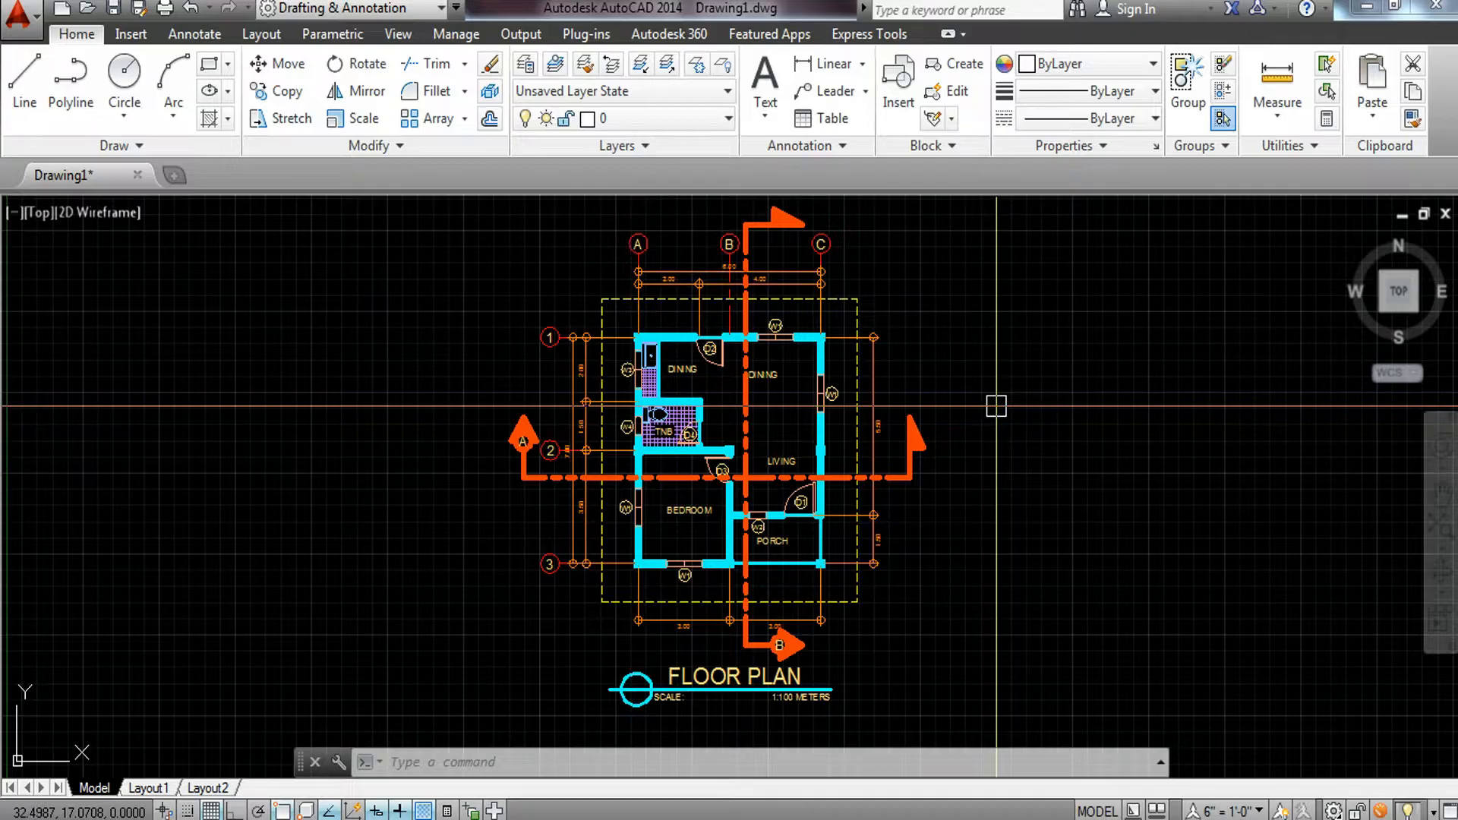
# Switch from model space to the Layout1 sheet.
pyautogui.click(149, 789)
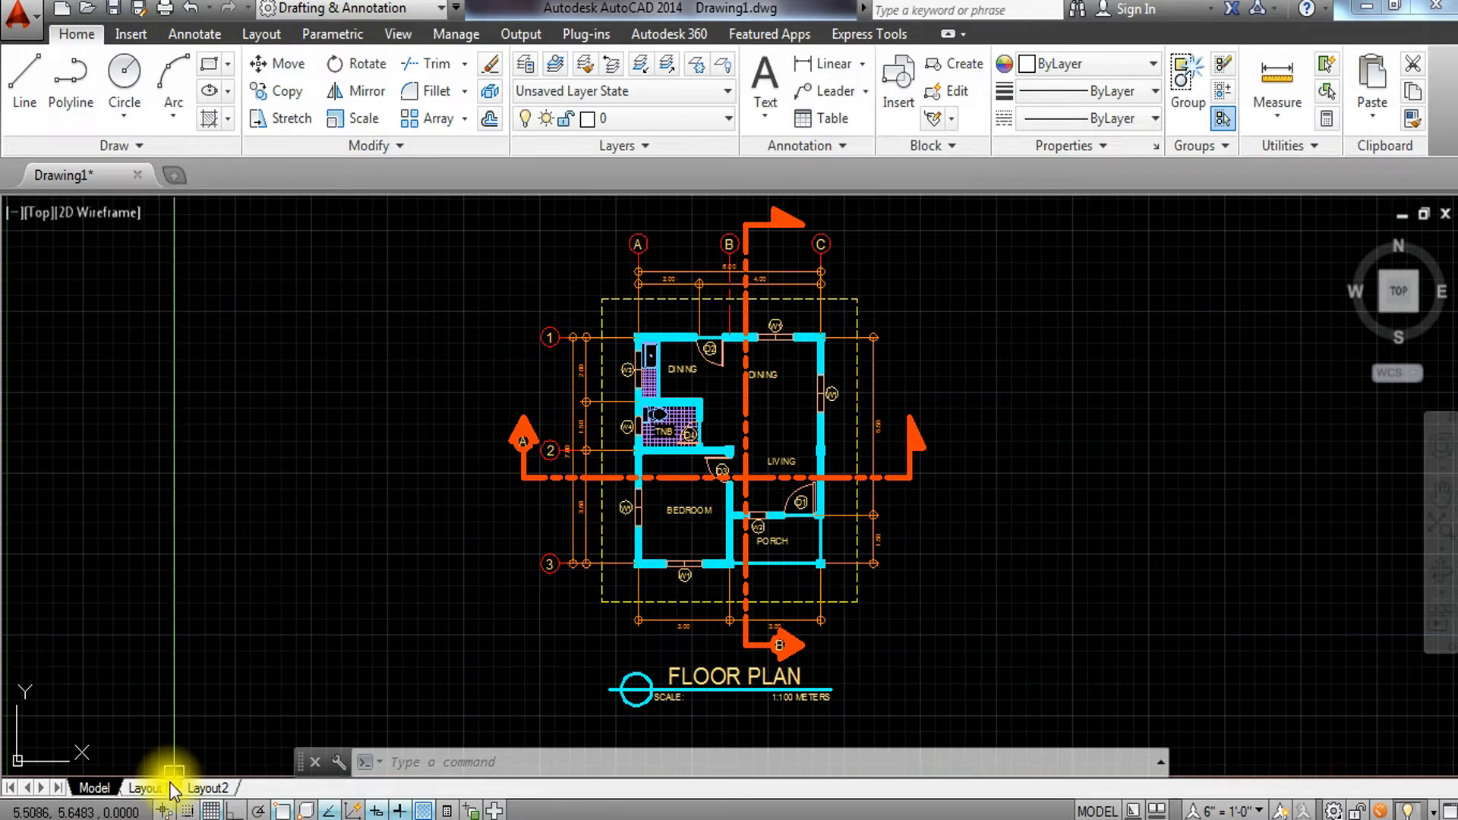
pyautogui.click(149, 788)
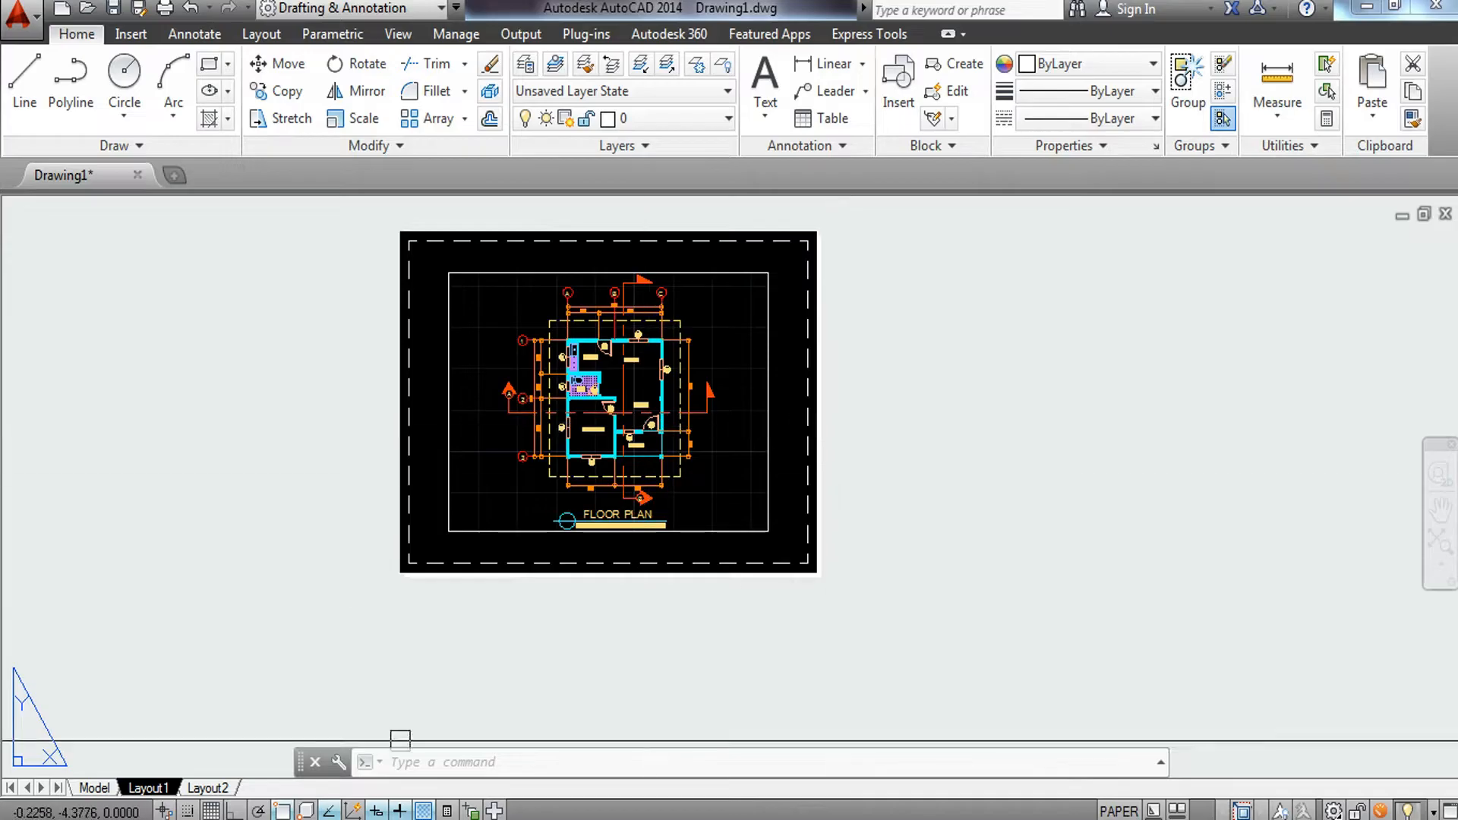
pyautogui.rightClick(157, 784)
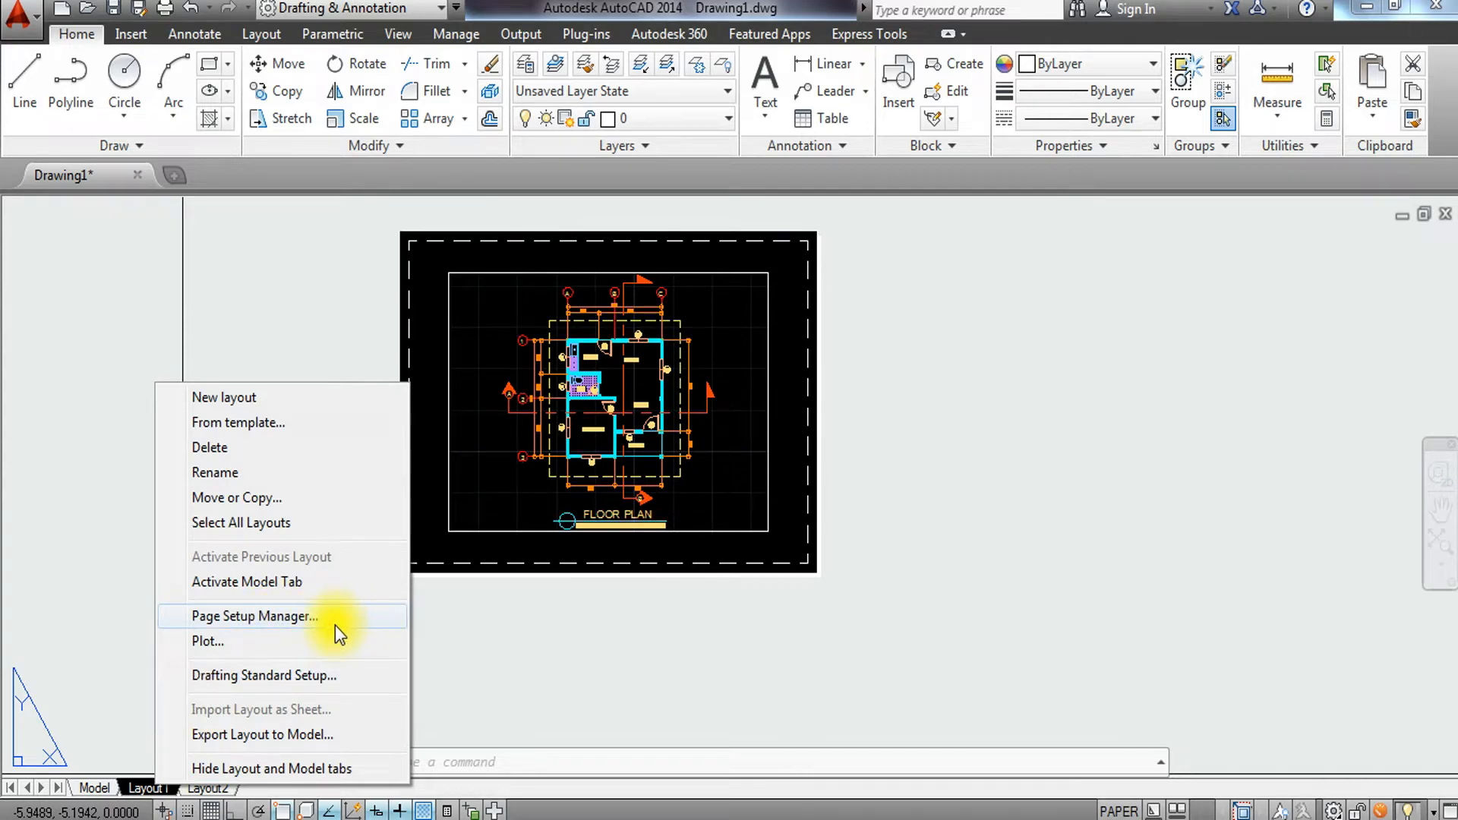
pyautogui.click(934, 427)
pyautogui.press('Escape')
# Open the Page Setup Manager with the PAGESETUP command.
pyautogui.write('pageset')
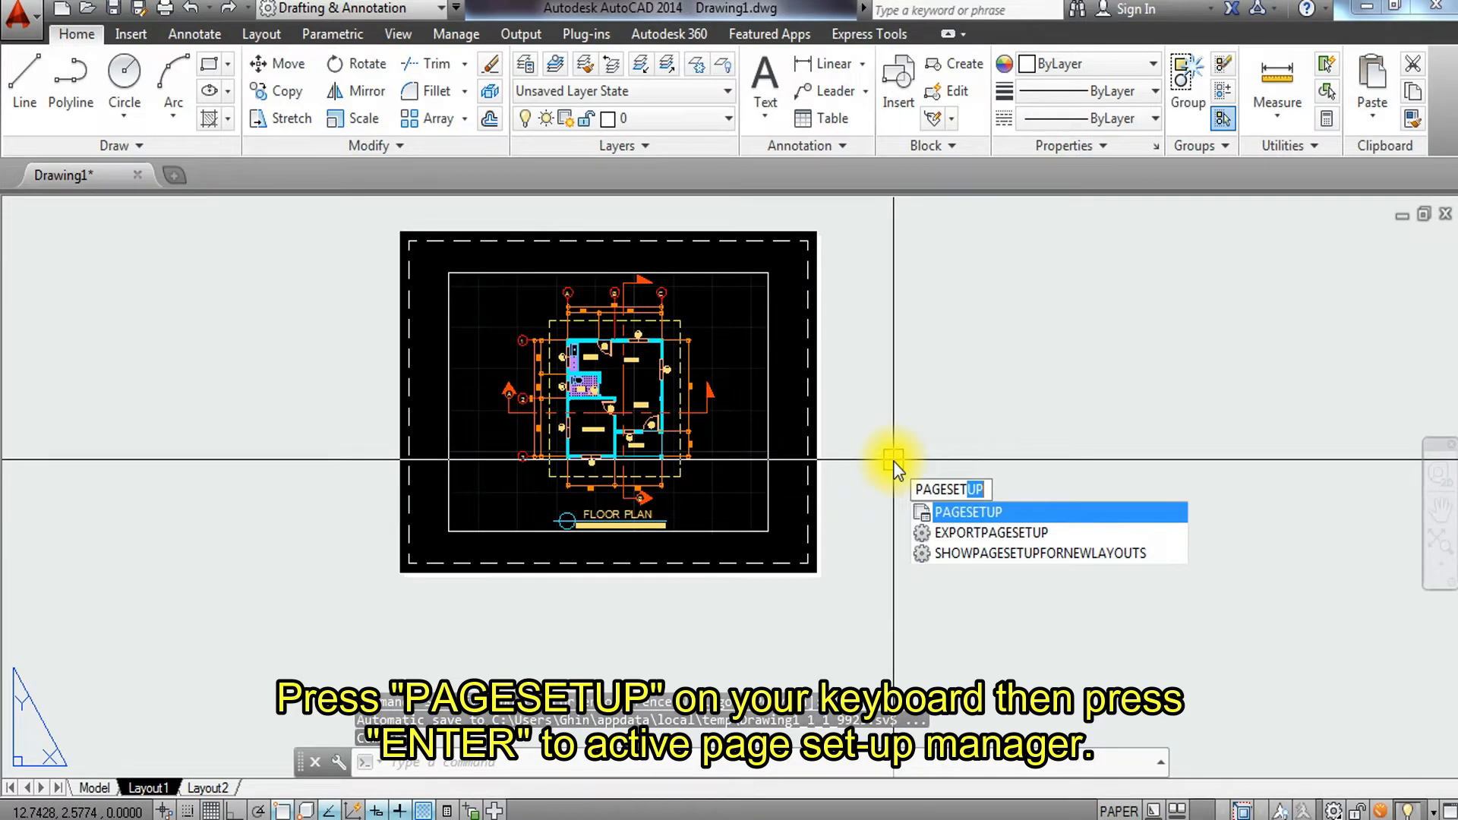
pyautogui.press('Return')
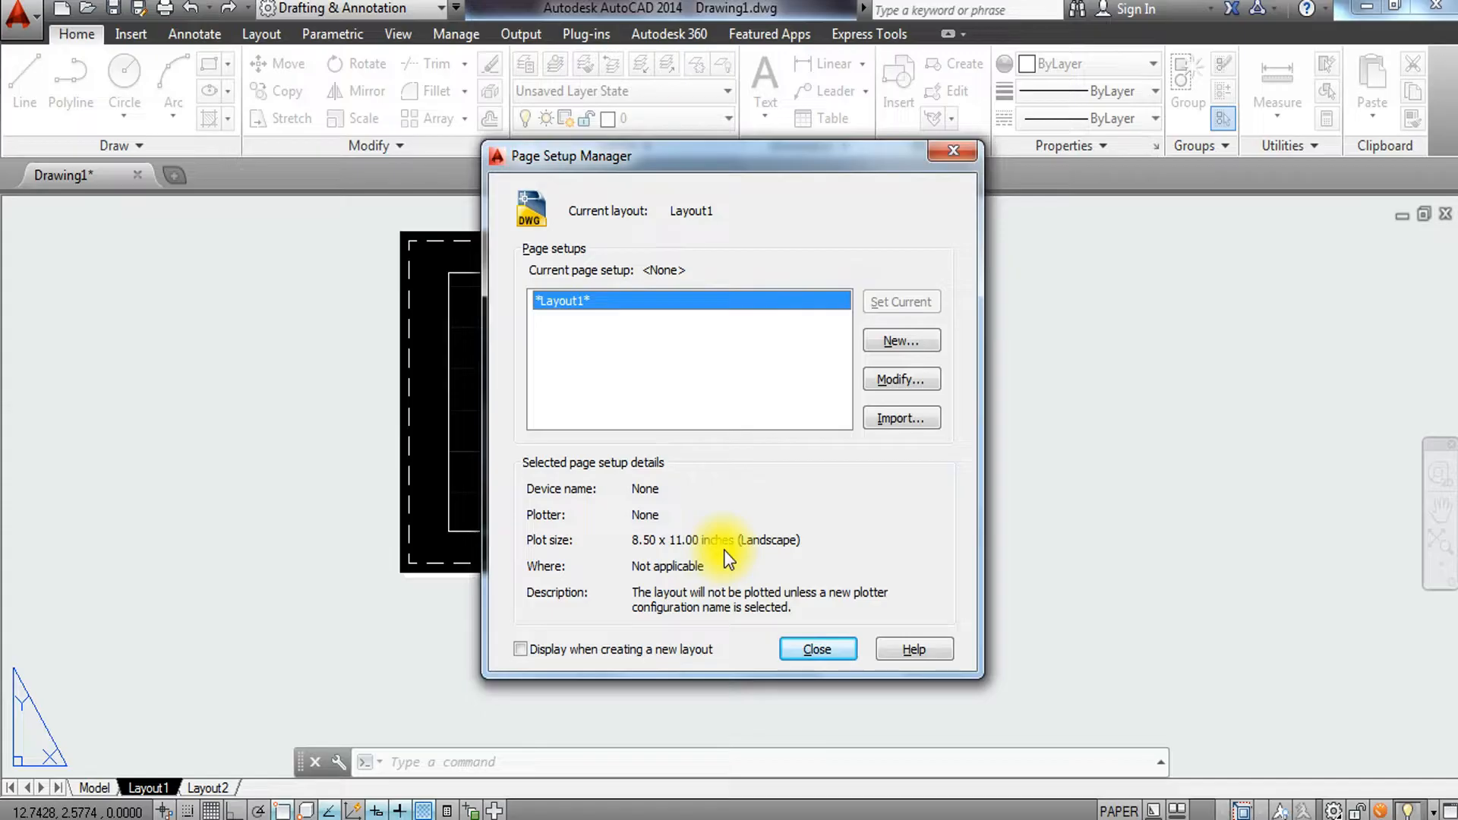
# Modify the Layout1 page setup and choose DWG To PDF.pc3 as the printer/plotter.
pyautogui.click(899, 378)
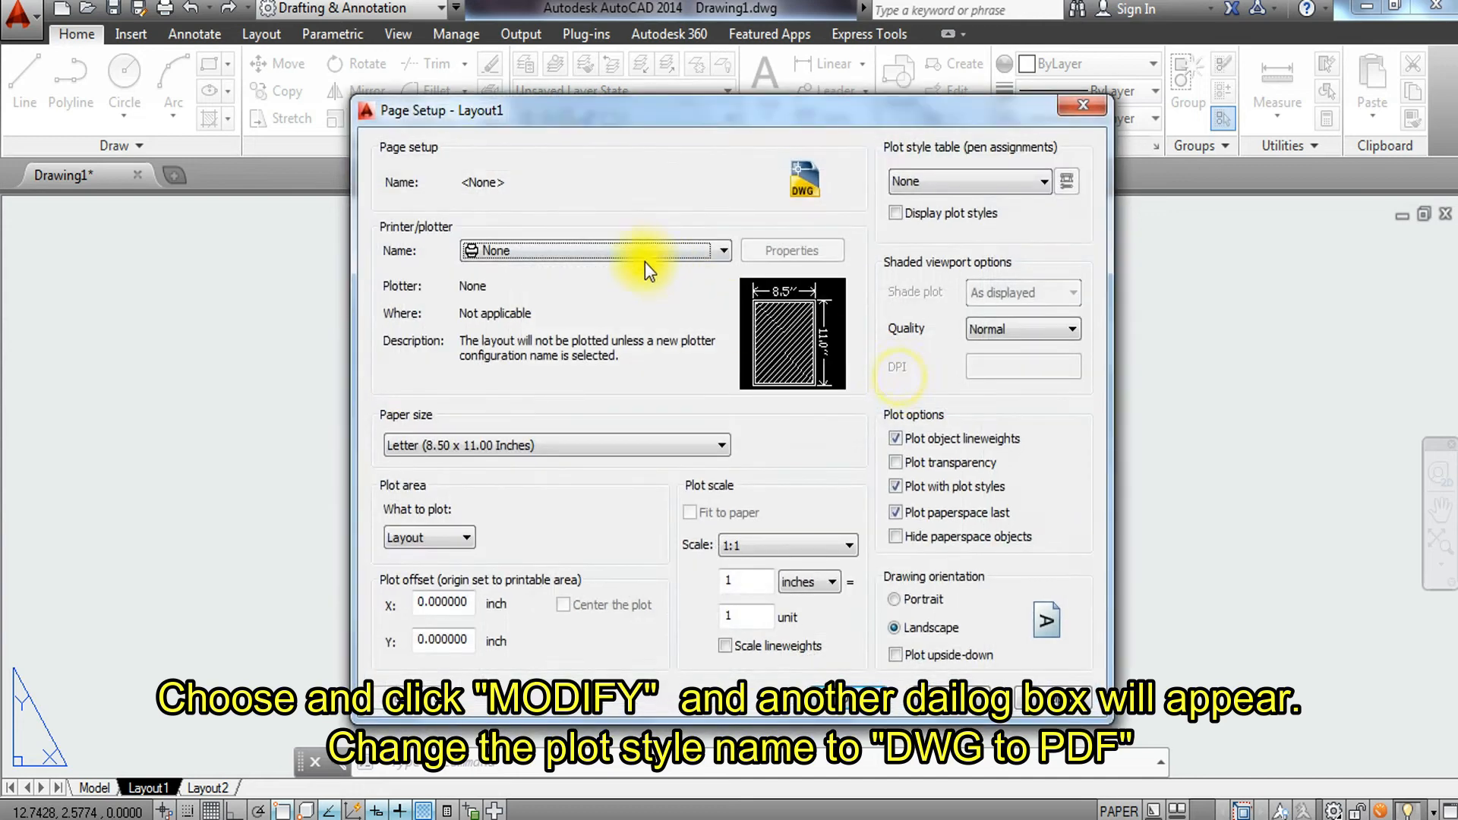
pyautogui.click(645, 252)
pyautogui.scroll(-2, 624, 304)
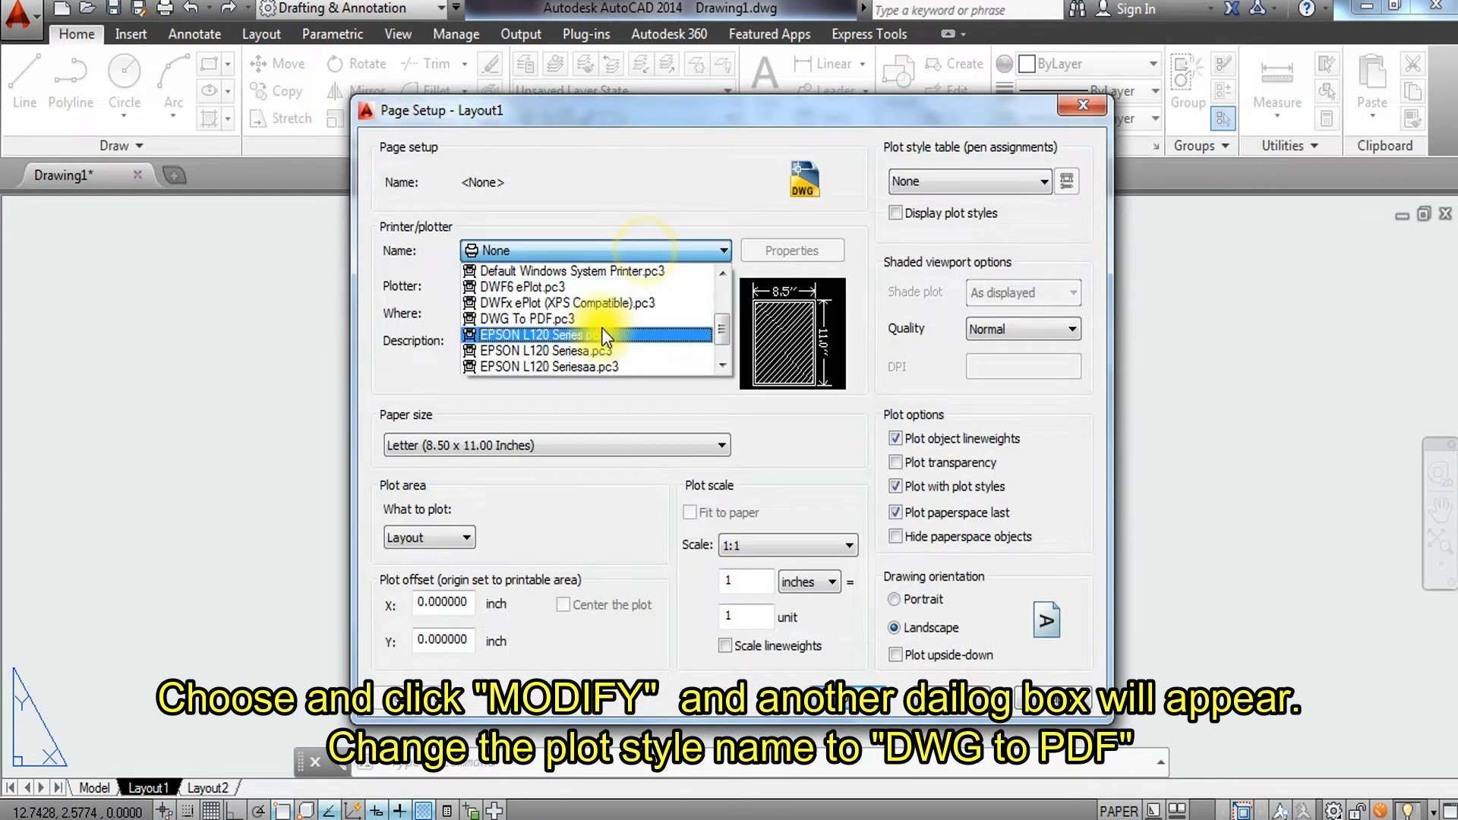
pyautogui.click(588, 318)
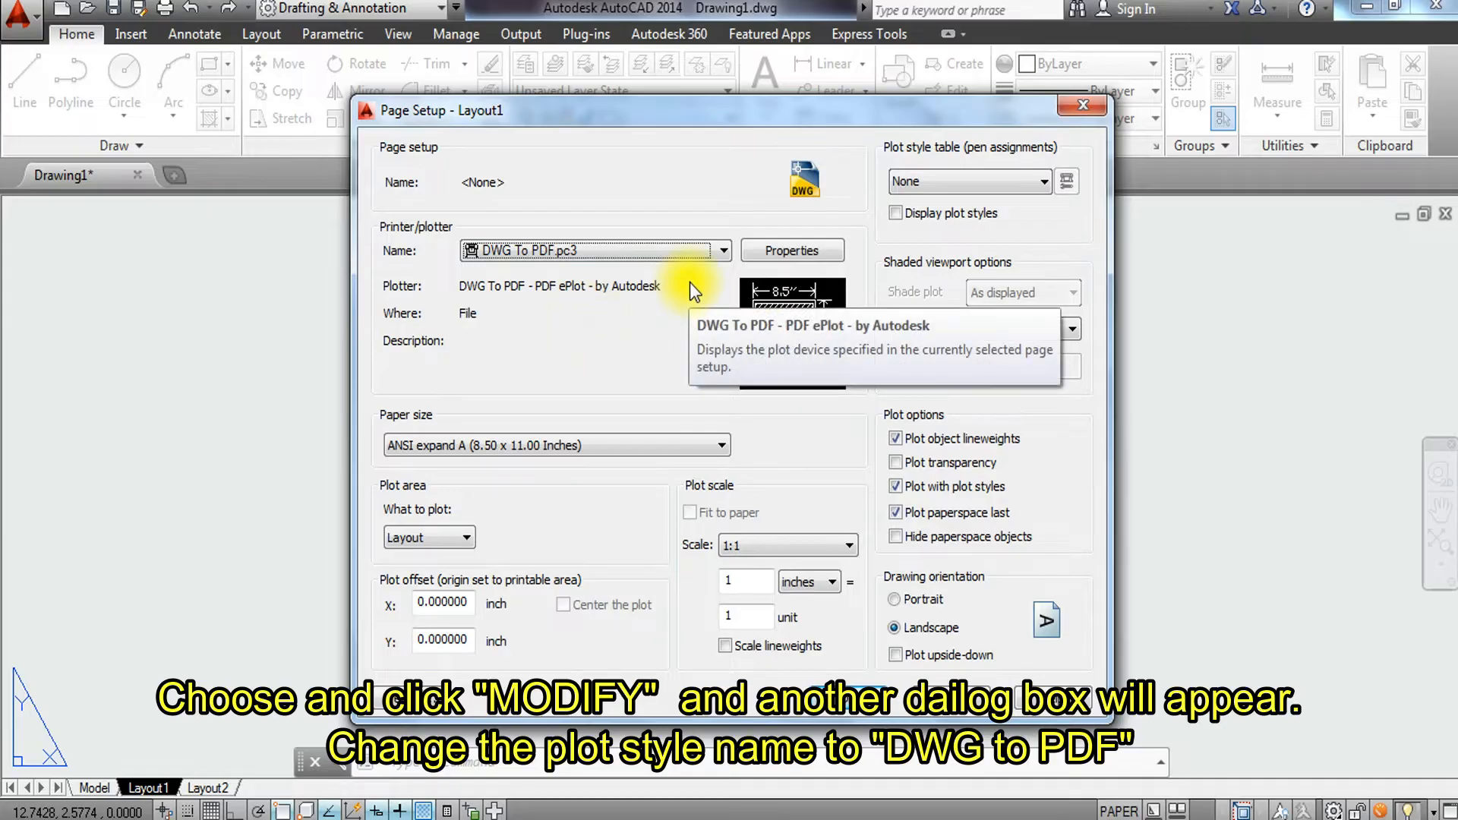
# Set the paper size to ISO A4 (210.00 x 297.00 MM).
pyautogui.click(618, 445)
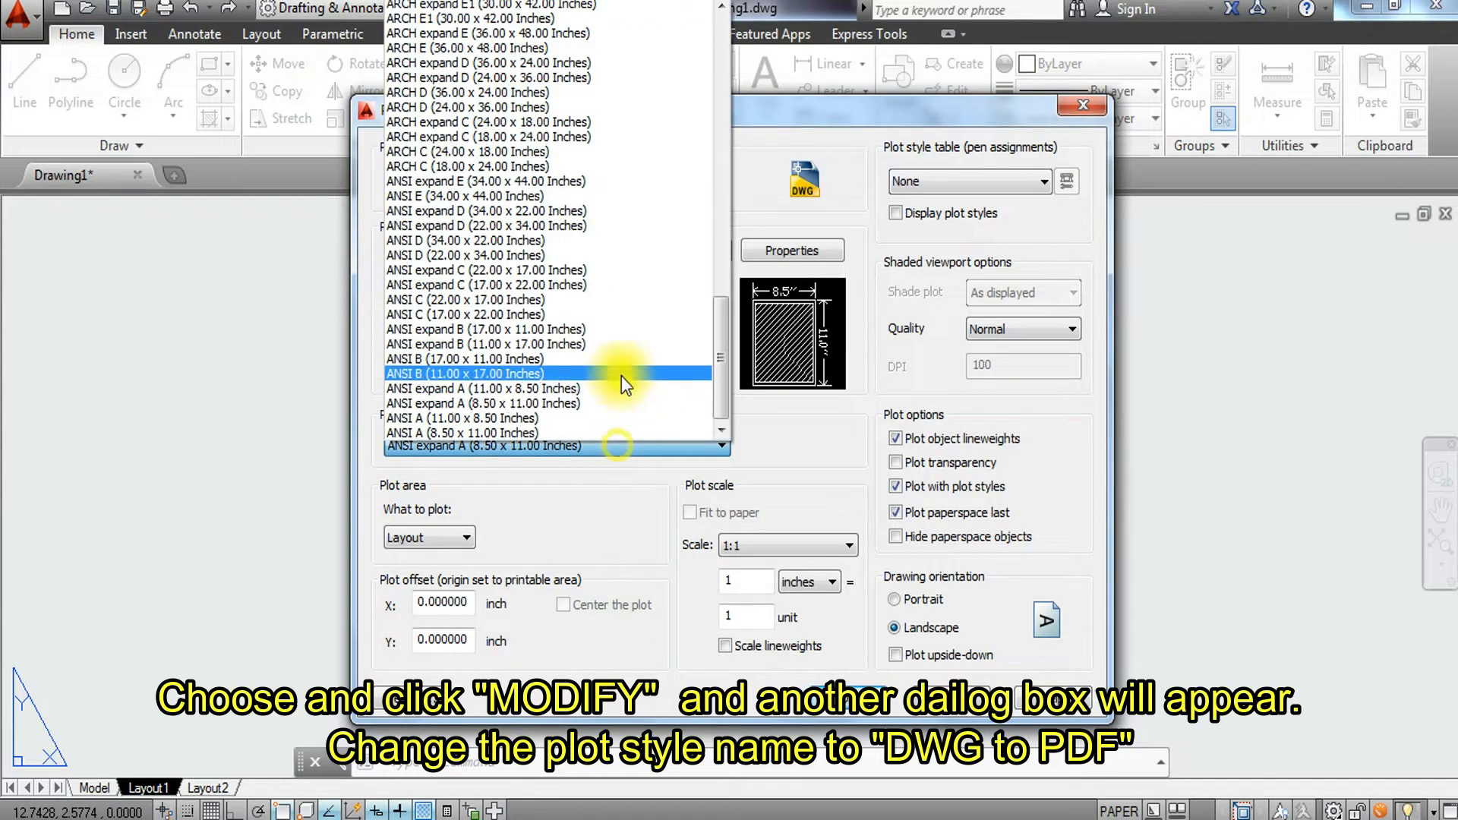
pyautogui.scroll(3, 630, 357)
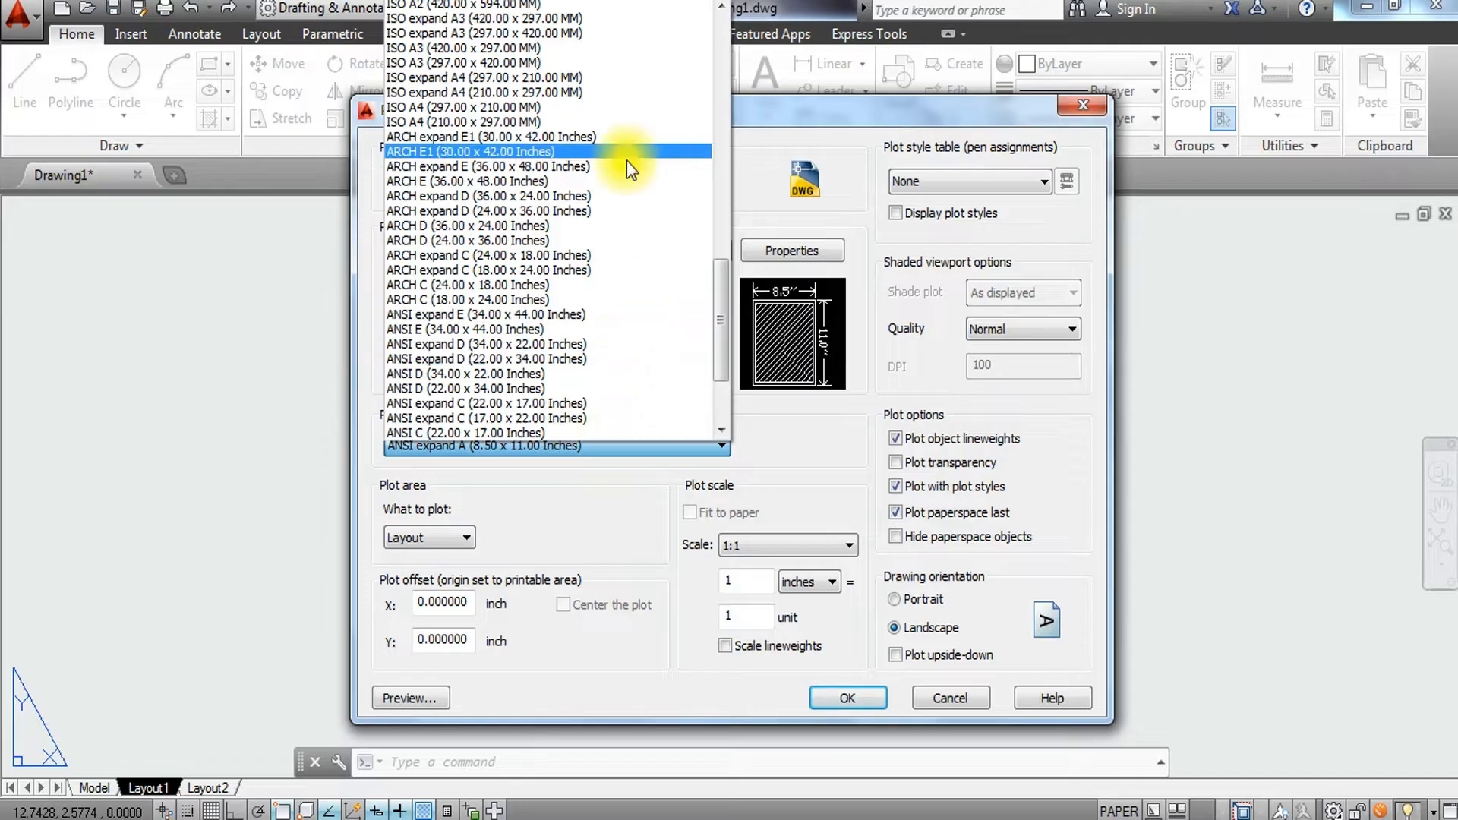
pyautogui.scroll(1, 624, 156)
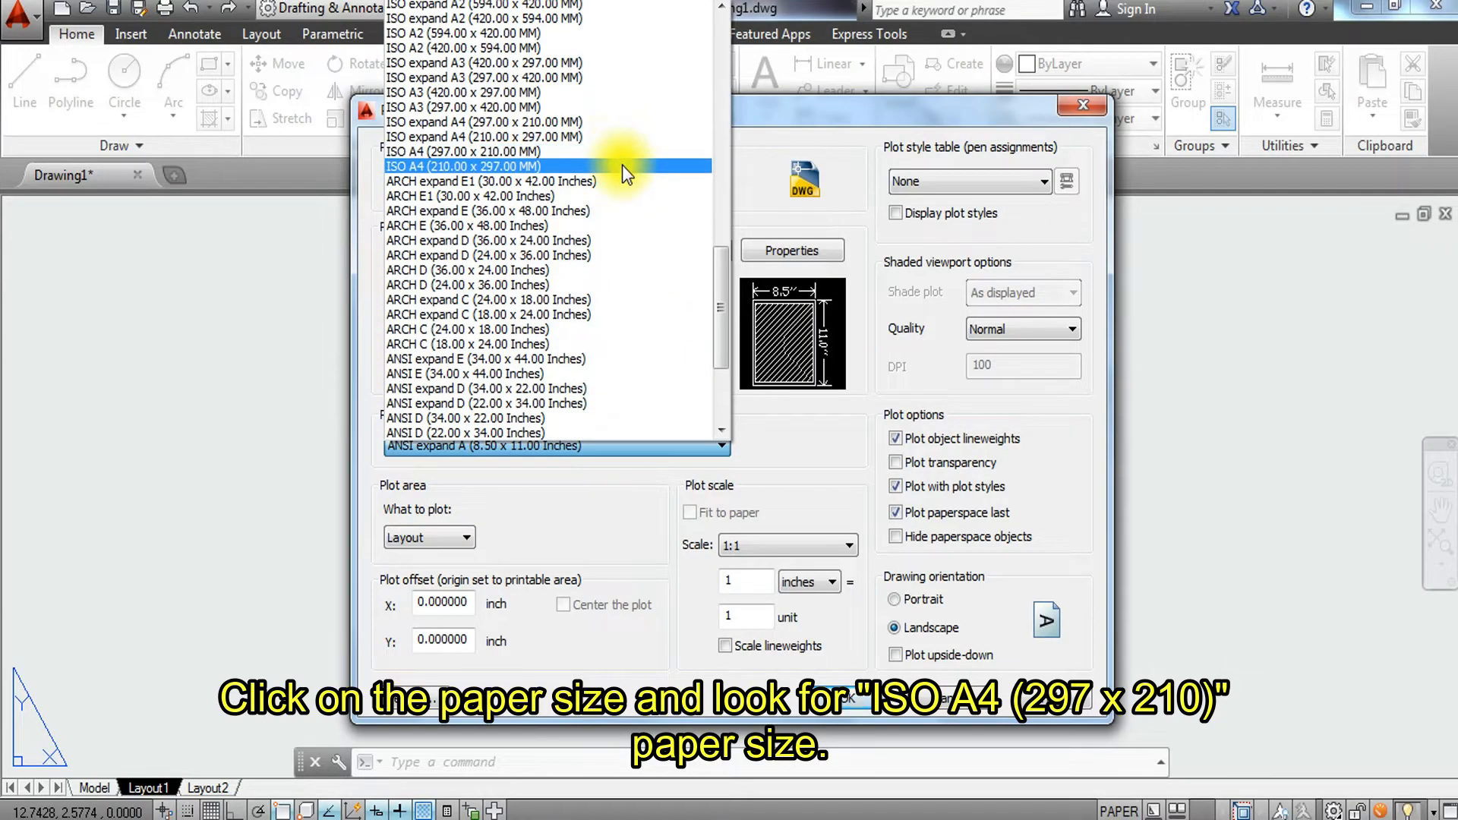
pyautogui.click(622, 165)
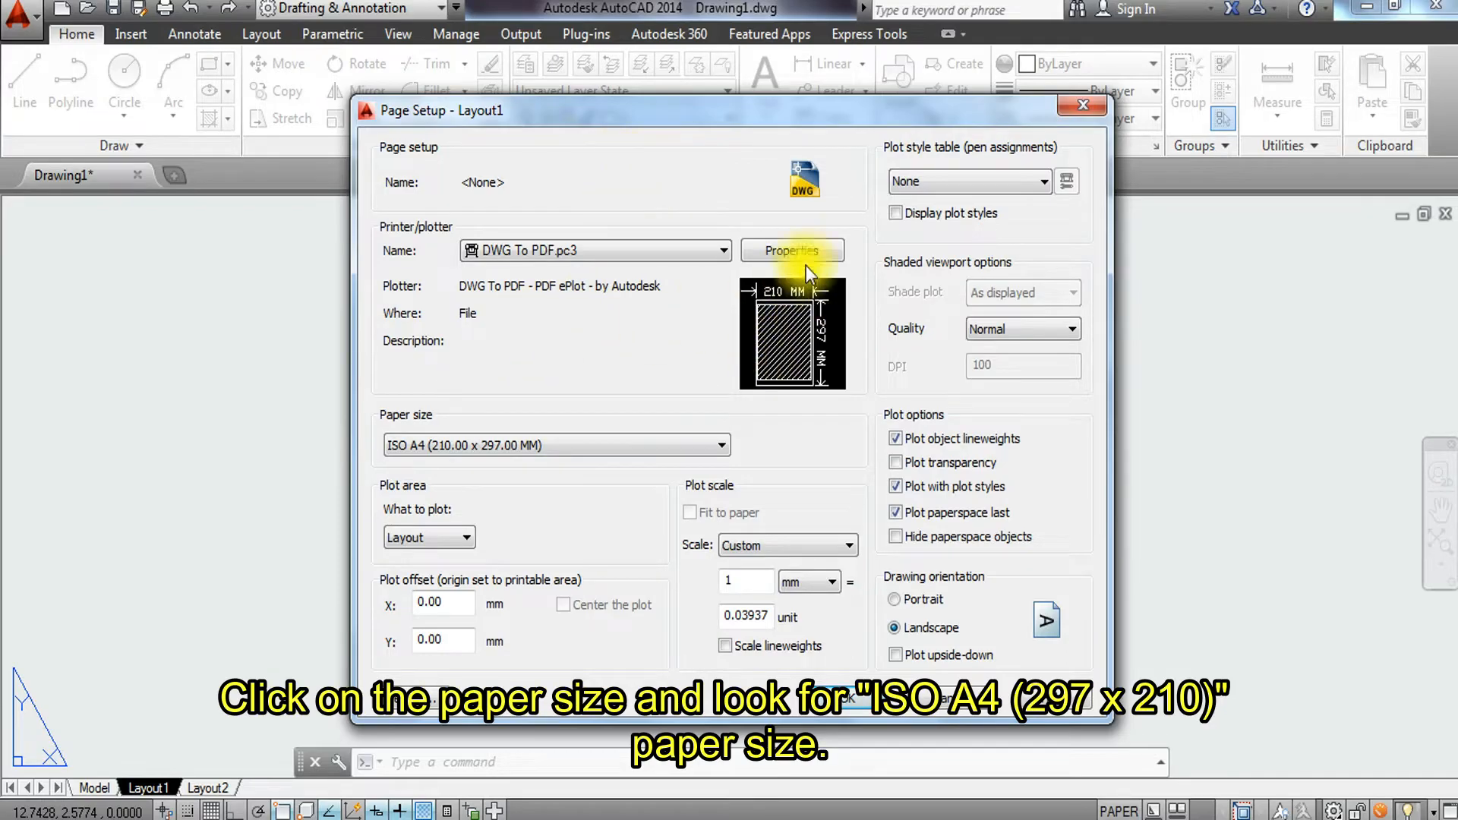
# Open the plotter properties, go to Custom Paper Sizes and start adding a new size from scratch.
pyautogui.click(825, 247)
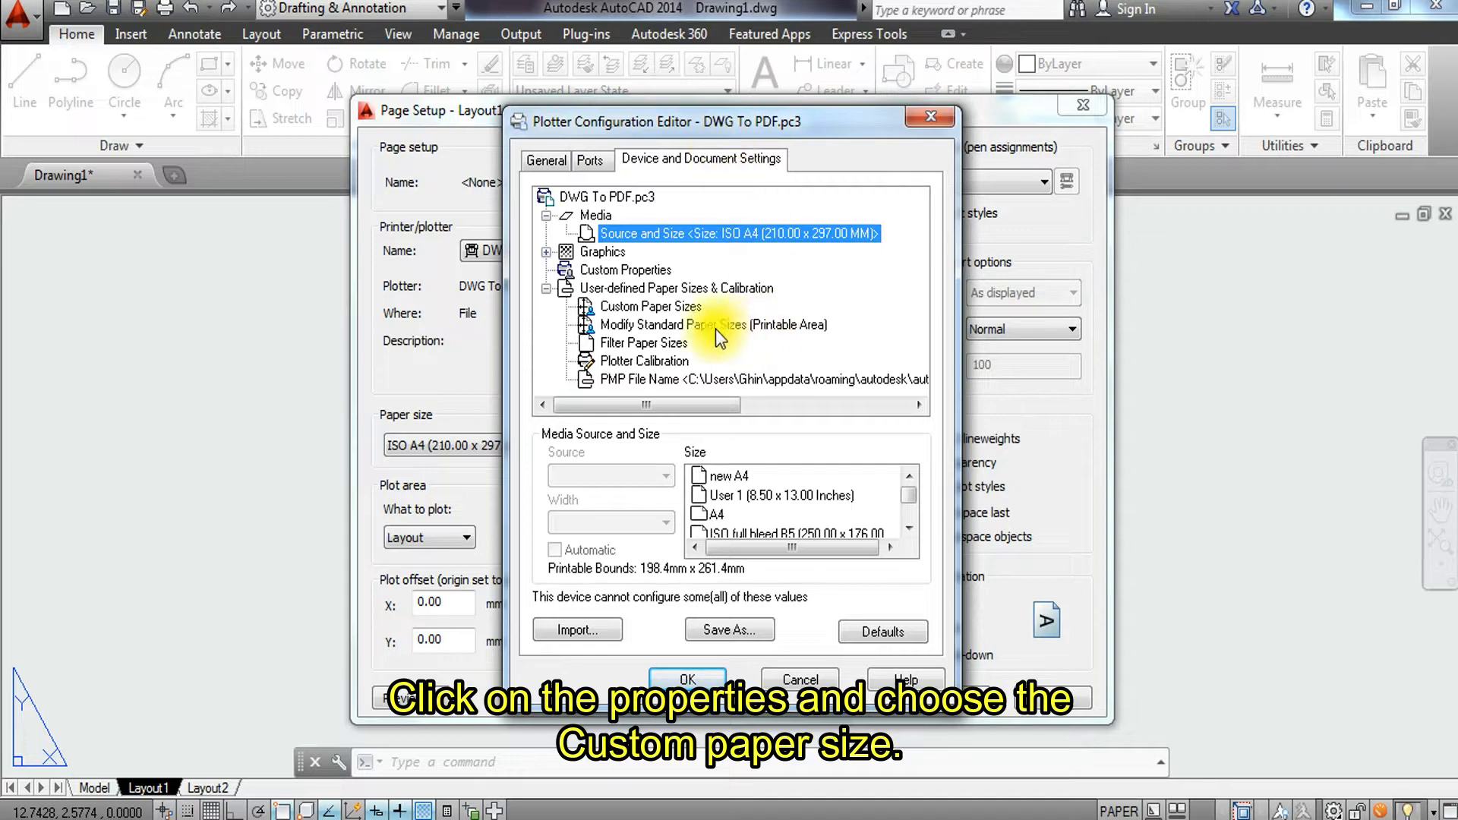
pyautogui.click(682, 306)
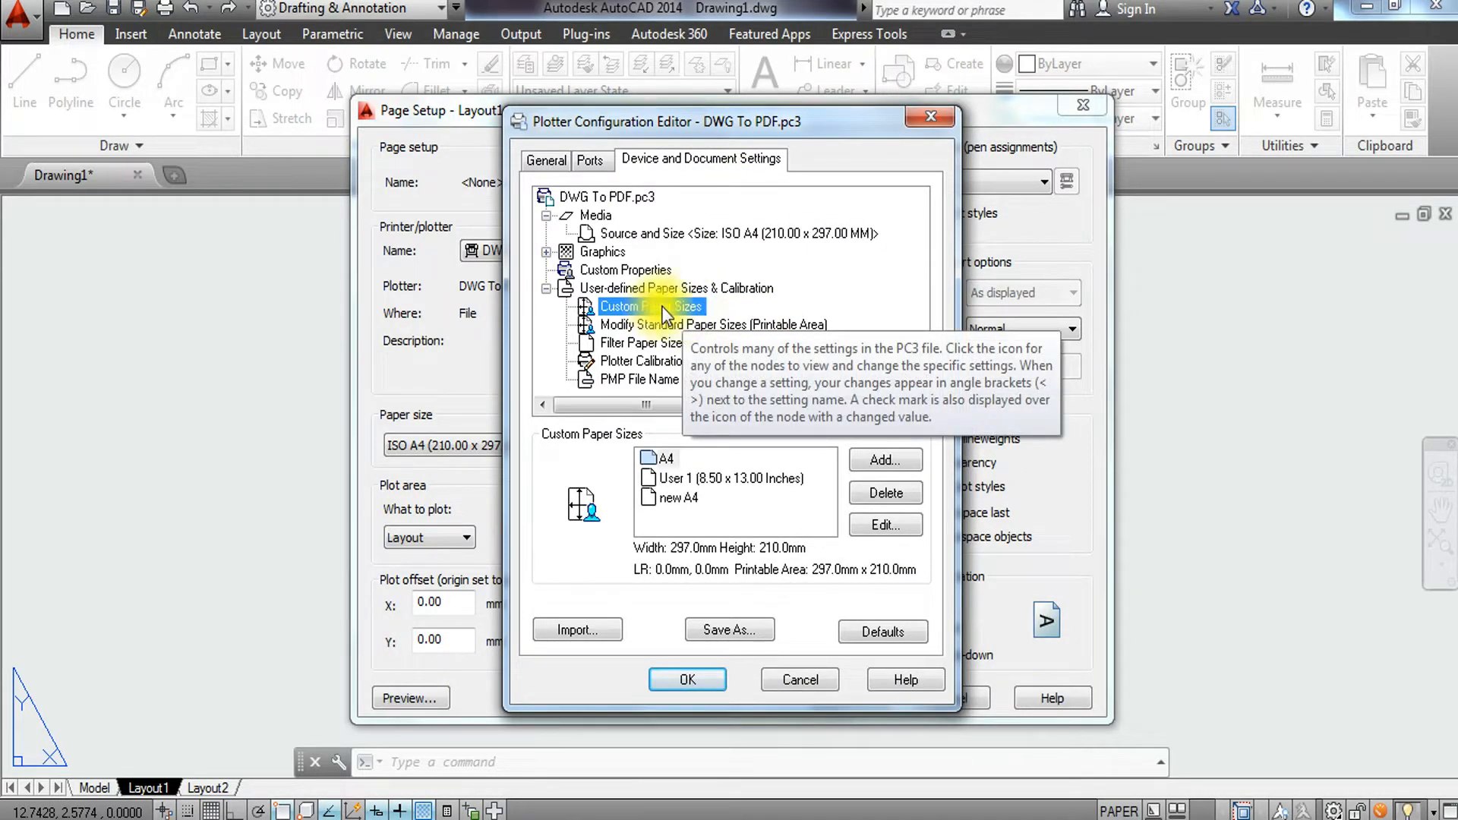
pyautogui.click(903, 460)
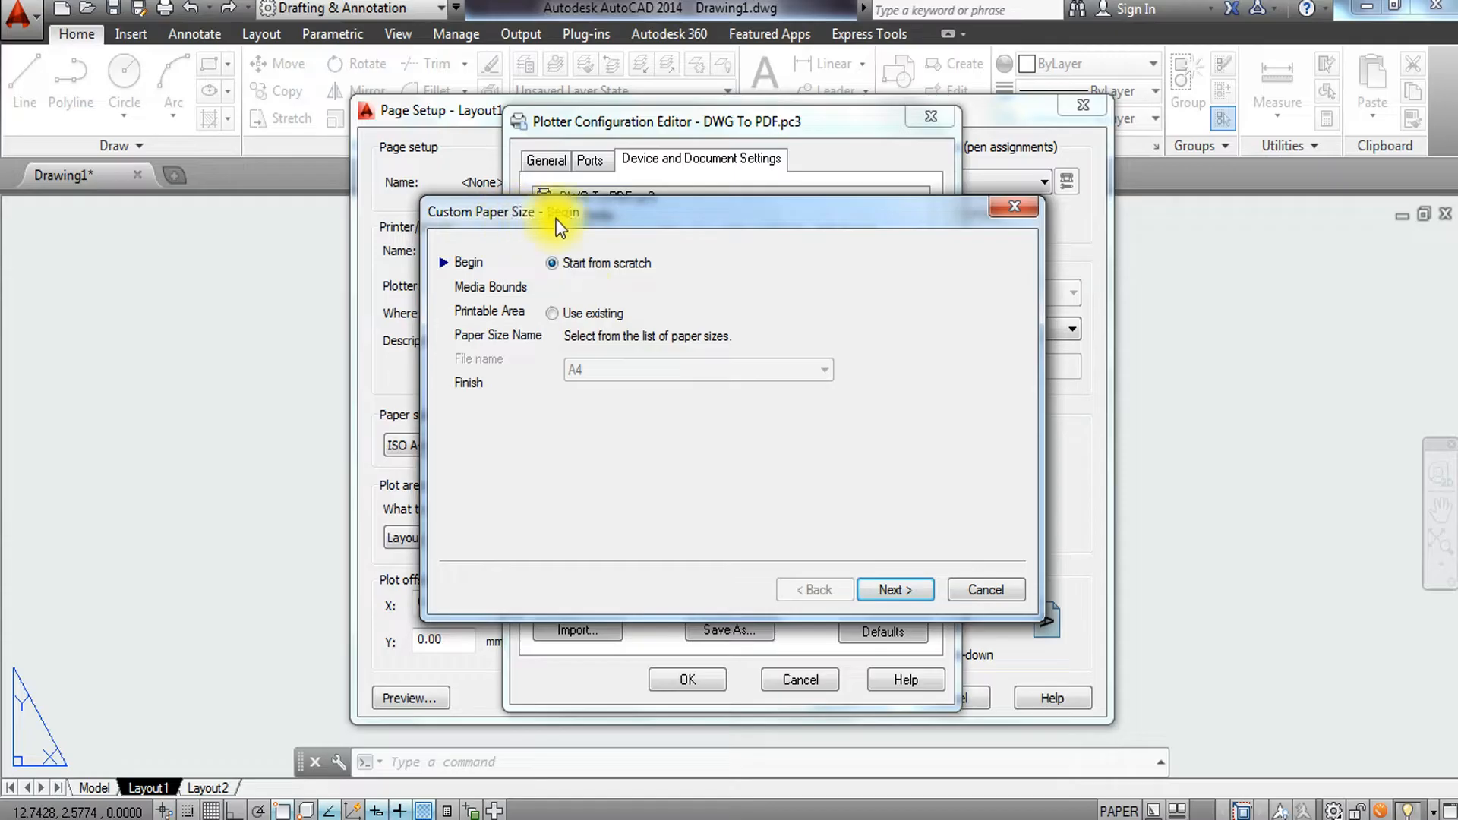
pyautogui.click(553, 263)
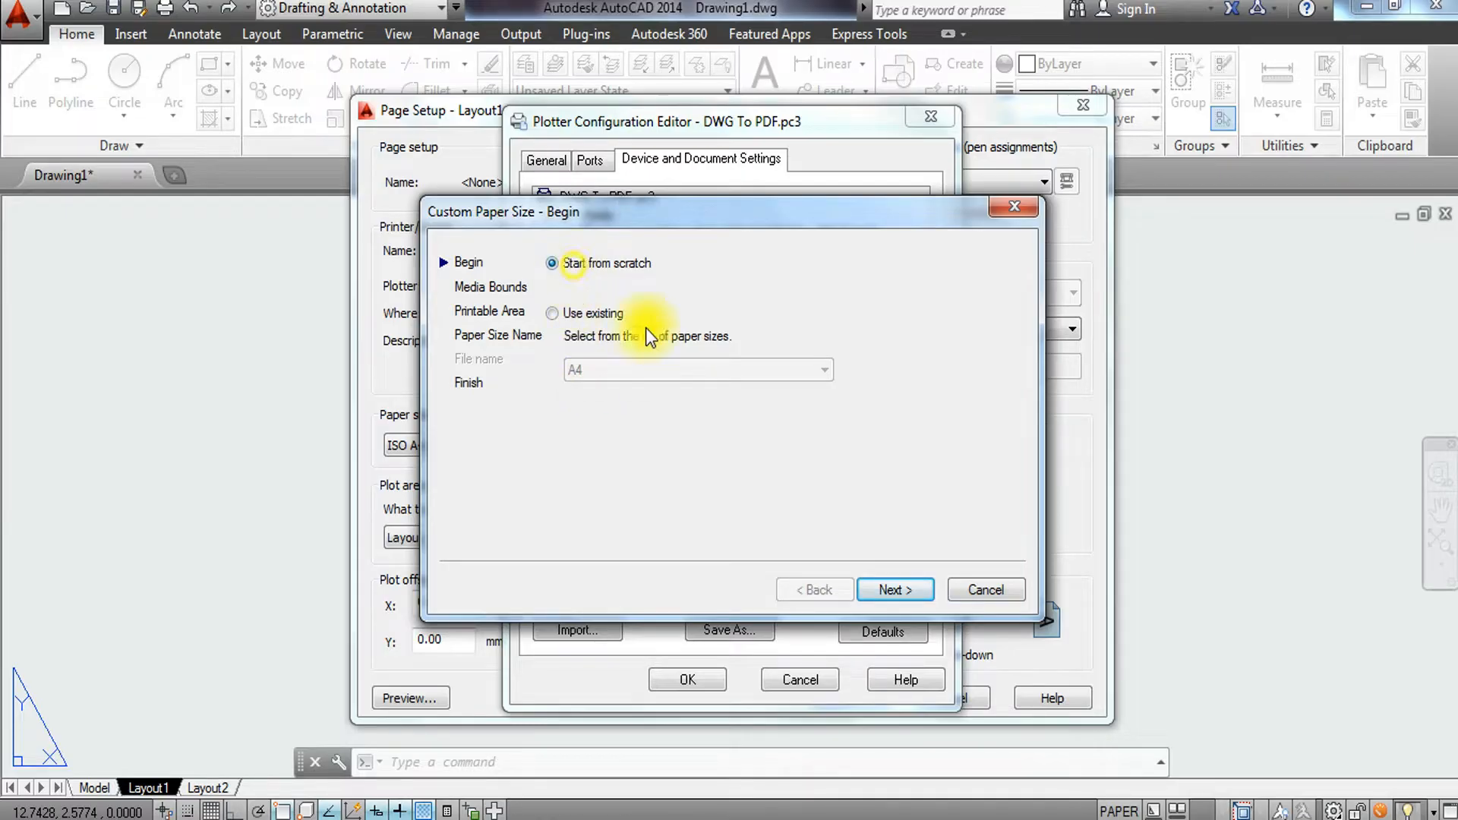
pyautogui.click(905, 592)
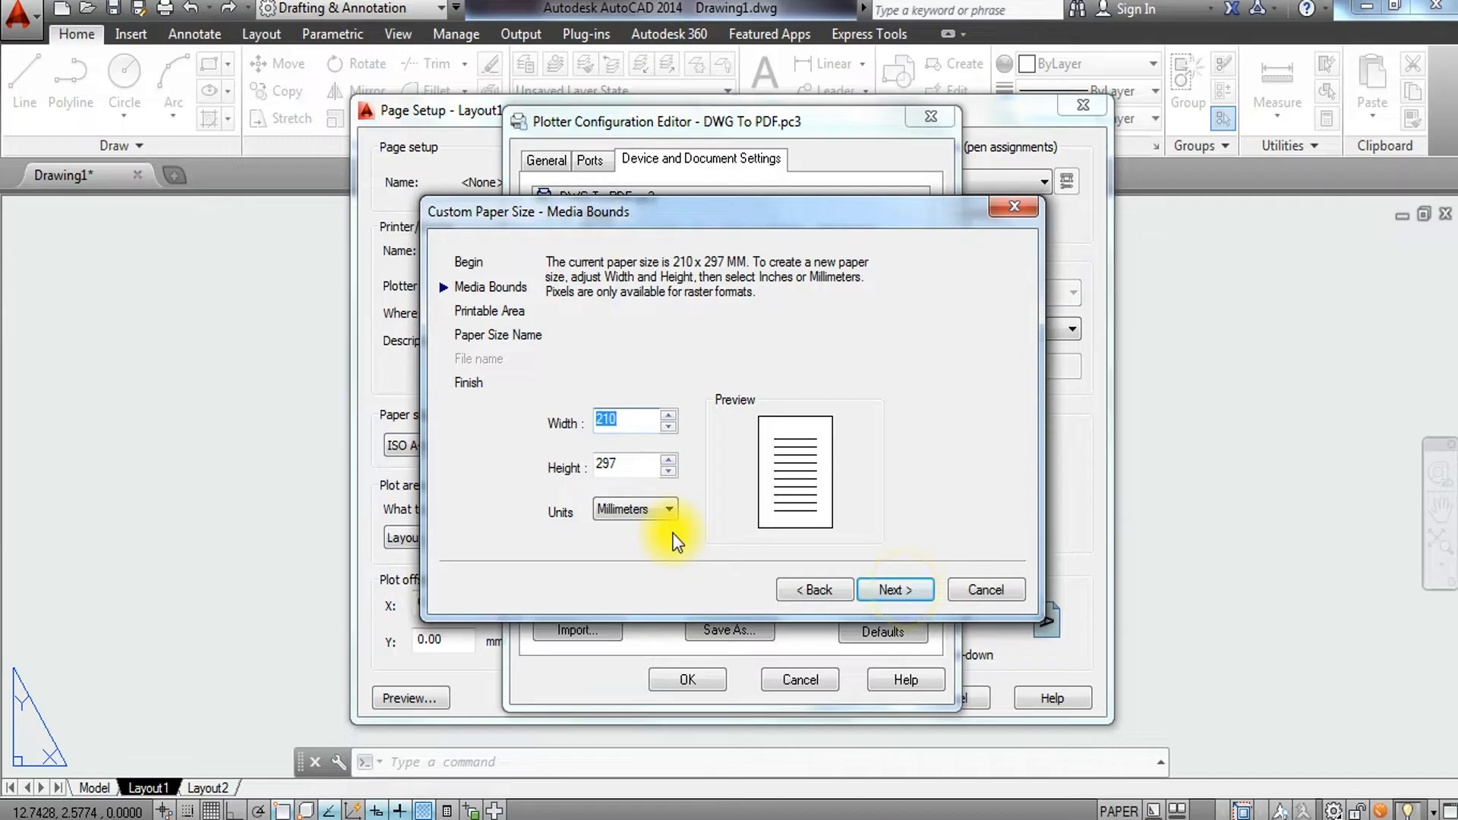
pyautogui.click(662, 511)
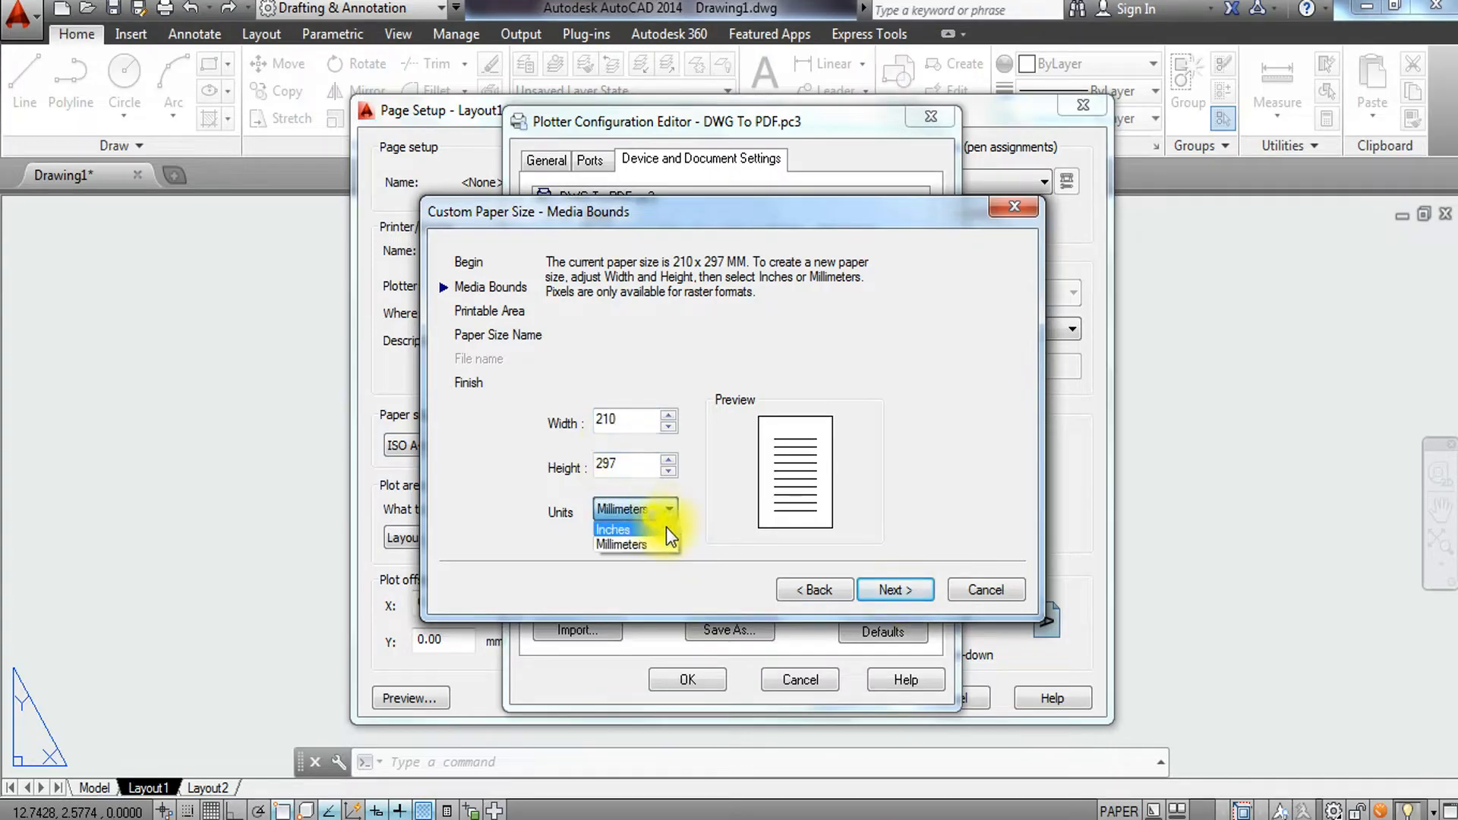
pyautogui.click(657, 530)
pyautogui.doubleClick(627, 467)
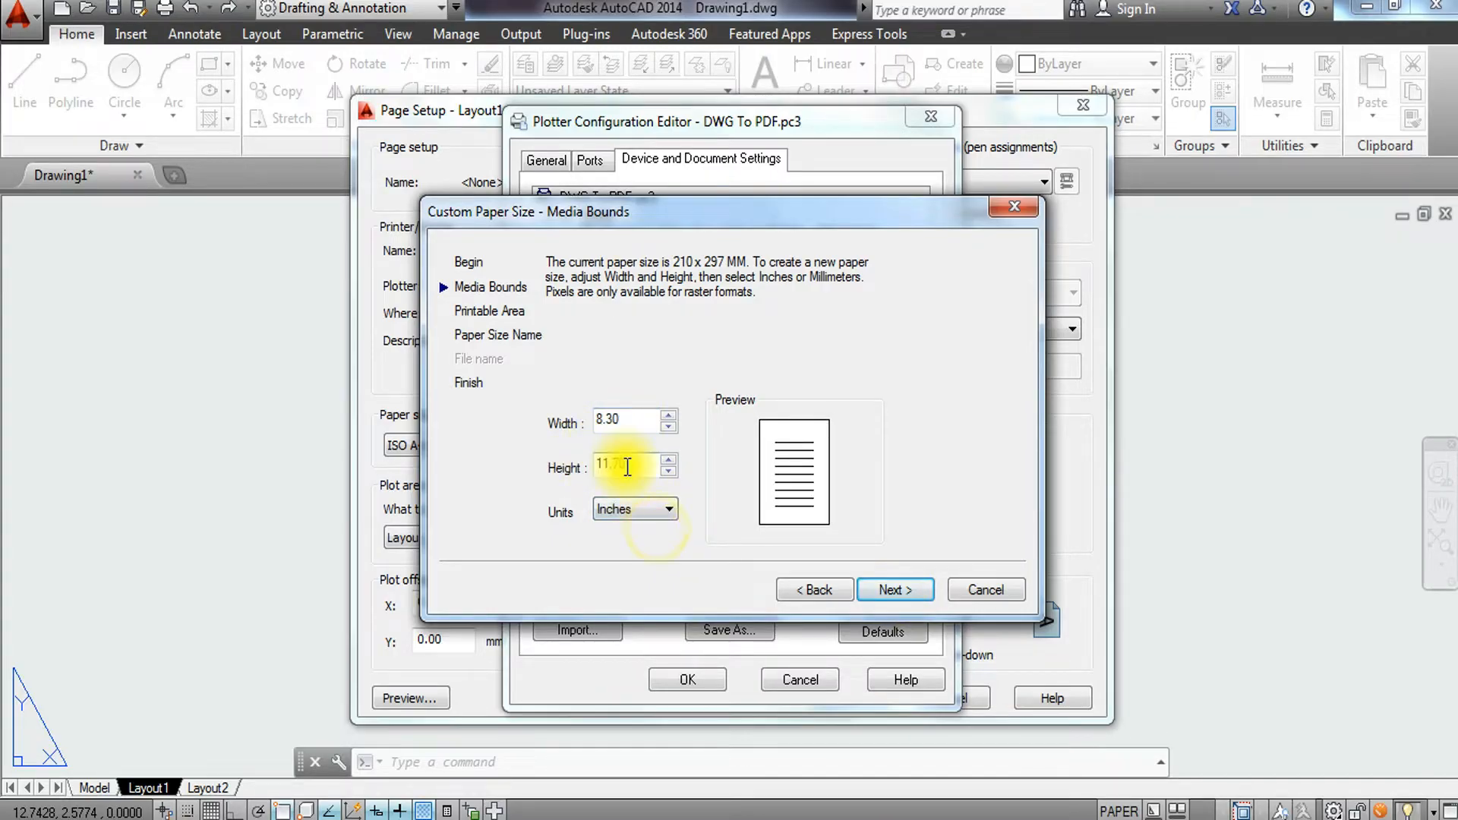
pyautogui.doubleClick(606, 463)
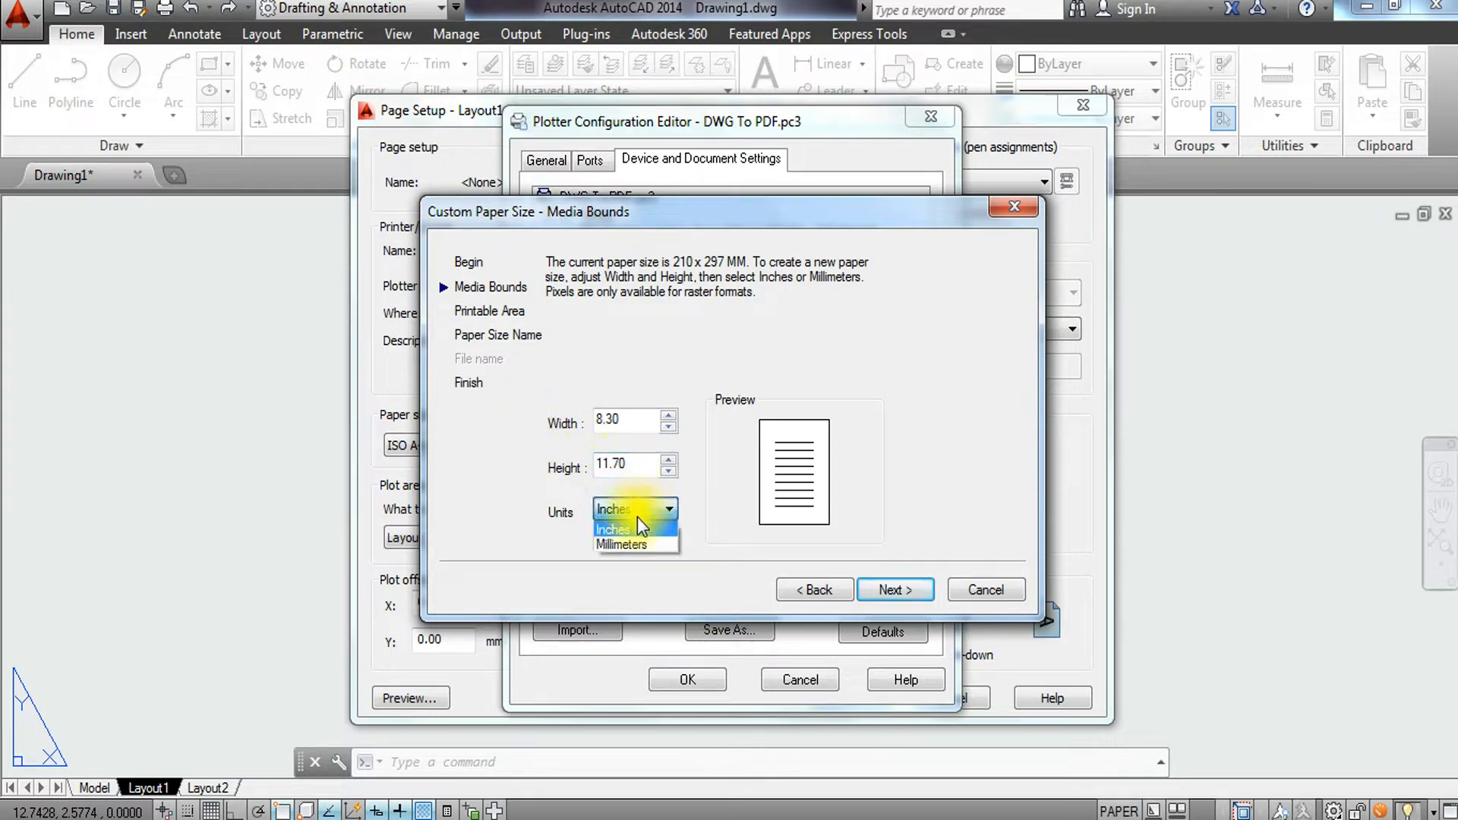
pyautogui.click(643, 544)
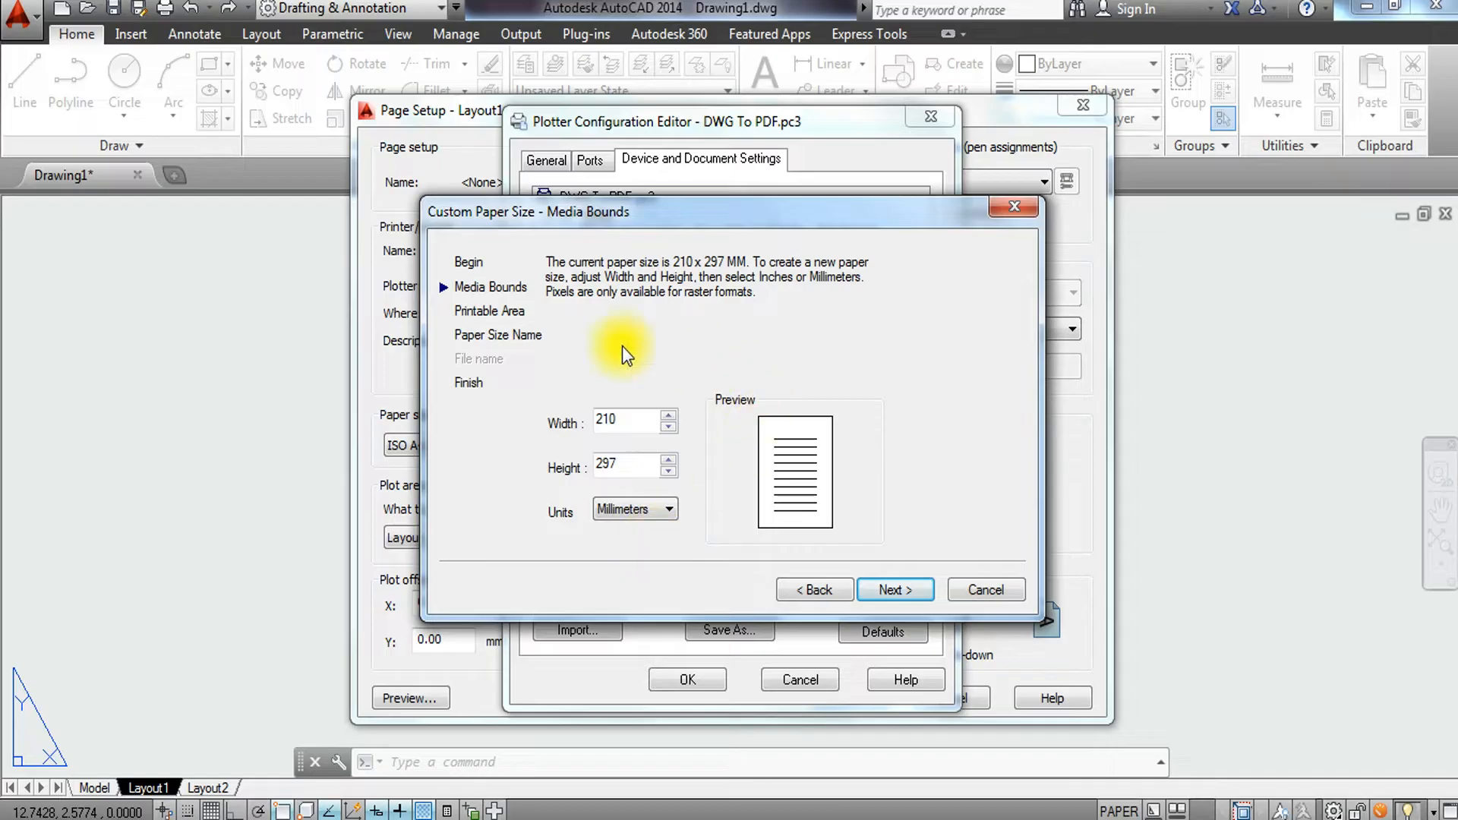
# Accept the 210 x 297 millimetre media bounds and set the top, bottom, left and right margins to 0.
pyautogui.click(901, 589)
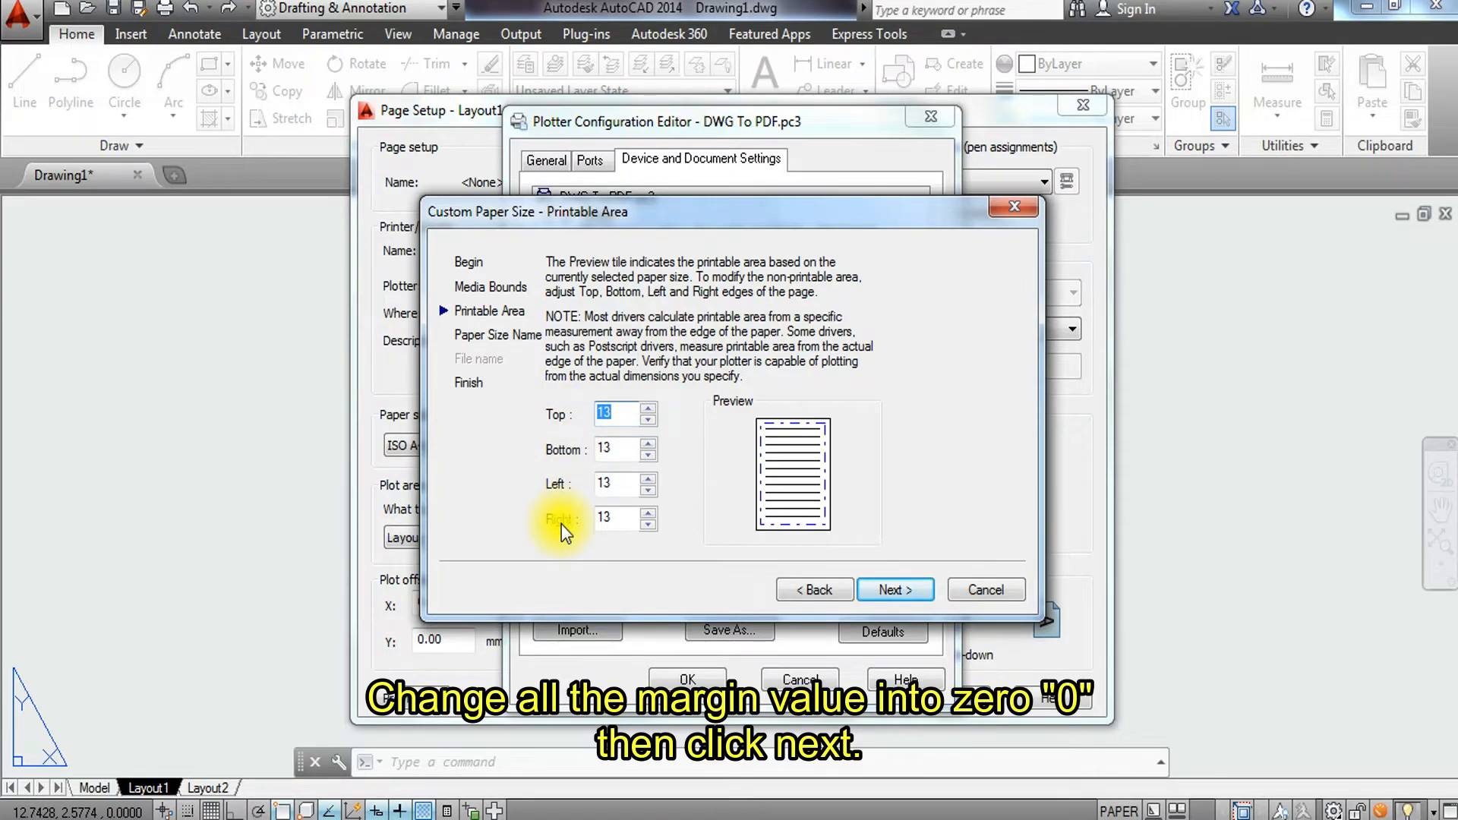
pyautogui.click(618, 417)
pyautogui.moveTo(618, 417); pyautogui.dragTo(574, 416)
pyautogui.write('0')
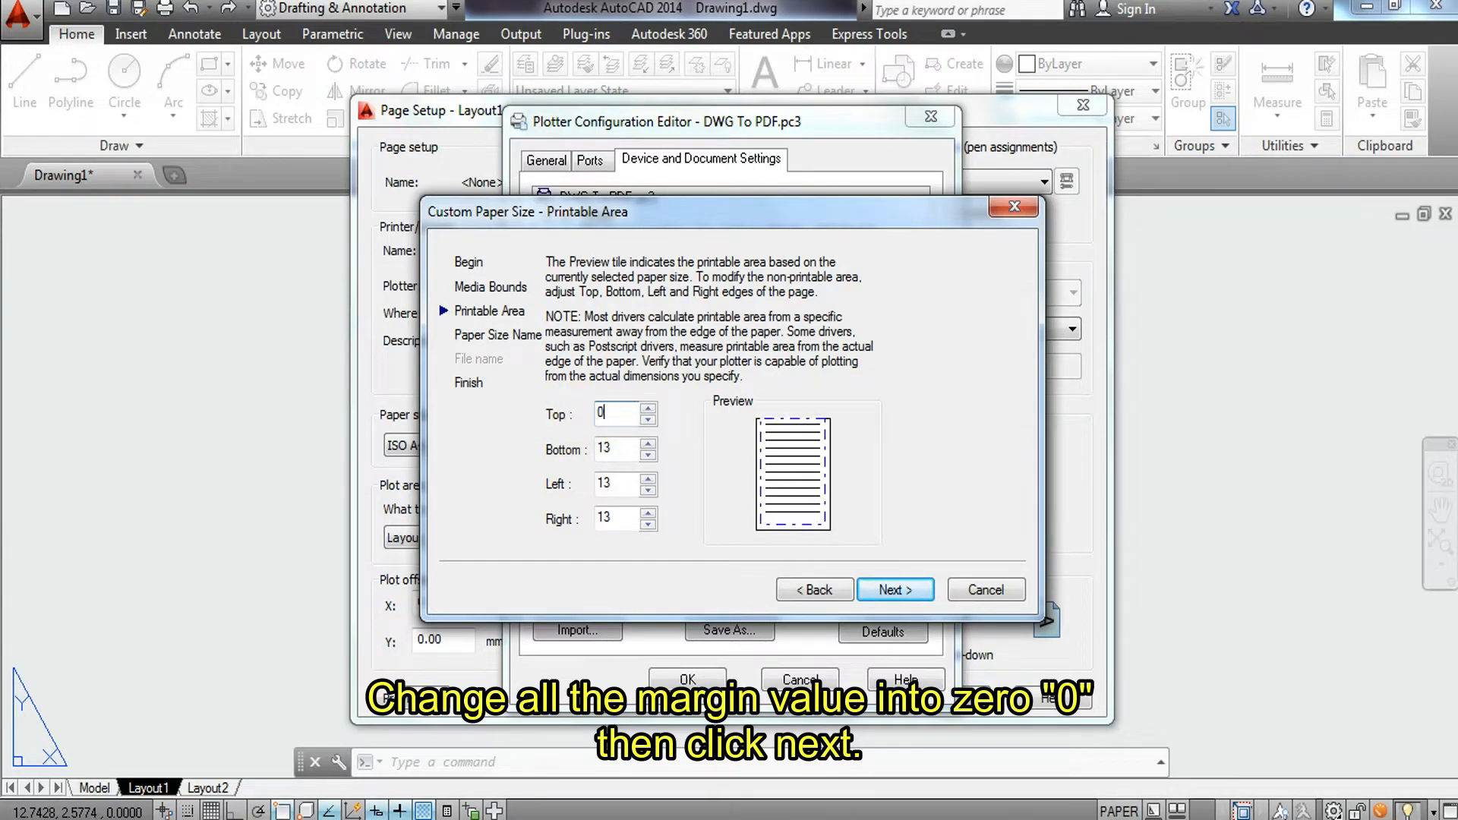
pyautogui.press('Tab')
pyautogui.write('0')
pyautogui.press('Tab')
pyautogui.write('0')
pyautogui.press('Tab')
pyautogui.write('0')
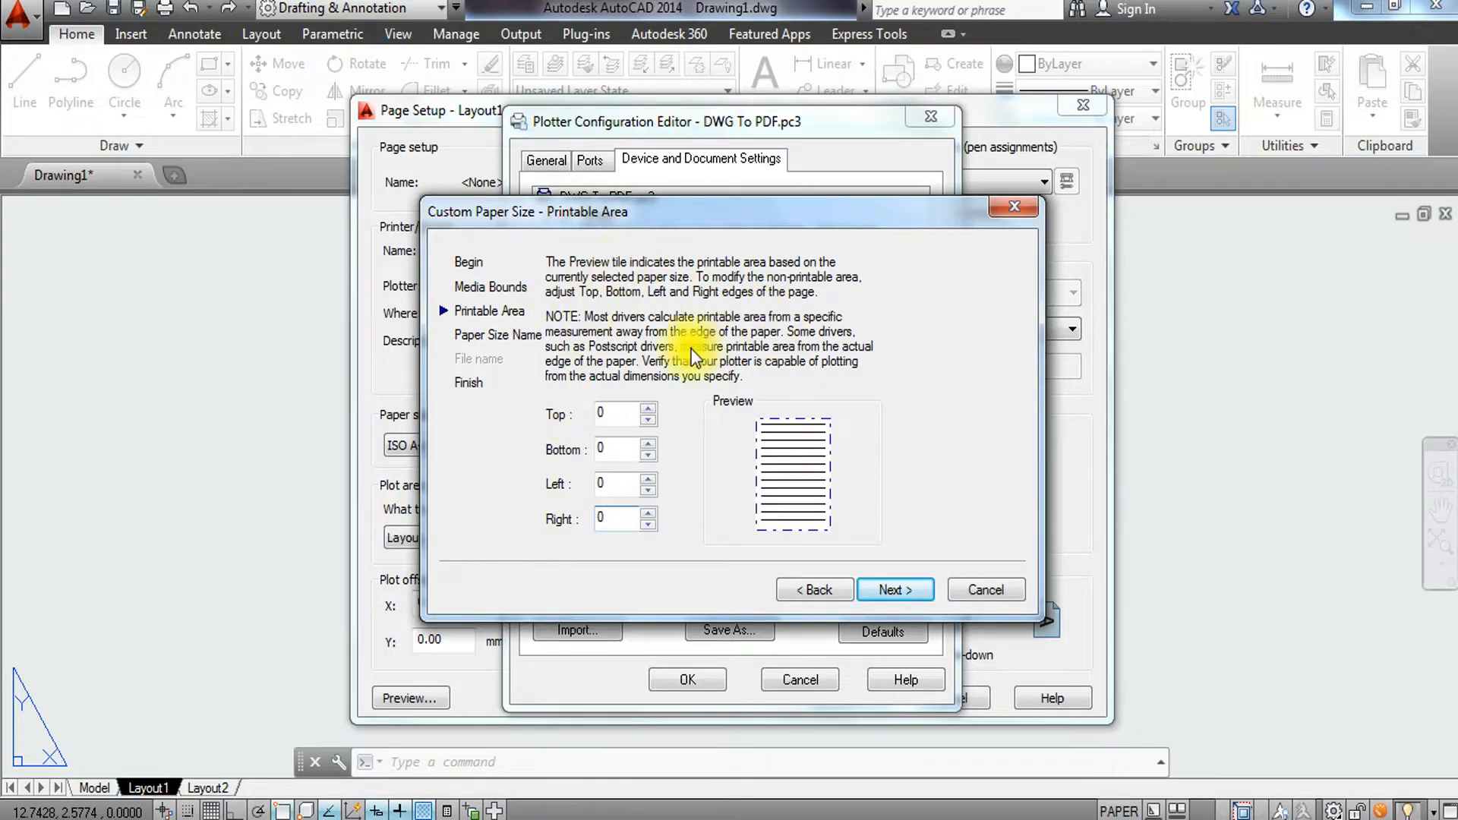
pyautogui.click(898, 589)
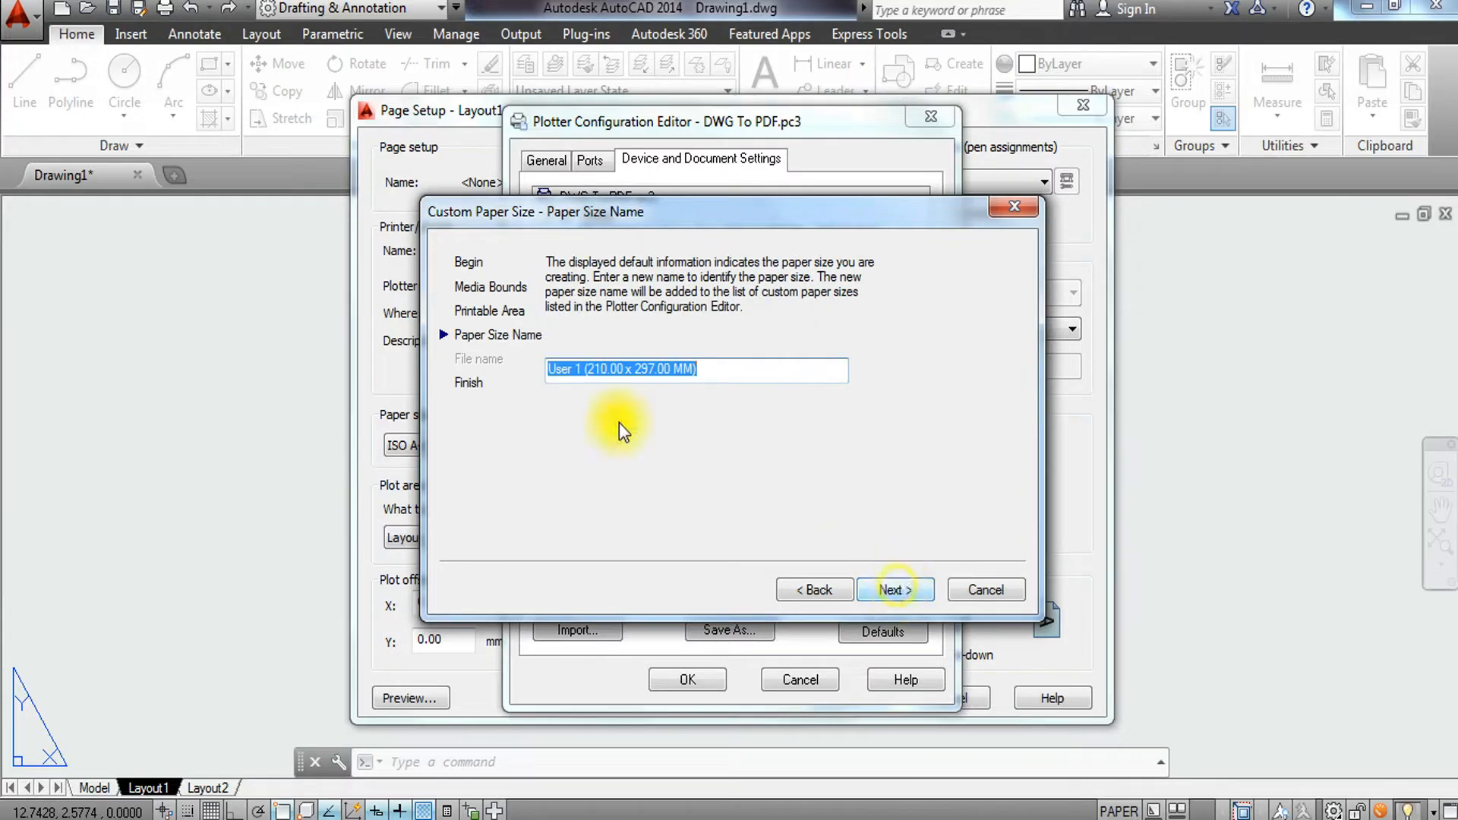
# Name the custom paper size MY A4 PAPER, finish the wizard and apply the plotter configuration.
pyautogui.moveTo(739, 365); pyautogui.dragTo(491, 345)
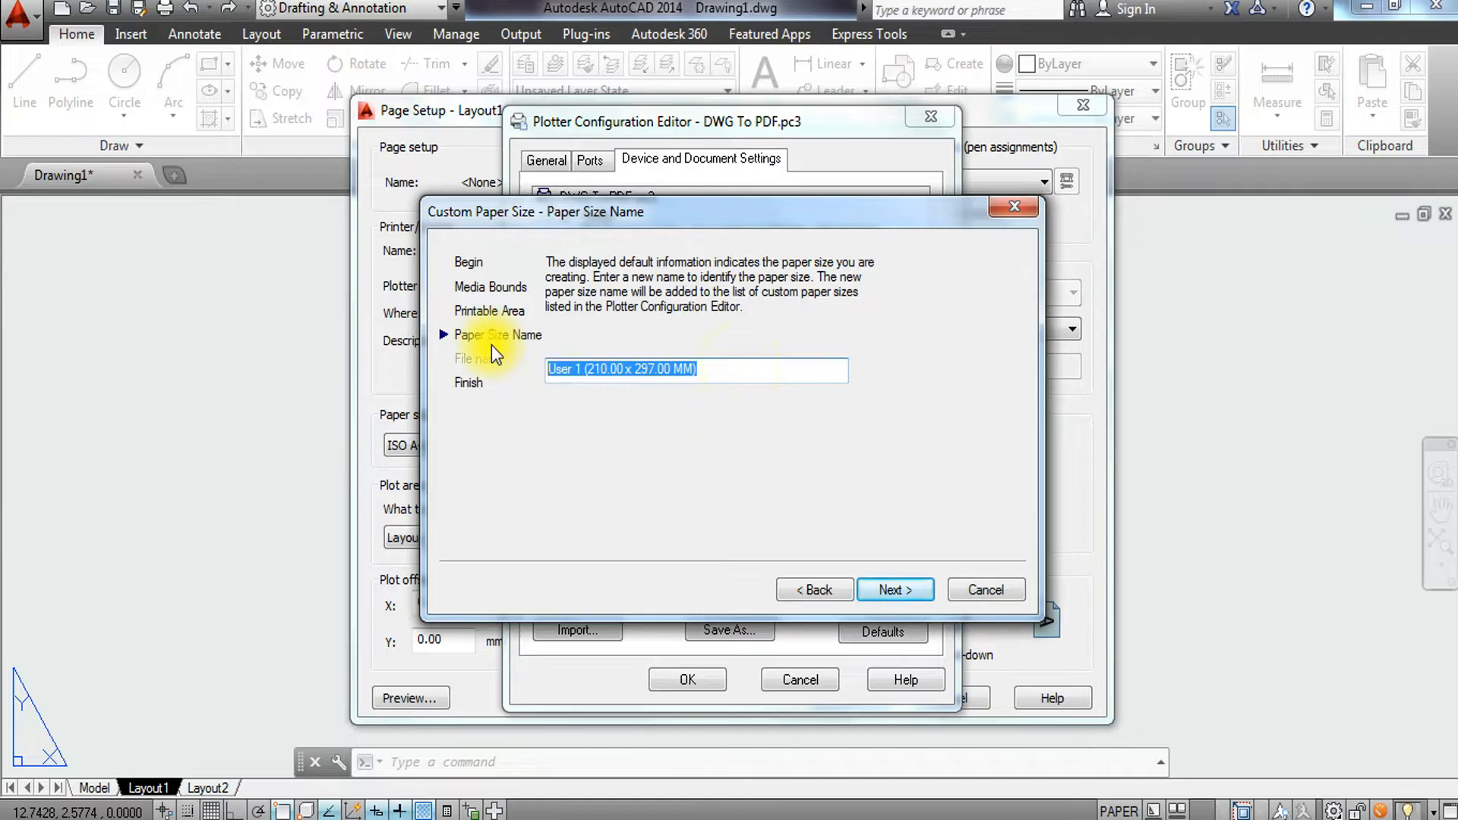
pyautogui.write('My')
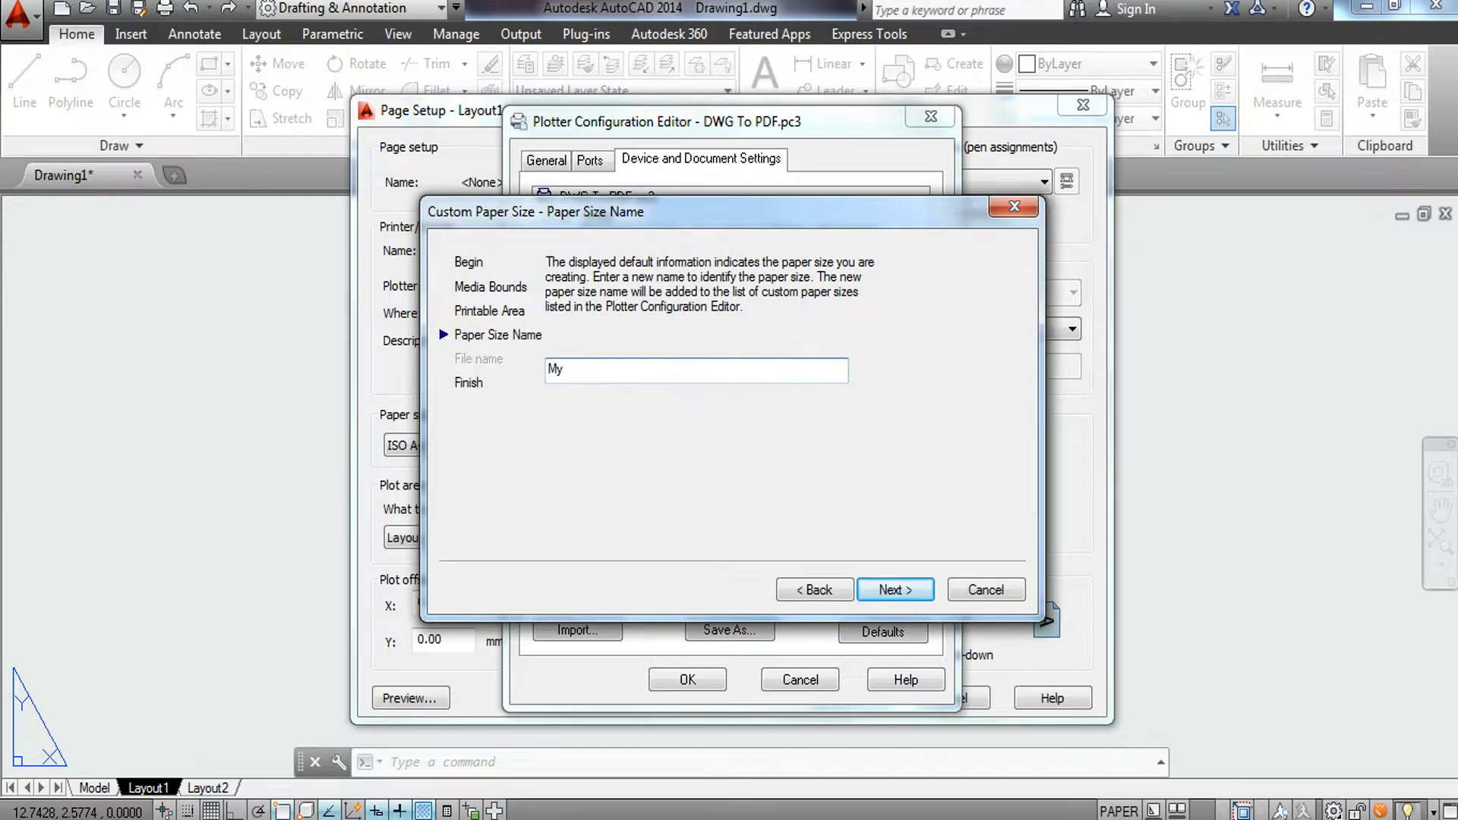
pyautogui.press('BackSpace')
pyautogui.write('Y A4 PAPER')
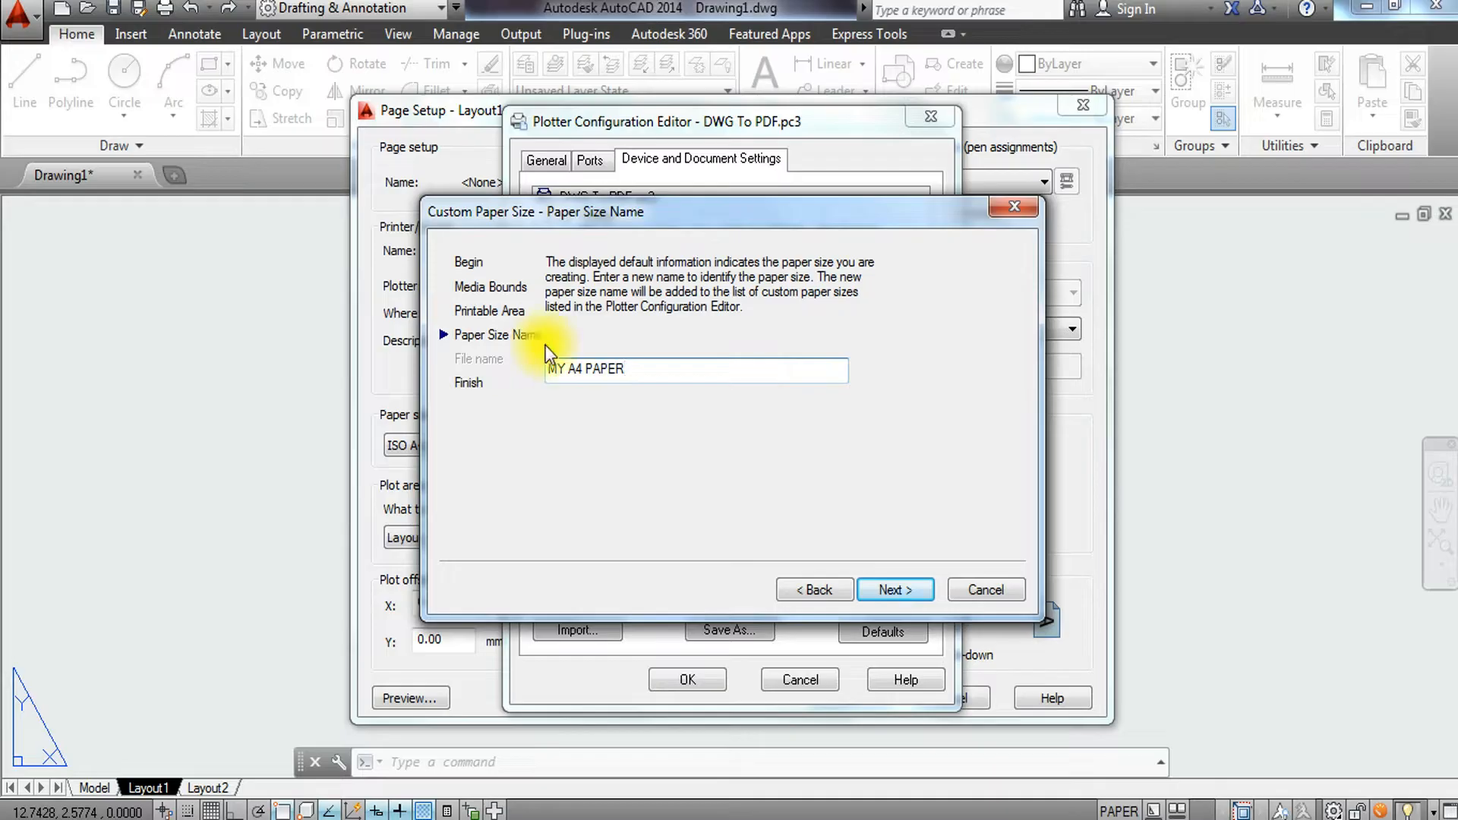
pyautogui.click(893, 587)
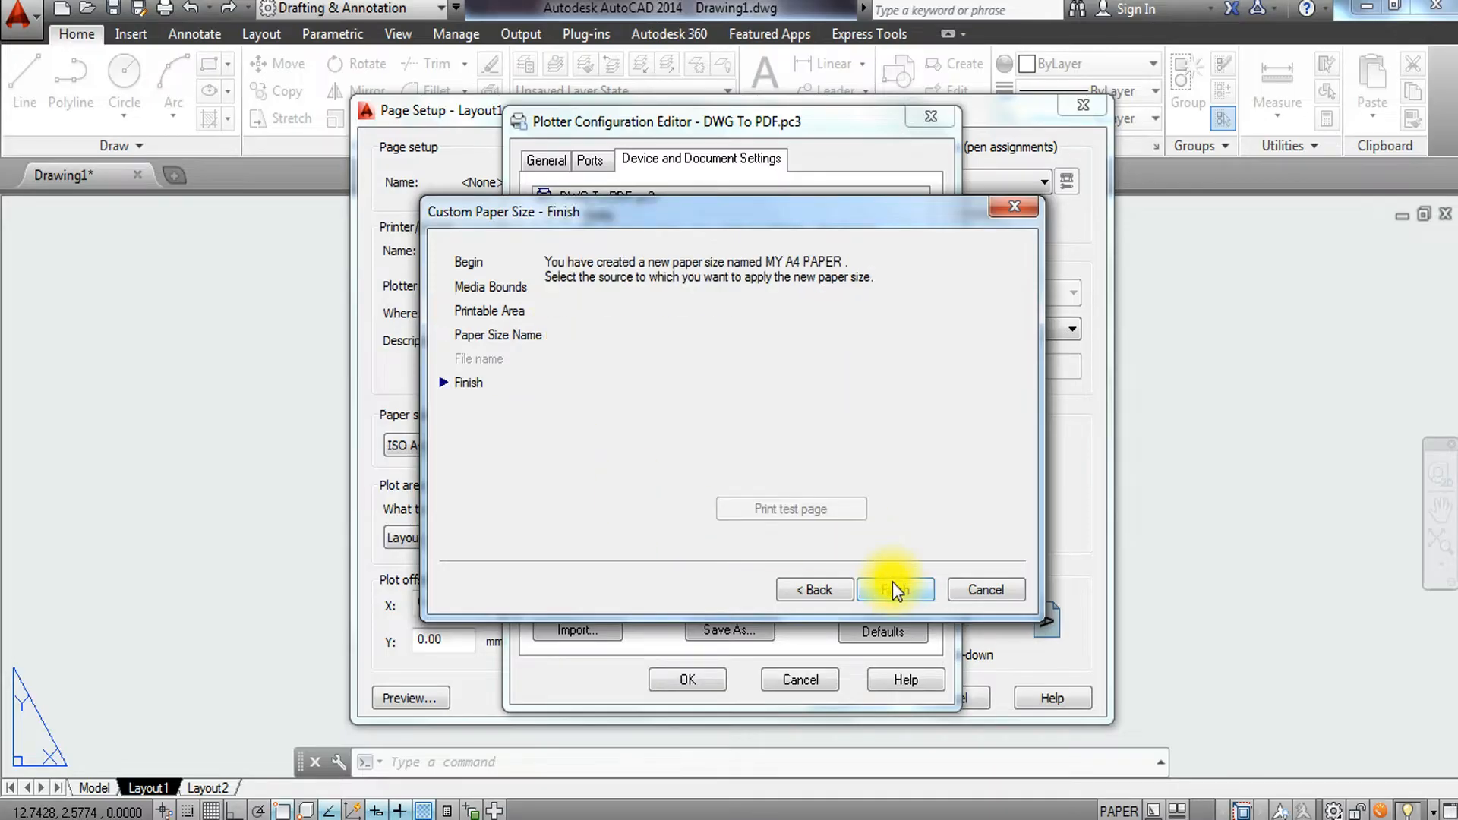
pyautogui.click(887, 589)
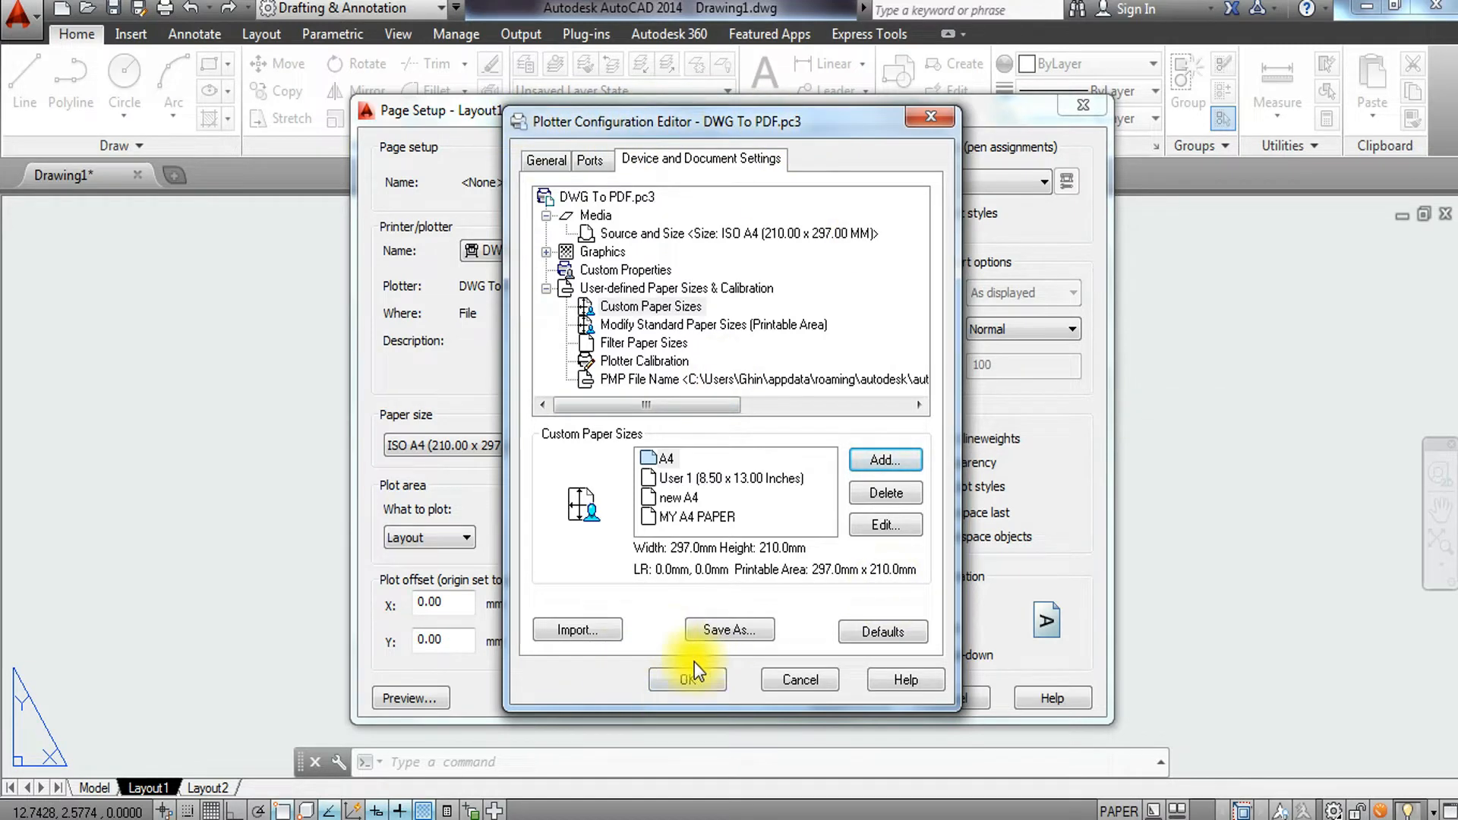
pyautogui.click(672, 683)
pyautogui.click(668, 681)
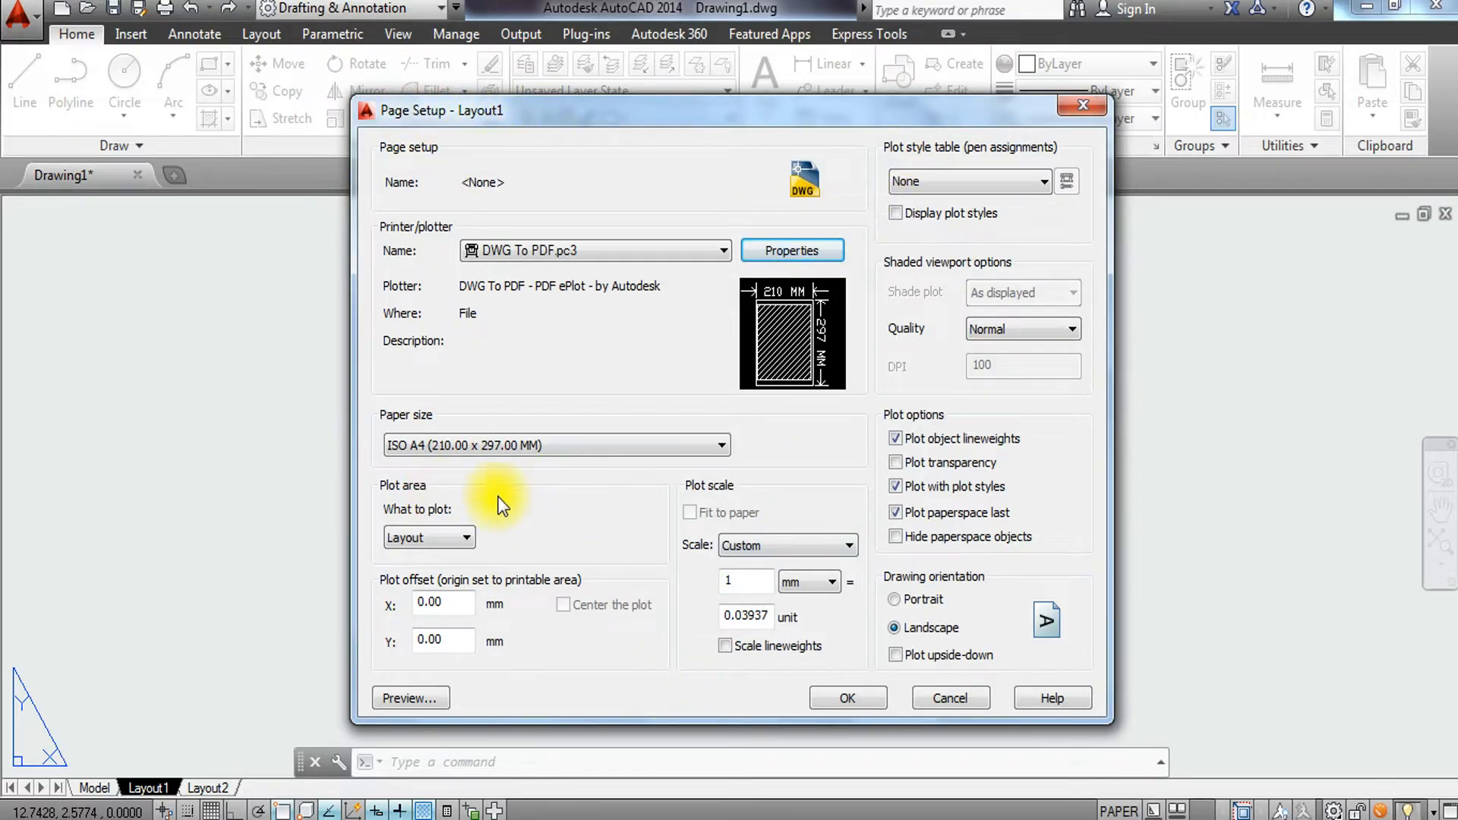
# Select MY A4 PAPER as the layout's paper size.
pyautogui.click(653, 456)
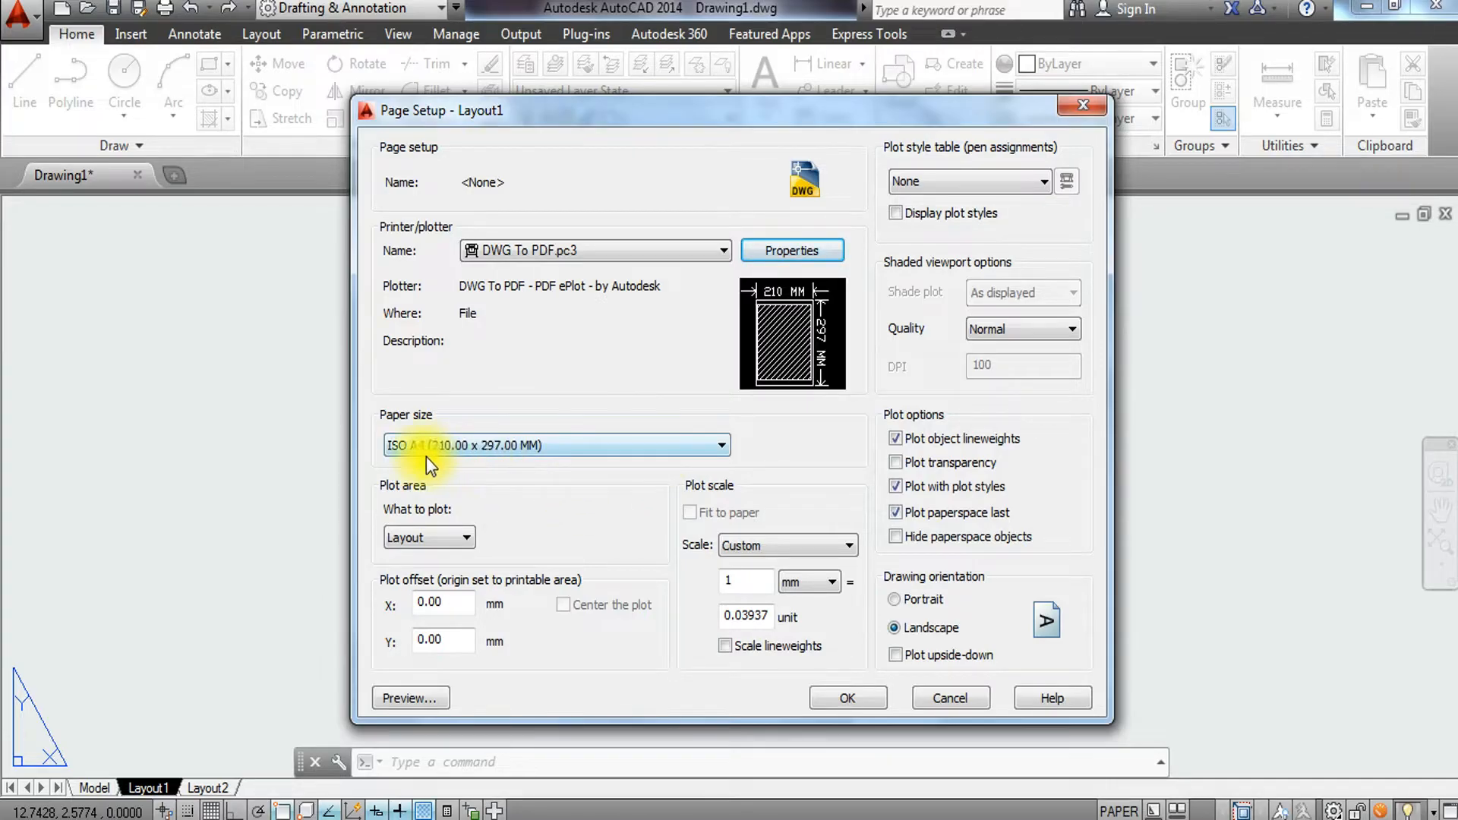
pyautogui.click(613, 445)
pyautogui.moveTo(723, 406); pyautogui.dragTo(712, 91)
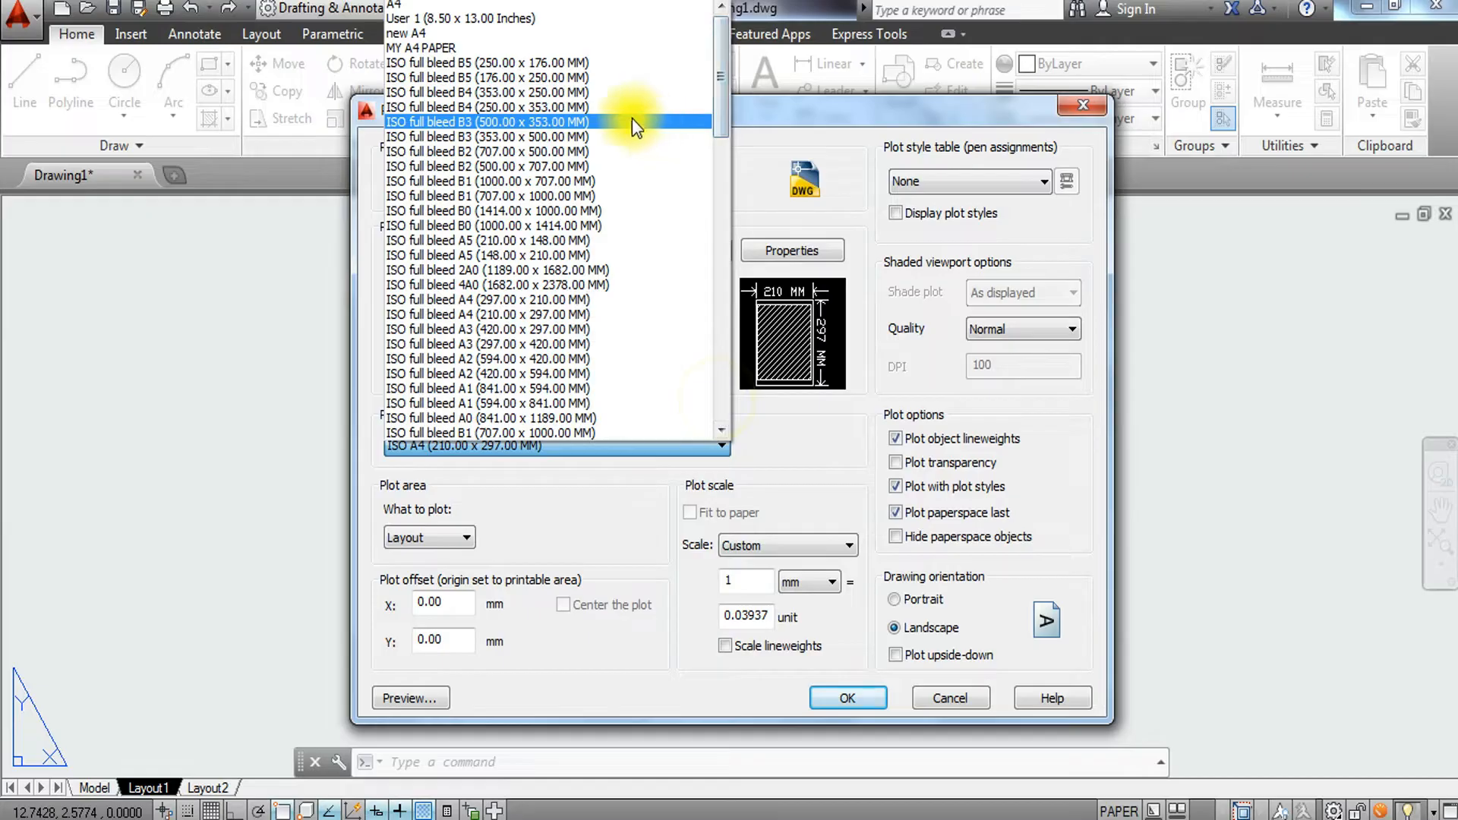
pyautogui.click(474, 48)
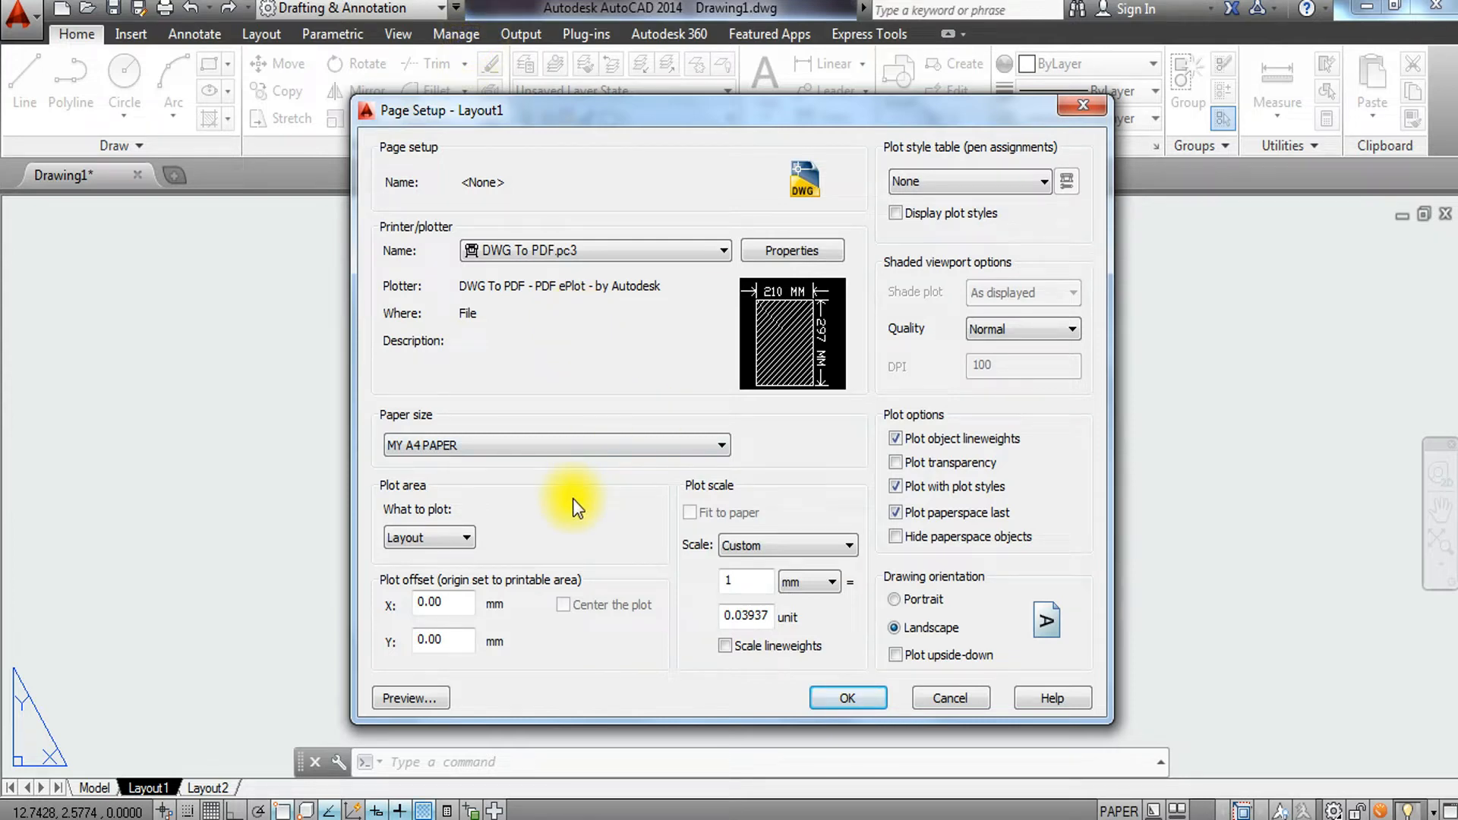
# Assign the monochrome.ctb plot style table and turn on display of plot styles.
pyautogui.click(1005, 188)
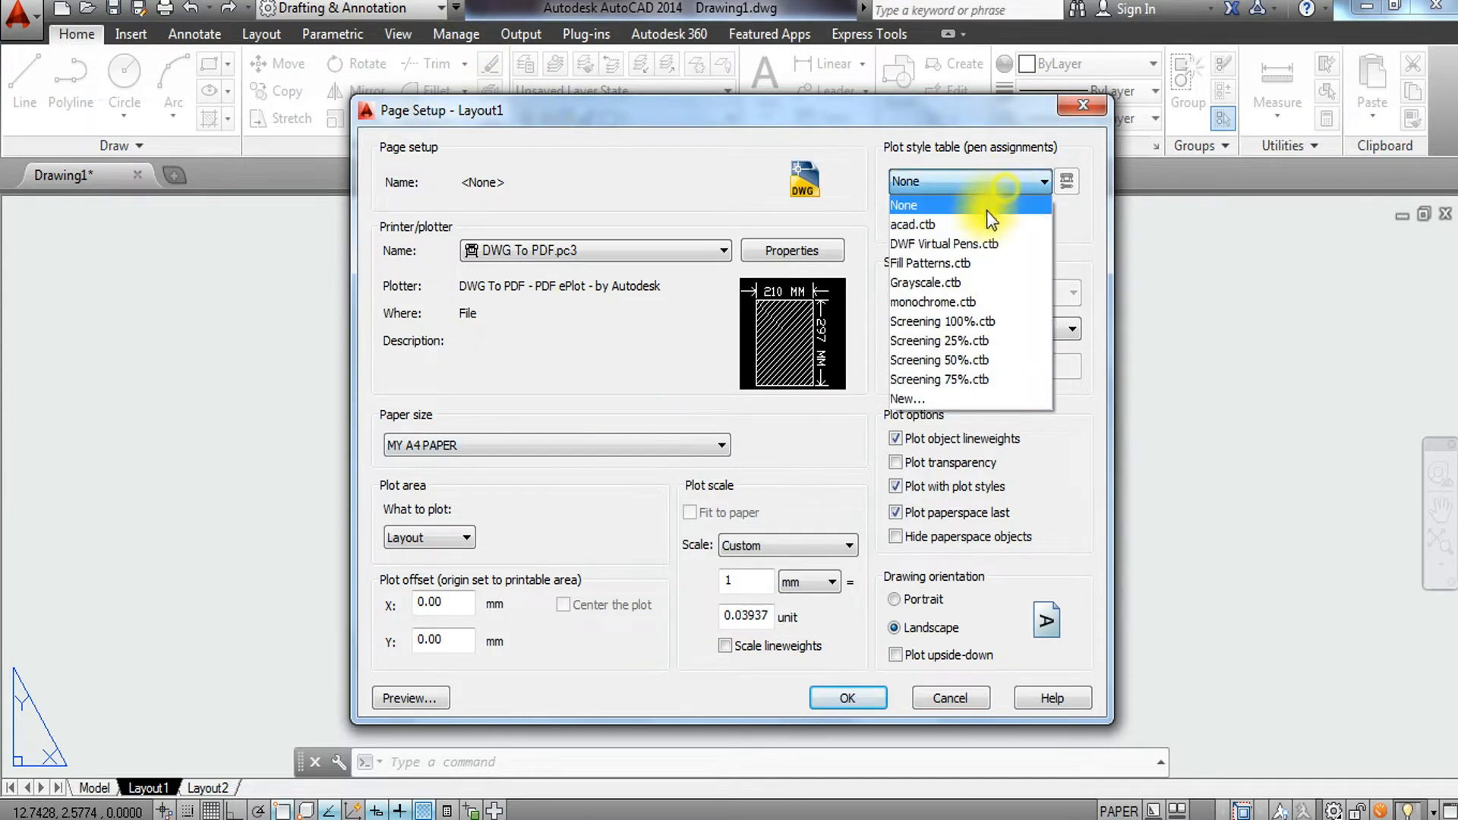
pyautogui.click(989, 209)
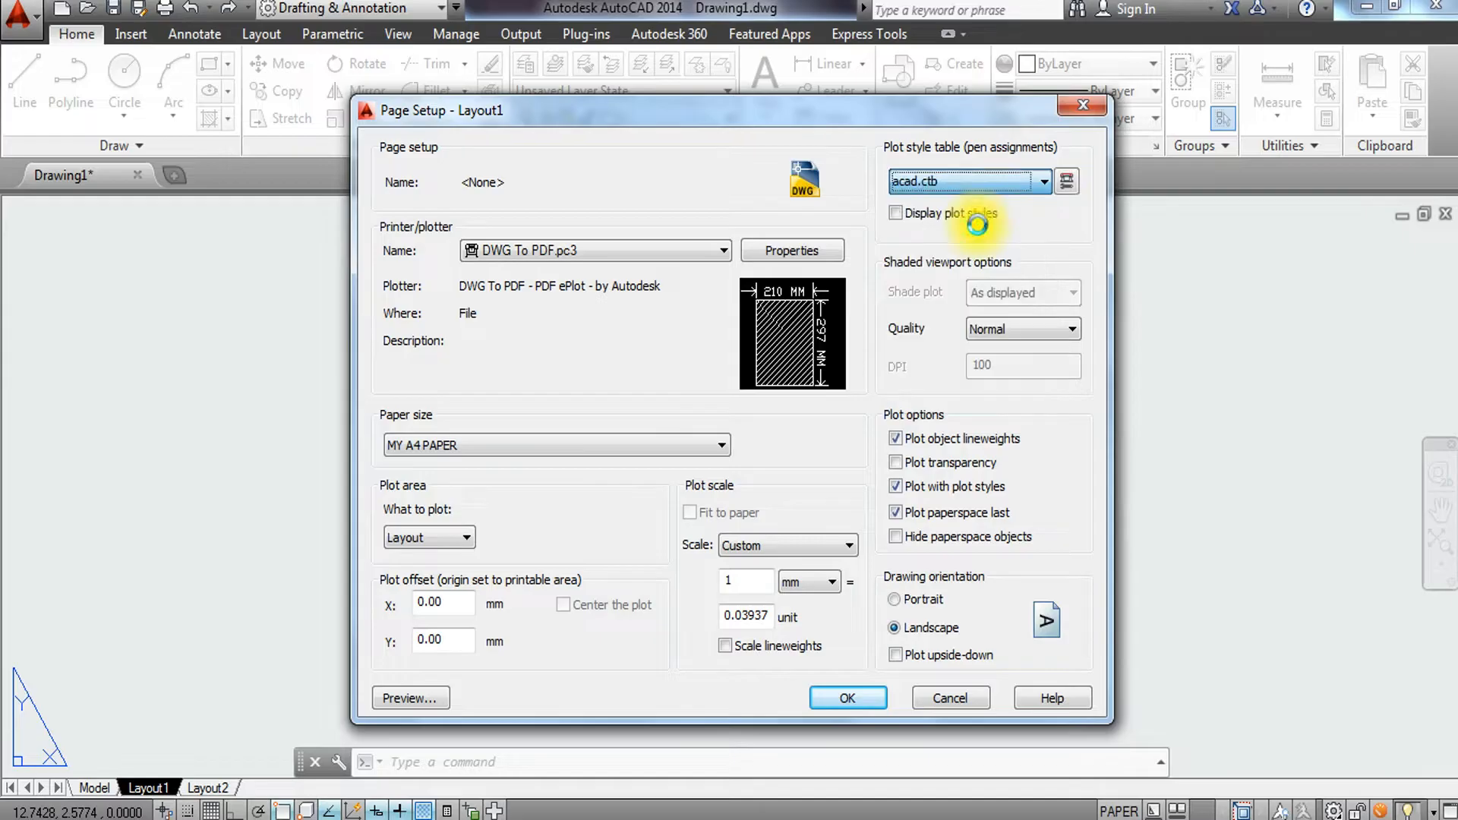
pyautogui.click(988, 186)
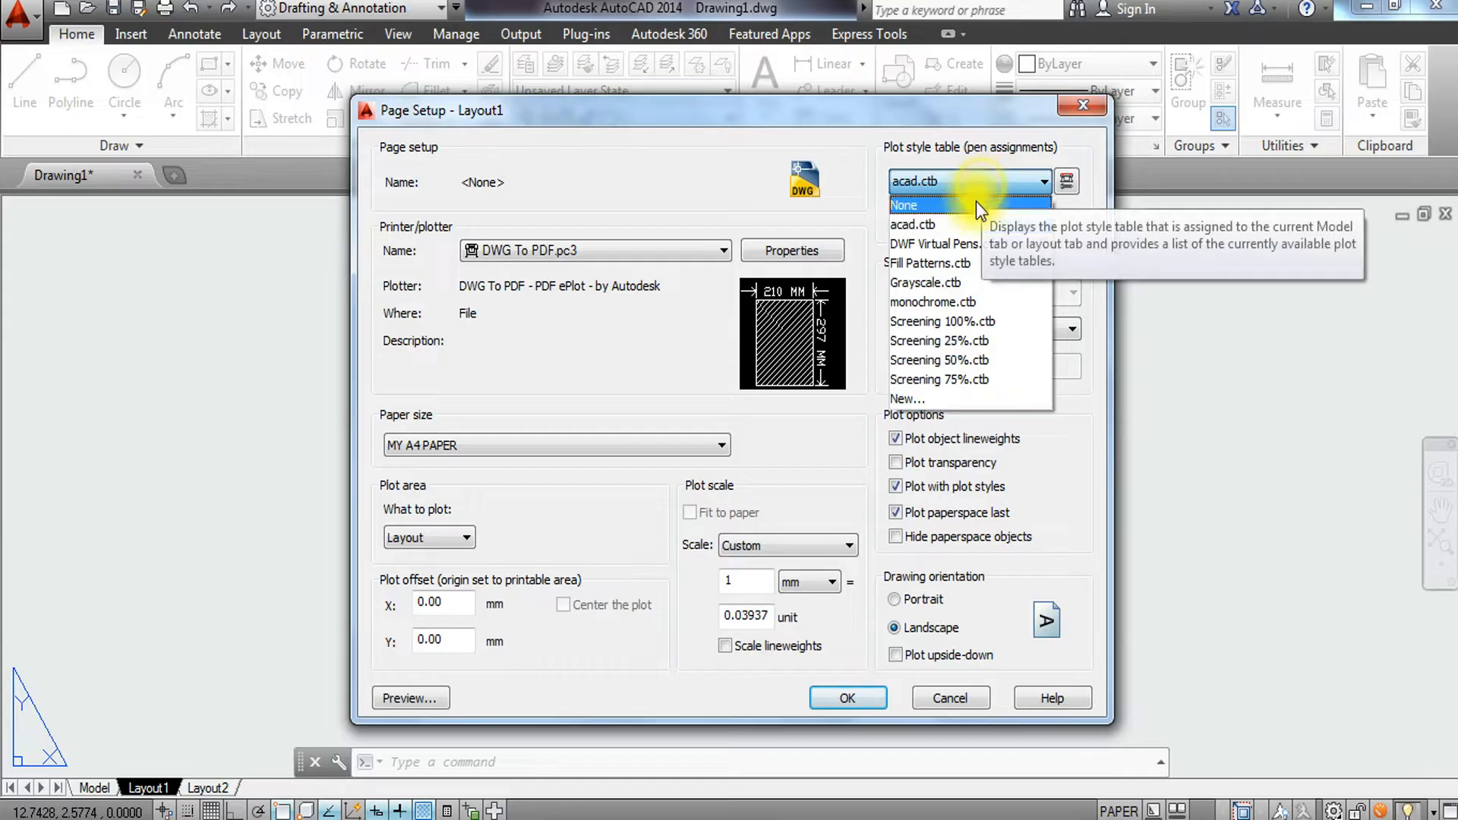
pyautogui.click(964, 298)
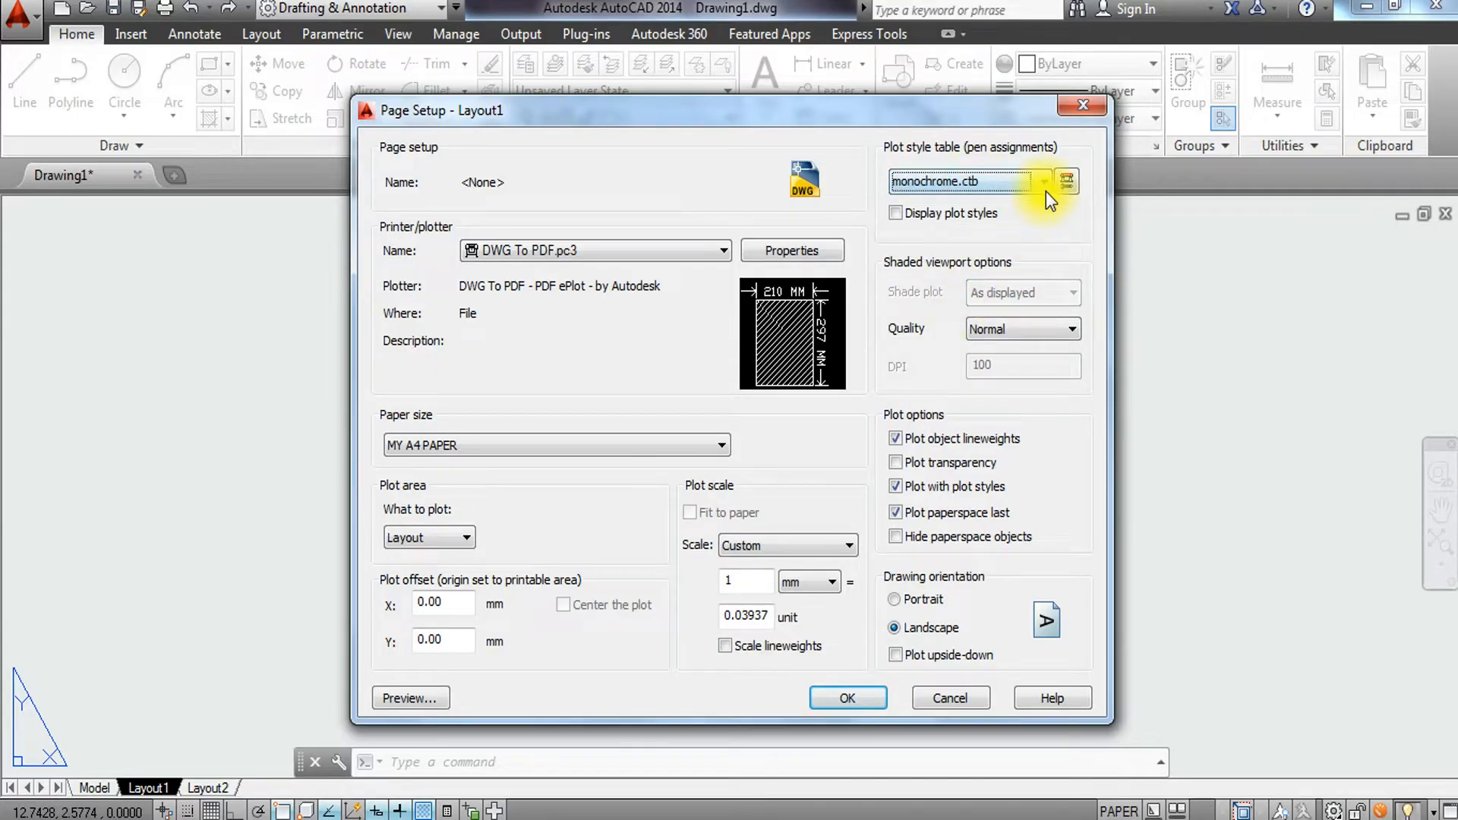
pyautogui.click(902, 219)
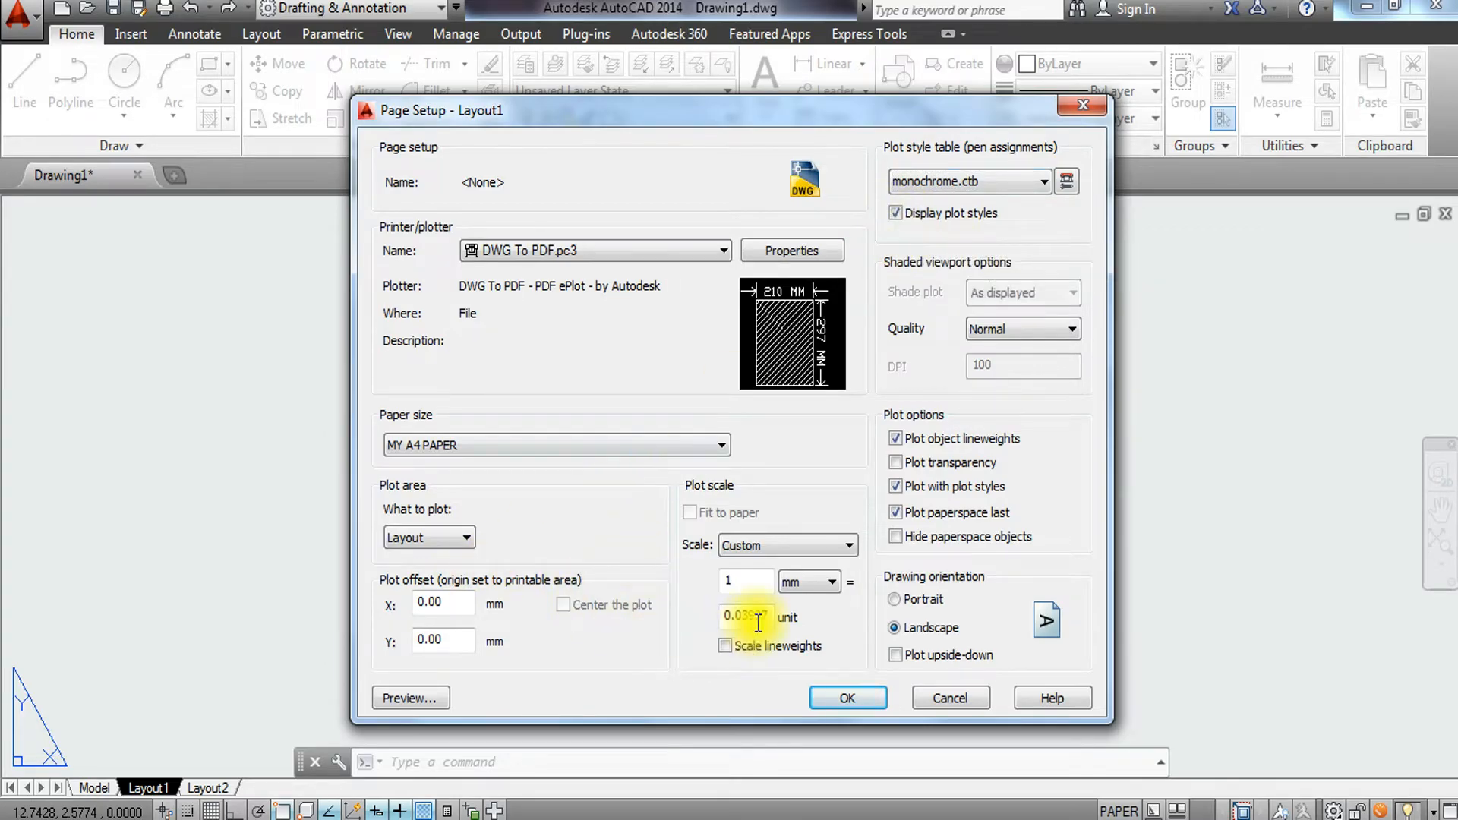
# Set the plot scale to 1:1, accept the page setup and close the Page Setup Manager.
pyautogui.moveTo(751, 619); pyautogui.dragTo(689, 608)
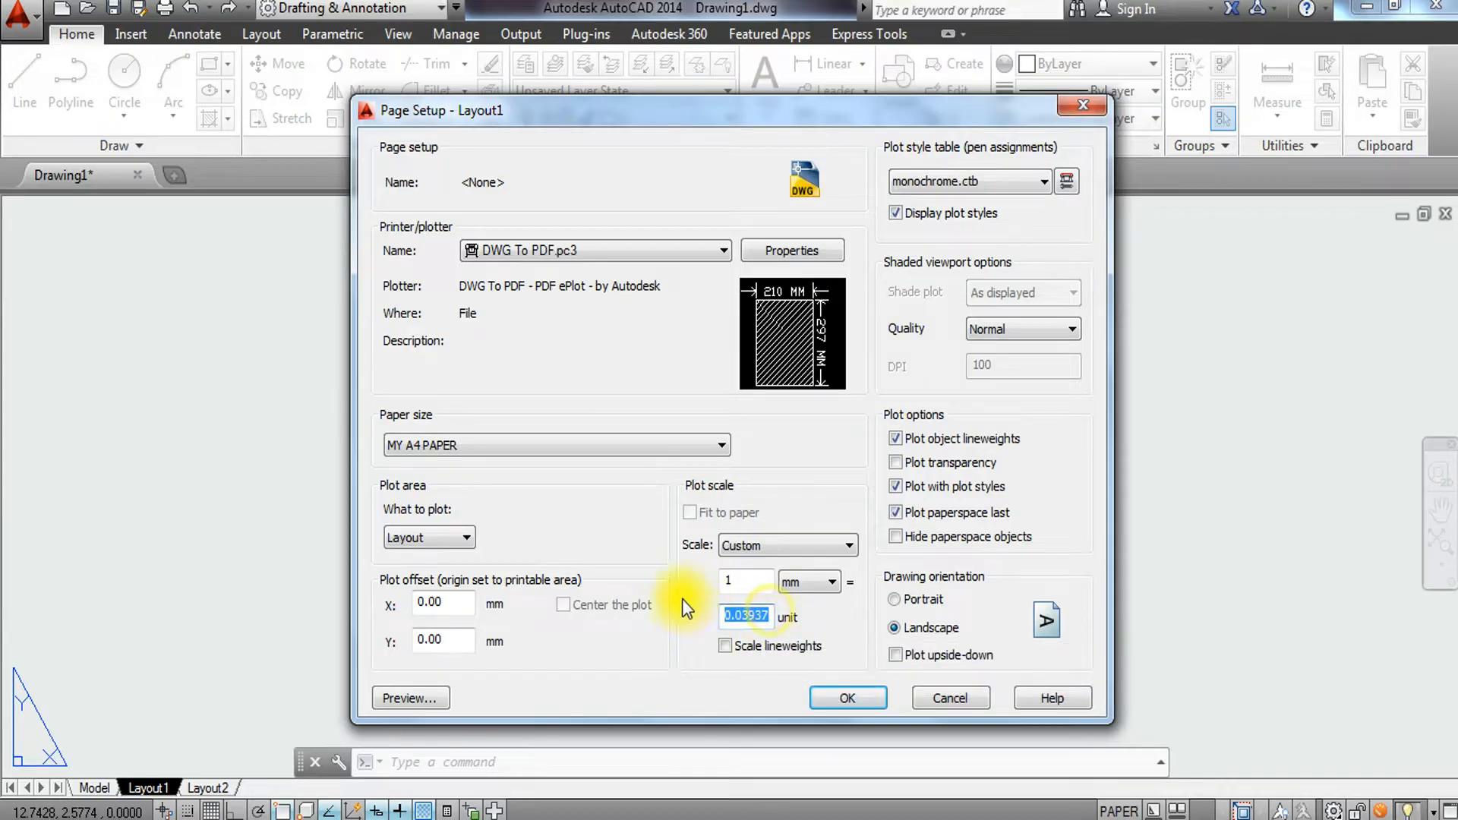
pyautogui.click(784, 547)
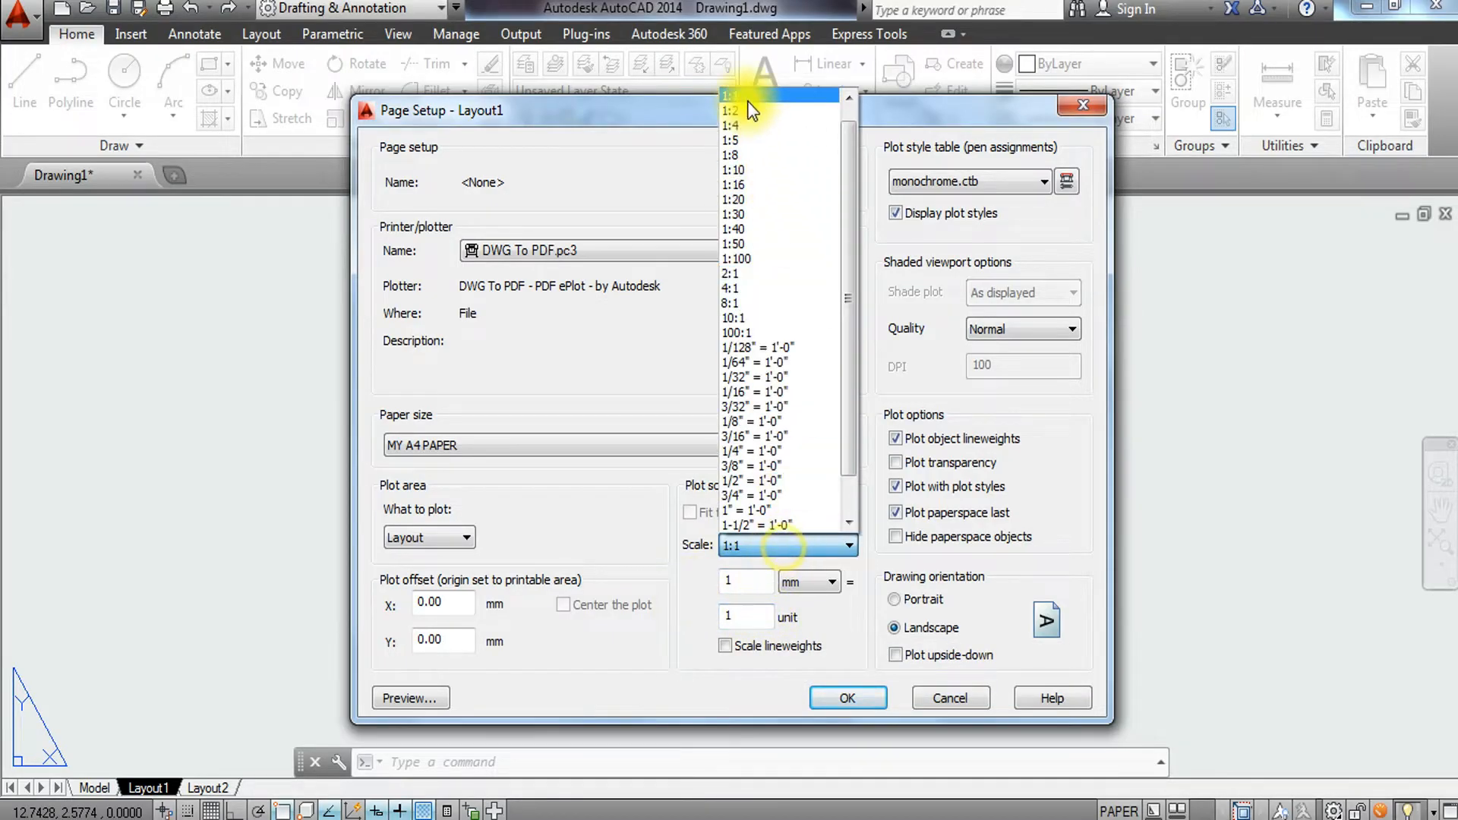
pyautogui.click(749, 99)
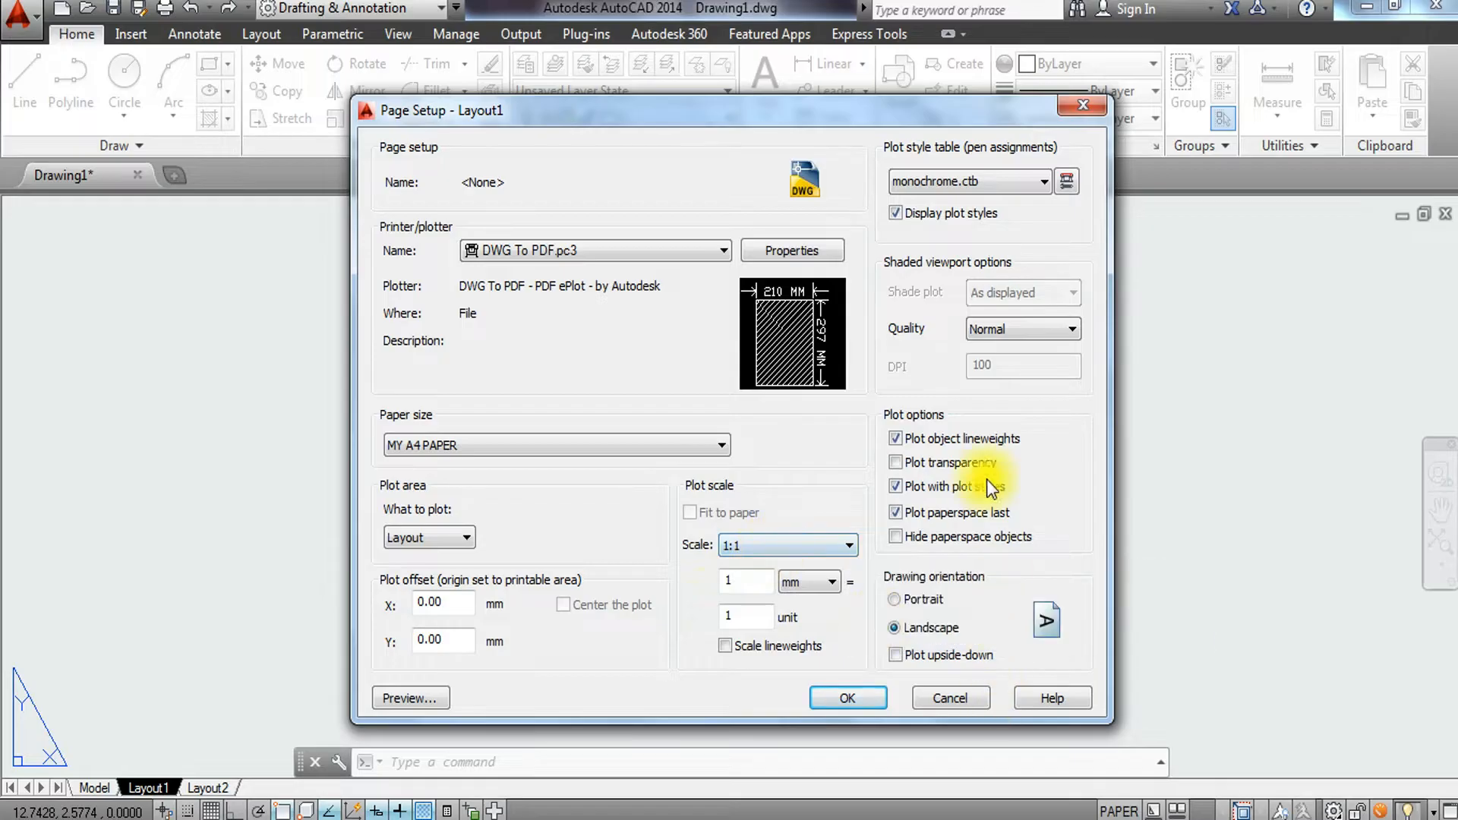
pyautogui.click(848, 699)
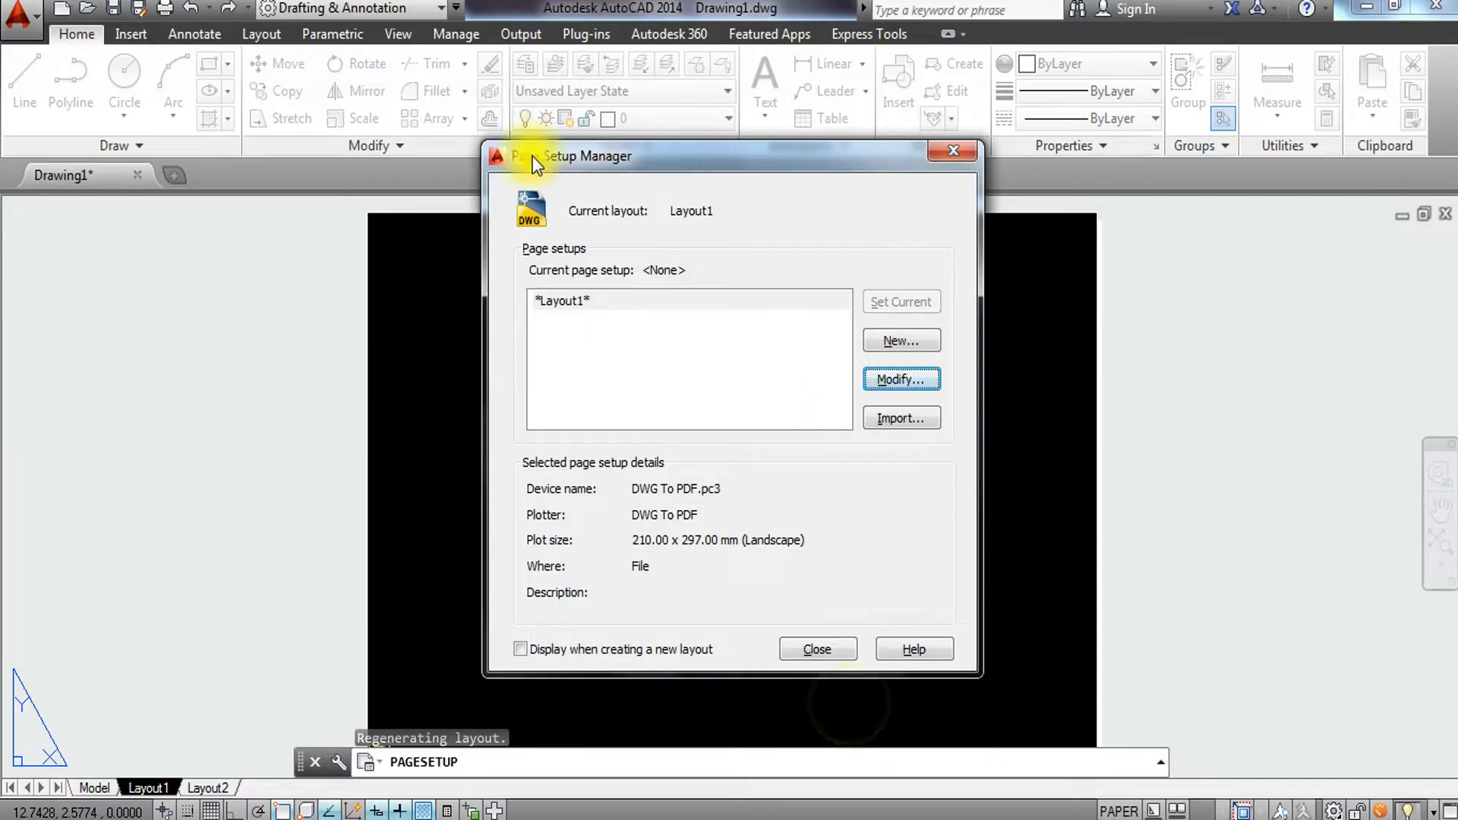
pyautogui.click(809, 650)
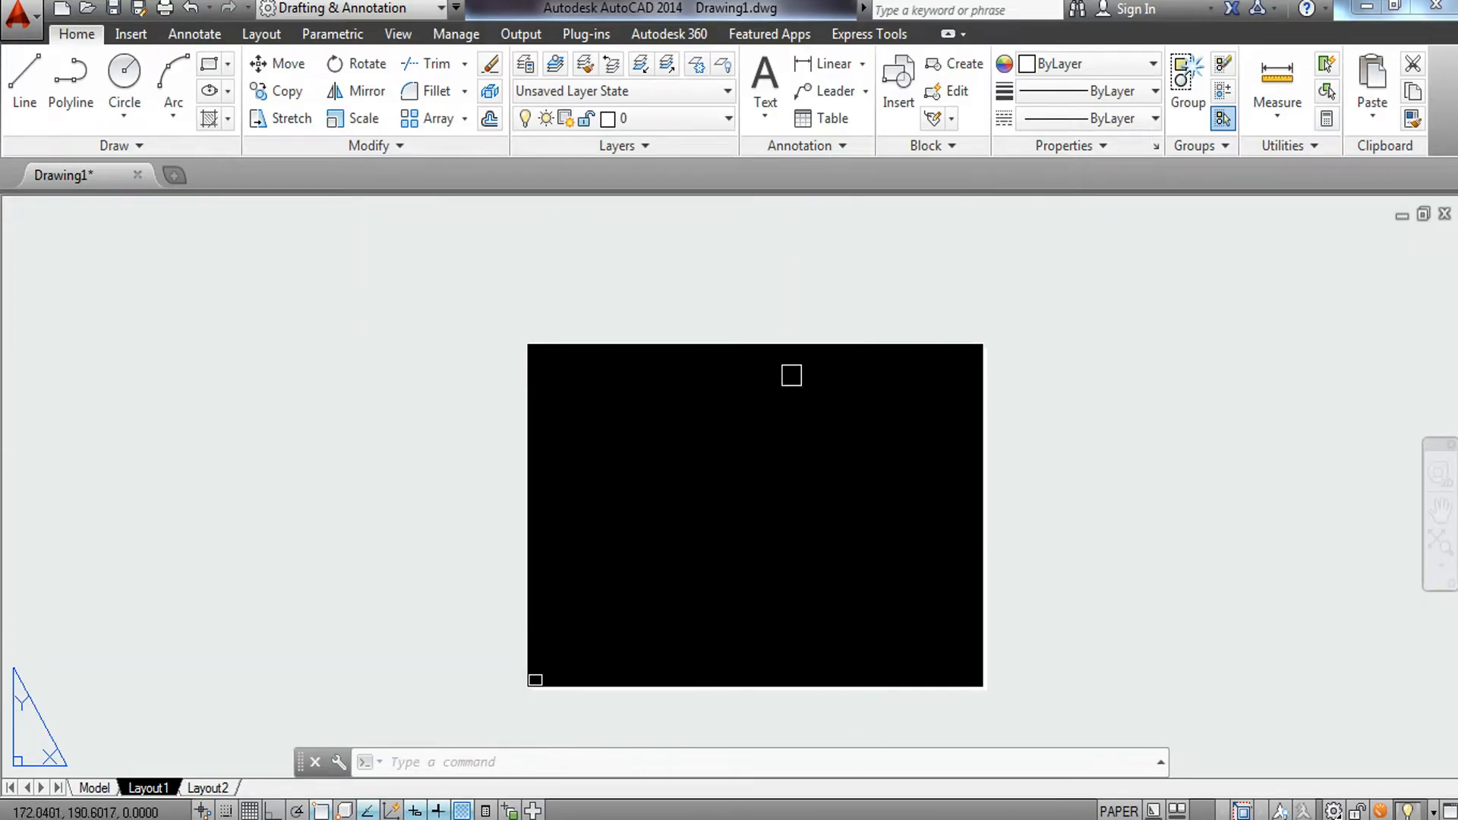
# Delete the default layout viewport.
pyautogui.scroll(3, 520, 689)
pyautogui.scroll(-1, 573, 672)
pyautogui.scroll(1, 618, 678)
pyautogui.scroll(4, 668, 691)
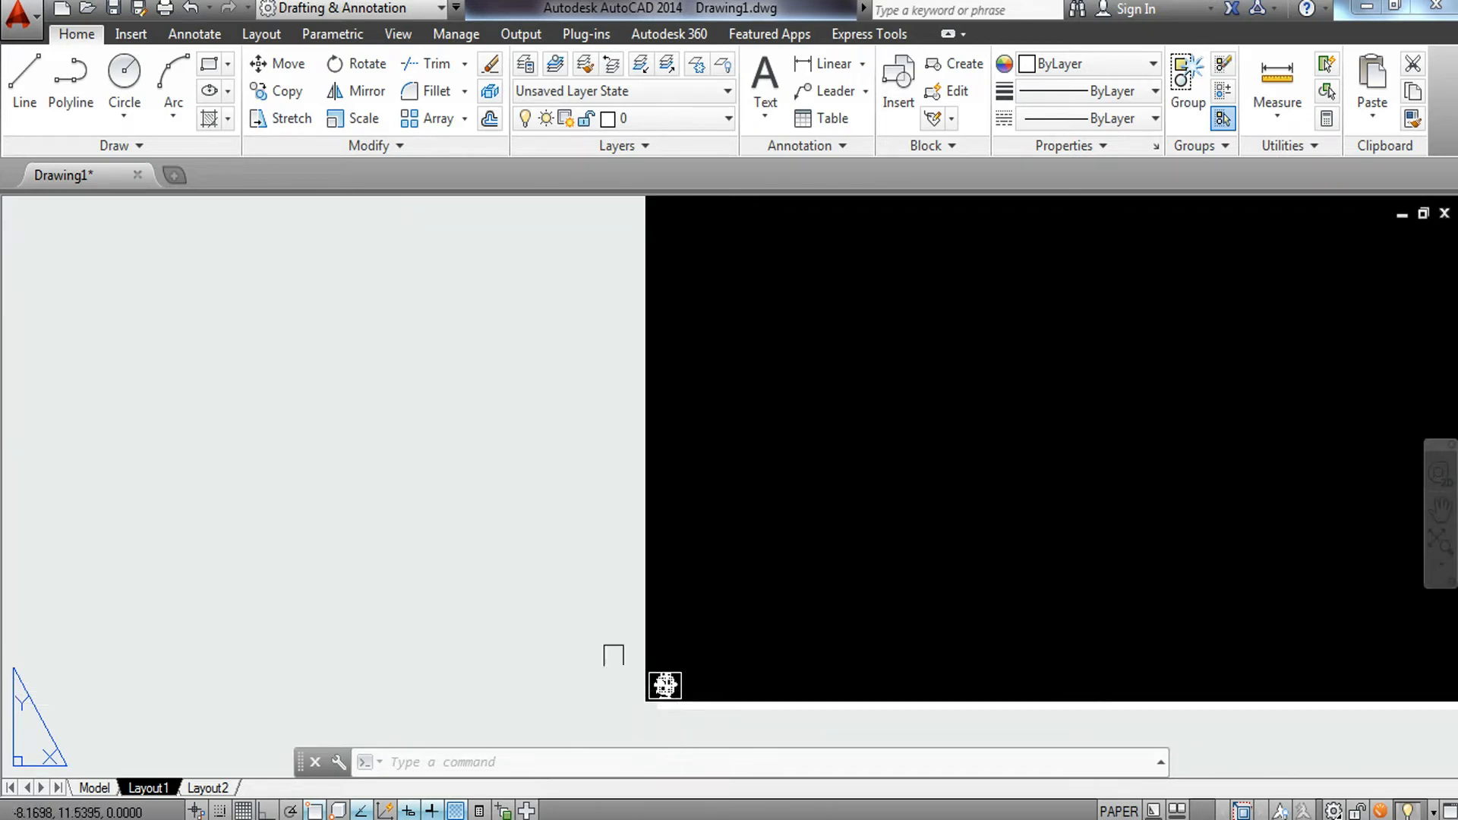
pyautogui.click(592, 630)
pyautogui.click(709, 712)
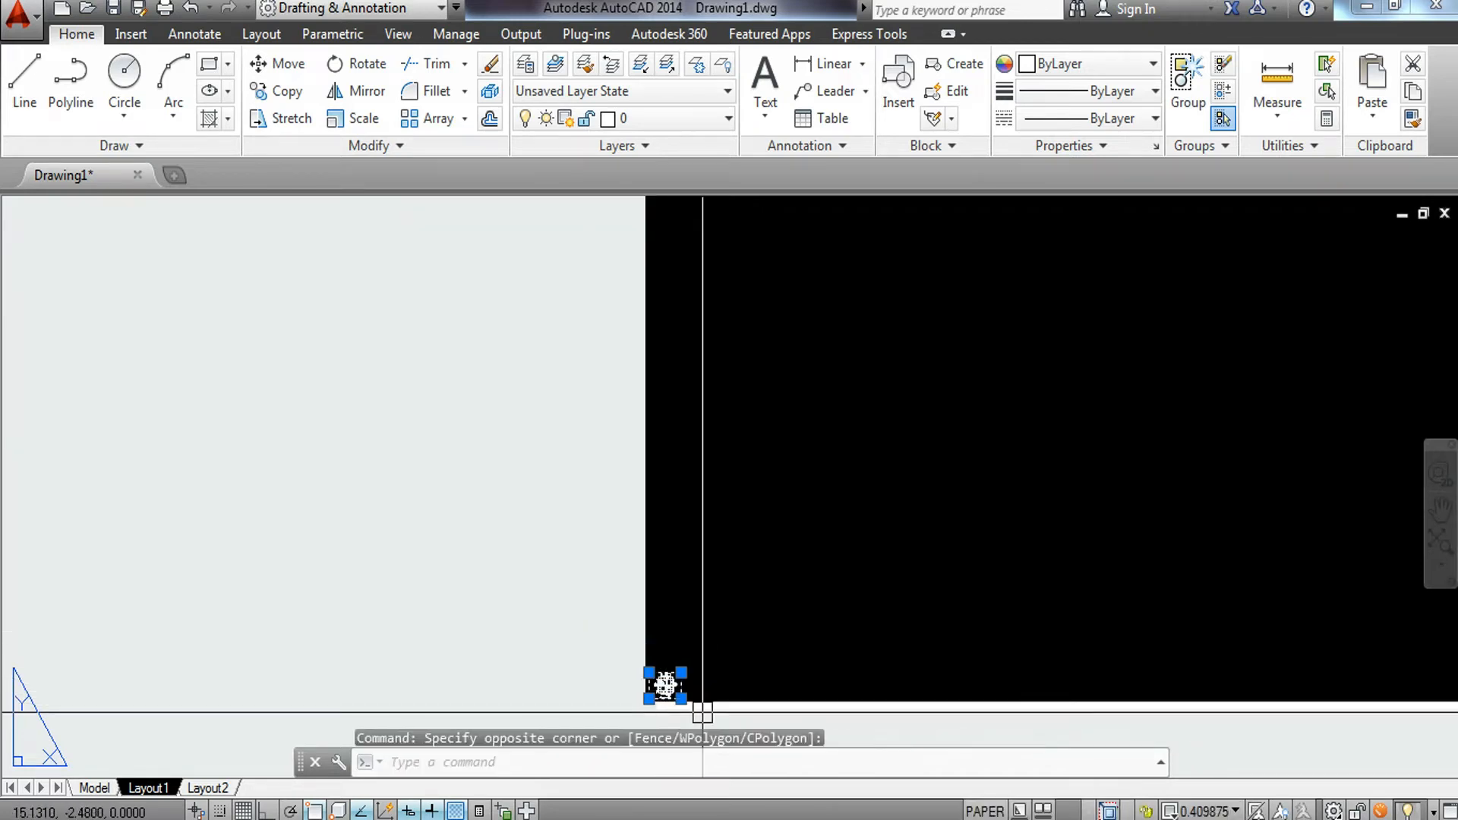
pyautogui.press('Delete')
# Draw a rectangle 297 by 210 from a point above the paper.
pyautogui.scroll(-3, 758, 504)
pyautogui.scroll(2, 719, 511)
pyautogui.moveTo(719, 511); pyautogui.dragTo(674, 449, button='middle')
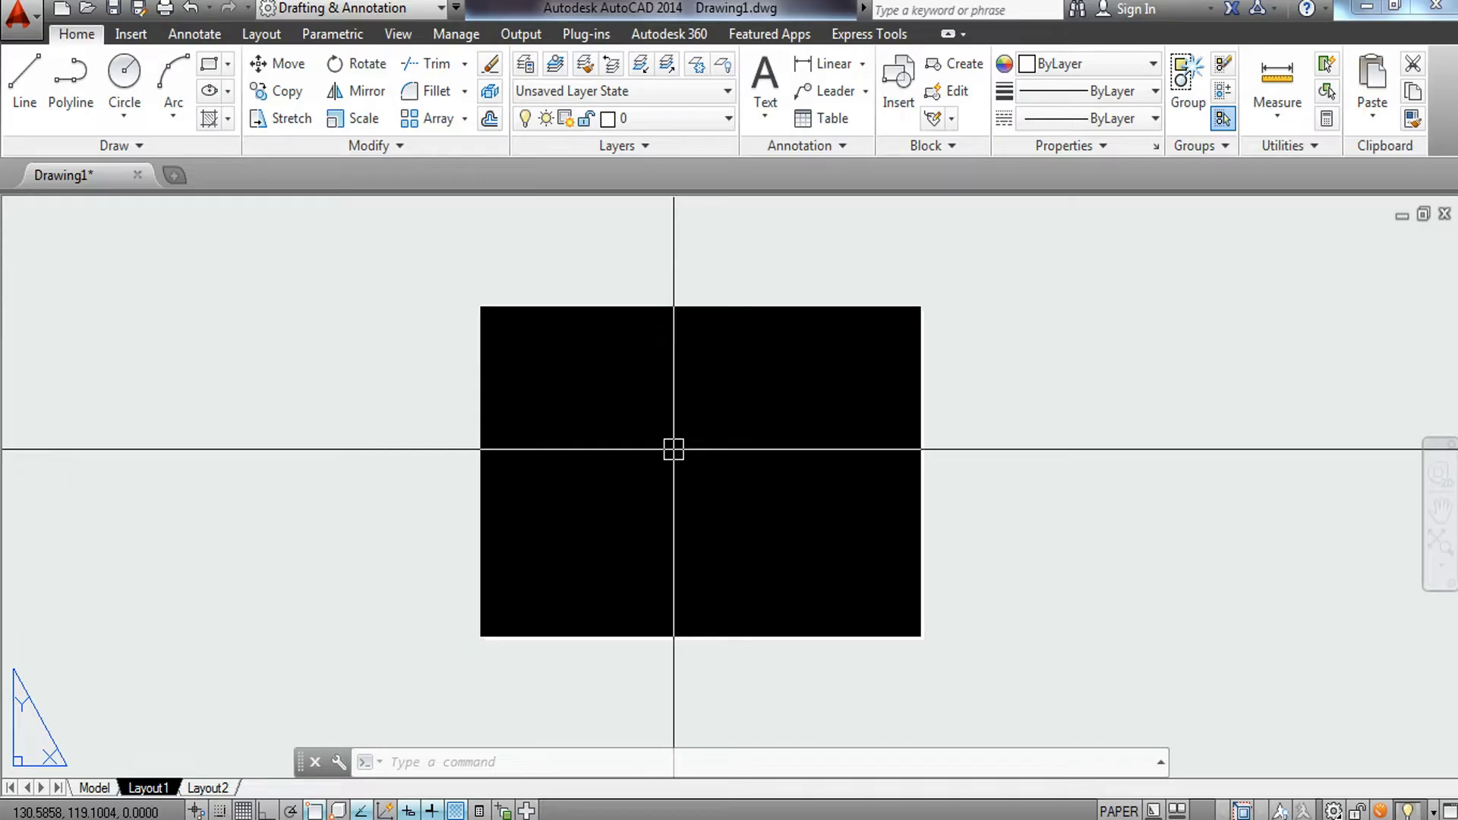
pyautogui.write('REC')
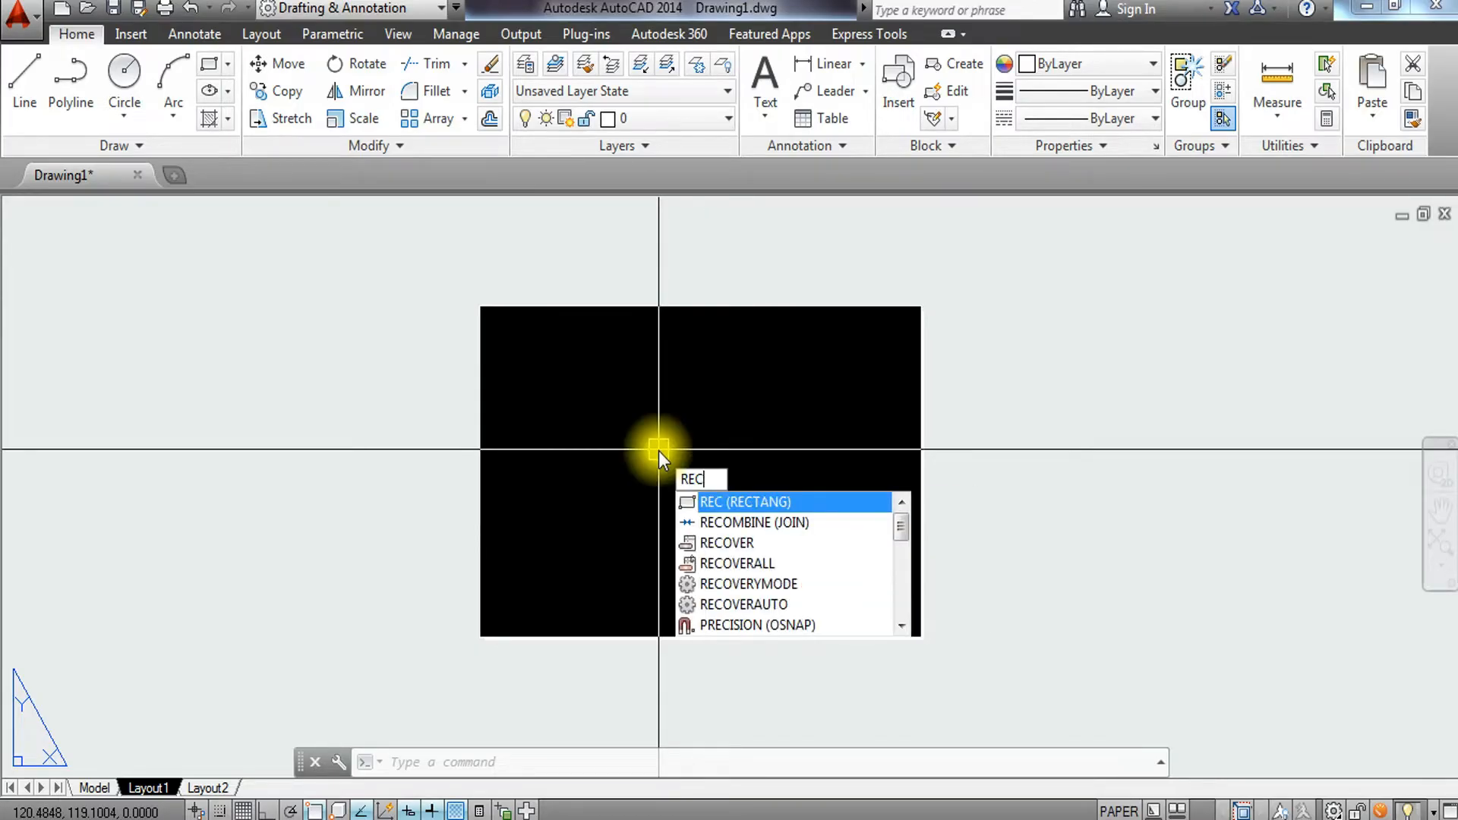
pyautogui.press('Return')
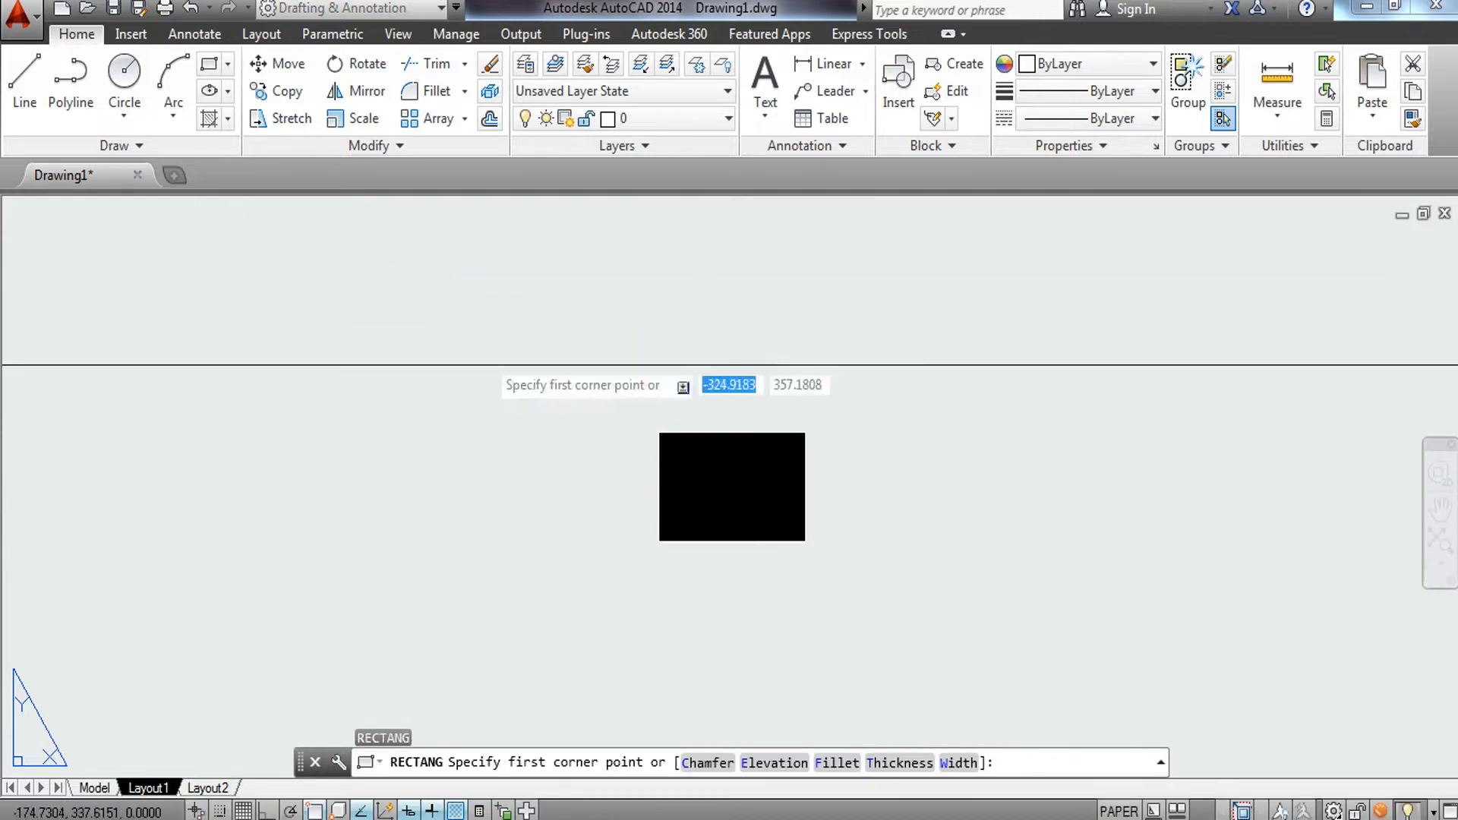
pyautogui.click(633, 277)
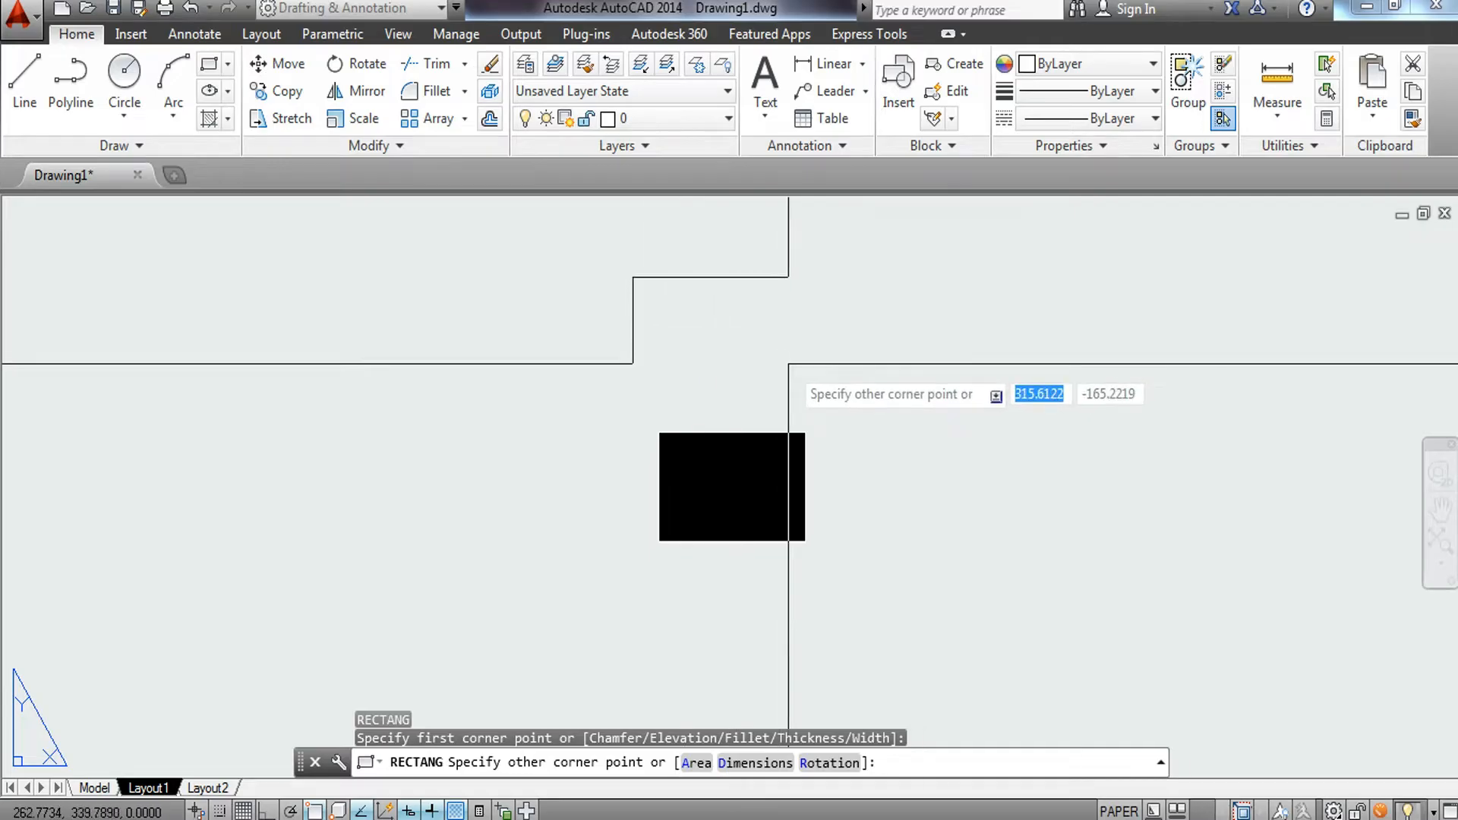
pyautogui.write('297')
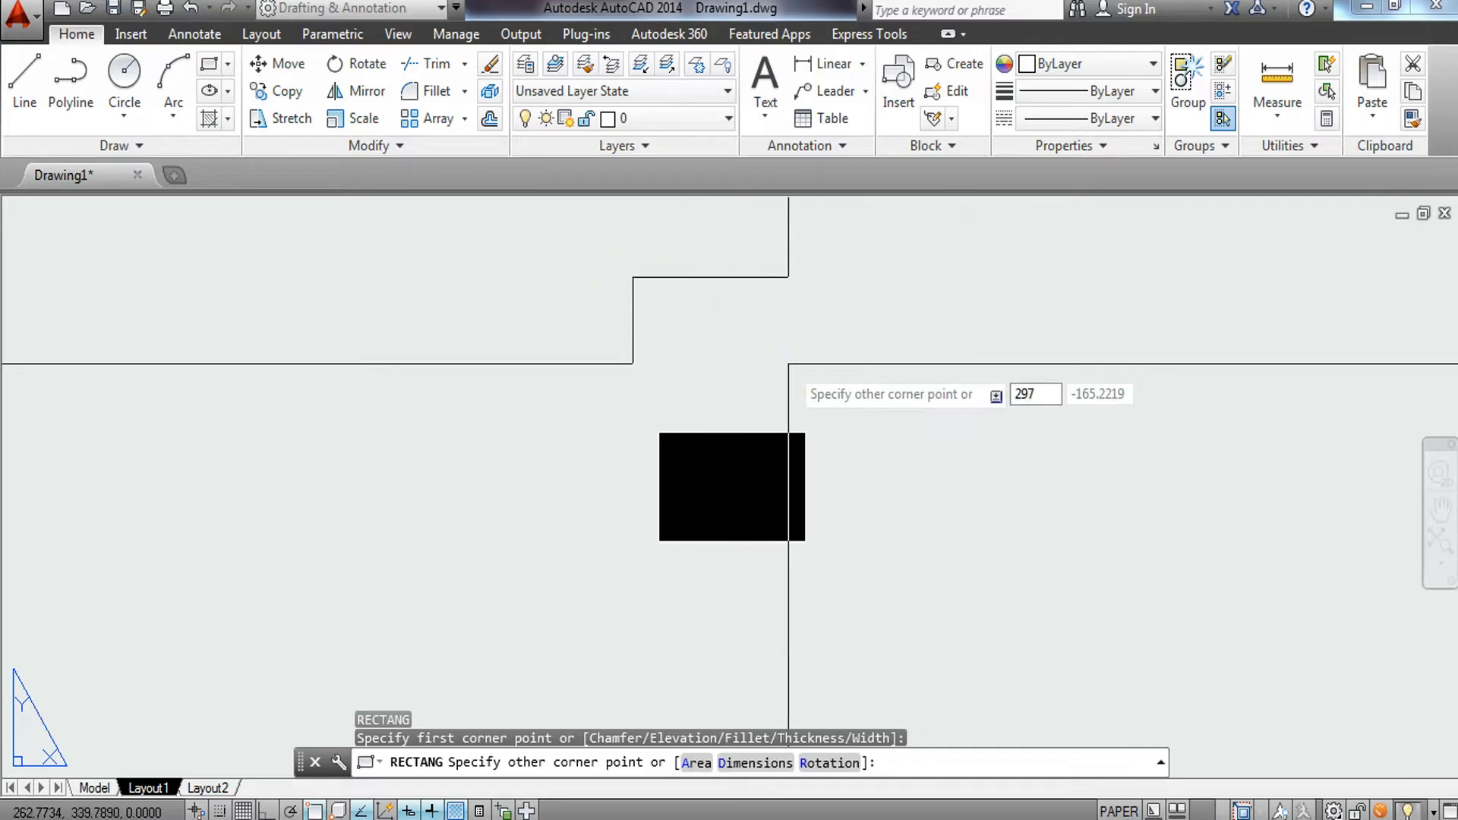
pyautogui.press('Tab')
pyautogui.write('210')
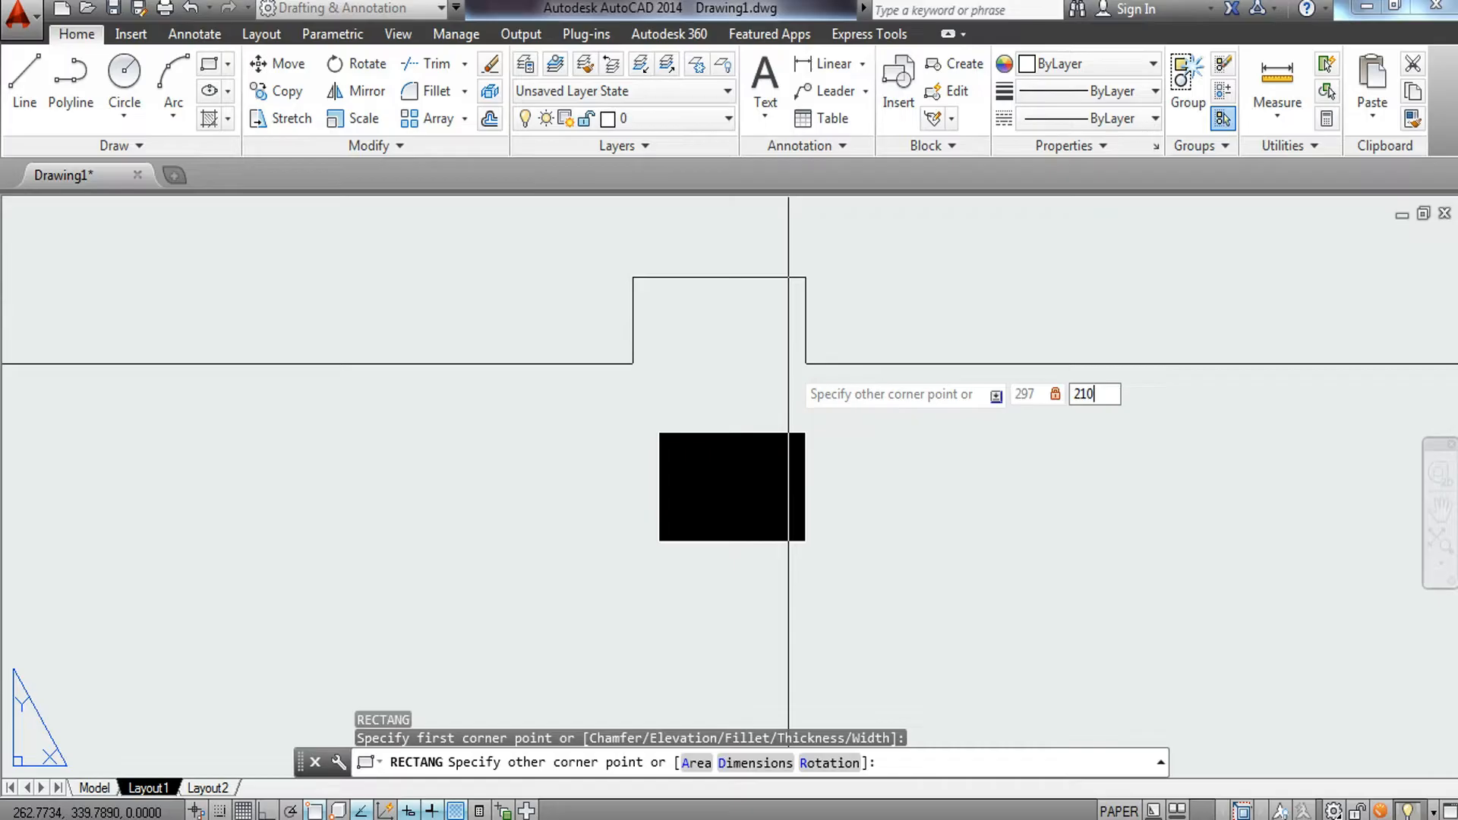
pyautogui.press('Return')
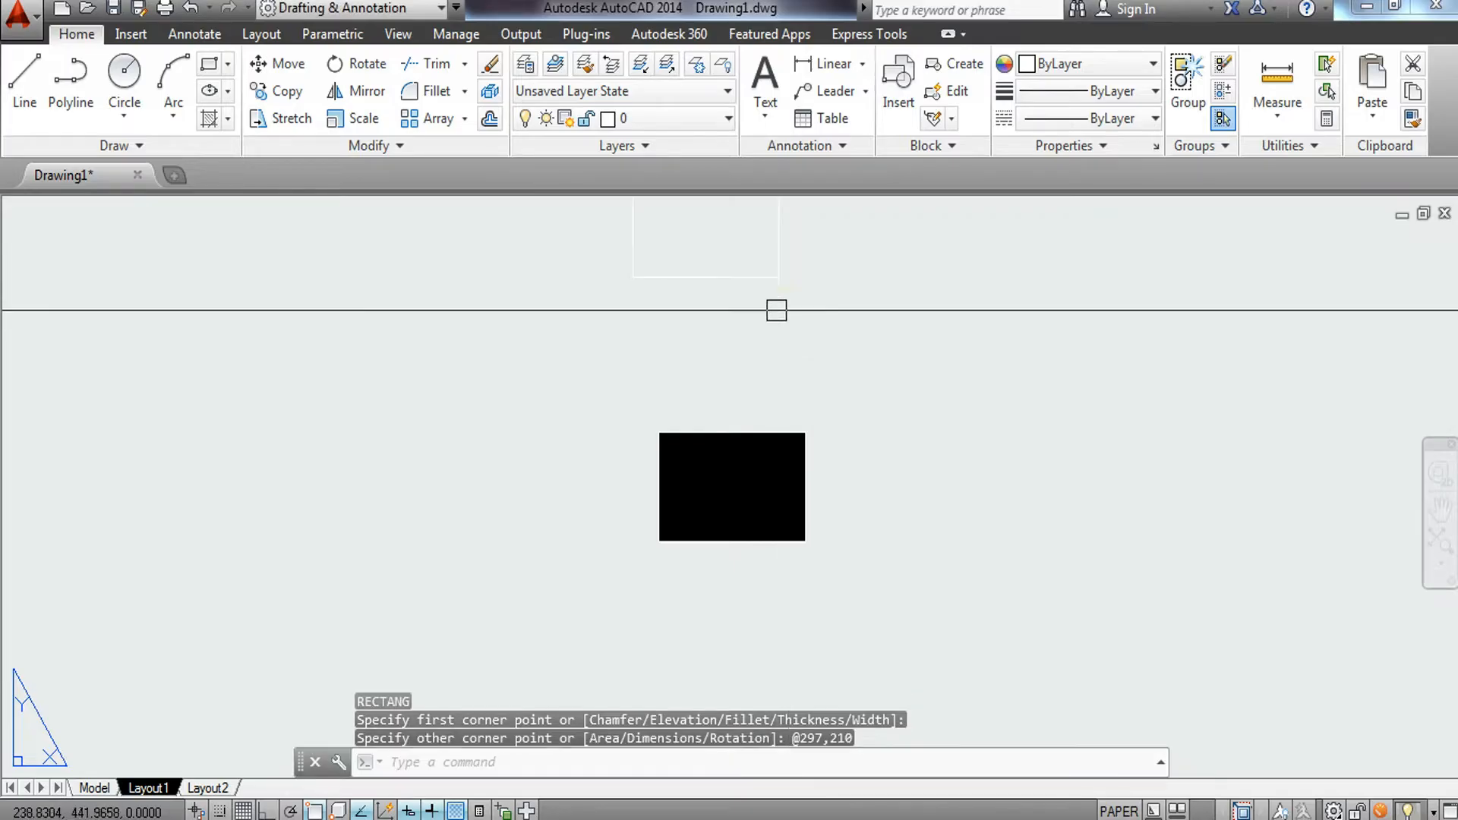
# Regenerate the layout display.
pyautogui.write('RE')
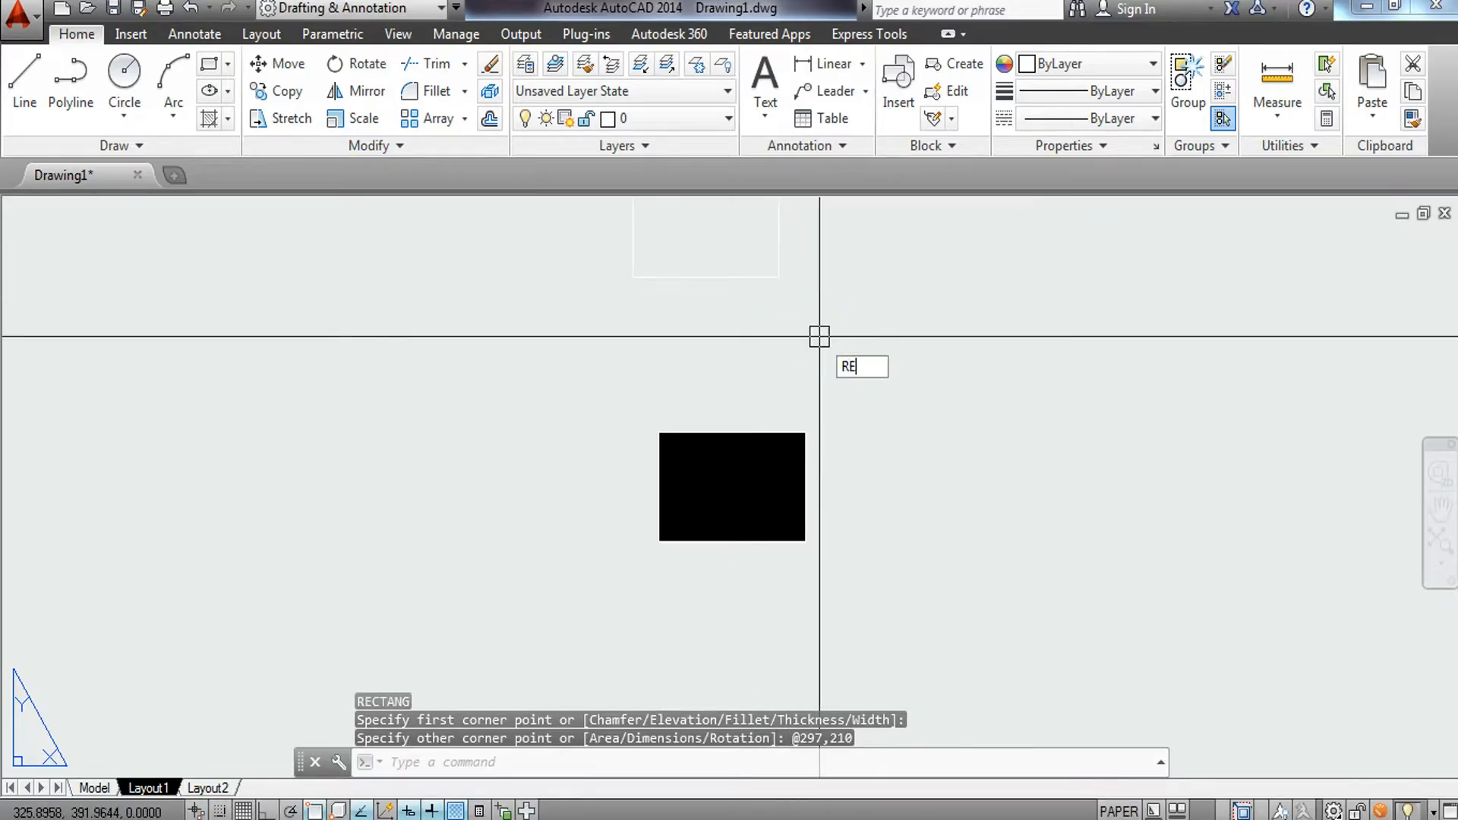
pyautogui.press('Return')
pyautogui.moveTo(820, 315); pyautogui.dragTo(828, 406, button='middle')
pyautogui.scroll(2, 828, 406)
pyautogui.click(729, 353)
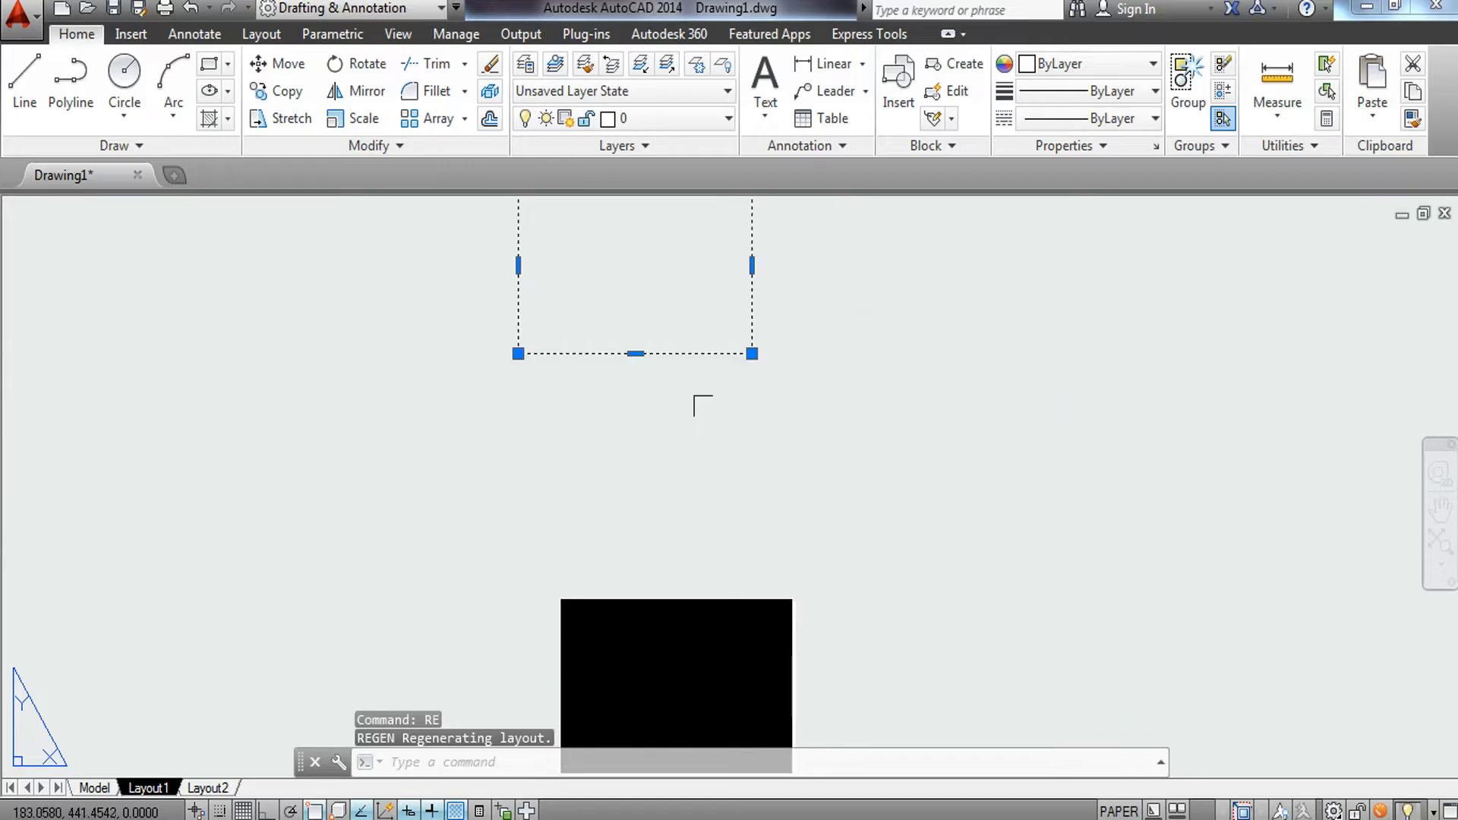
pyautogui.click(702, 404)
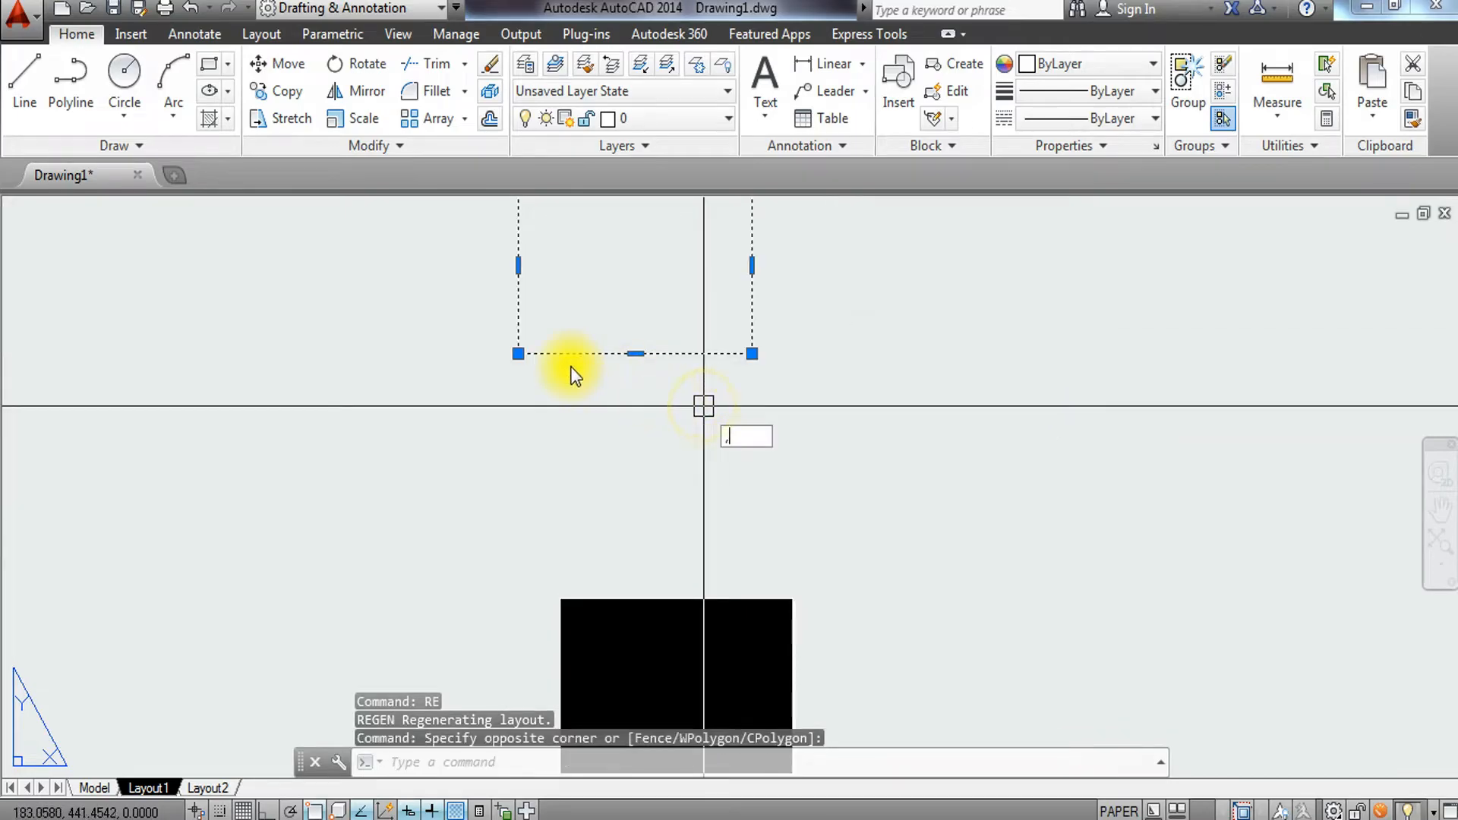
pyautogui.press('Escape')
# Move the rectangle by its lower-left corner onto the lower-left corner of the paper.
pyautogui.click(699, 387)
pyautogui.write('M')
pyautogui.press('Return')
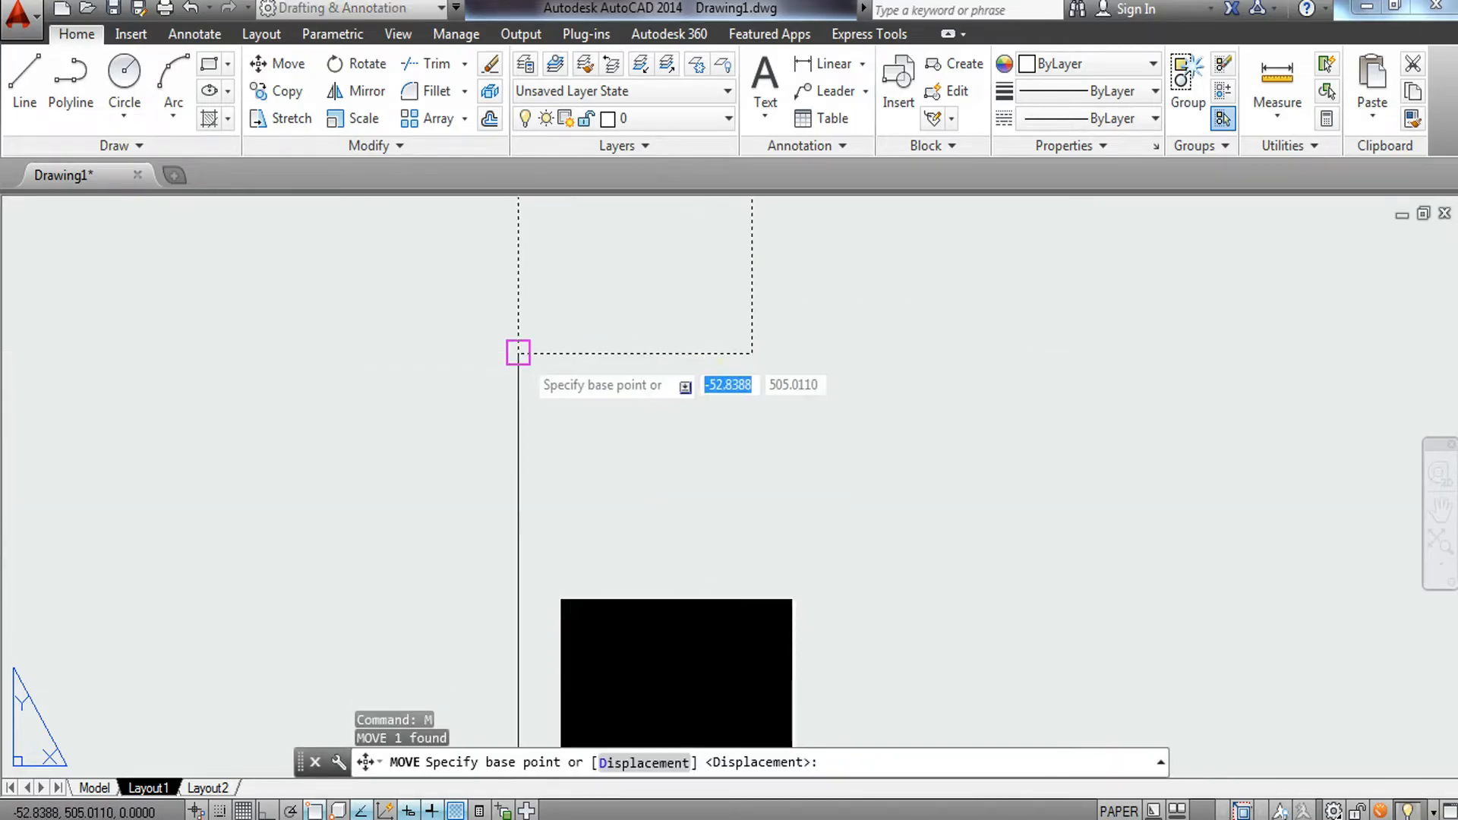
pyautogui.click(518, 353)
pyautogui.moveTo(616, 489); pyautogui.dragTo(615, 285, button='middle')
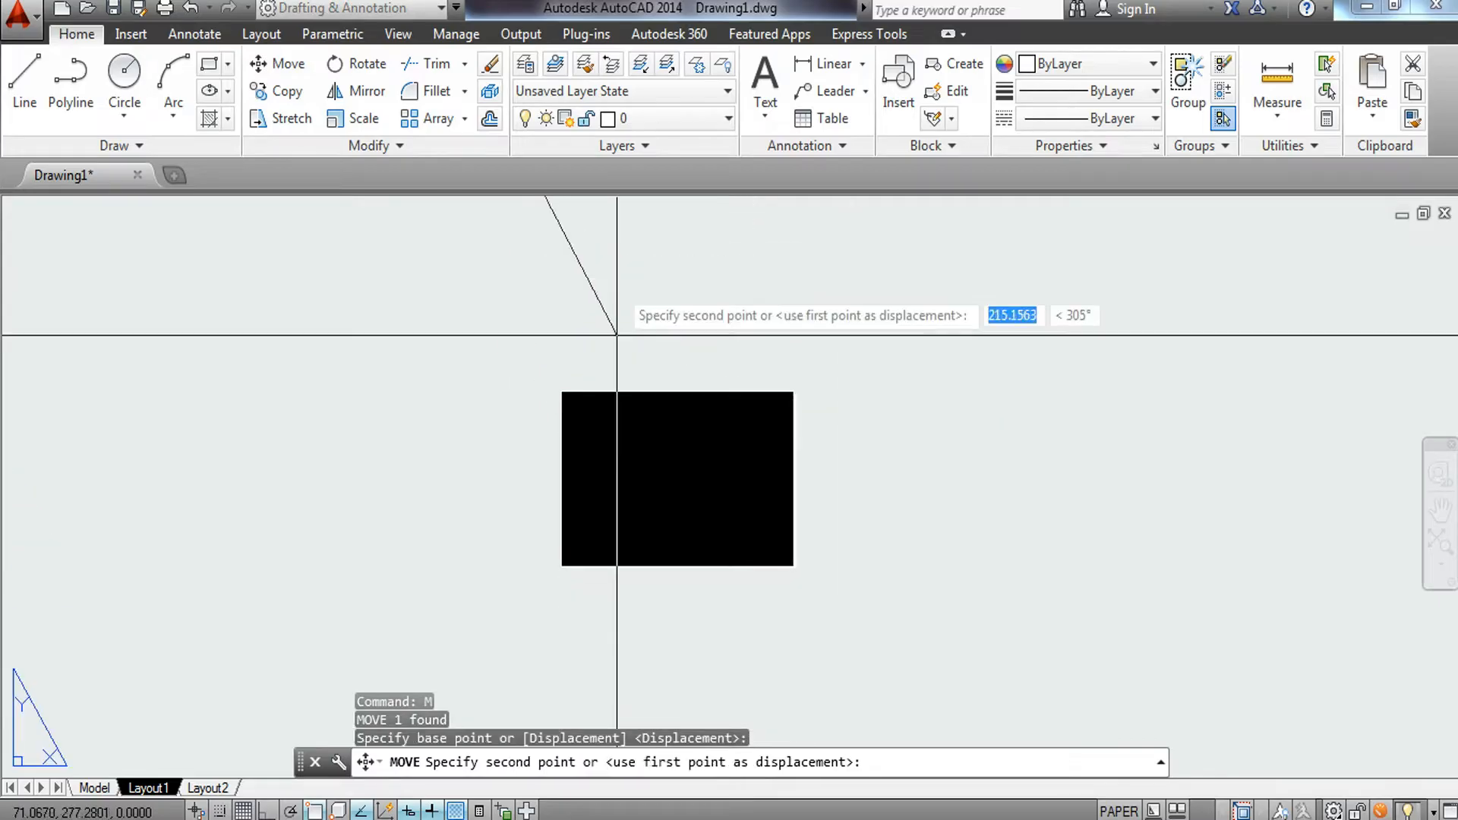
pyautogui.scroll(6, 574, 498)
pyautogui.moveTo(540, 647); pyautogui.dragTo(608, 296, button='middle')
pyautogui.scroll(5, 560, 507)
pyautogui.scroll(8, 554, 515)
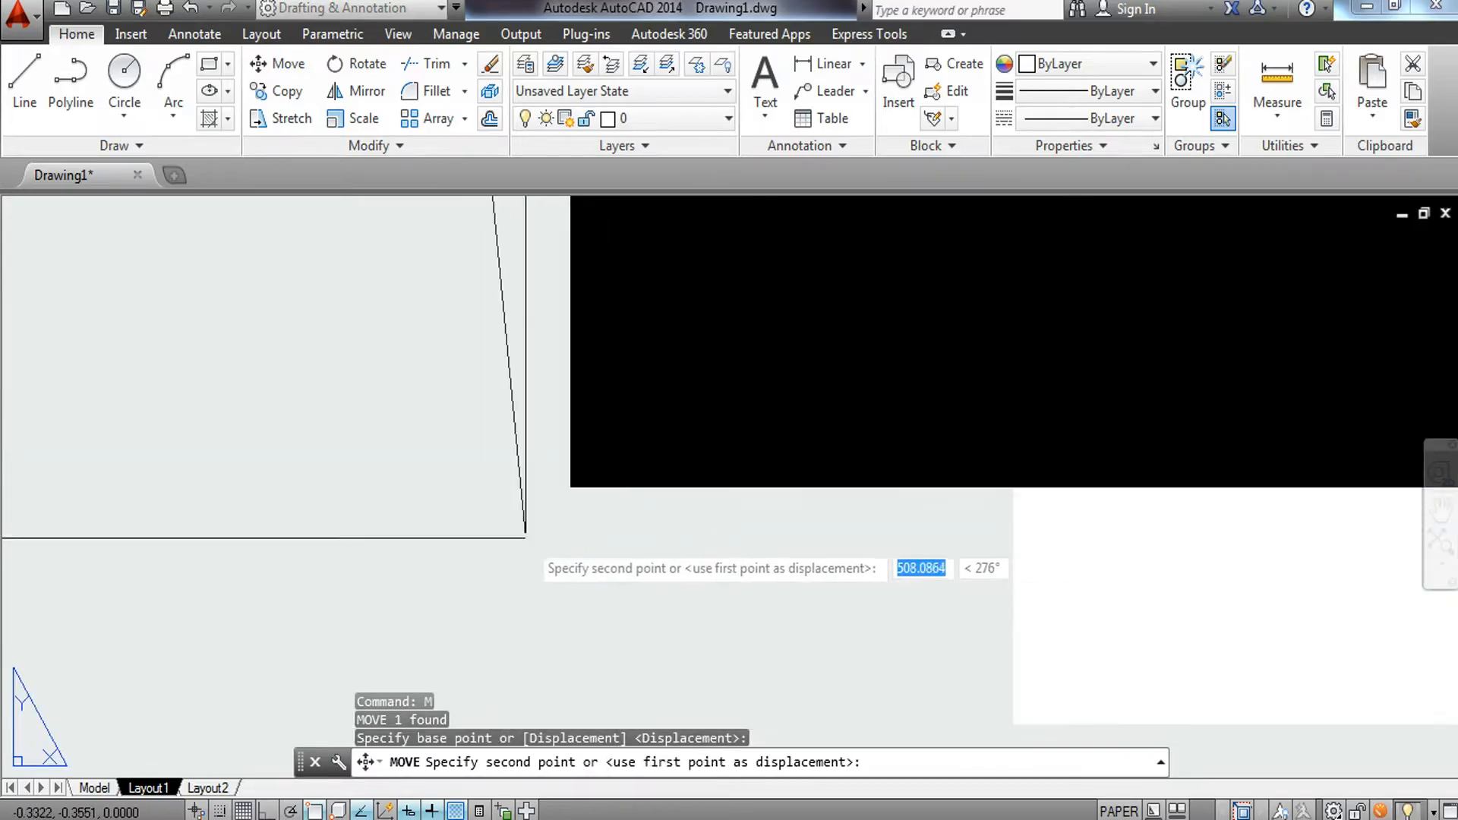
pyautogui.scroll(4, 560, 503)
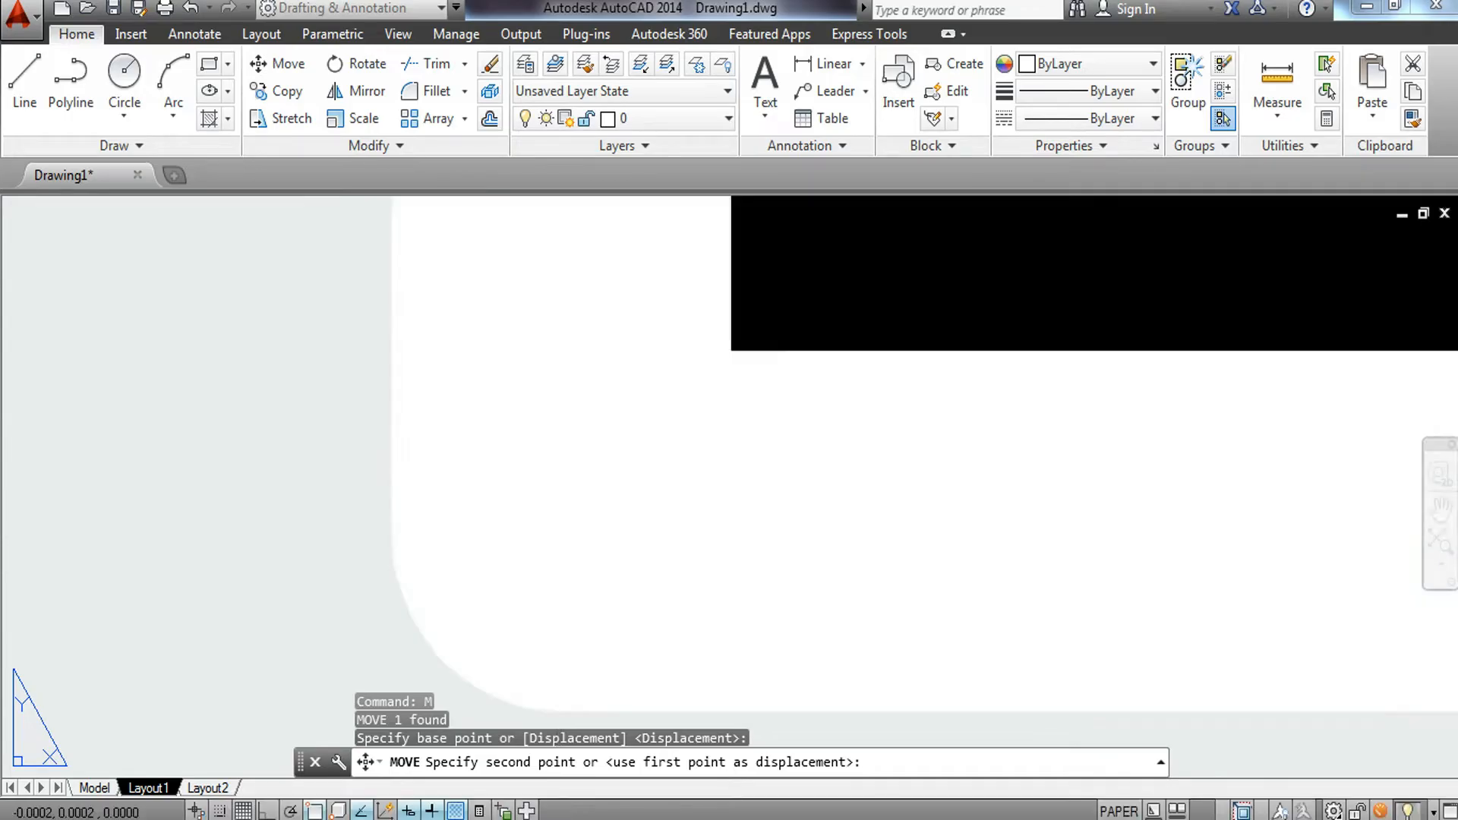
pyautogui.click(570, 558)
# Offset the rectangle 10 mm inward to create the drawing border.
pyautogui.scroll(-3, 759, 447)
pyautogui.moveTo(789, 432); pyautogui.dragTo(404, 645, button='middle')
pyautogui.scroll(-2, 514, 507)
pyautogui.moveTo(514, 503); pyautogui.dragTo(511, 544, button='middle')
pyautogui.moveTo(756, 464); pyautogui.dragTo(742, 454, button='middle')
pyautogui.moveTo(1004, 489); pyautogui.dragTo(1035, 475, button='middle')
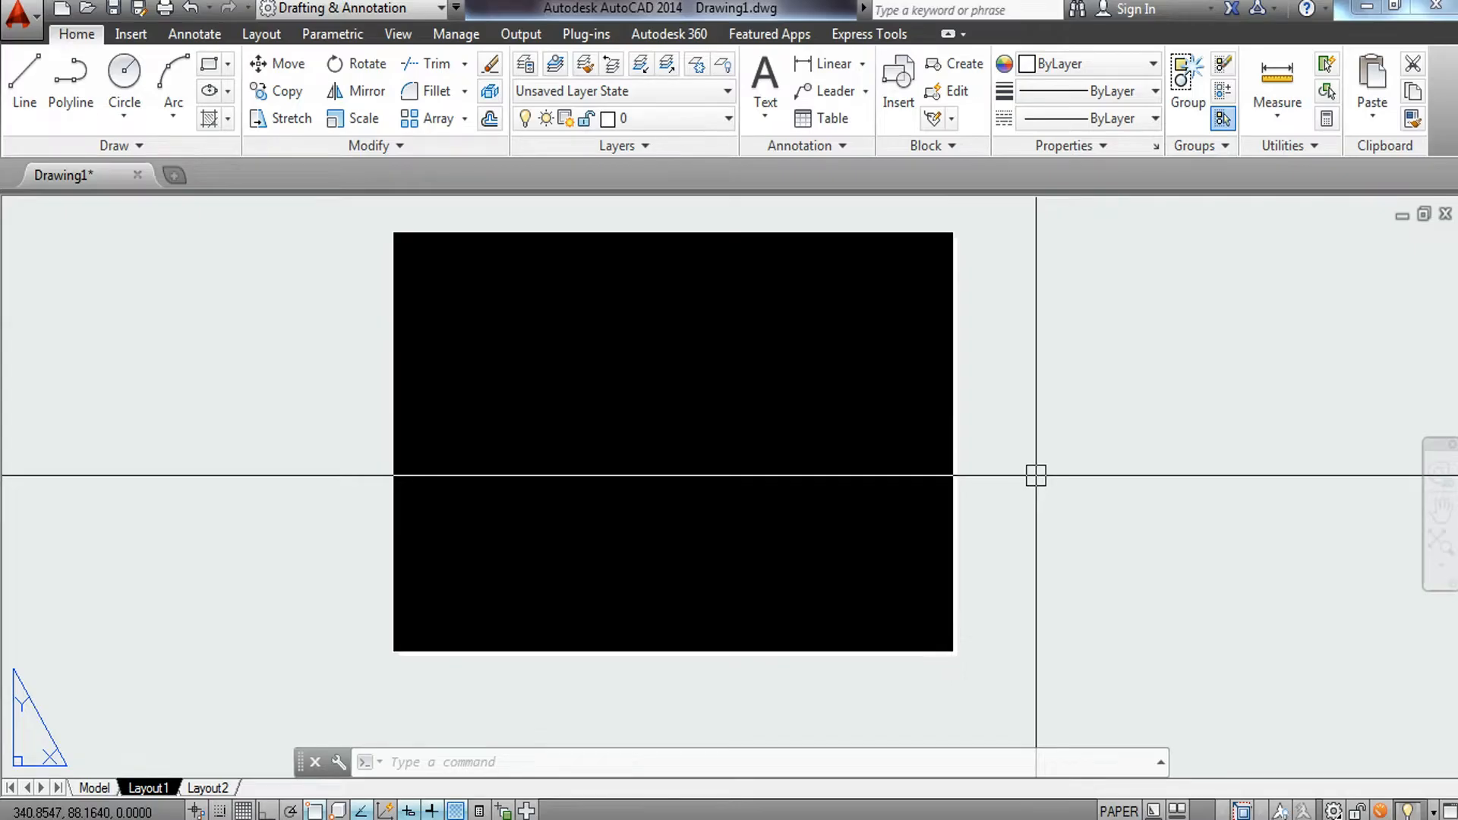
pyautogui.write('o')
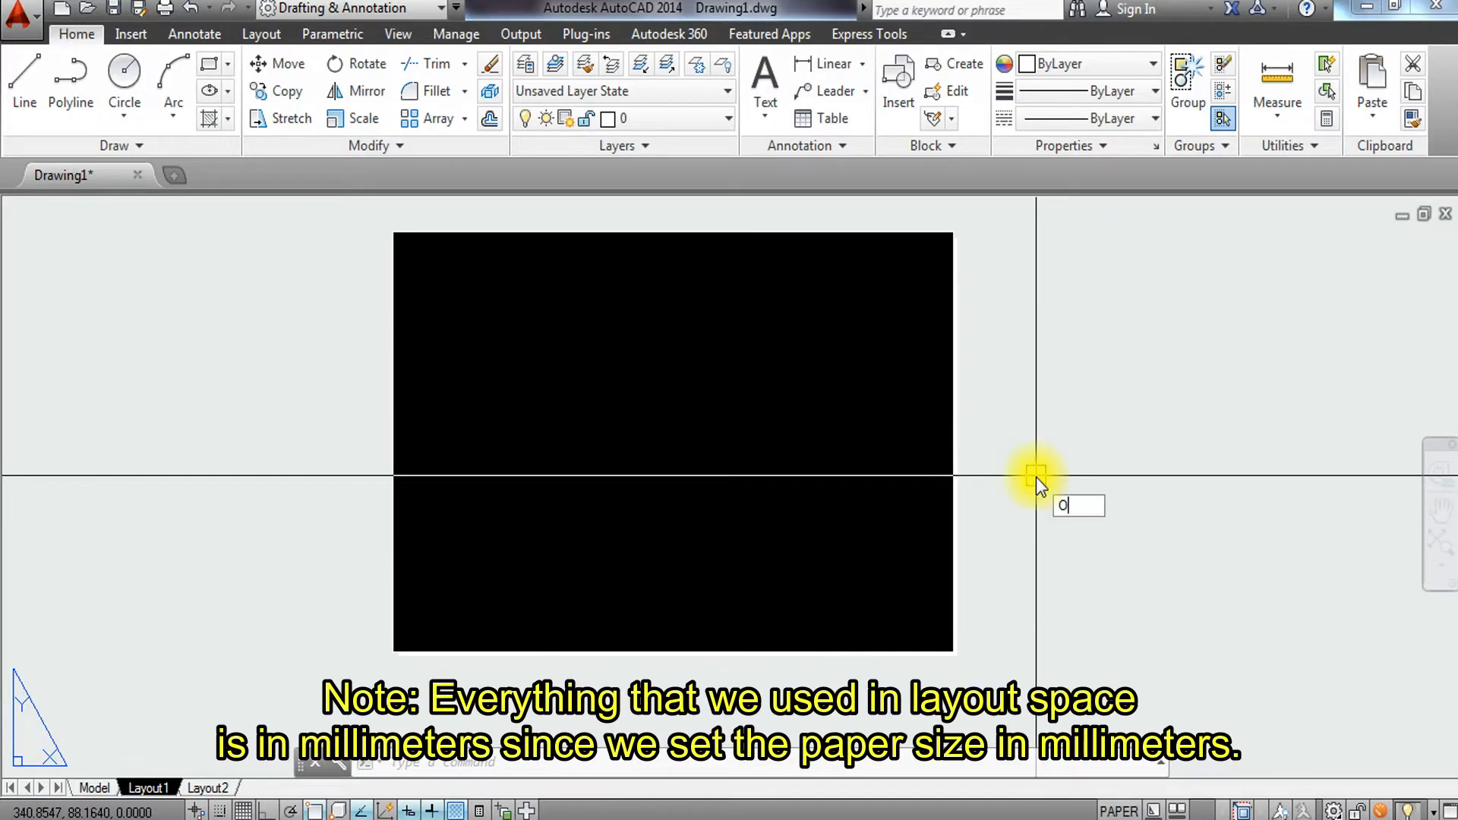
pyautogui.press('Return')
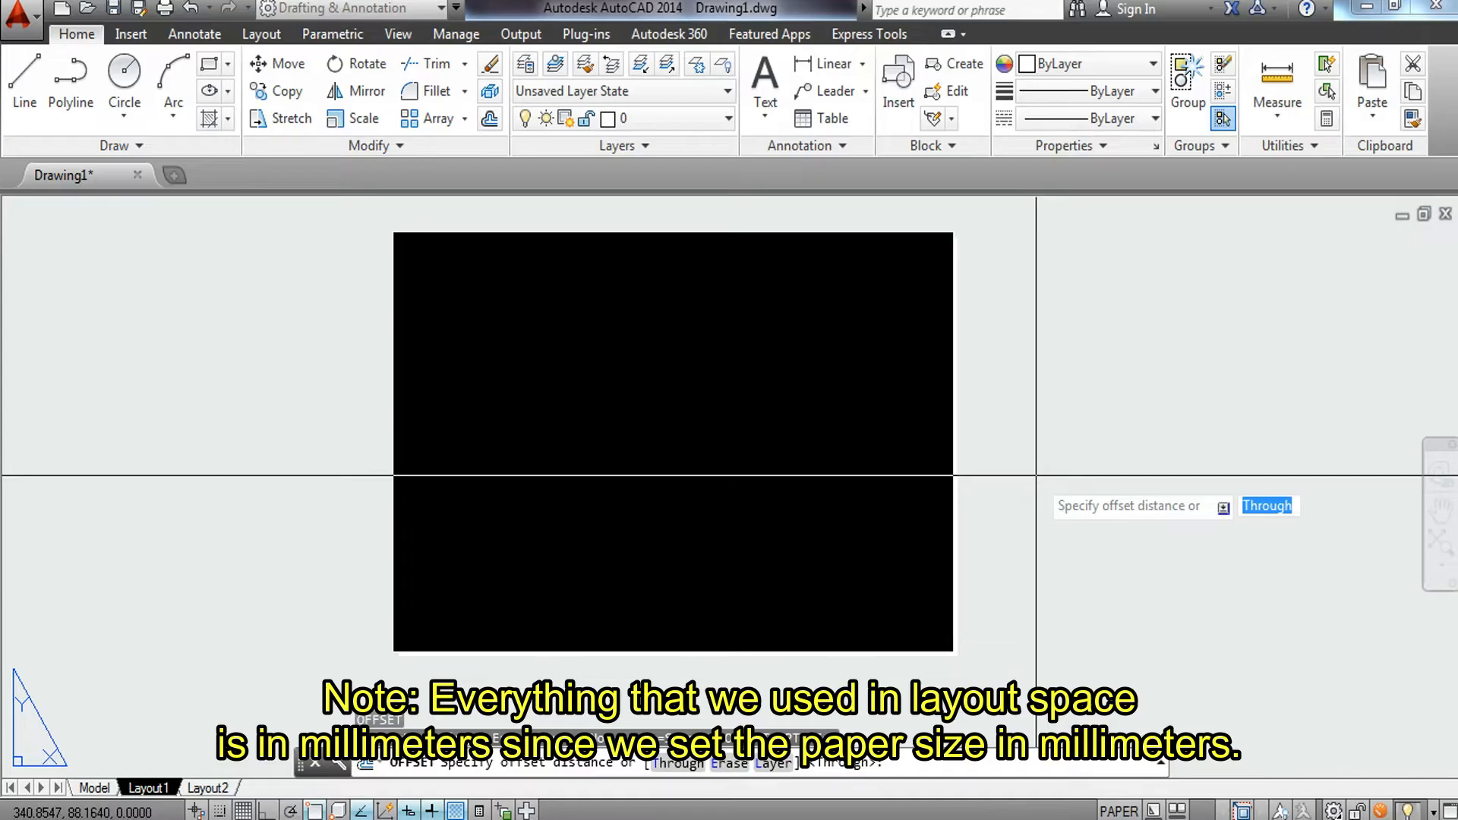
pyautogui.write('10')
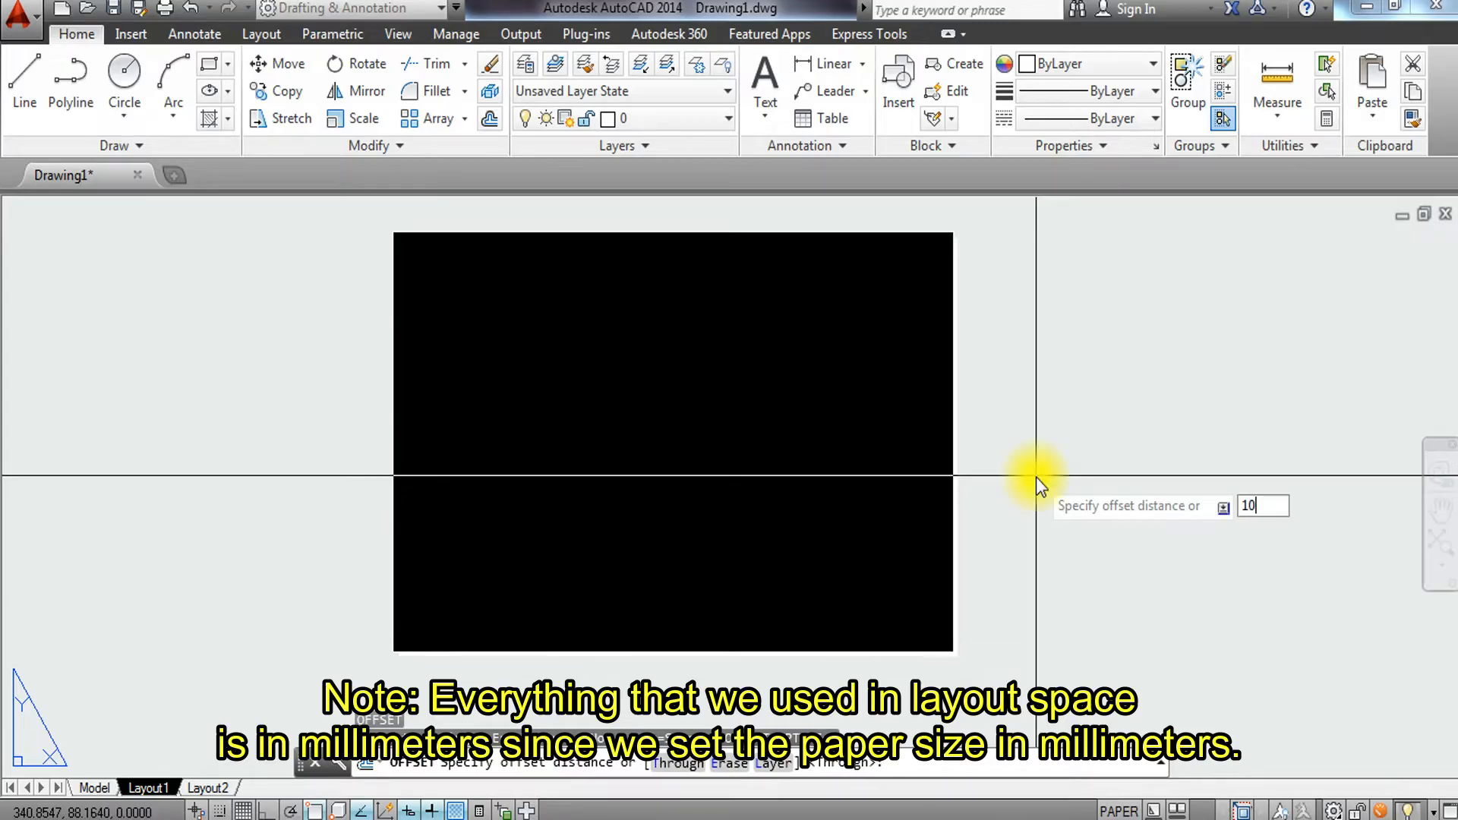
pyautogui.press('Return')
pyautogui.click(820, 226)
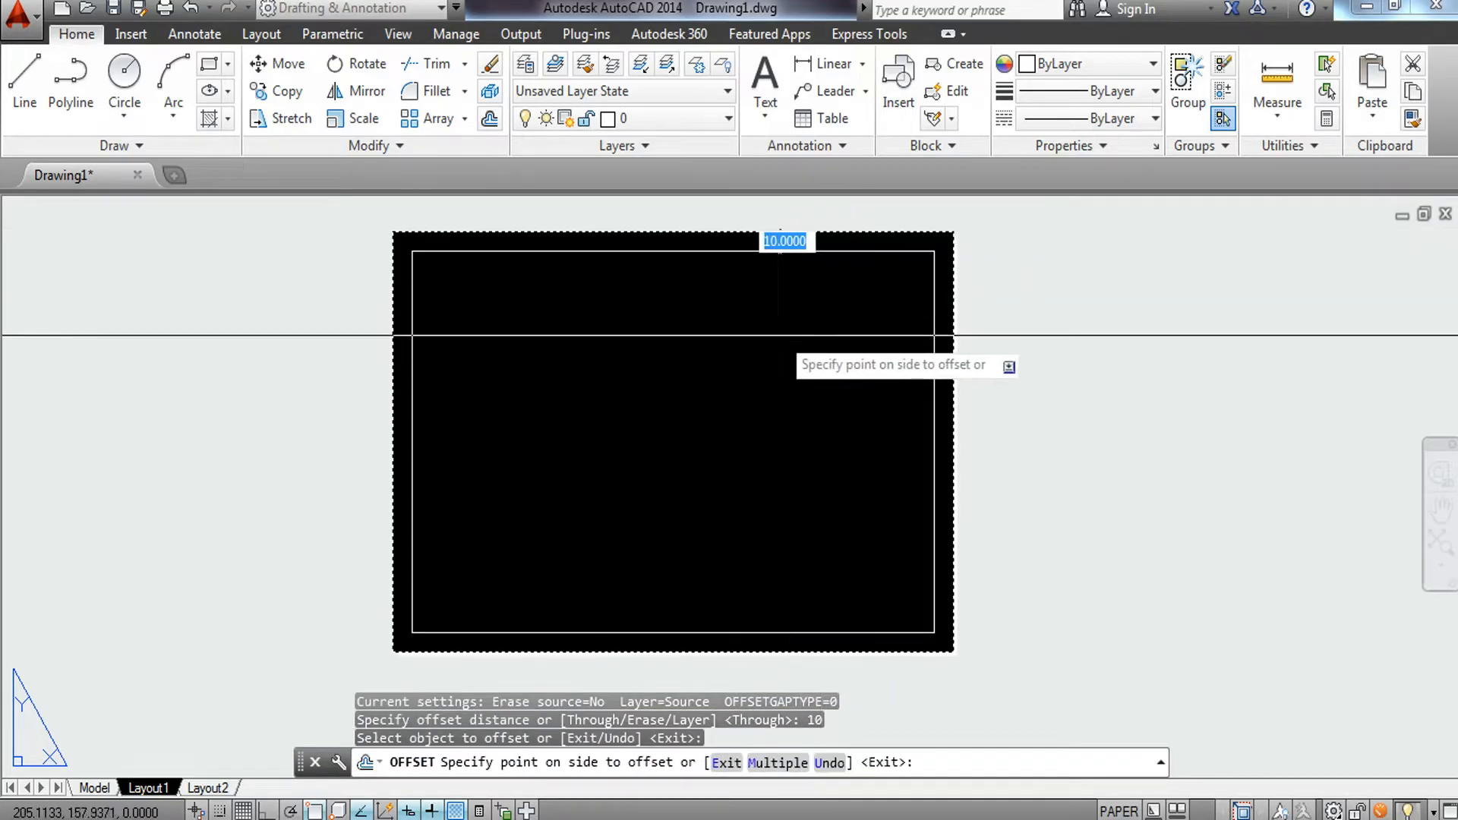
pyautogui.click(767, 353)
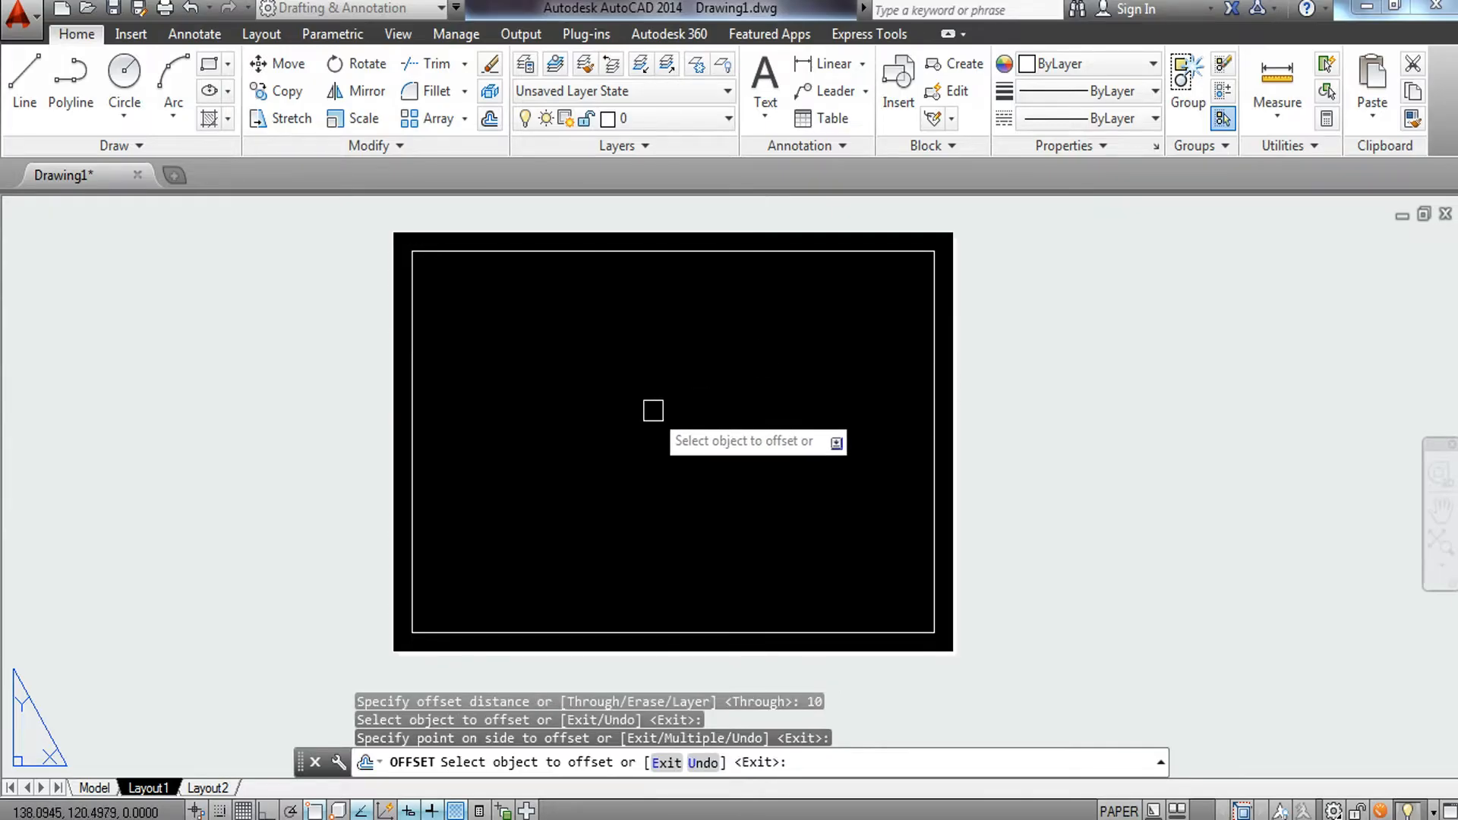
pyautogui.press('Escape')
# Explode the inner border rectangle.
pyautogui.click(534, 631)
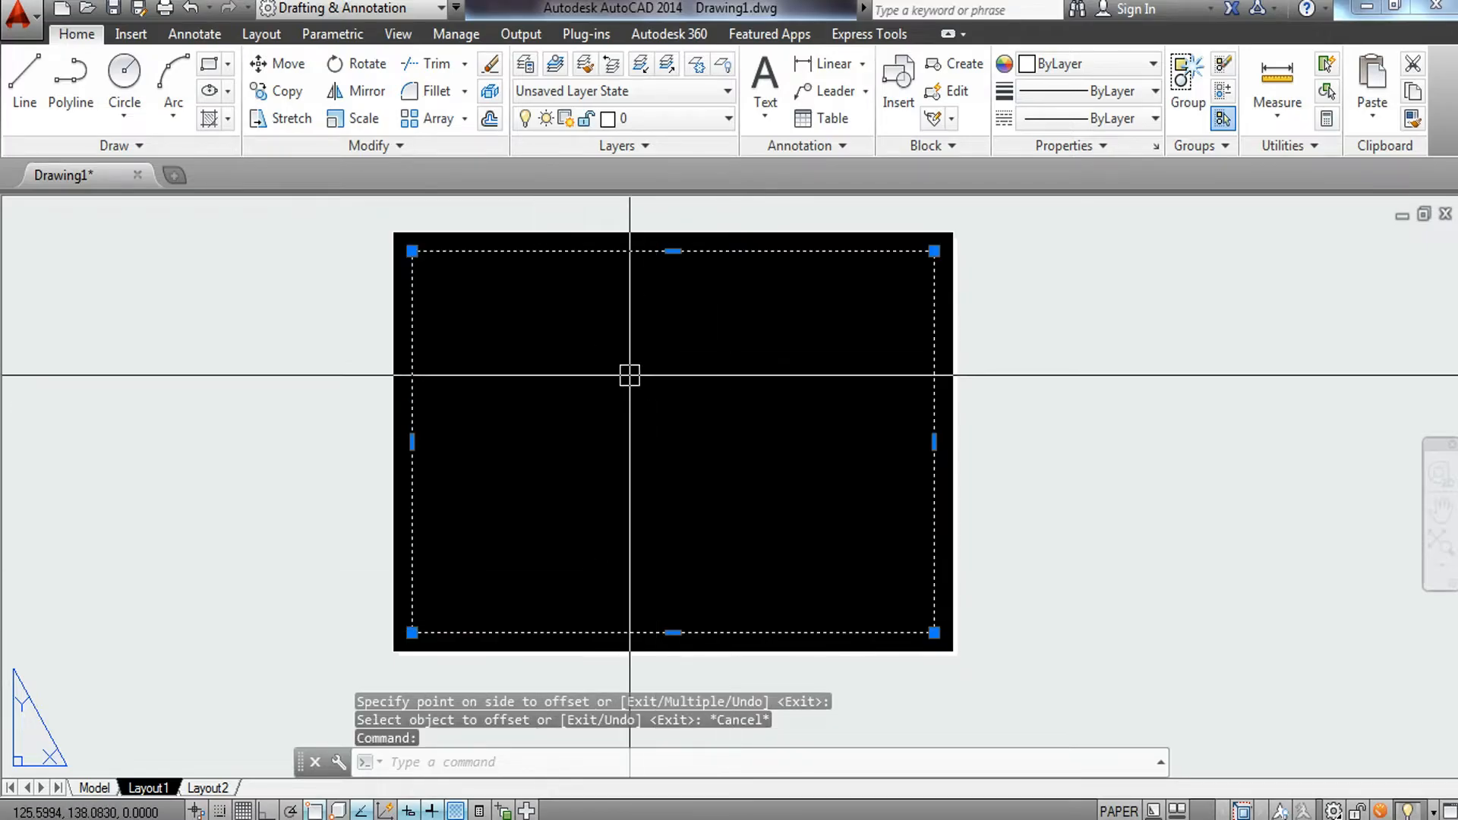
pyautogui.press('Return')
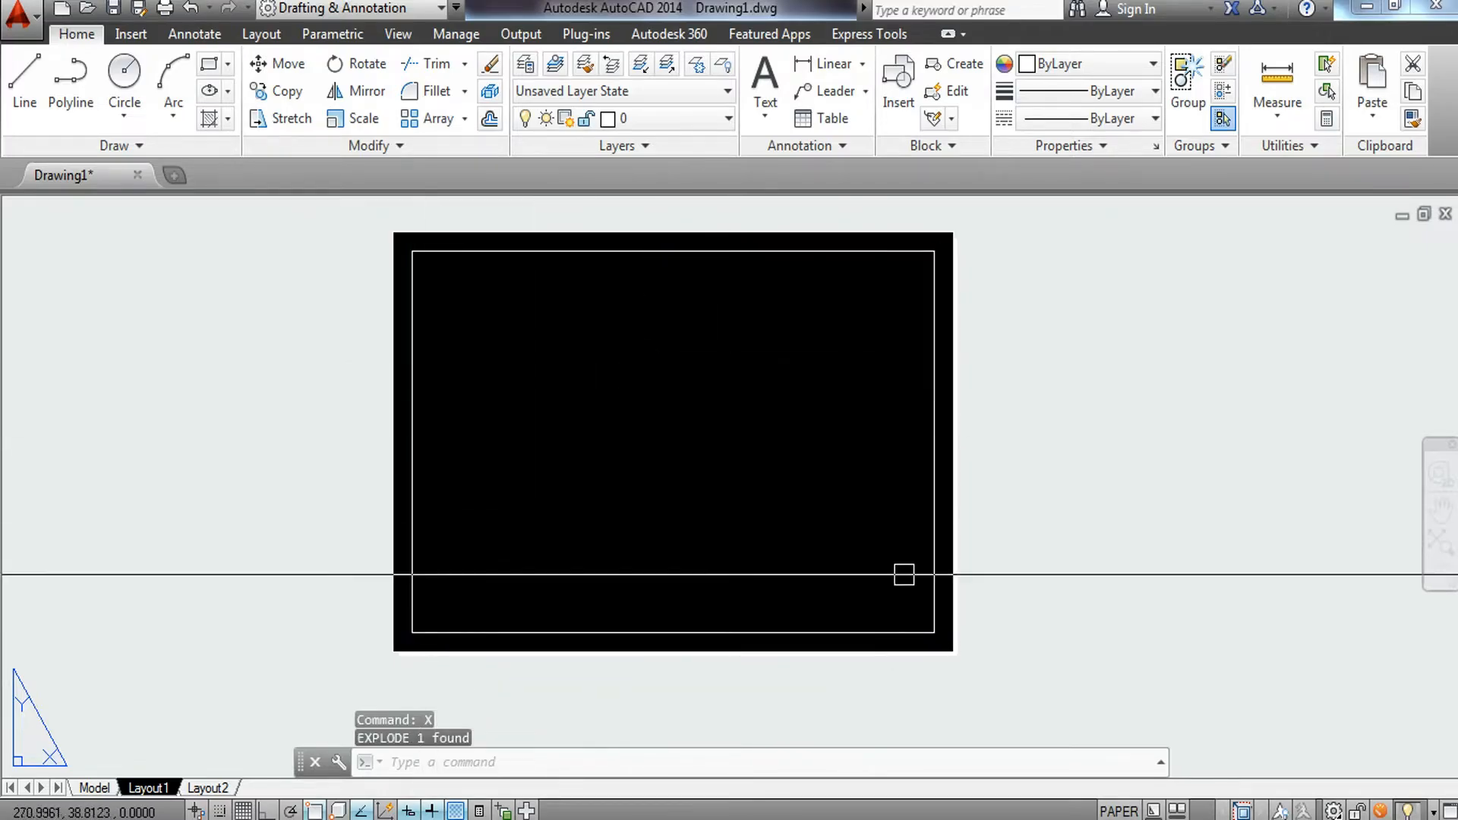
pyautogui.scroll(3, 449, 634)
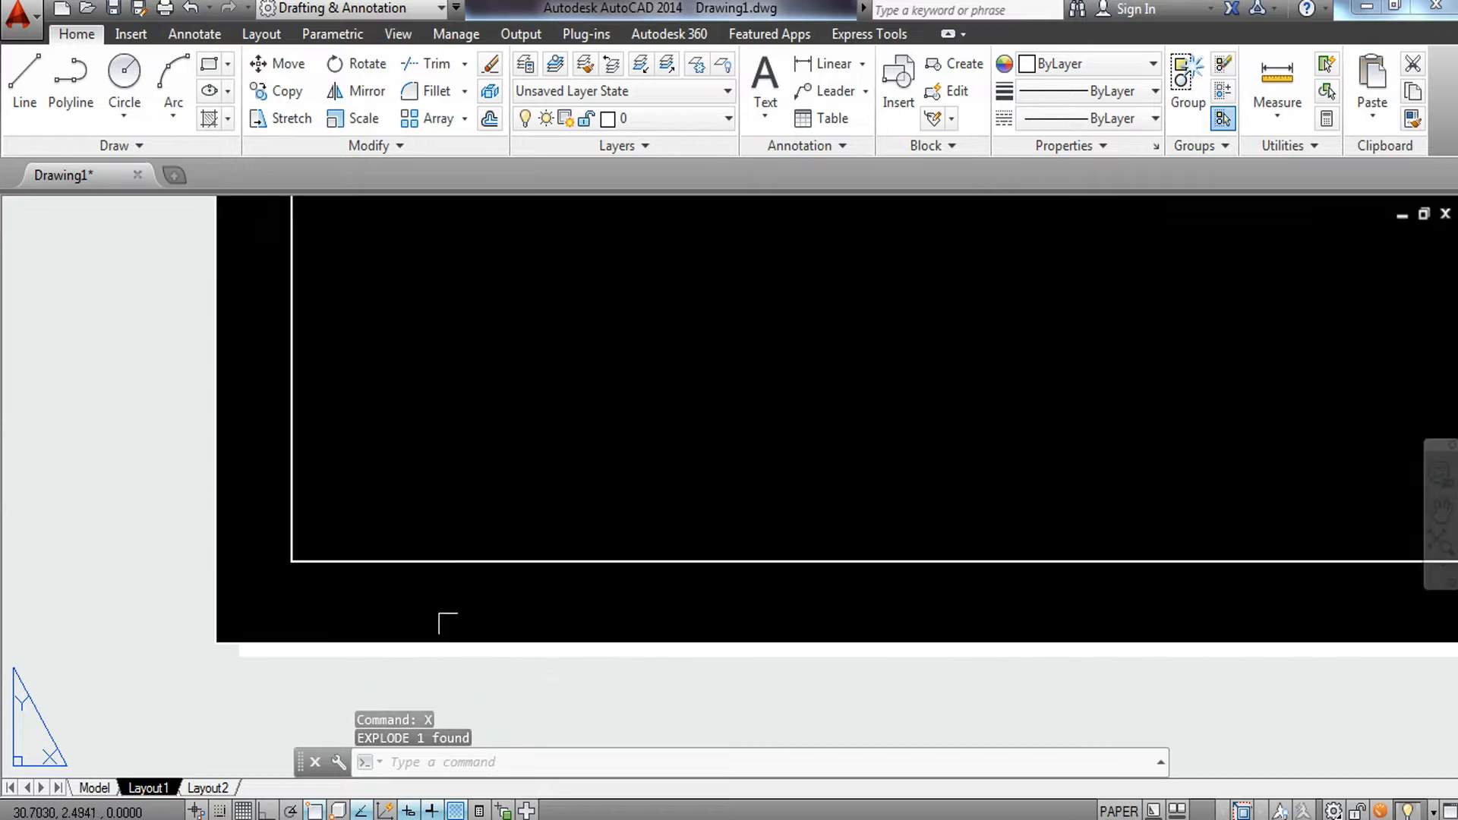
pyautogui.scroll(-3, 339, 605)
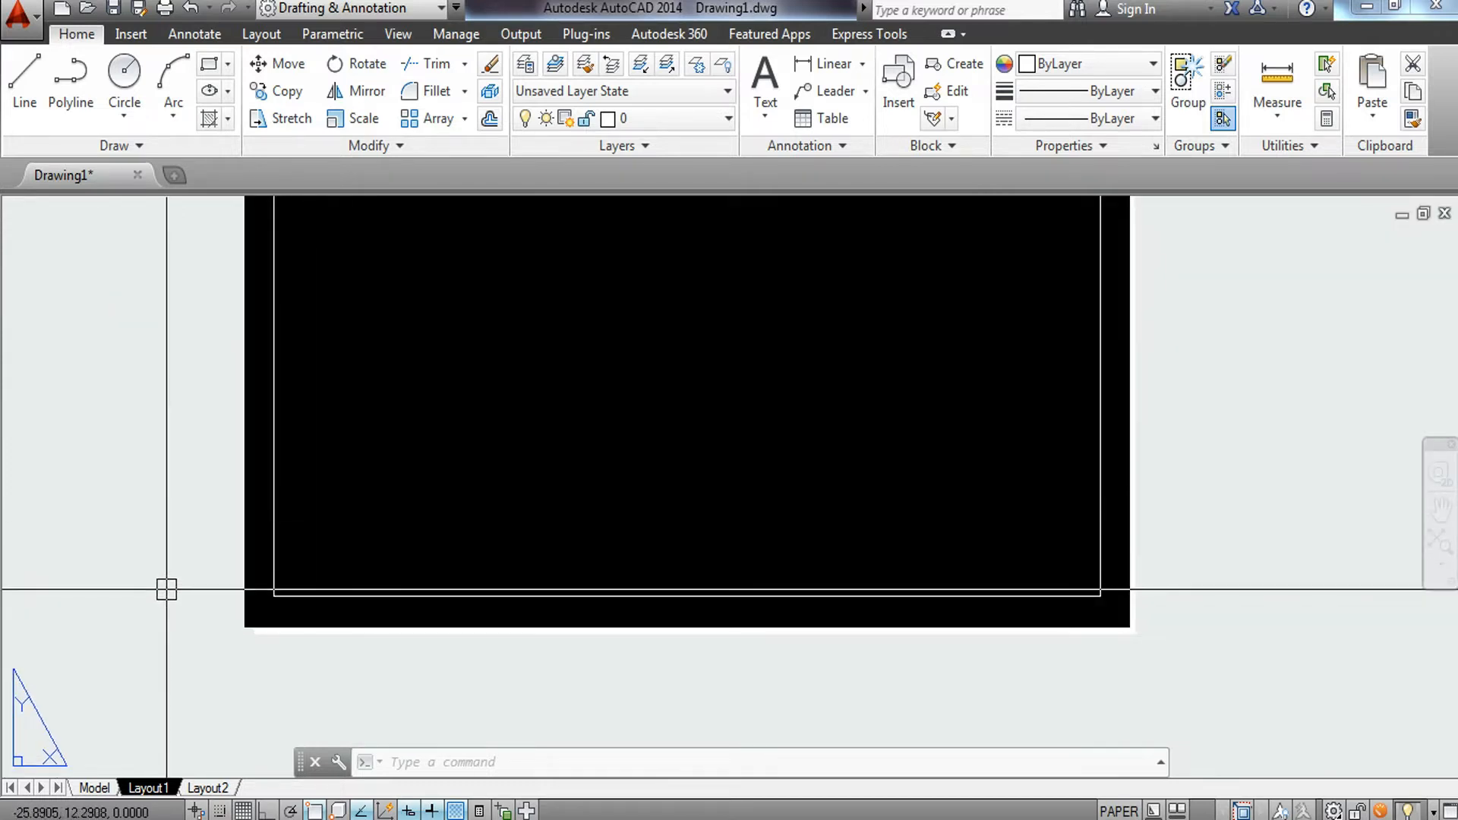
# Offset the bottom border line 20 mm upward to start the title block.
pyautogui.press('Return')
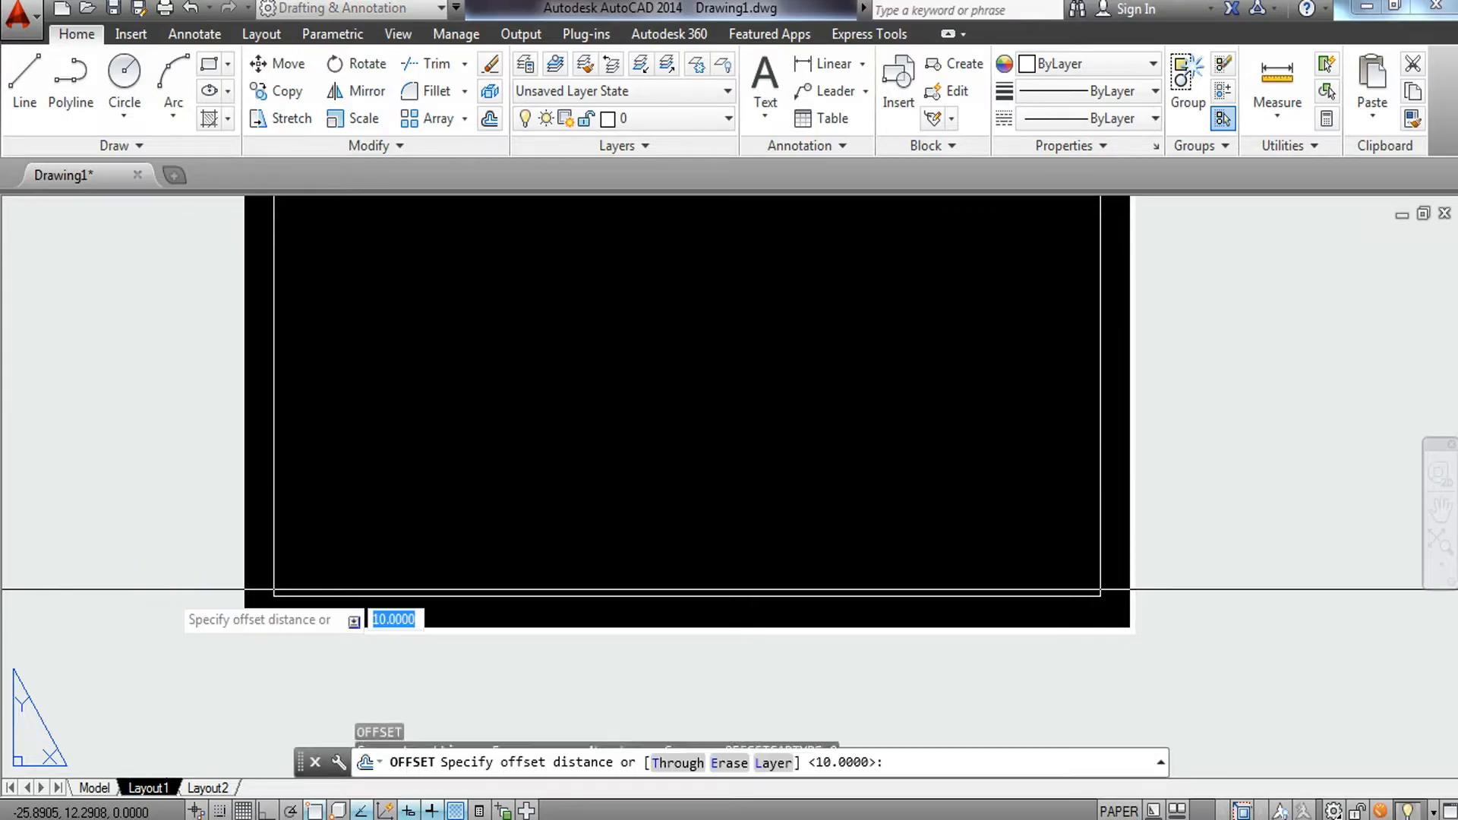
pyautogui.write('20')
pyautogui.press('Return')
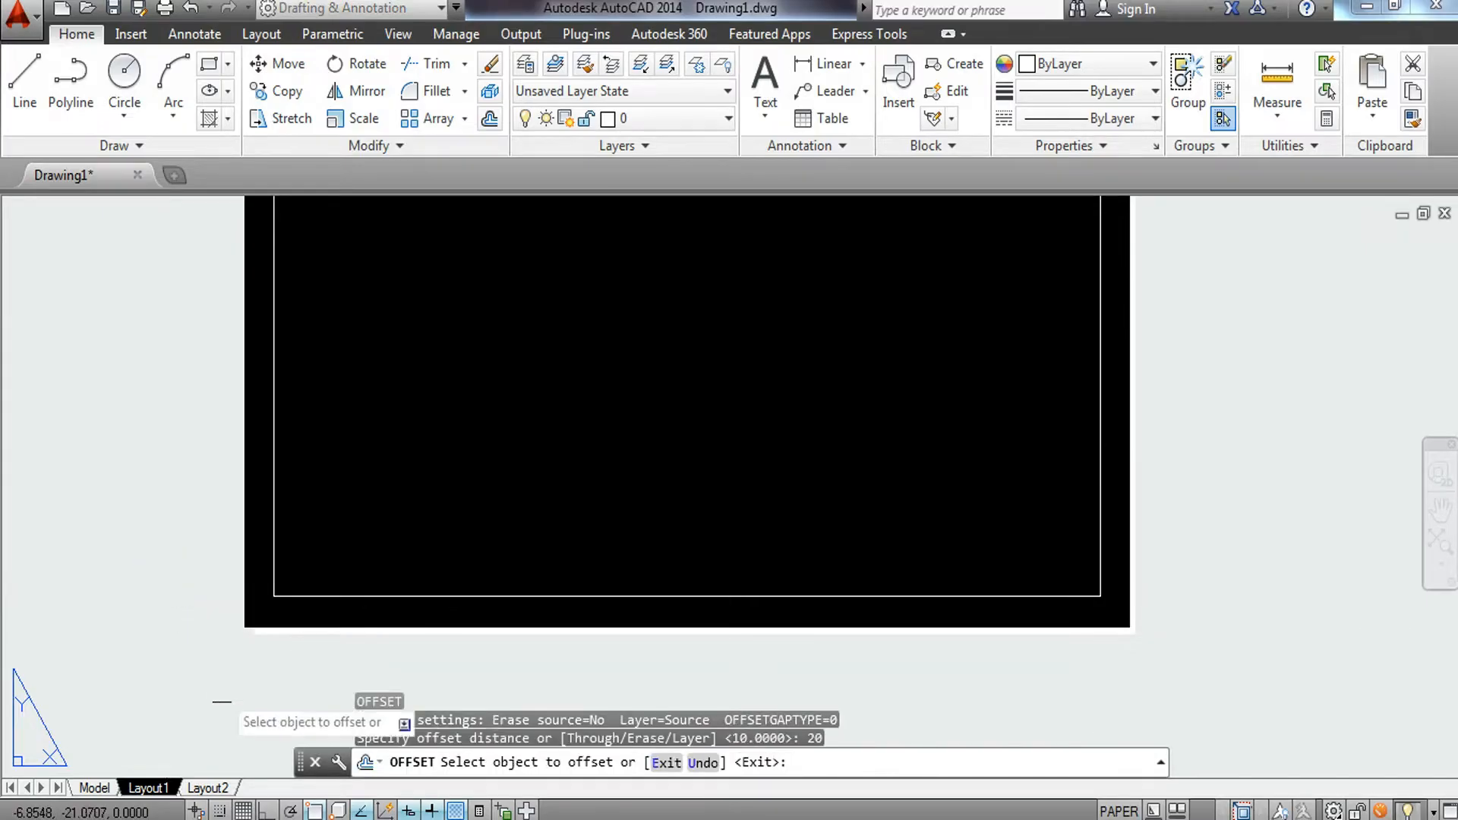
pyautogui.click(511, 599)
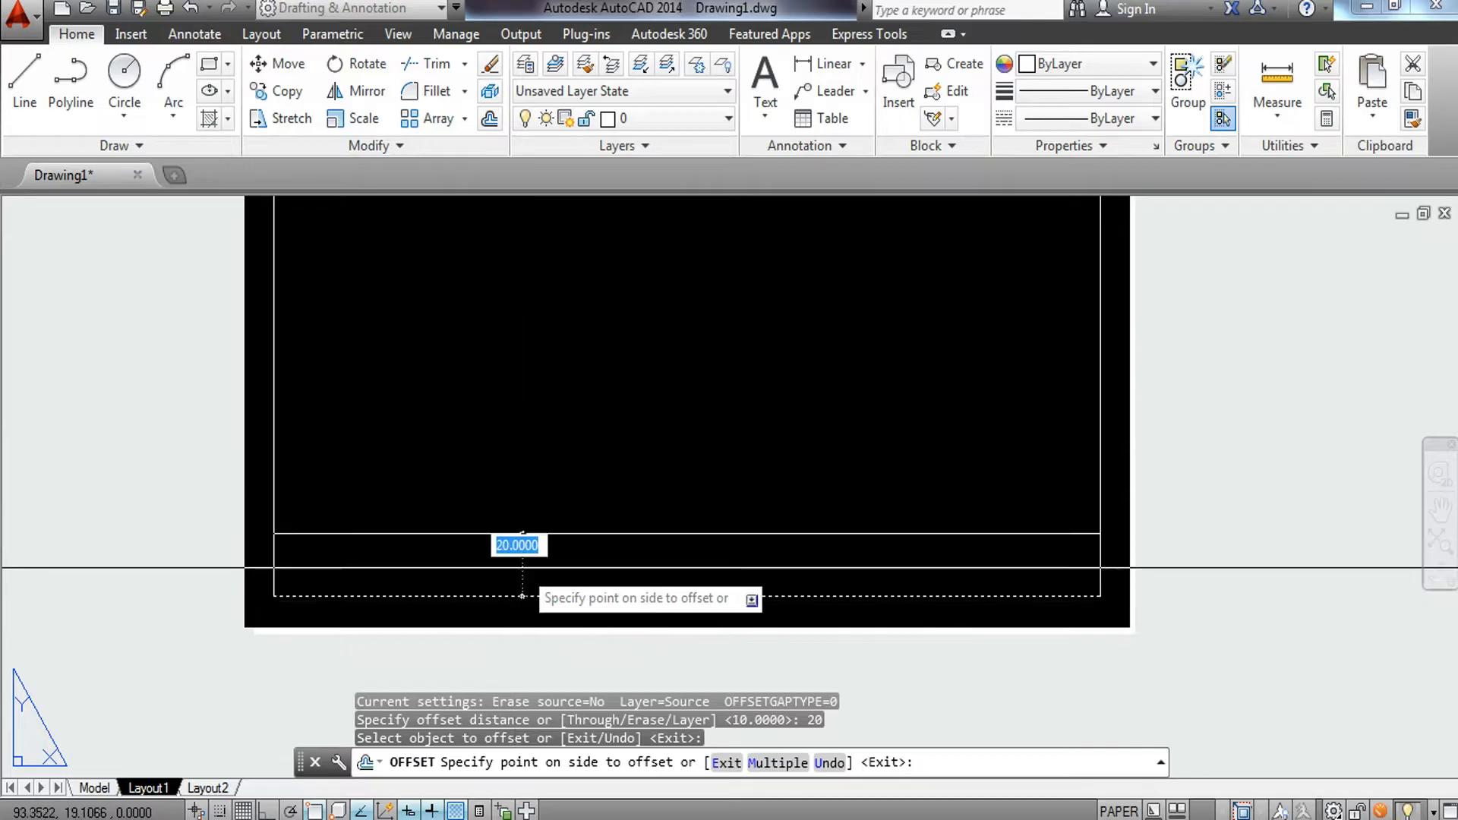
pyautogui.click(531, 483)
pyautogui.press('Return')
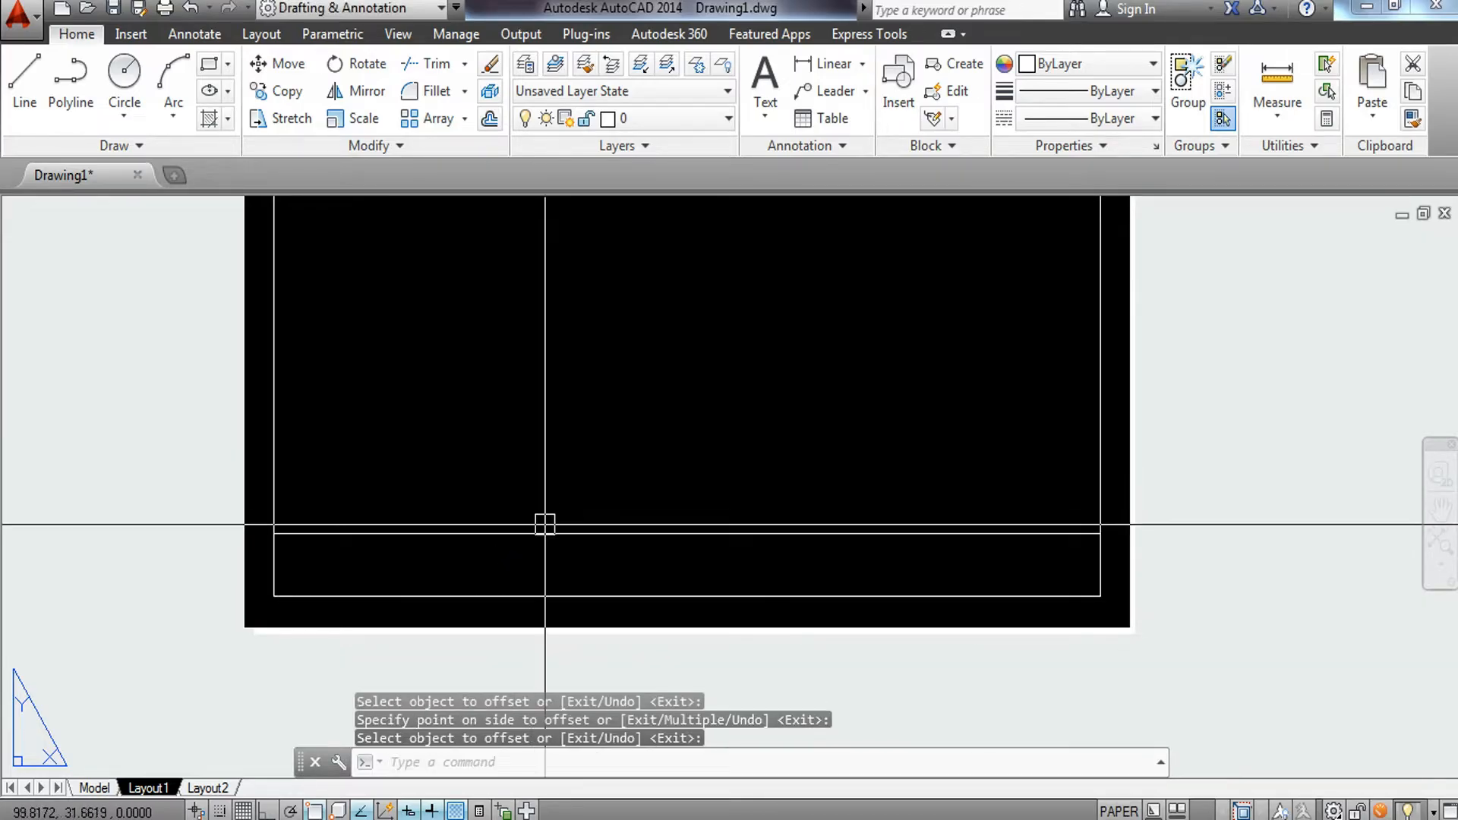
# Offset the new title-block line 5 mm downward.
pyautogui.scroll(4, 329, 550)
pyautogui.moveTo(327, 562); pyautogui.dragTo(324, 570, button='middle')
pyautogui.scroll(-4, 324, 570)
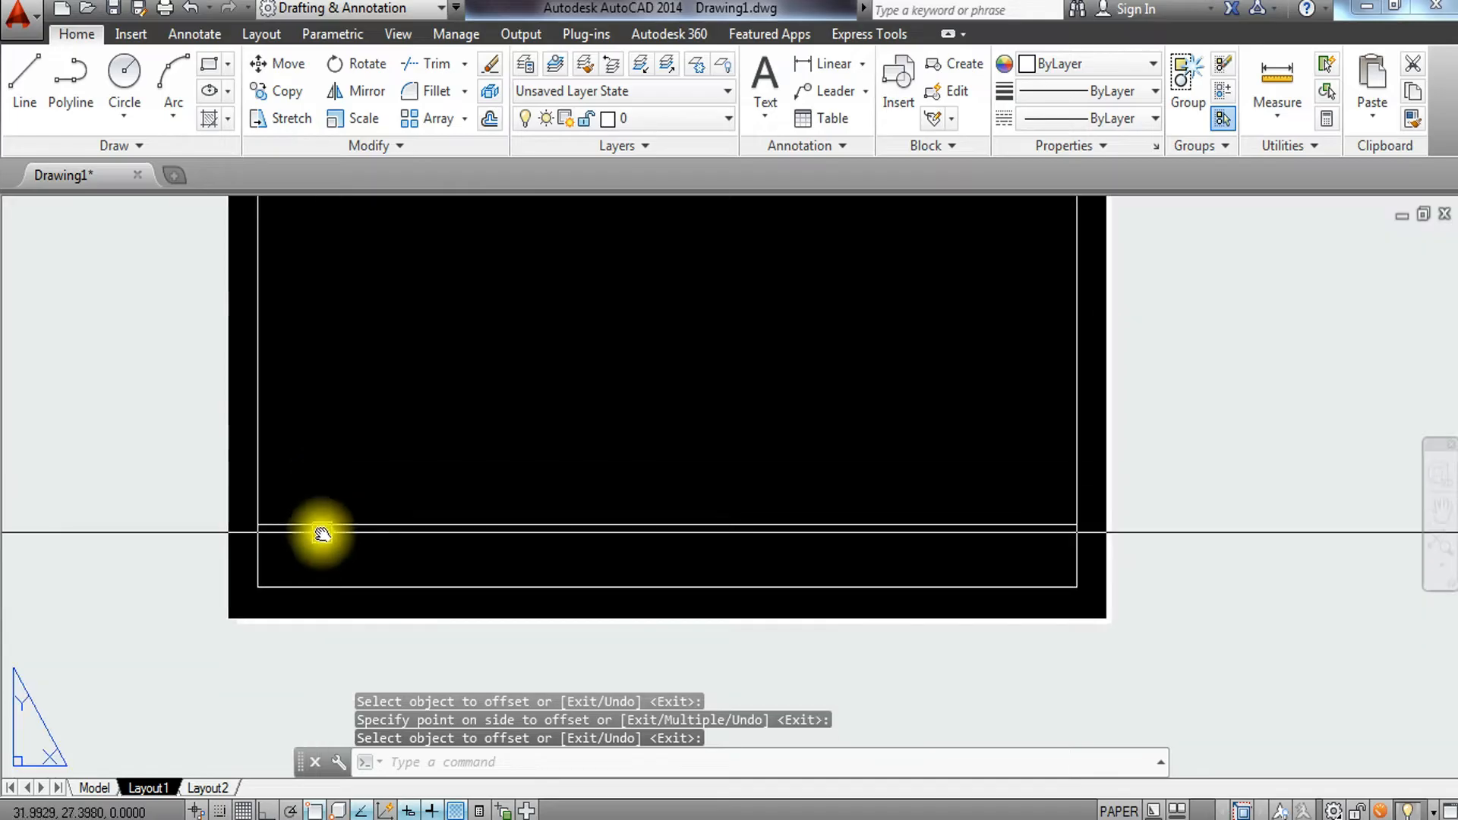
pyautogui.scroll(2, 284, 532)
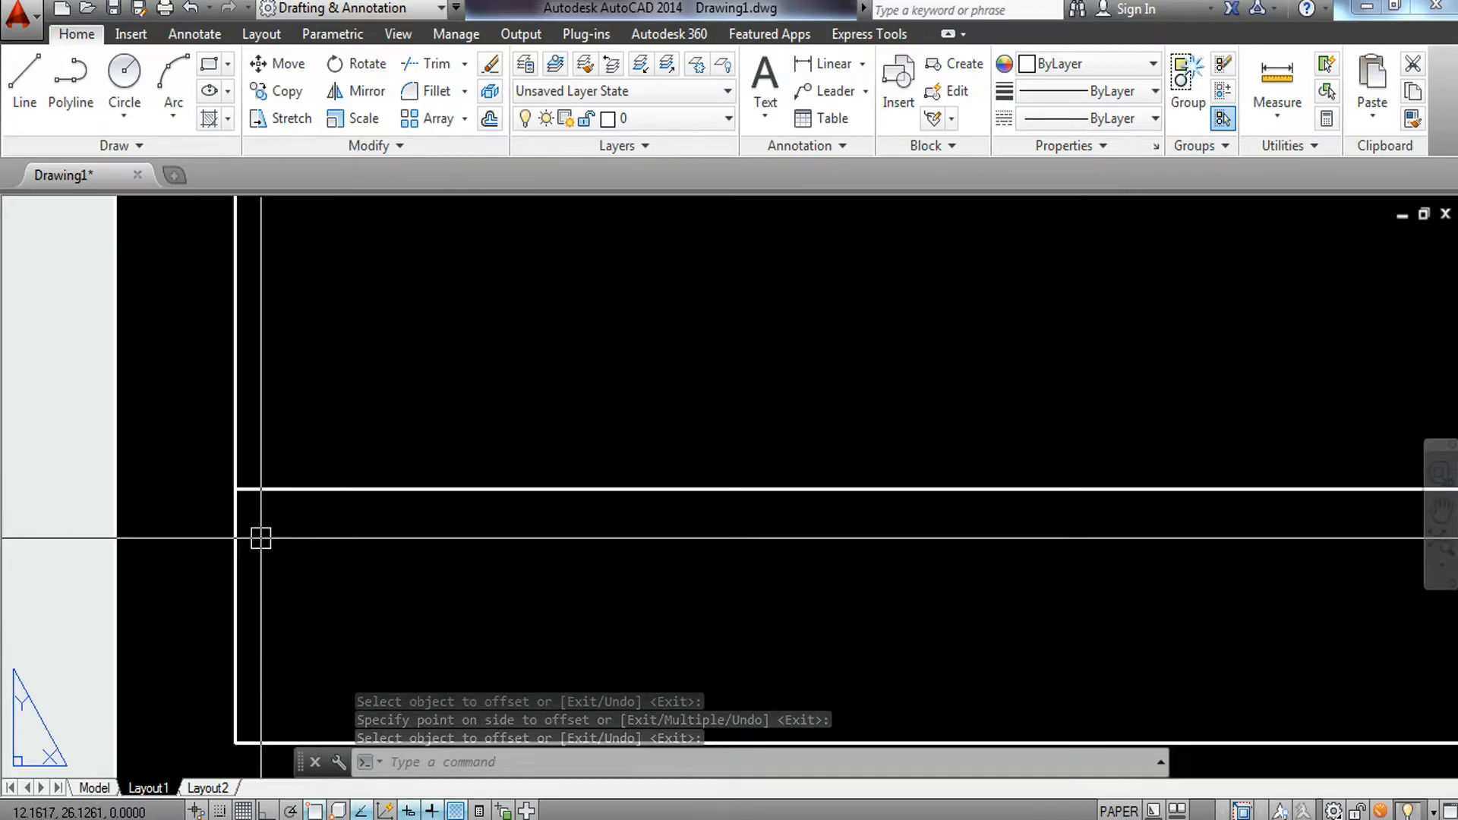
pyautogui.scroll(3, 245, 542)
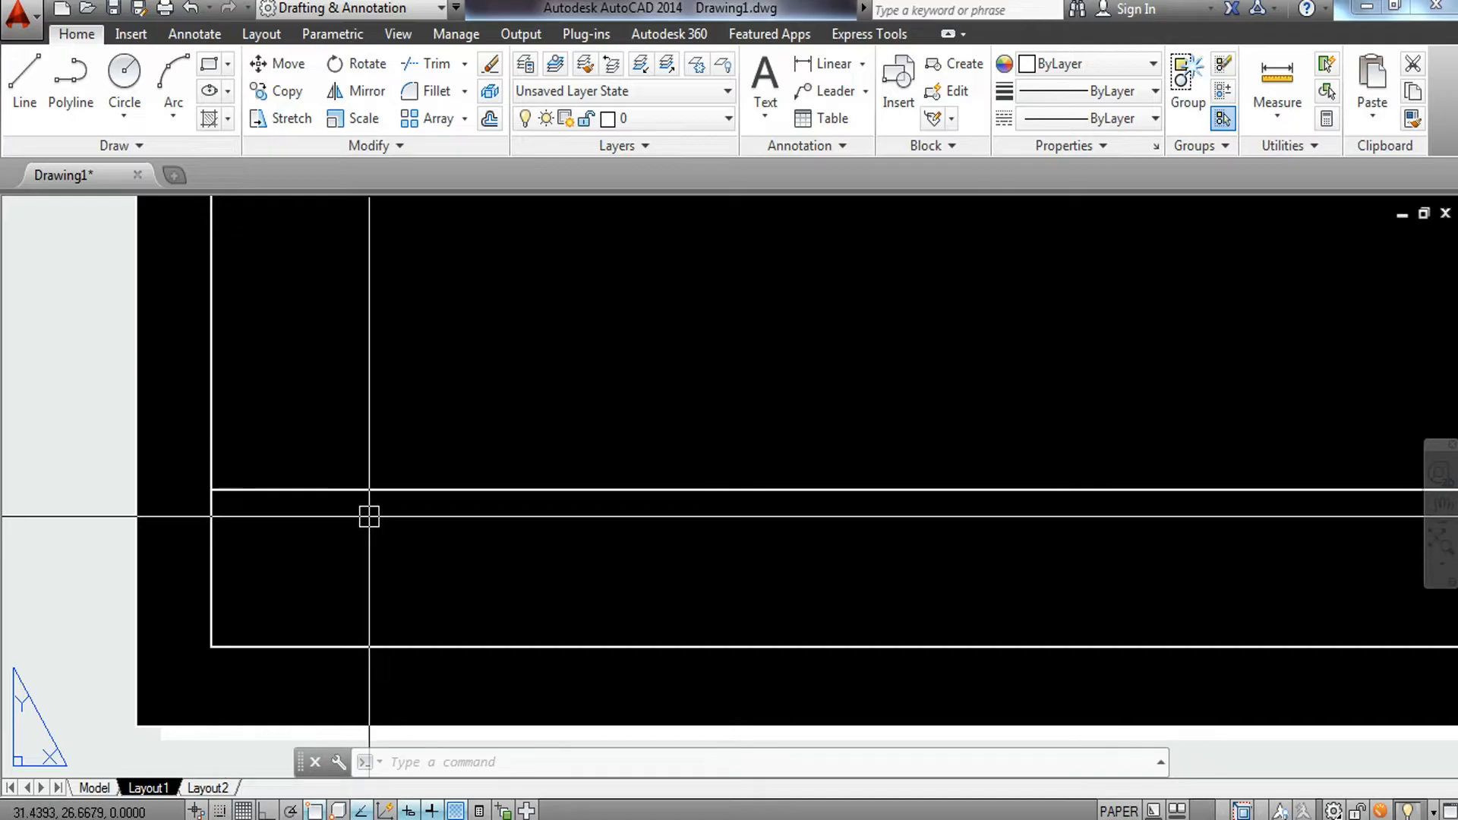
pyautogui.scroll(-3, 368, 515)
pyautogui.scroll(3, 323, 544)
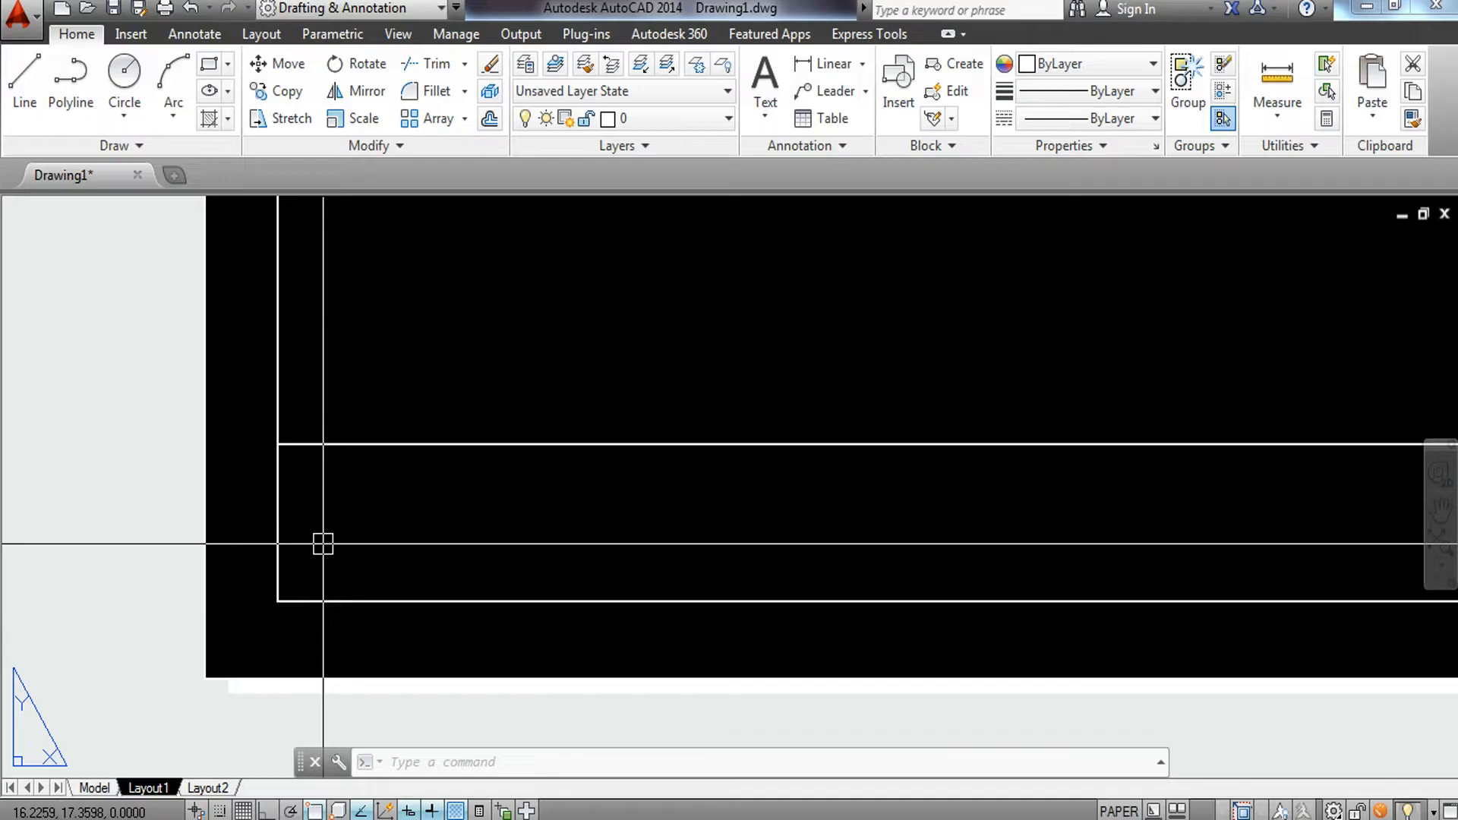
pyautogui.press('Return')
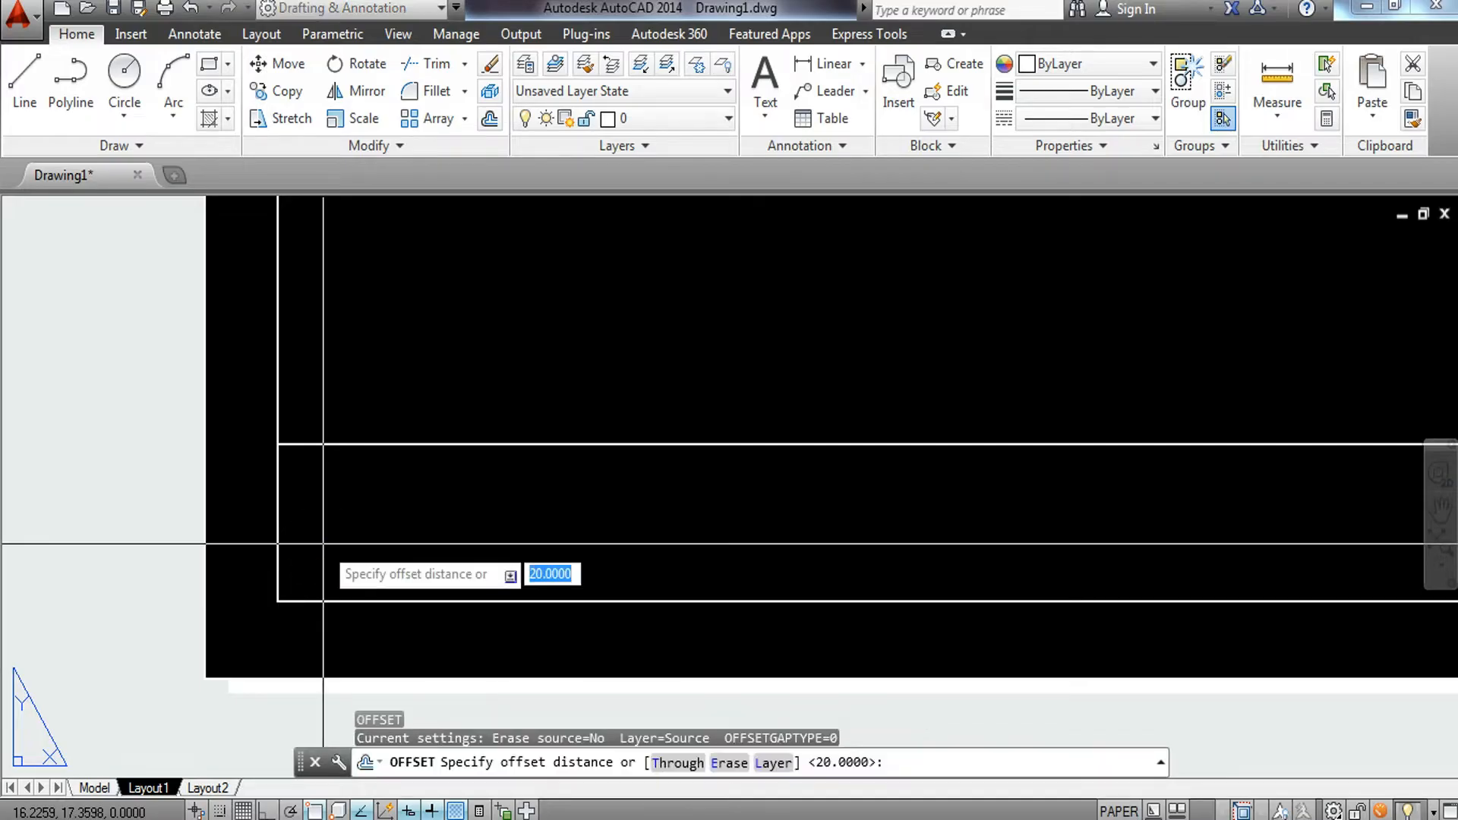
pyautogui.write('5')
pyautogui.press('Return')
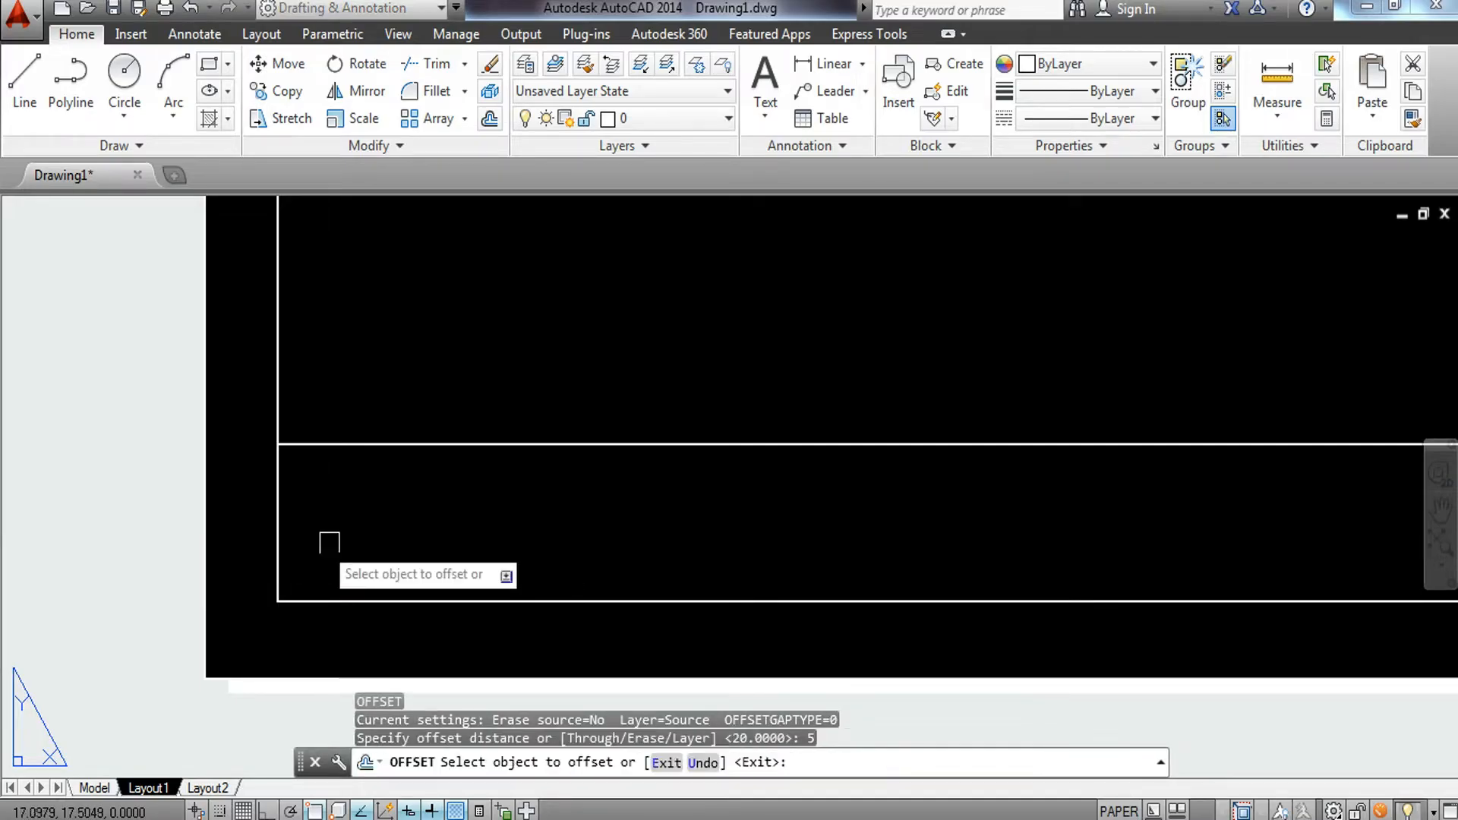
pyautogui.click(390, 444)
pyautogui.click(387, 485)
pyautogui.press('Escape')
# Offset the left and right border lines 20 mm inward.
pyautogui.scroll(-5, 382, 523)
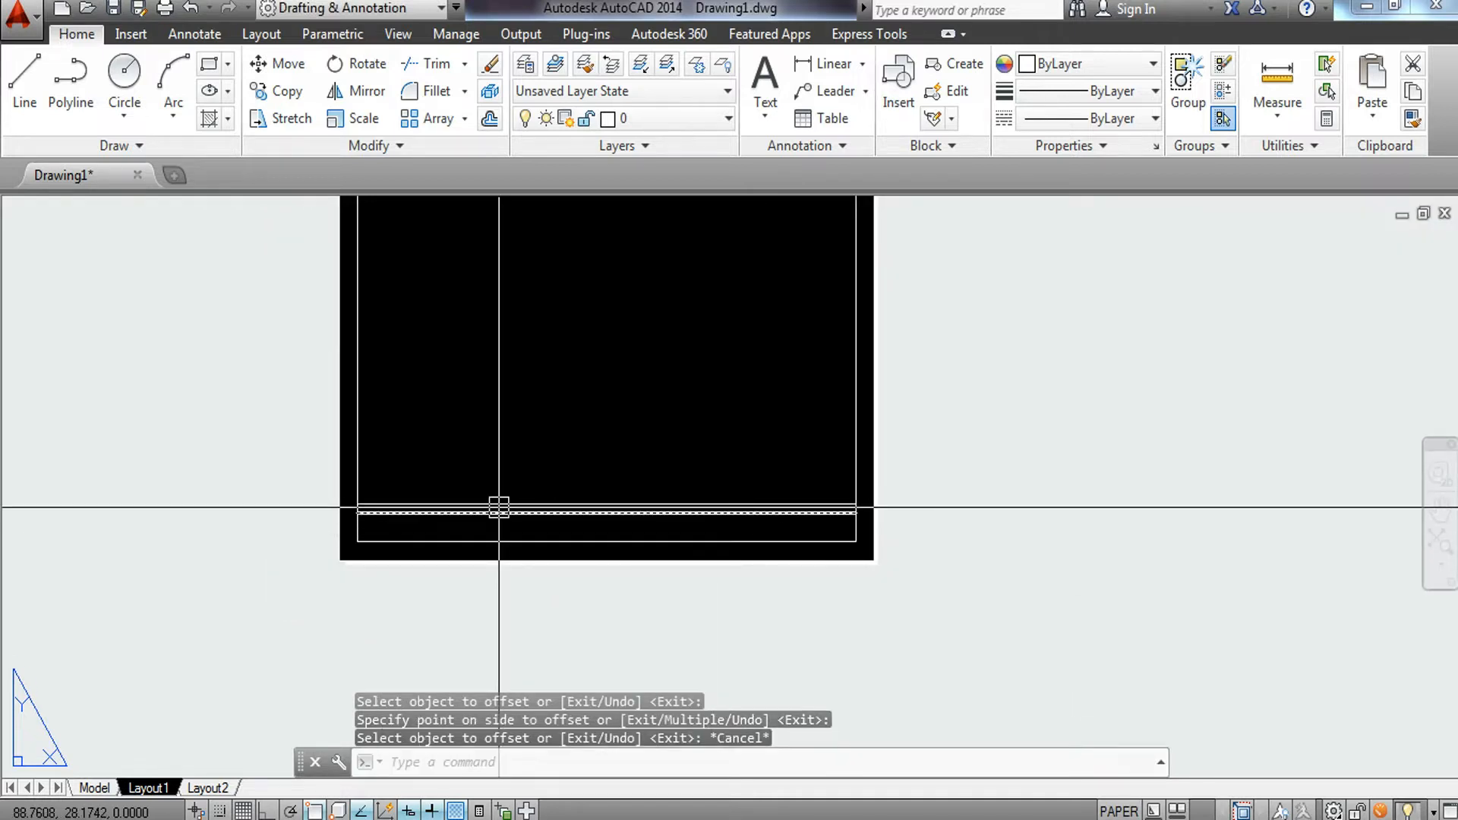
pyautogui.press('Return')
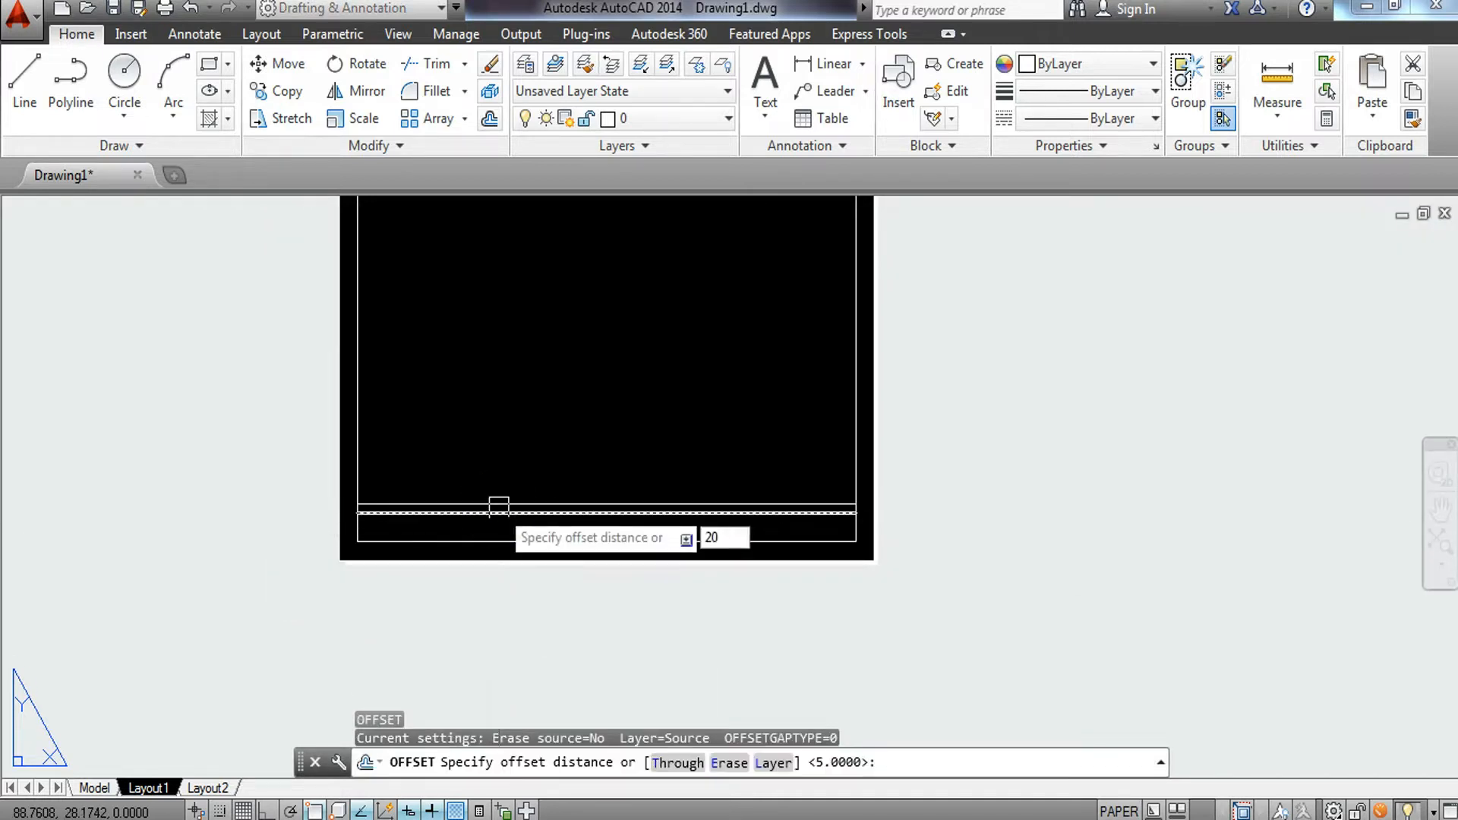
pyautogui.write('20')
pyautogui.press('Return')
pyautogui.click(357, 459)
pyautogui.click(566, 459)
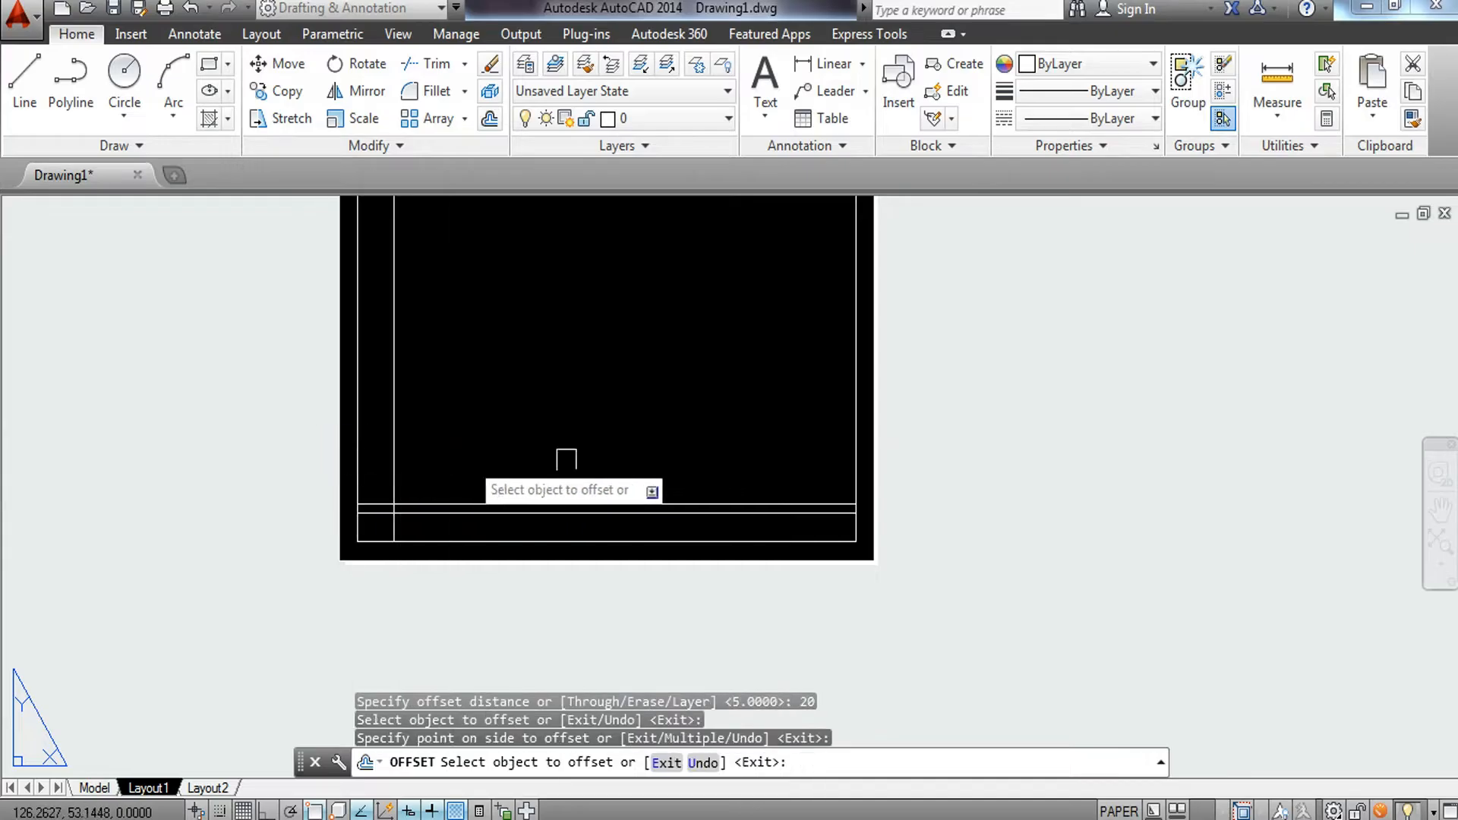
pyautogui.click(855, 475)
pyautogui.click(683, 455)
pyautogui.press('Escape')
pyautogui.press('Escape')
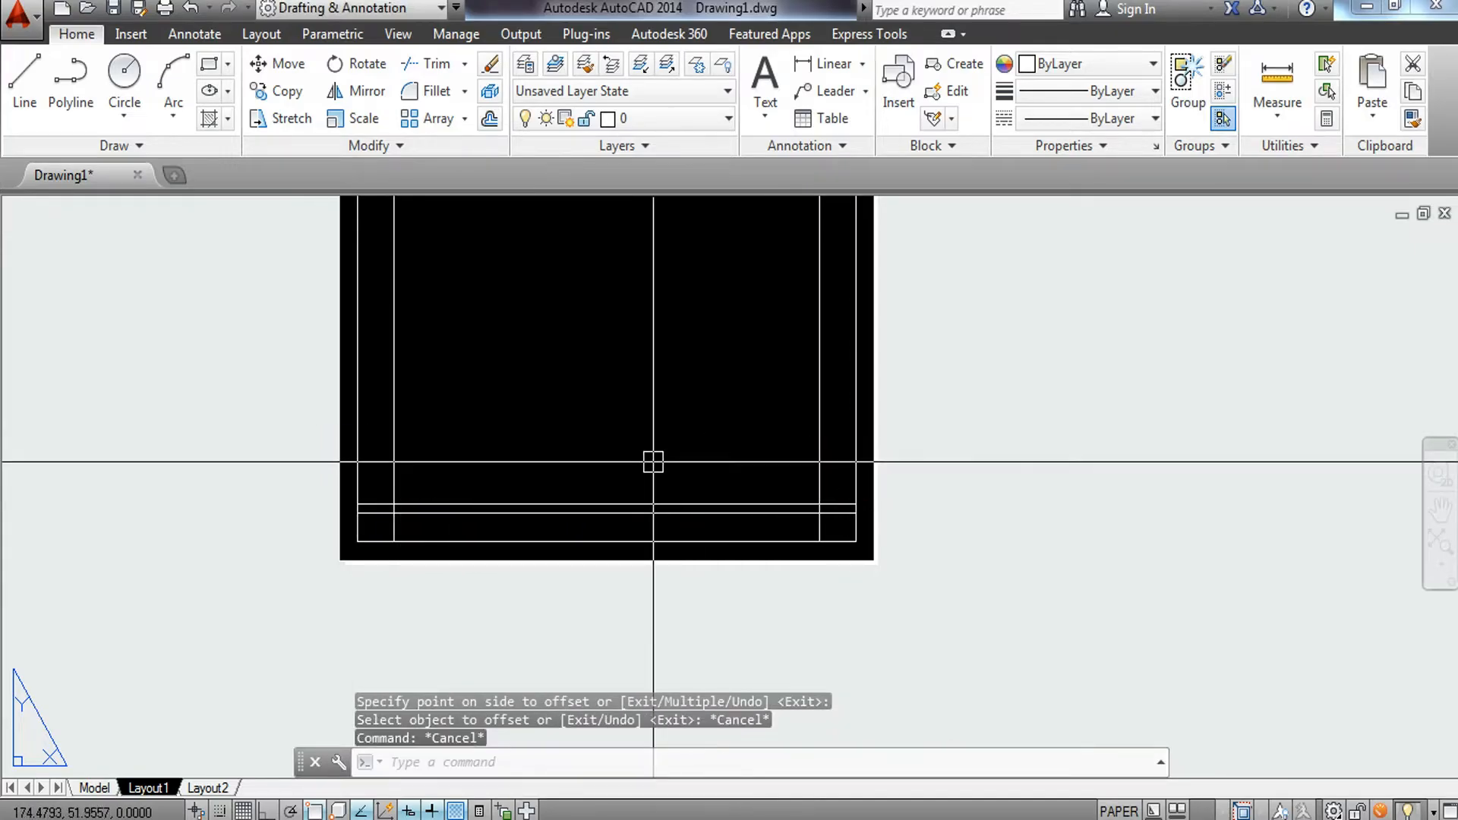
# Offset the inner left vertical line to the right to make a title-block column divider.
pyautogui.press('Return')
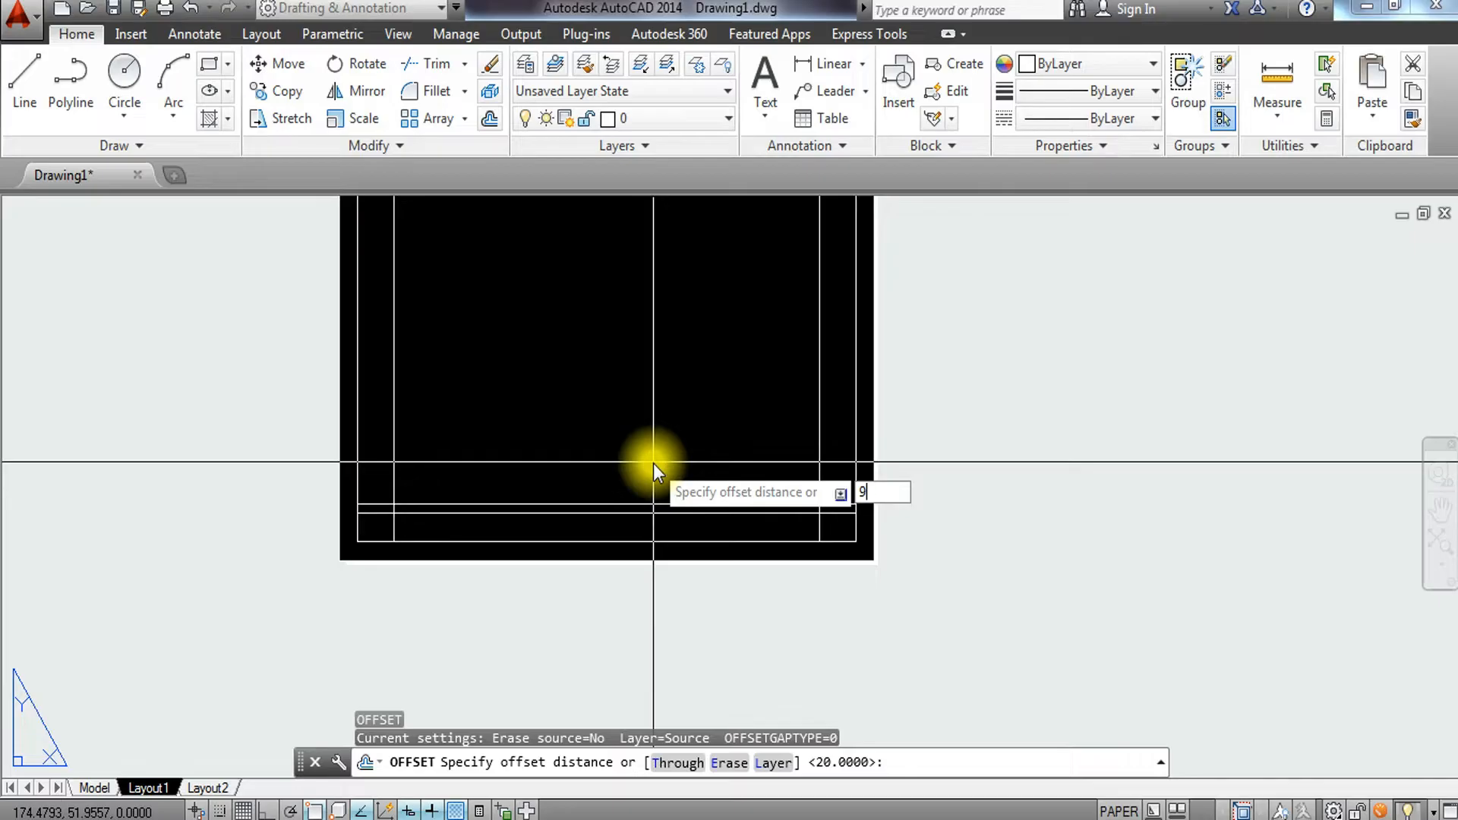
pyautogui.press('Return')
pyautogui.click(394, 423)
pyautogui.click(682, 415)
pyautogui.press('Escape')
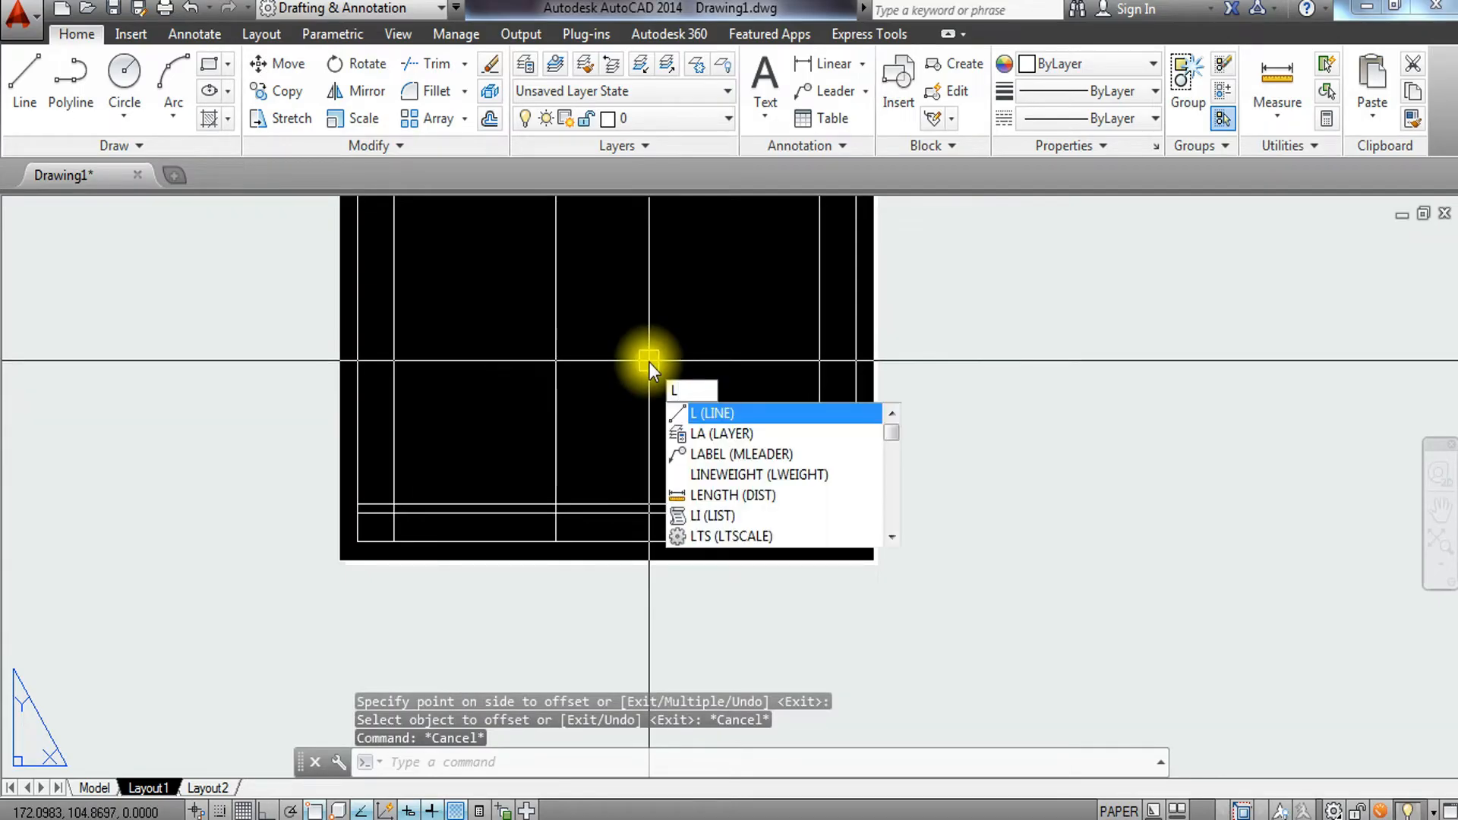
# Draw a vertical line down to the bottom border from the midpoint between the divider and the inner right line.
pyautogui.press('Return')
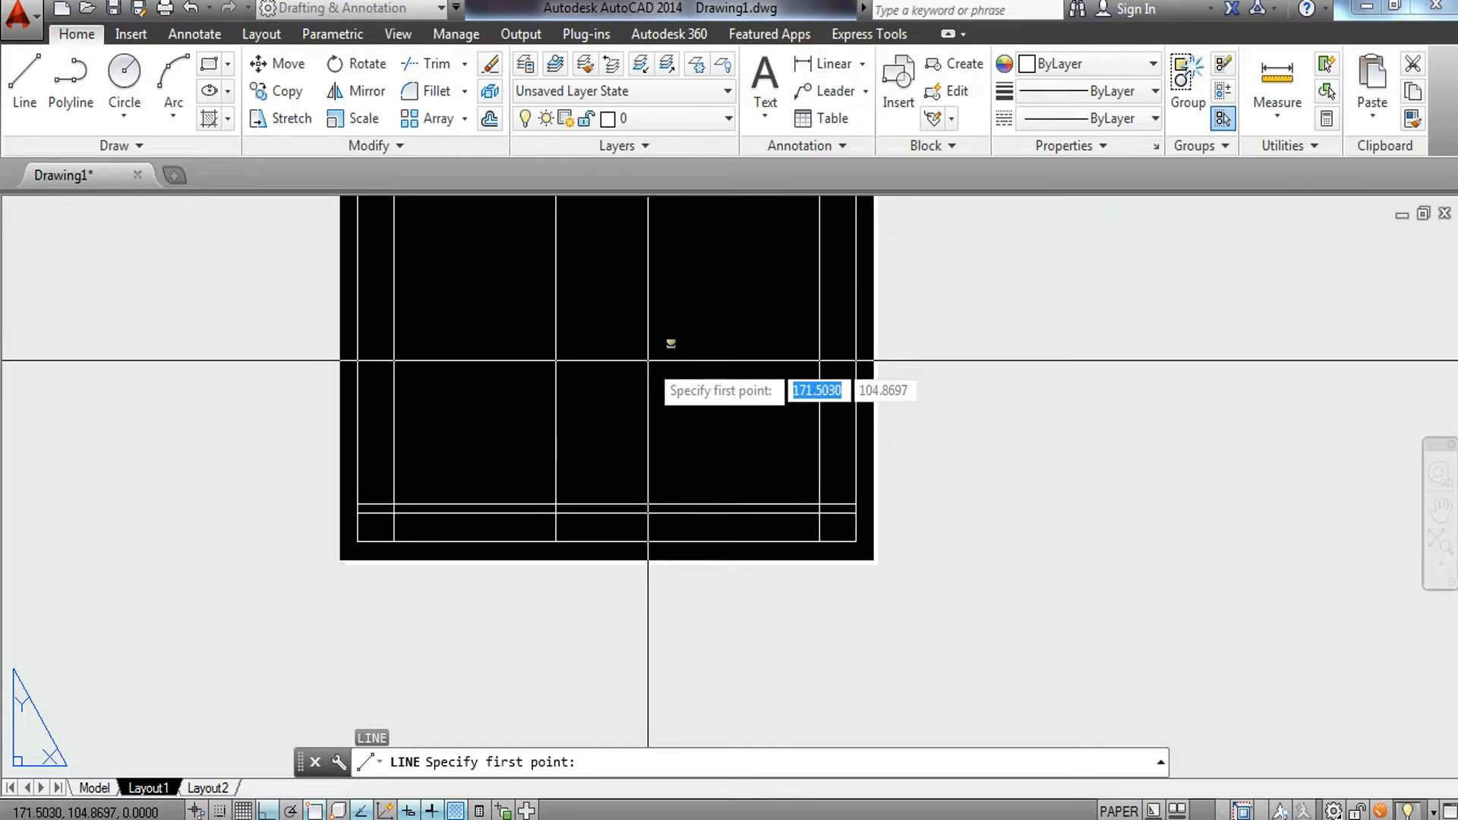
pyautogui.keyDown('shift'); pyautogui.rightClick(648, 360); pyautogui.keyUp('shift')
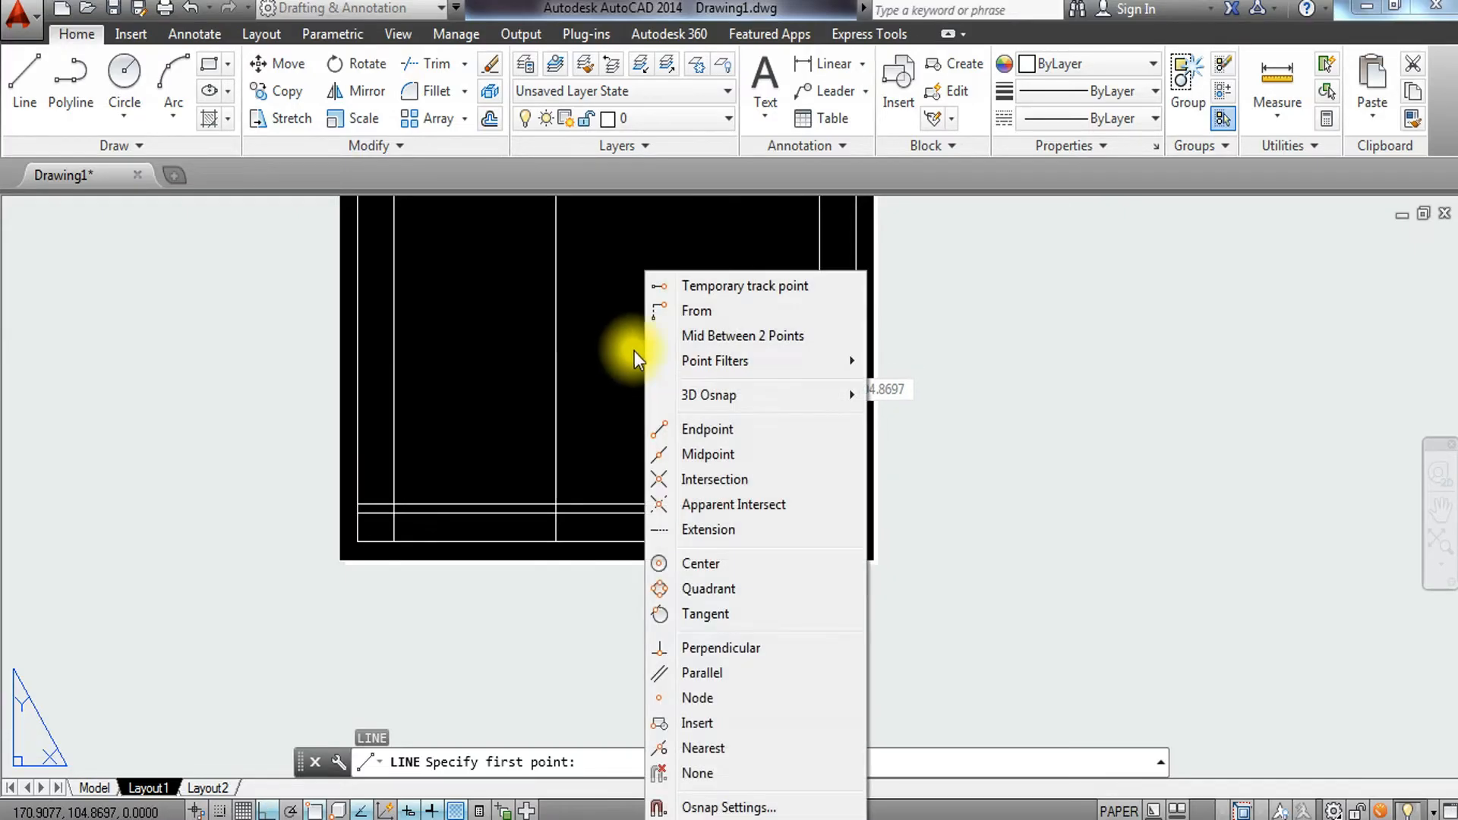
pyautogui.click(683, 346)
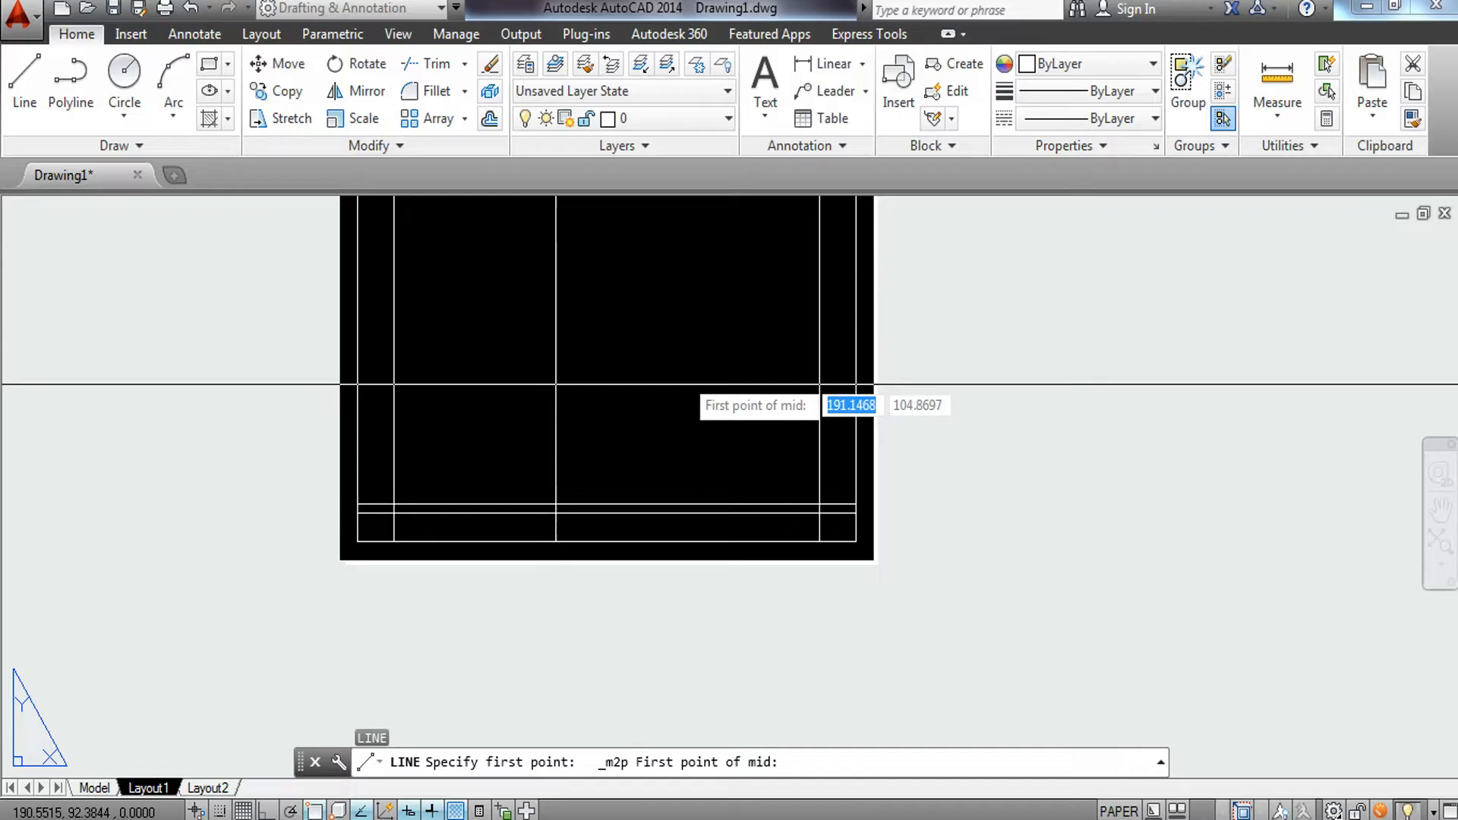
pyautogui.scroll(4, 608, 503)
pyautogui.click(476, 507)
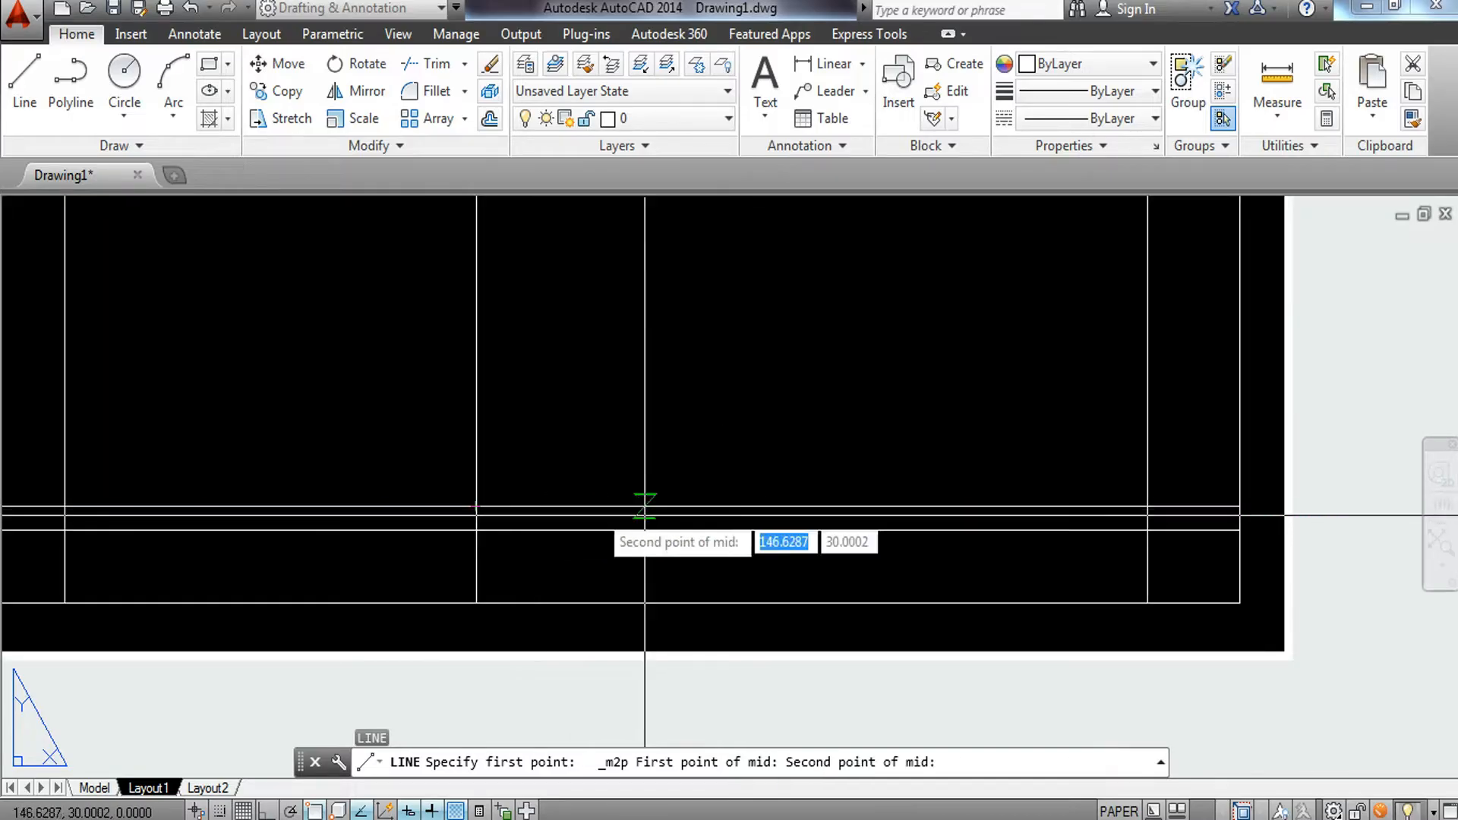
pyautogui.click(1148, 506)
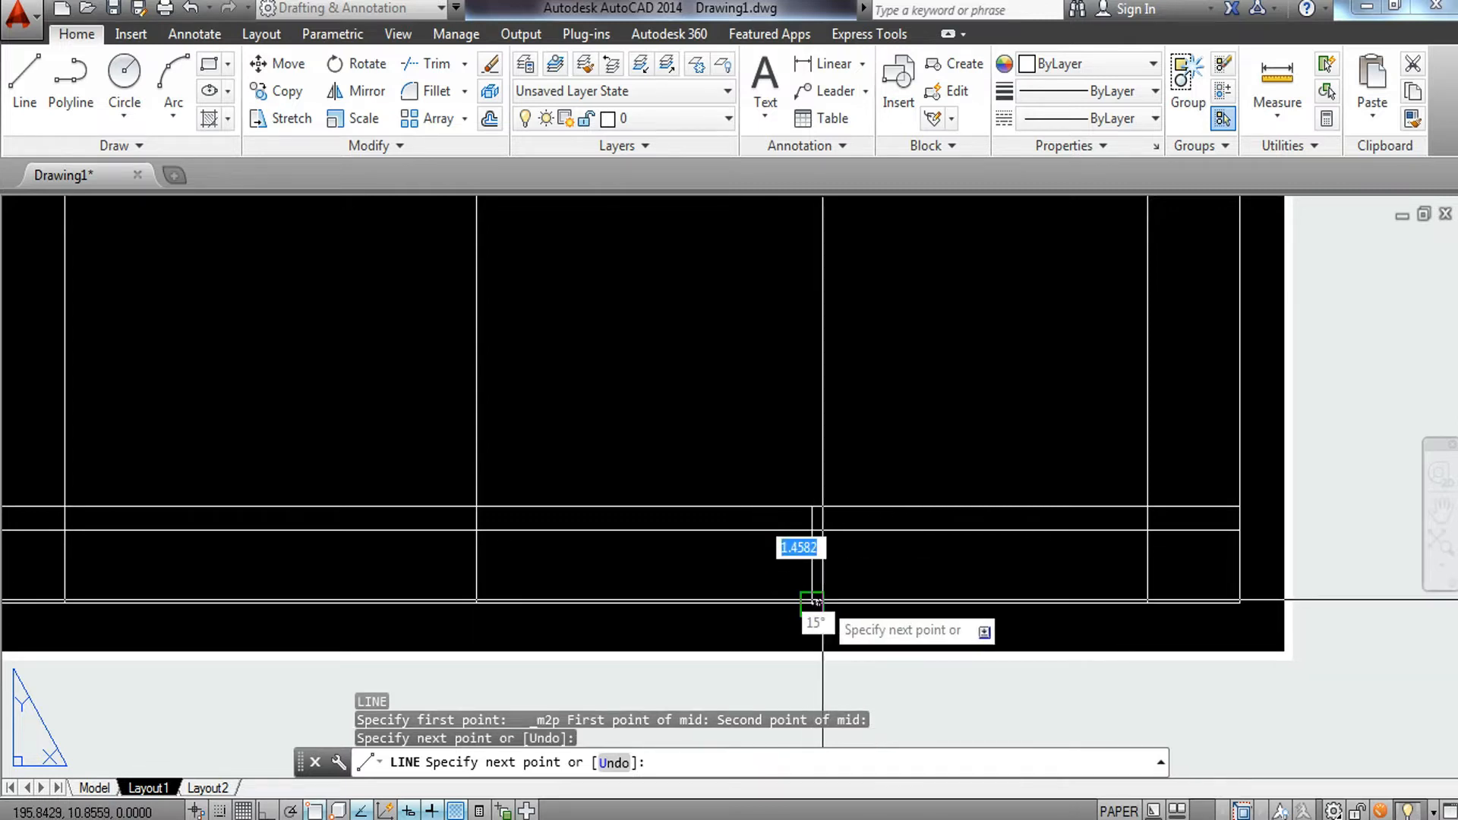
pyautogui.press('Escape')
# Trim the vertical divider lines so they end at the top of the title block.
pyautogui.scroll(-6, 873, 554)
pyautogui.scroll(6, 897, 547)
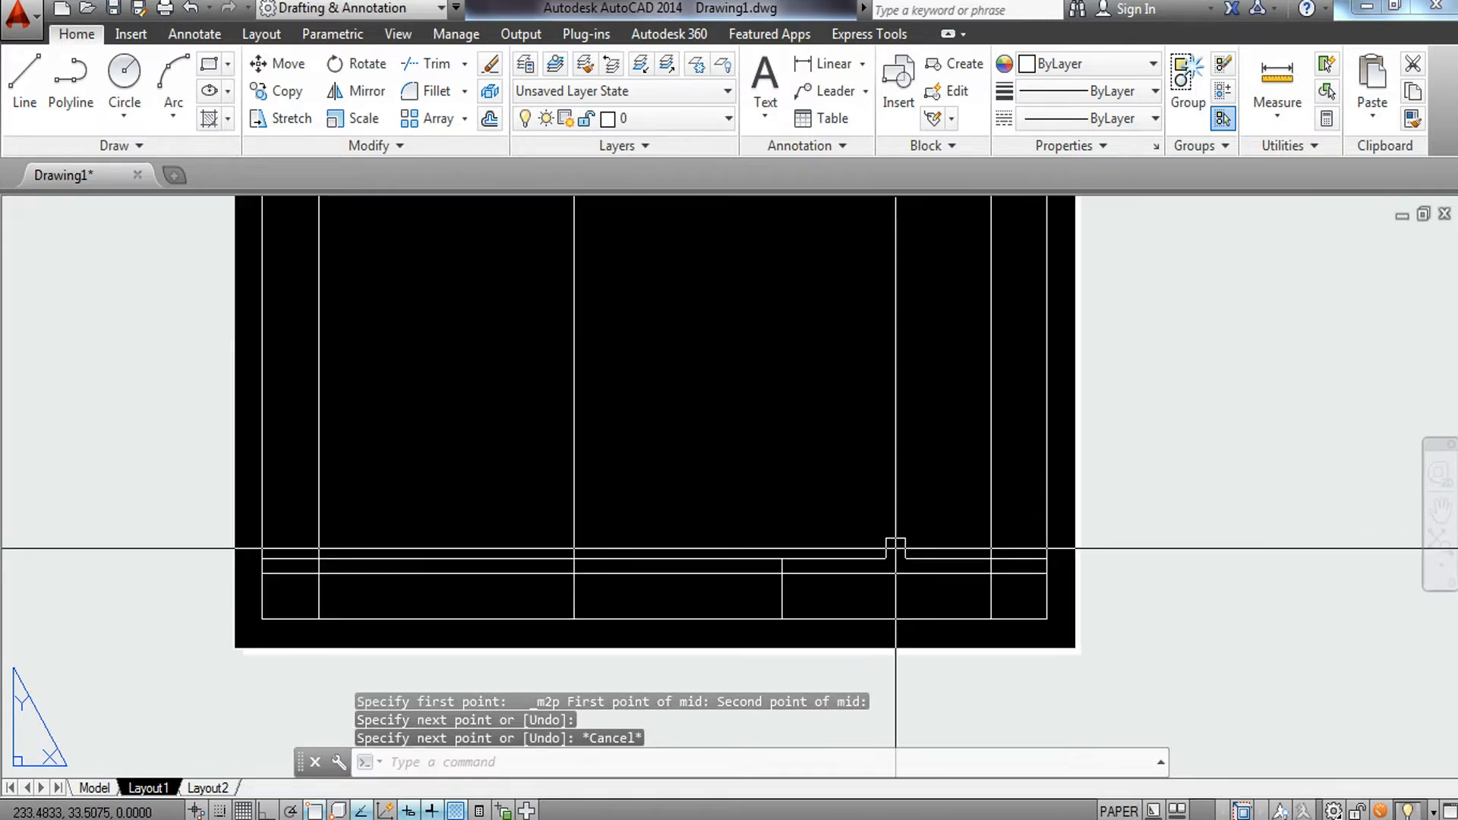
pyautogui.moveTo(867, 492); pyautogui.dragTo(867, 494, button='middle')
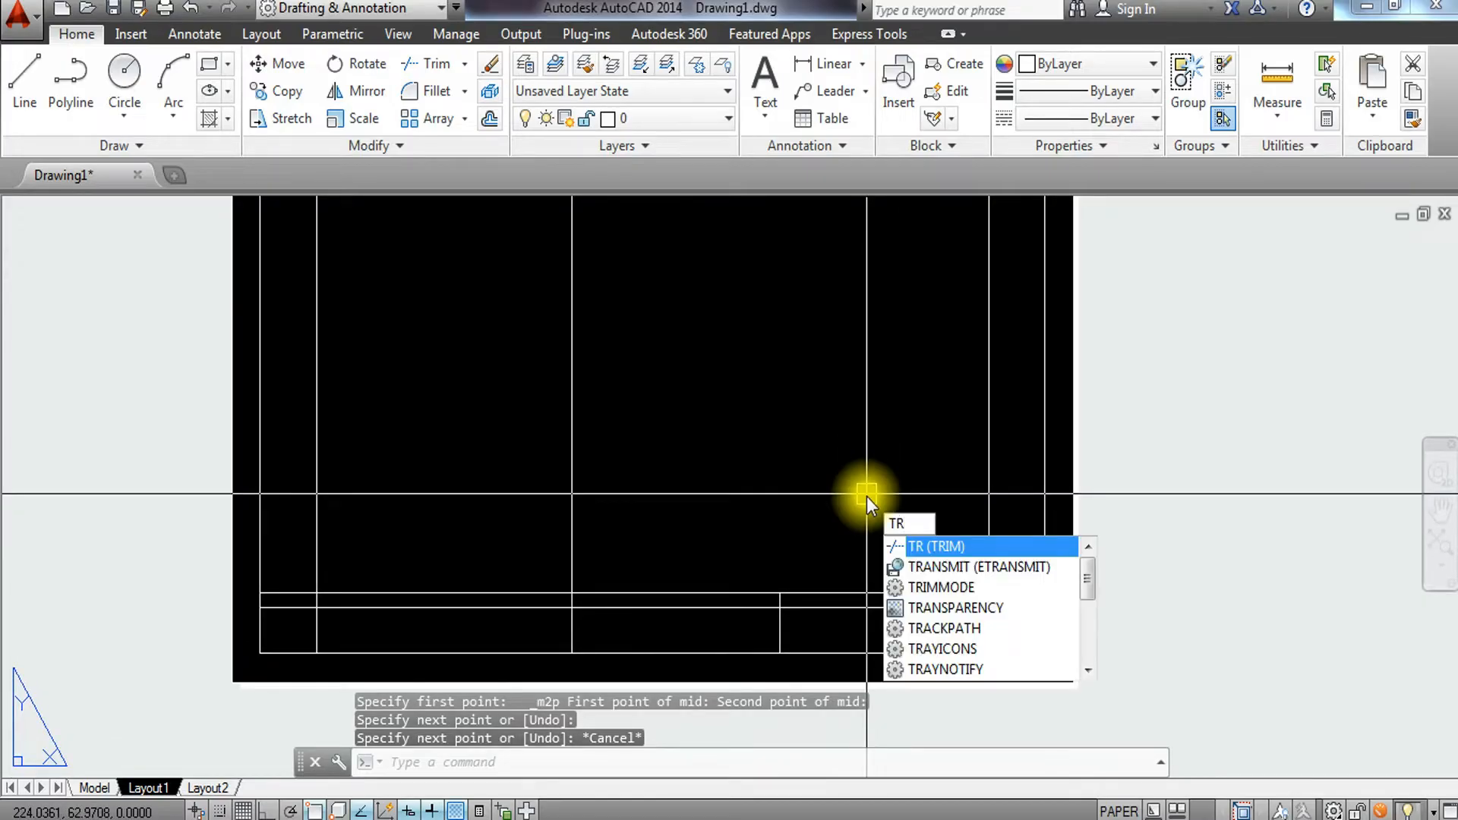
pyautogui.press('Return')
pyautogui.press('Return')
pyautogui.click(710, 422)
pyautogui.click(304, 488)
pyautogui.press('Escape')
pyautogui.press('Escape')
pyautogui.press('Escape')
pyautogui.scroll(2, 266, 611)
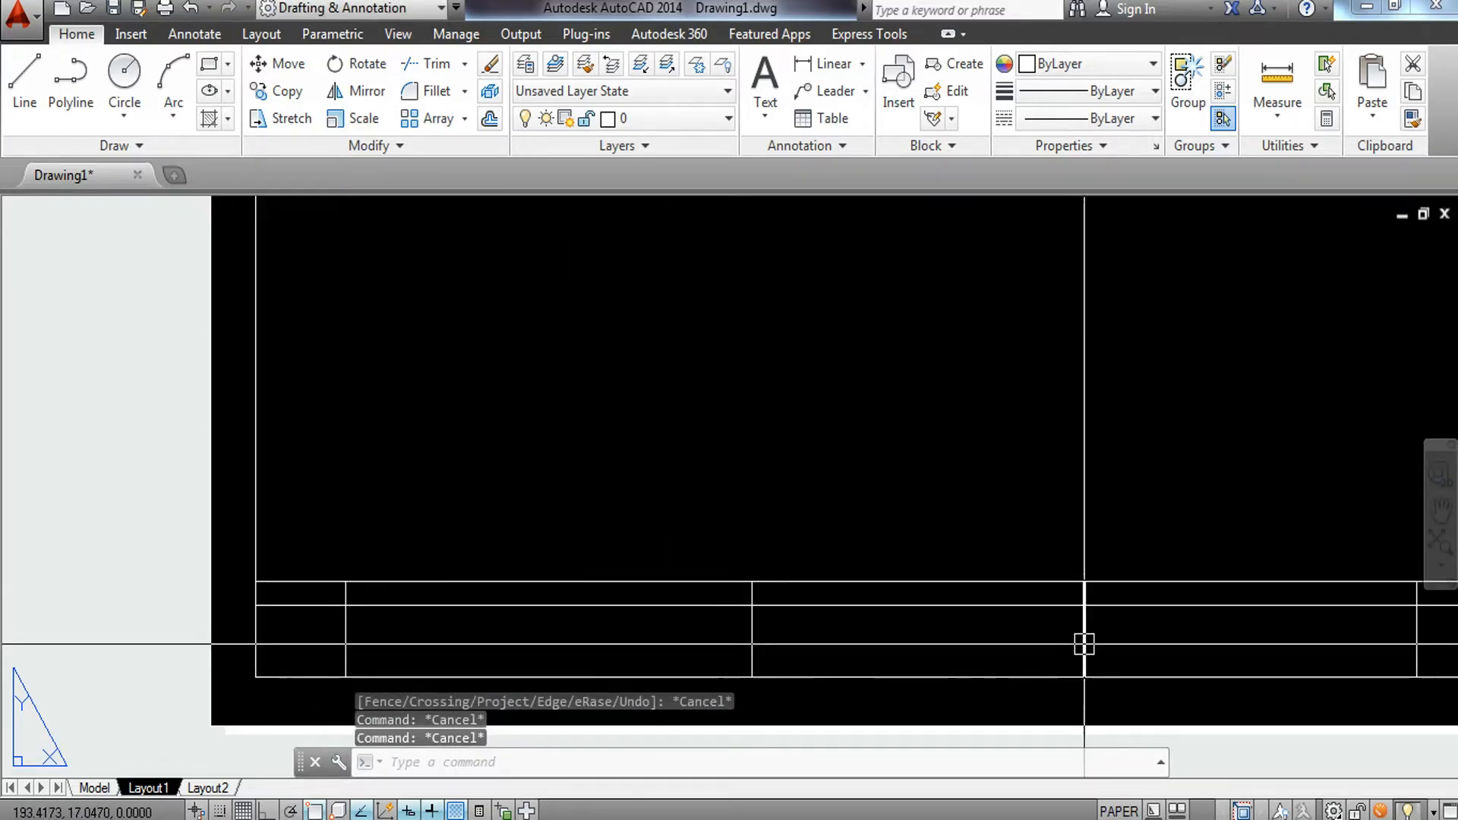
pyautogui.scroll(-4, 797, 570)
pyautogui.scroll(5, 350, 564)
pyautogui.scroll(-5, 350, 564)
pyautogui.scroll(2, 403, 622)
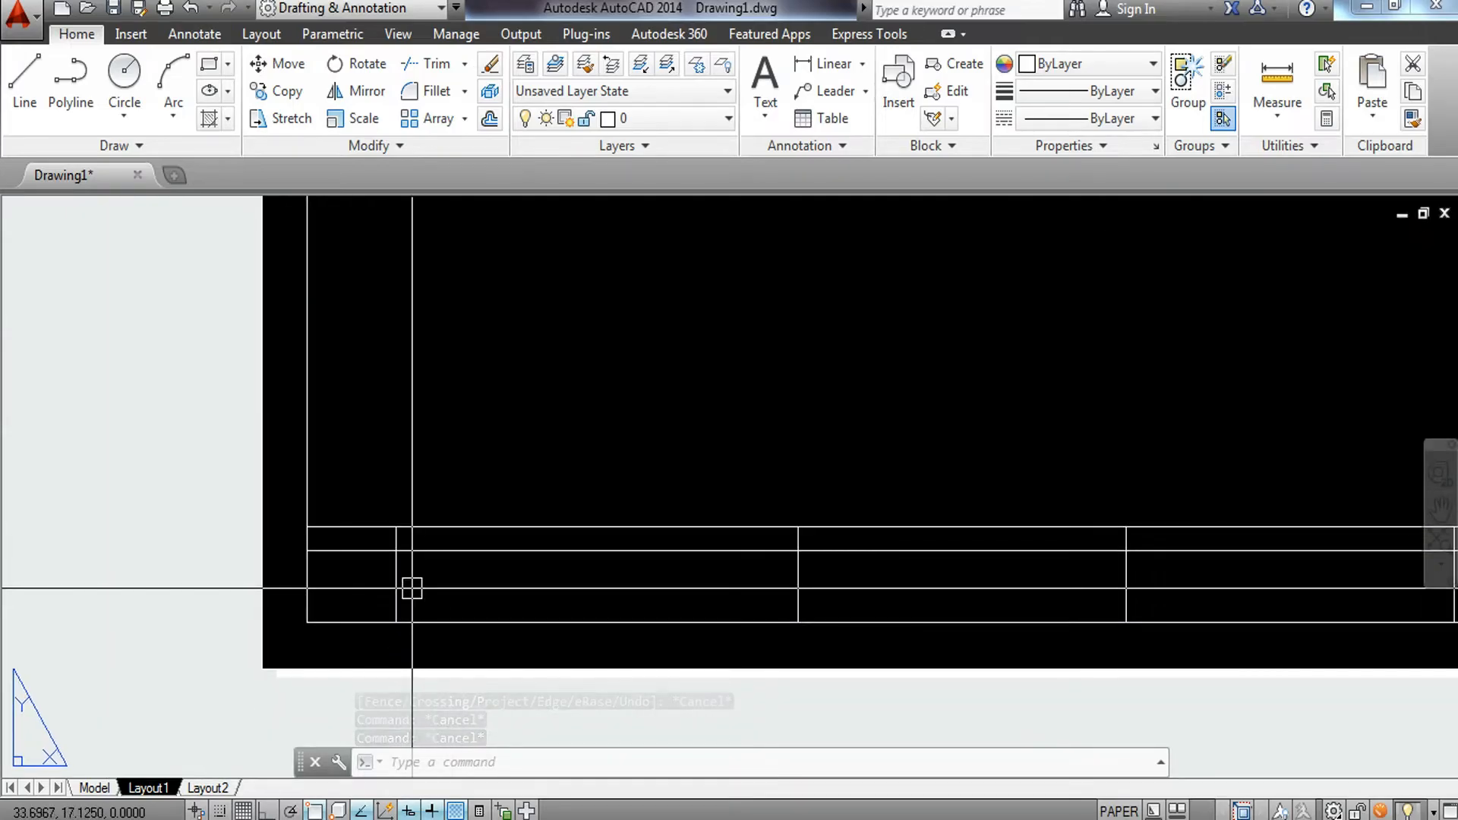
pyautogui.moveTo(442, 576); pyautogui.dragTo(507, 421, button='middle')
pyautogui.scroll(-2, 507, 420)
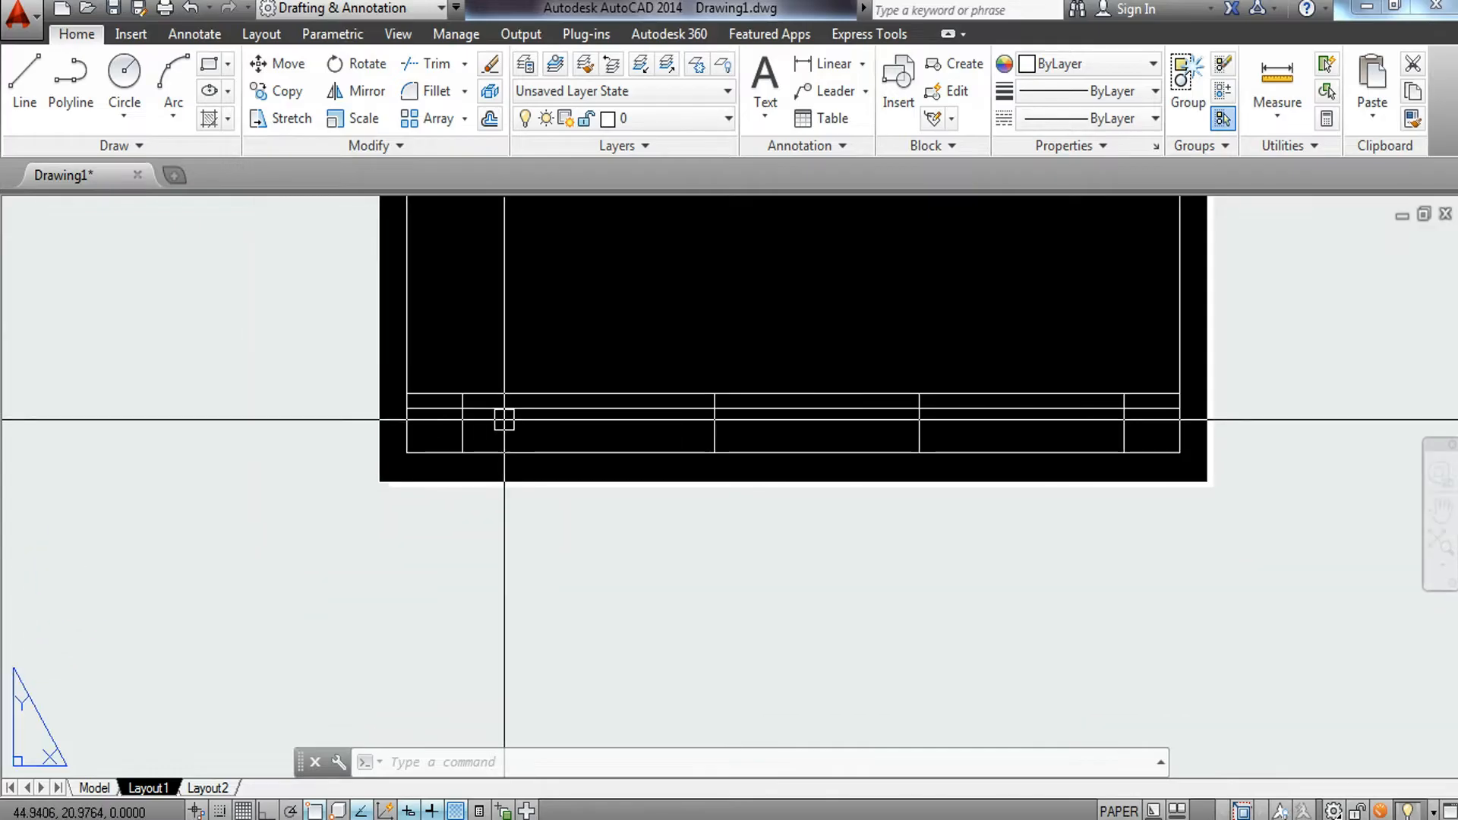
pyautogui.moveTo(569, 541); pyautogui.dragTo(553, 521, button='middle')
pyautogui.write('TR')
pyautogui.press('Escape')
pyautogui.press('Escape')
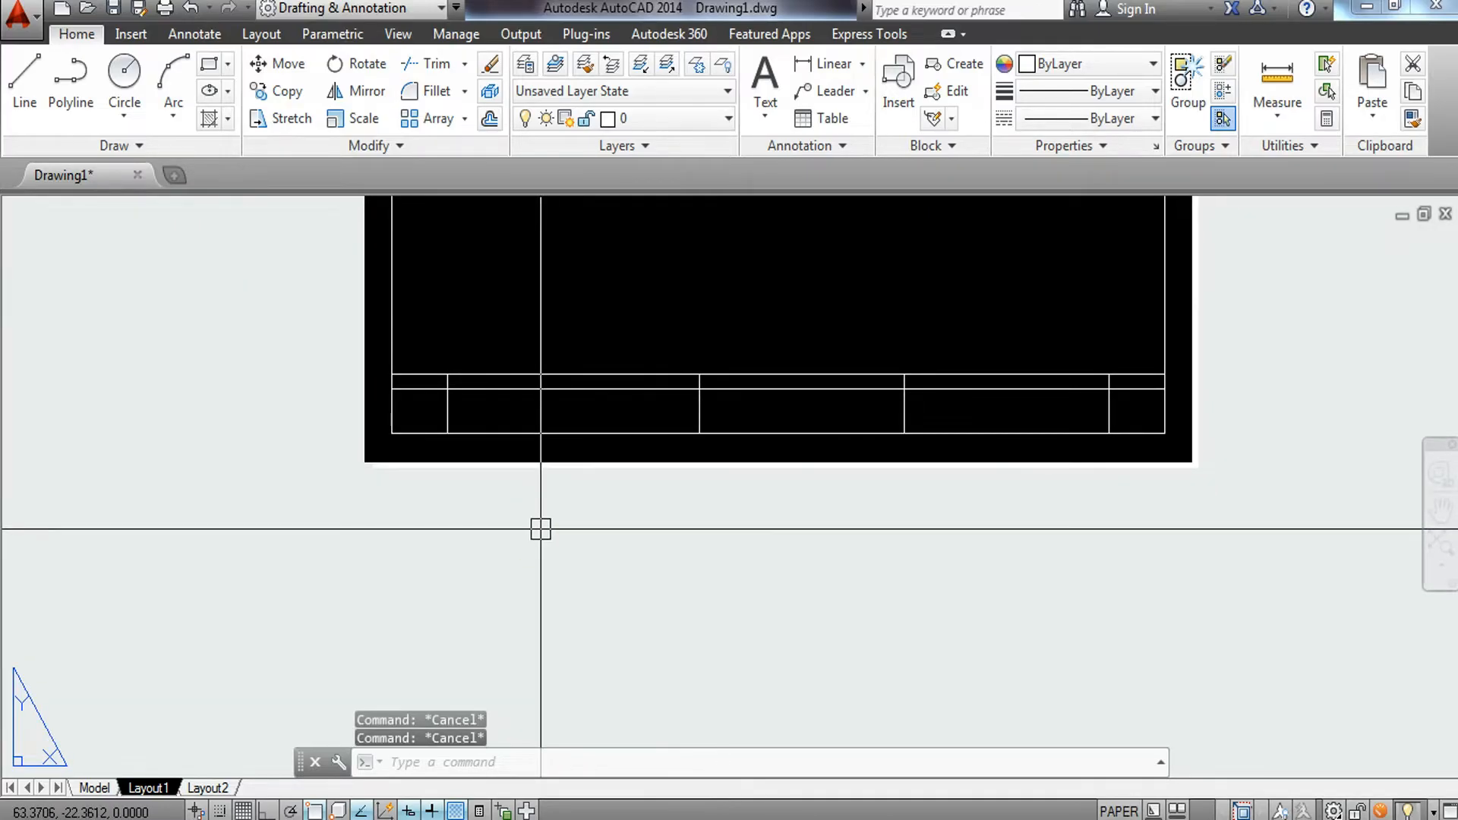
# Write the multiline text SCHOOL: below the sheet and set its text height to 2.5.
pyautogui.write('T')
pyautogui.press('Return')
pyautogui.click(424, 506)
pyautogui.click(564, 567)
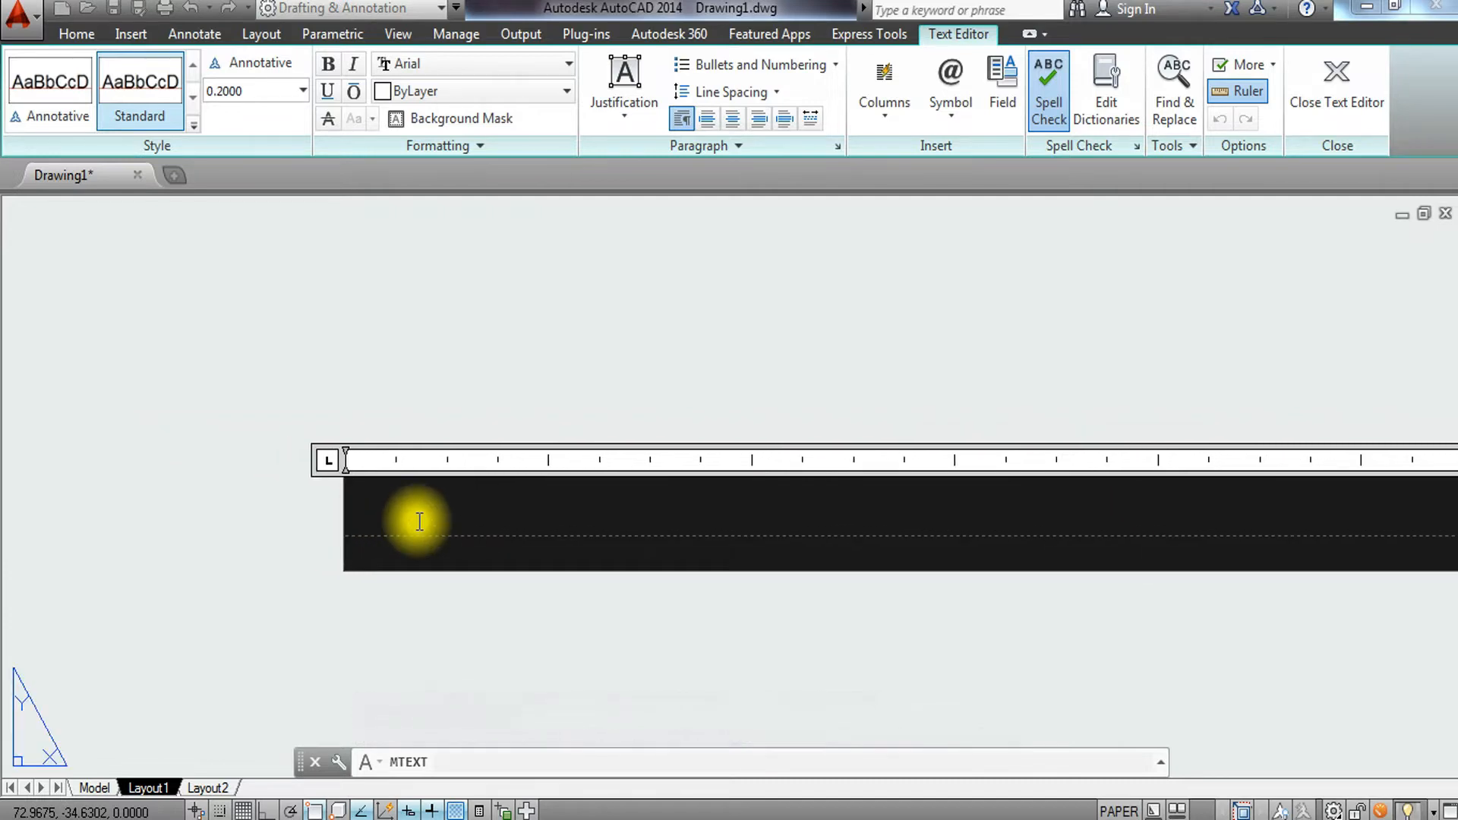
pyautogui.write('SCHOOL:')
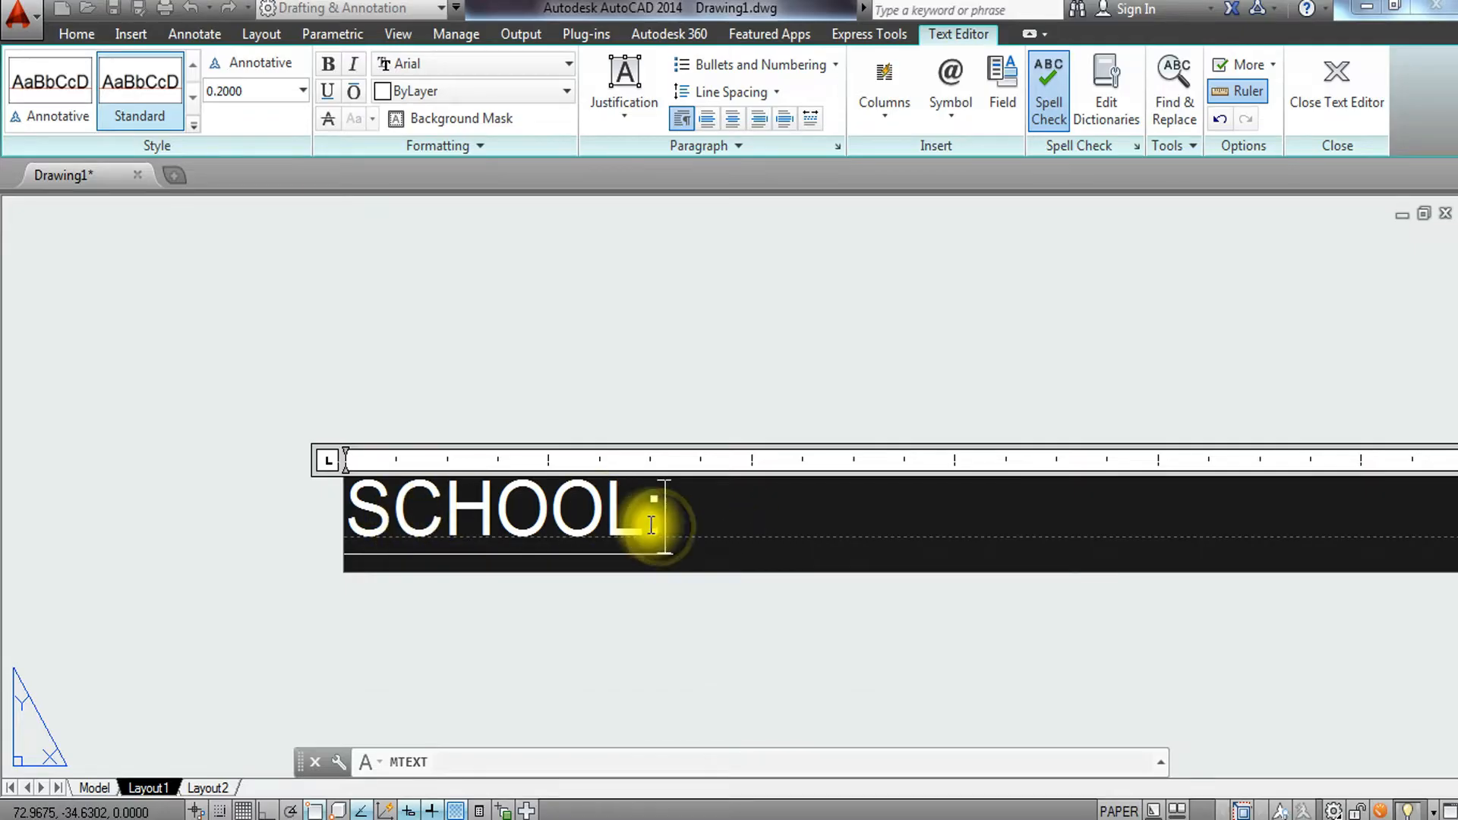
pyautogui.moveTo(667, 517); pyautogui.dragTo(317, 518)
pyautogui.click(261, 91)
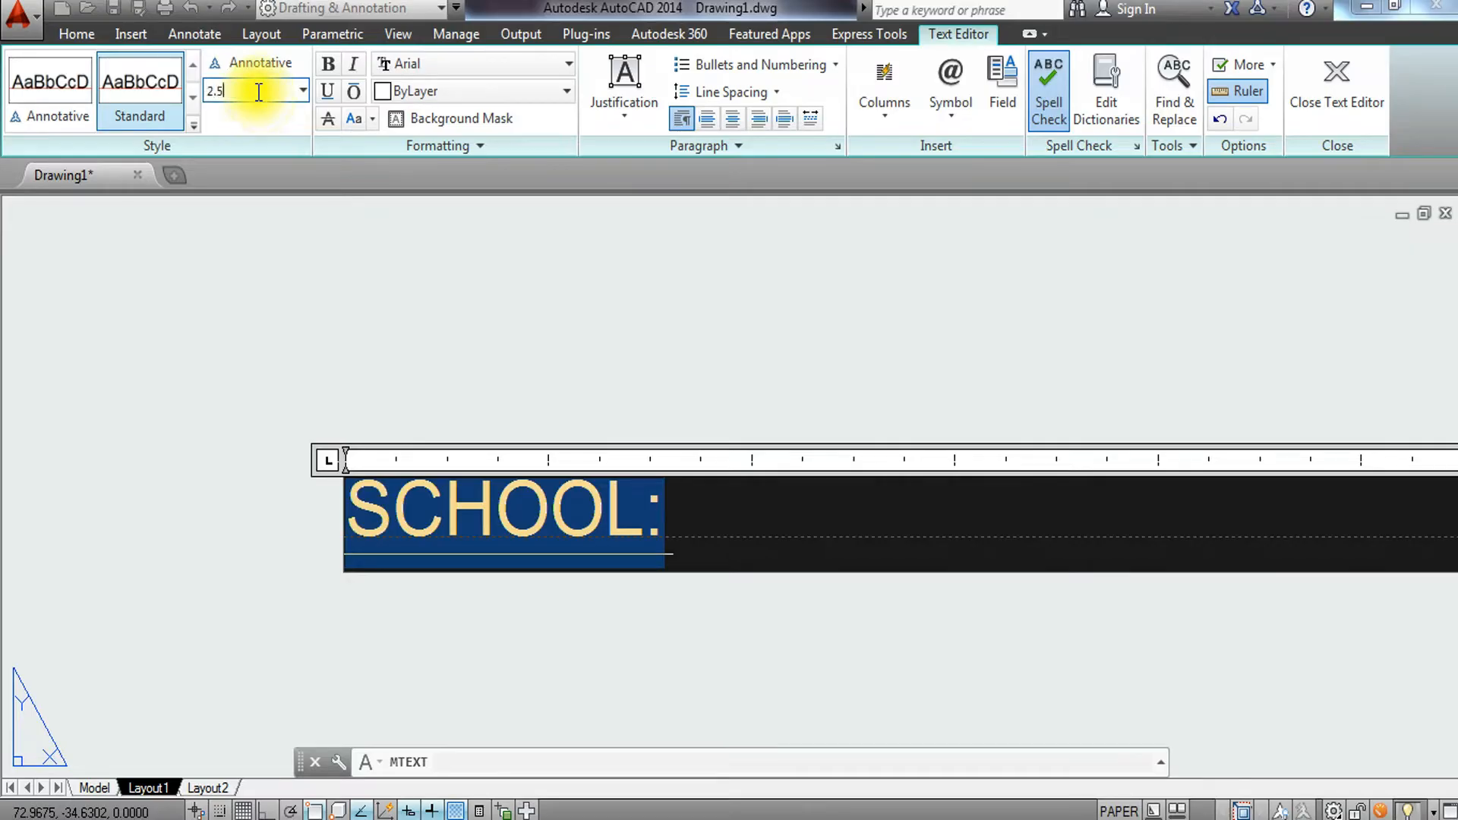
pyautogui.press('Return')
pyautogui.scroll(-10, 460, 299)
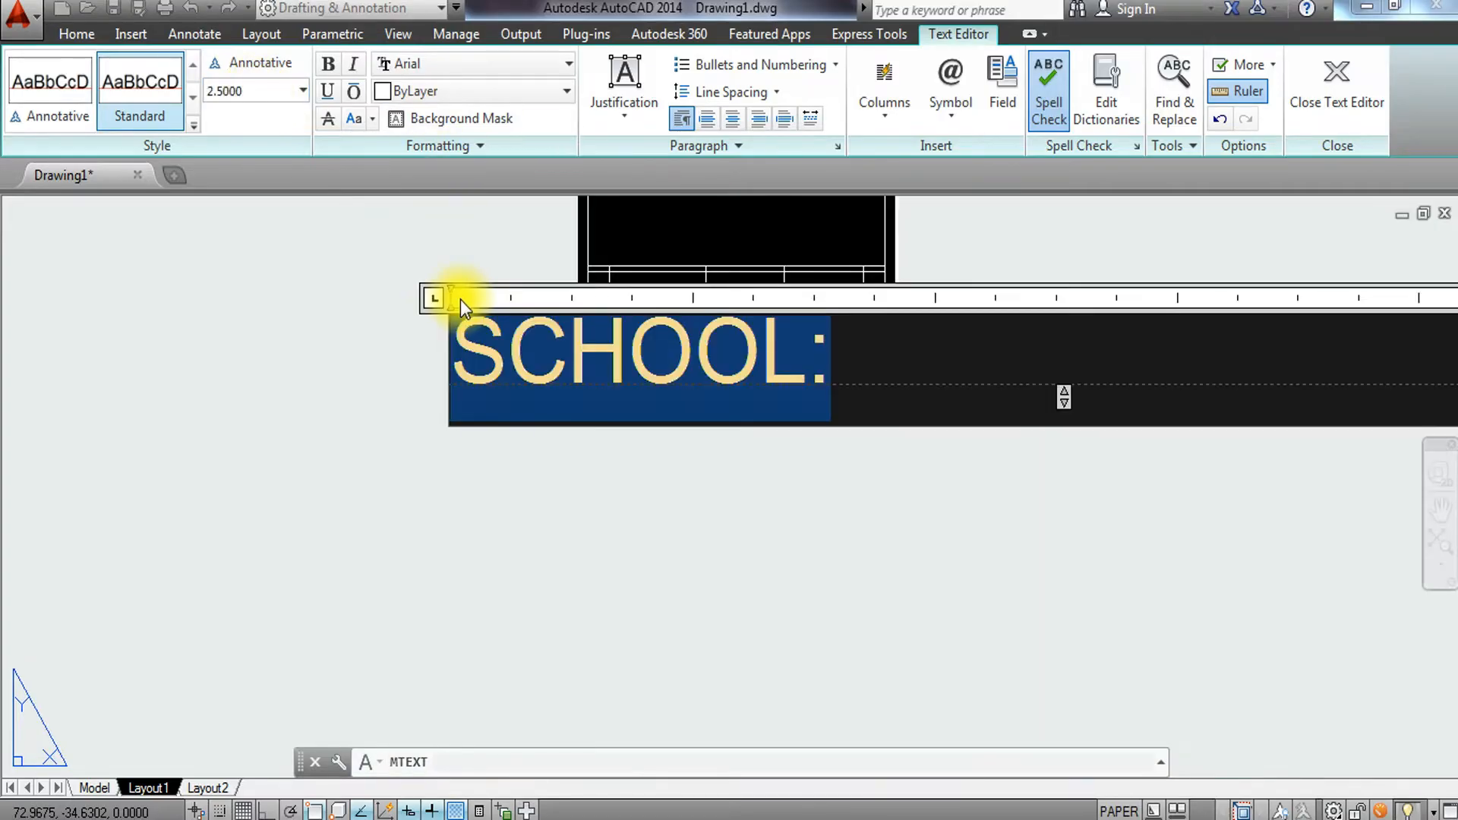
pyautogui.click(540, 447)
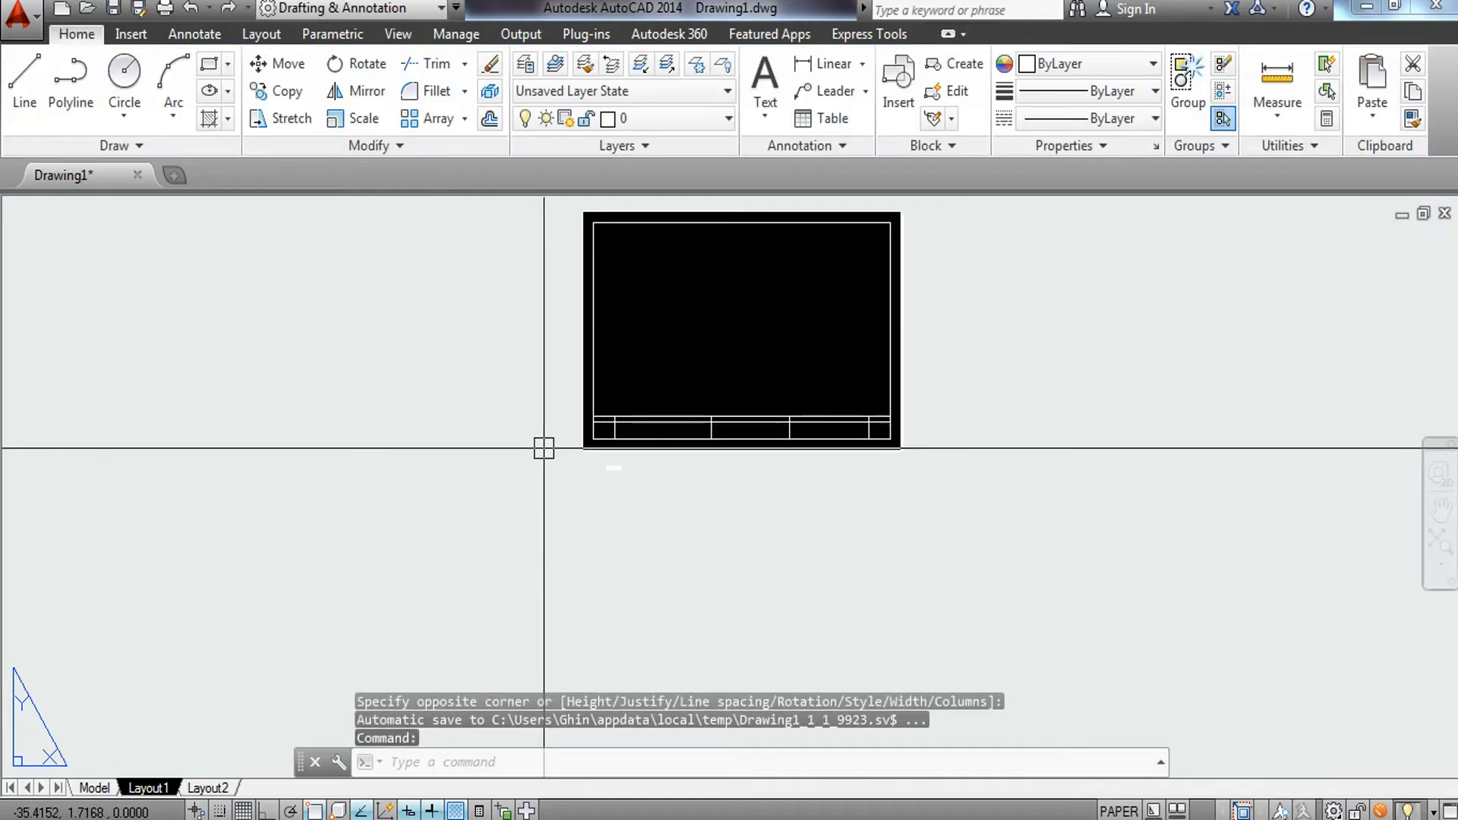
# Move the SCHOOL: text into the first cell of the title block's top row.
pyautogui.scroll(8, 654, 485)
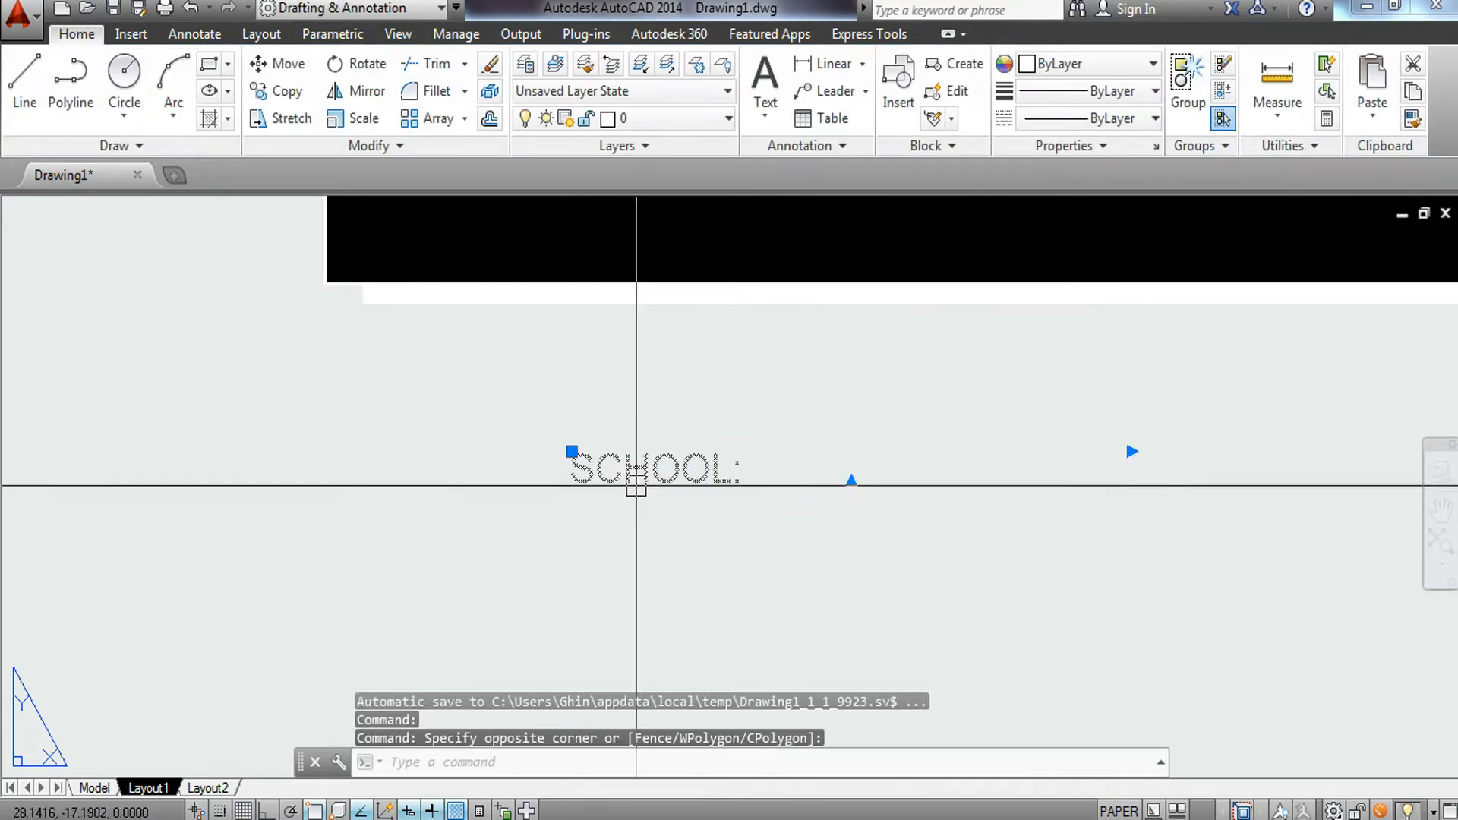
pyautogui.write('m')
pyautogui.press('Return')
pyautogui.click(623, 473)
pyautogui.moveTo(624, 385); pyautogui.dragTo(600, 731, button='middle')
pyautogui.scroll(2, 598, 731)
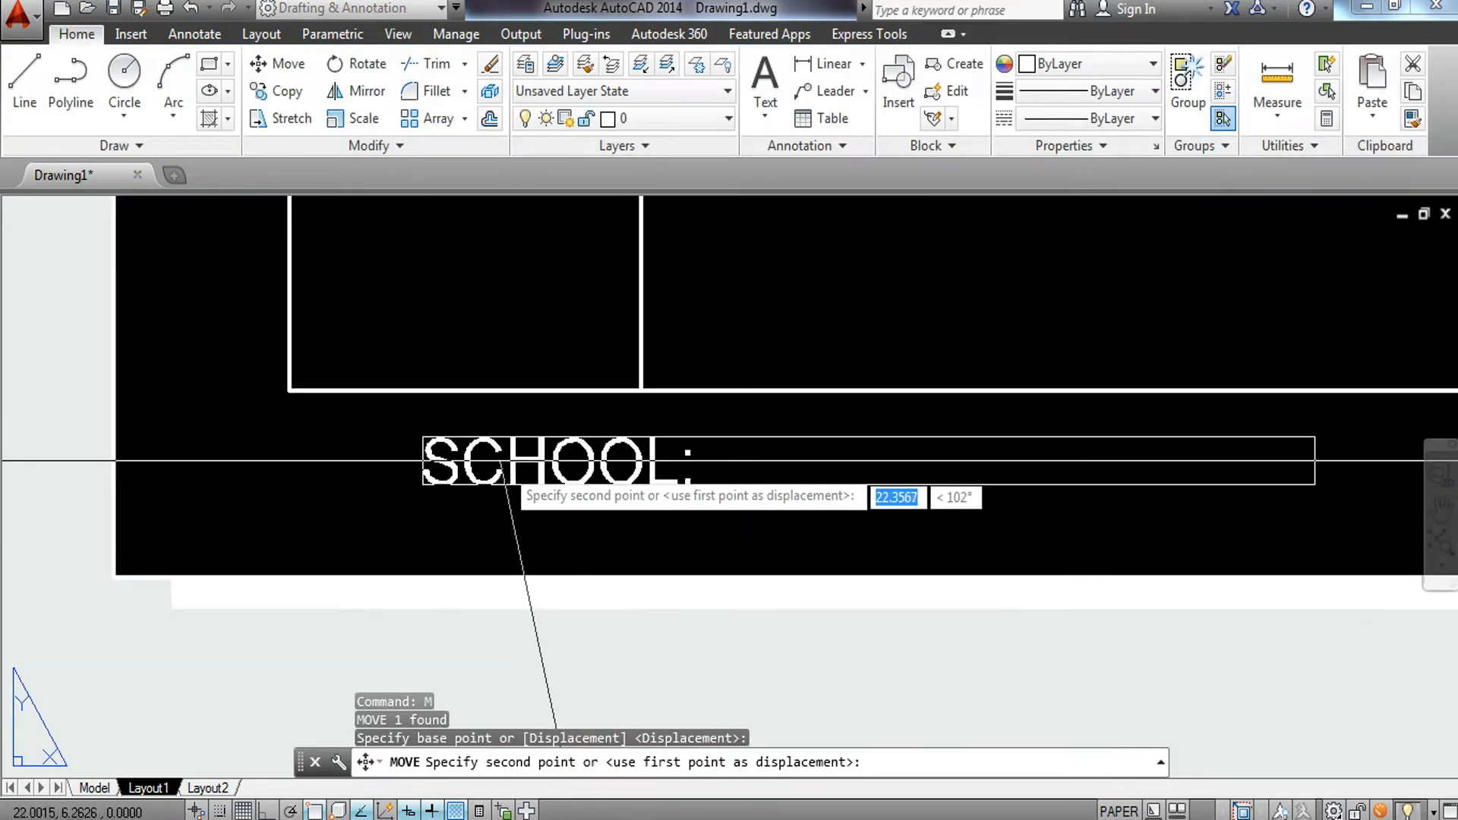
pyautogui.moveTo(488, 385); pyautogui.dragTo(498, 657, button='middle')
pyautogui.scroll(4, 410, 355)
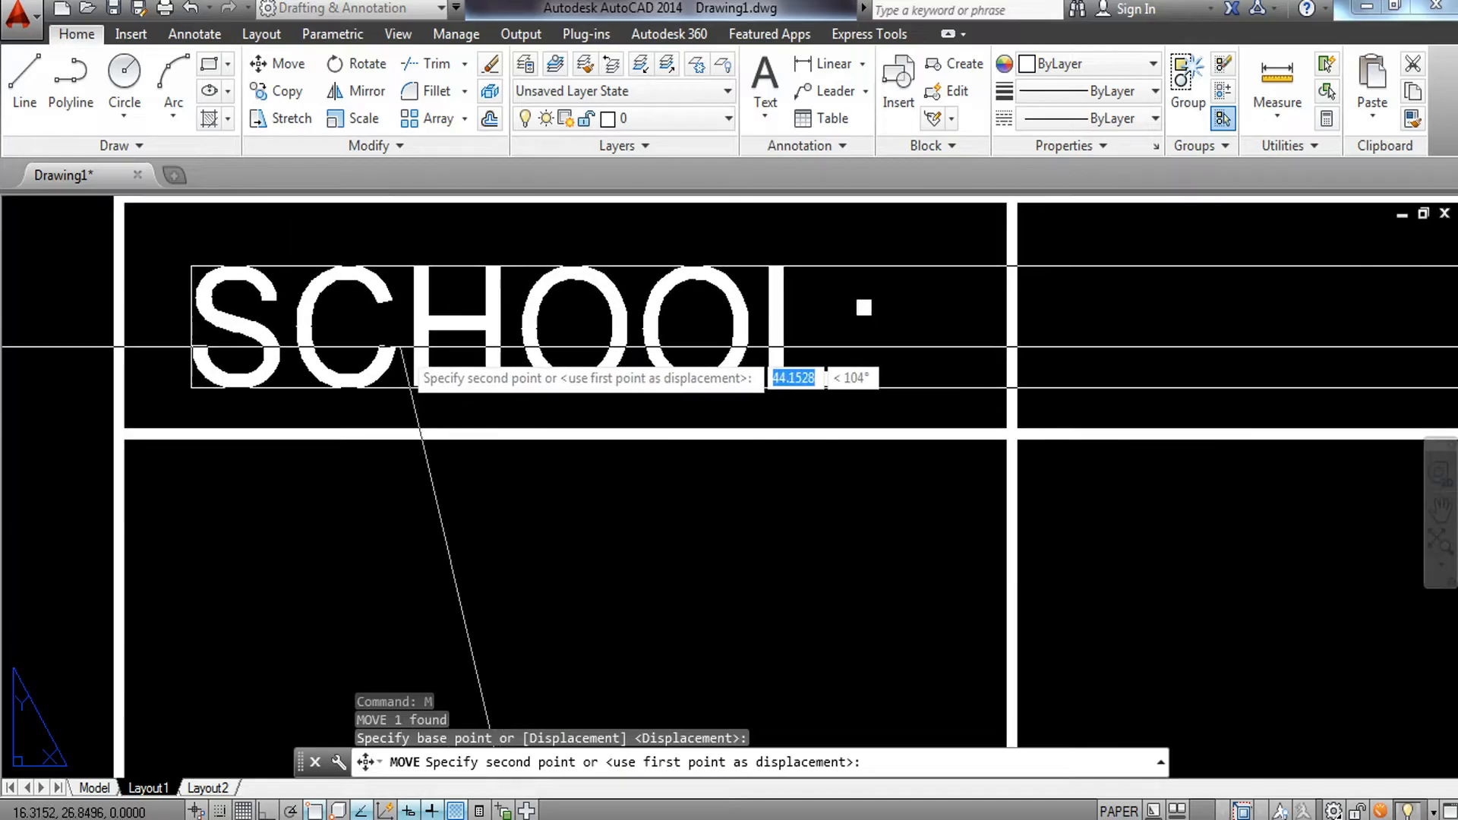
pyautogui.click(396, 345)
pyautogui.scroll(-6, 404, 365)
pyautogui.moveTo(436, 415); pyautogui.dragTo(423, 523, button='middle')
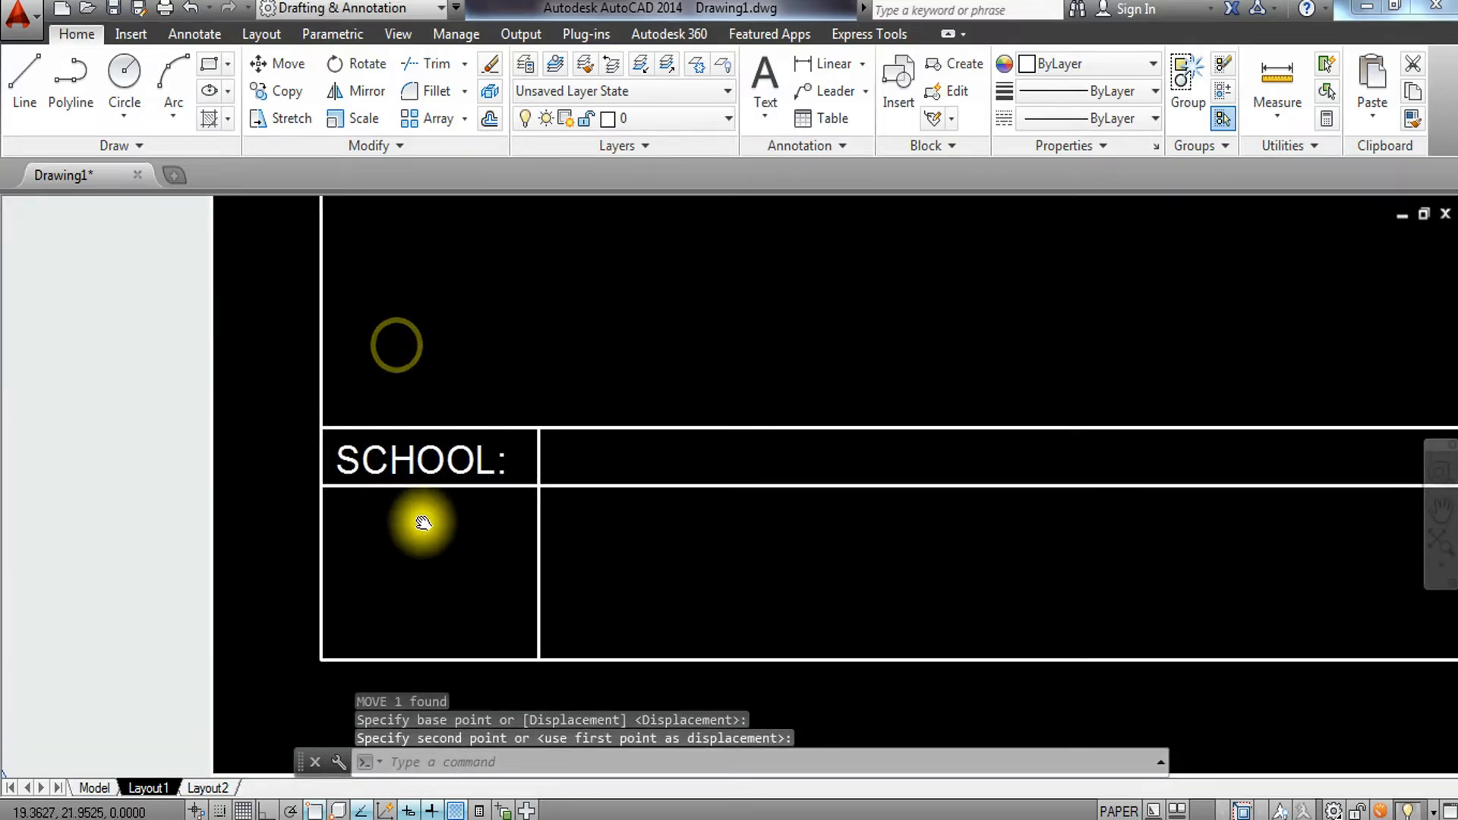
# Copy the SCHOOL: label into each of the other top-row cells of the title block.
pyautogui.click(403, 454)
pyautogui.write('co')
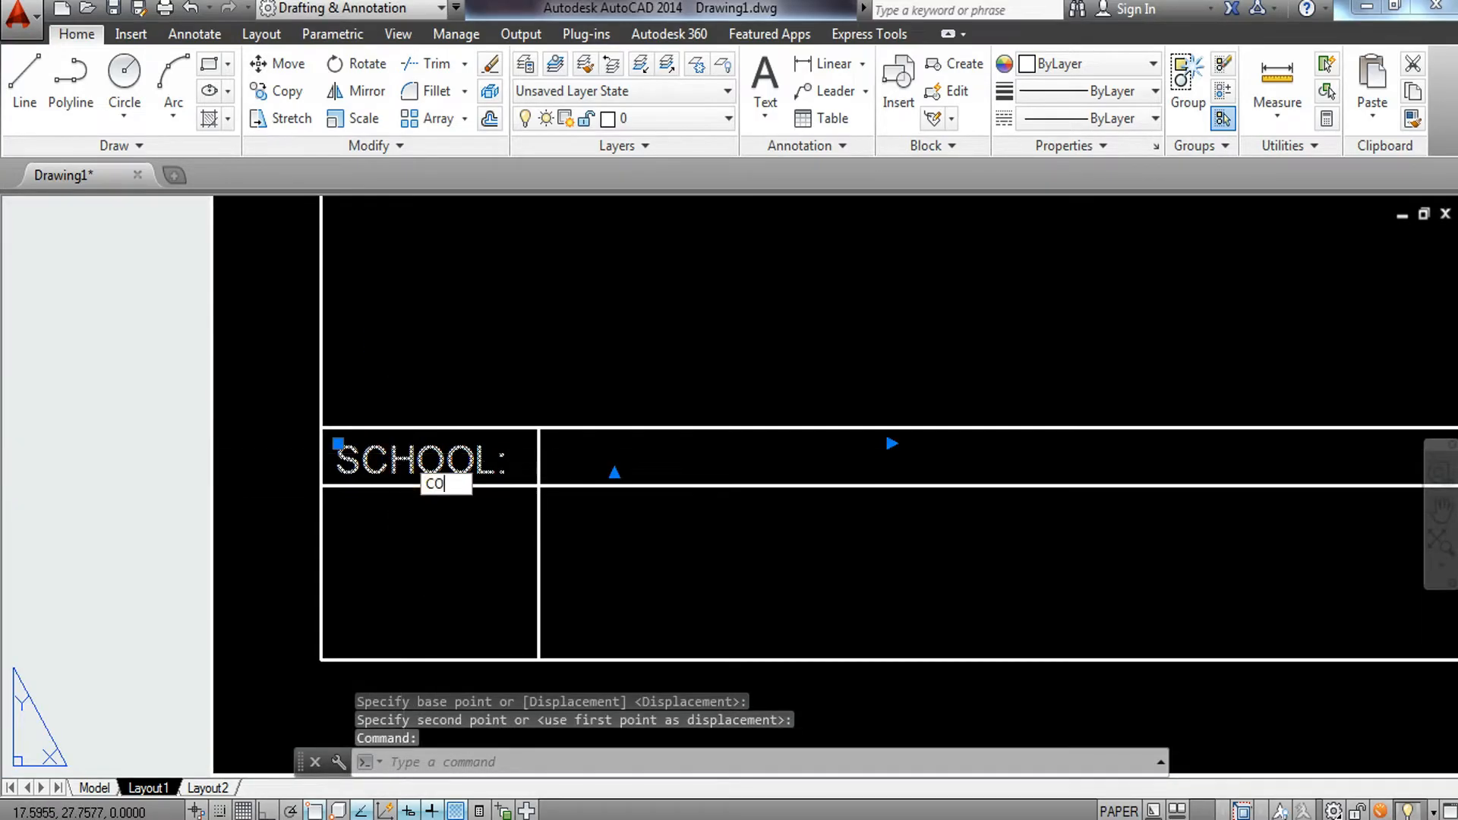
pyautogui.press('Return')
pyautogui.click(334, 483)
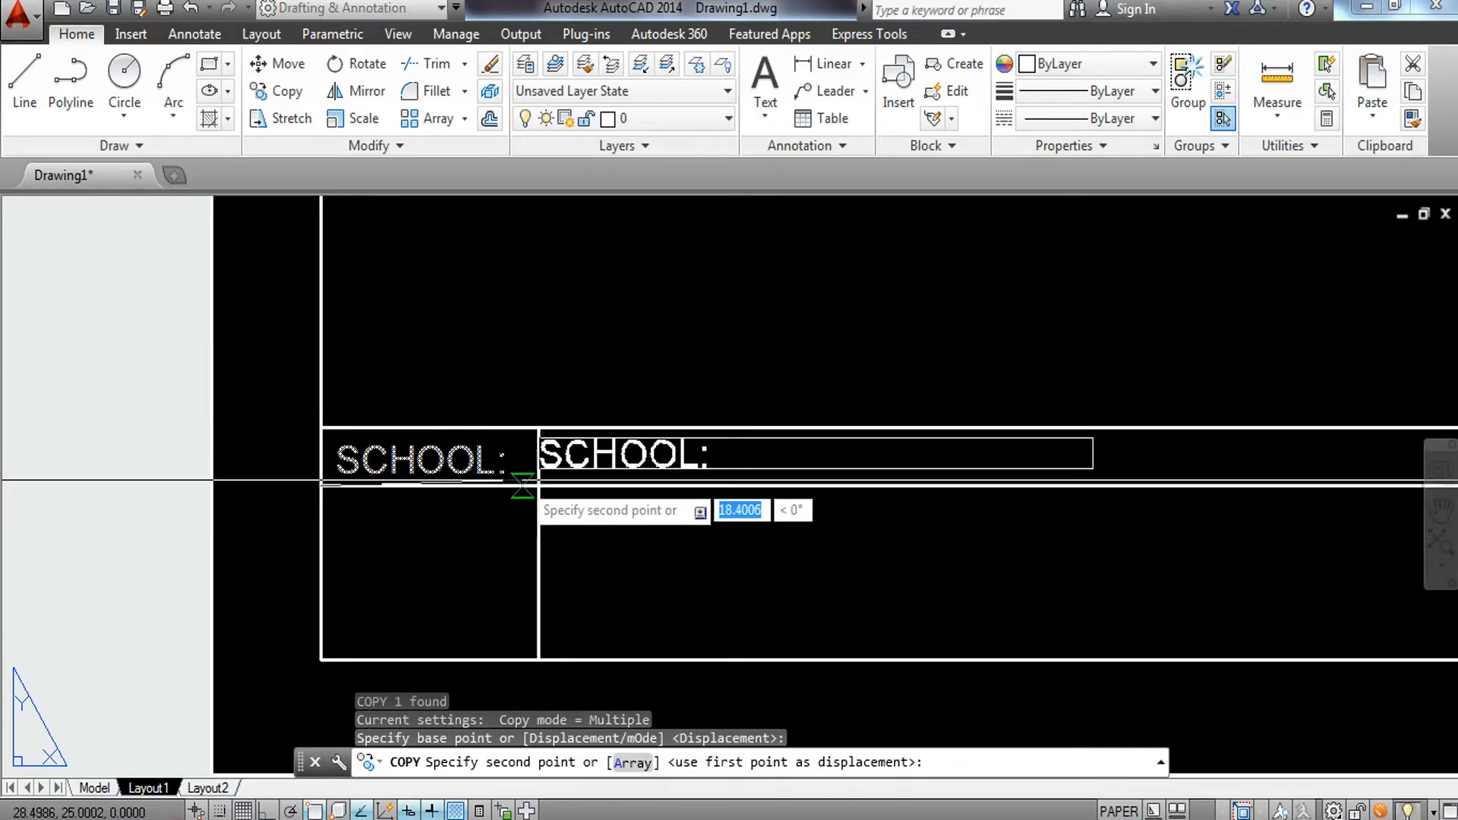
pyautogui.click(539, 486)
pyautogui.scroll(-3, 531, 486)
pyautogui.scroll(4, 690, 493)
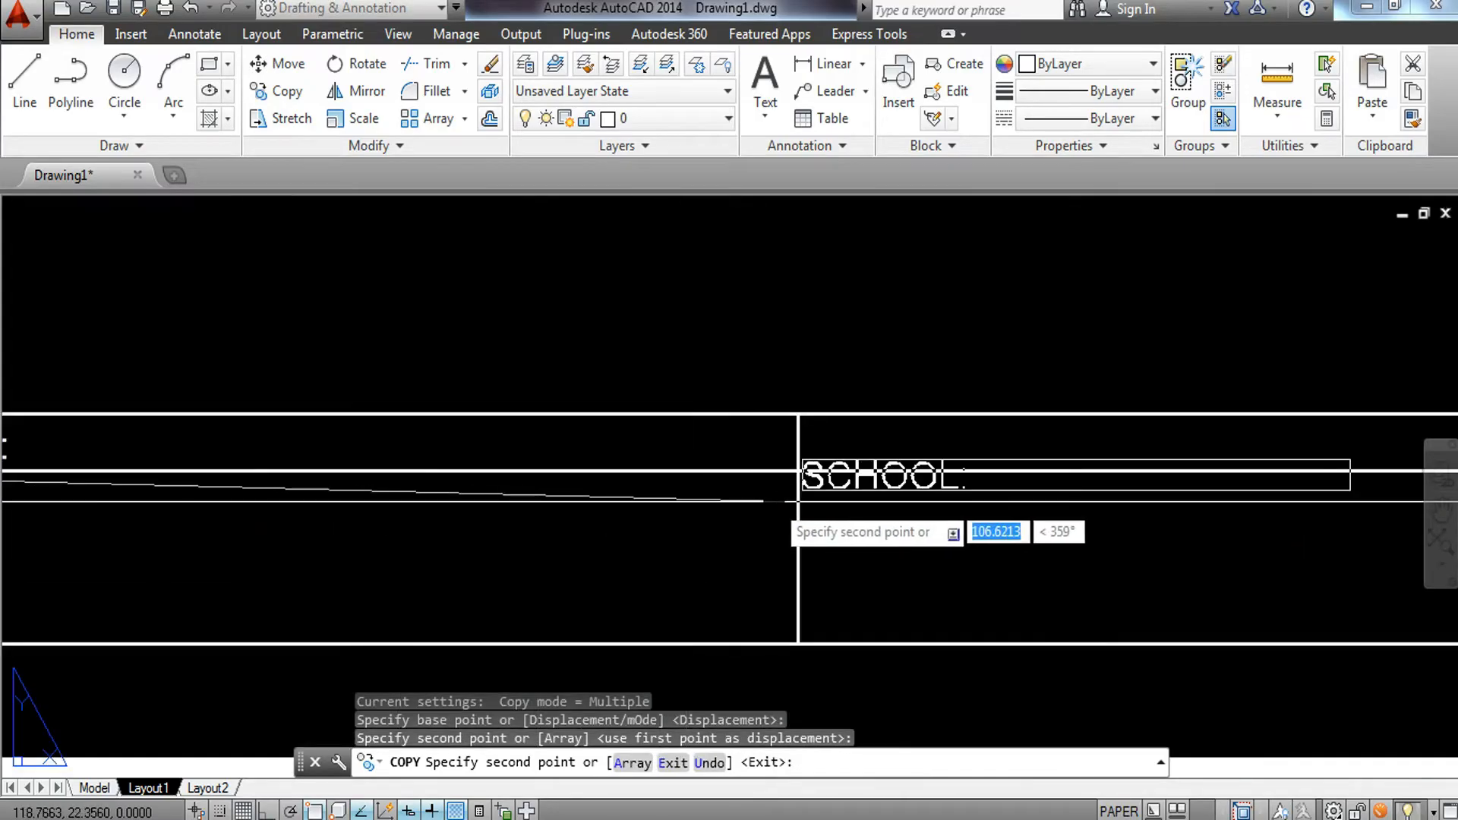
pyautogui.click(797, 472)
pyautogui.scroll(-4, 797, 471)
pyautogui.moveTo(1012, 517); pyautogui.dragTo(988, 526, button='middle')
pyautogui.scroll(5, 765, 466)
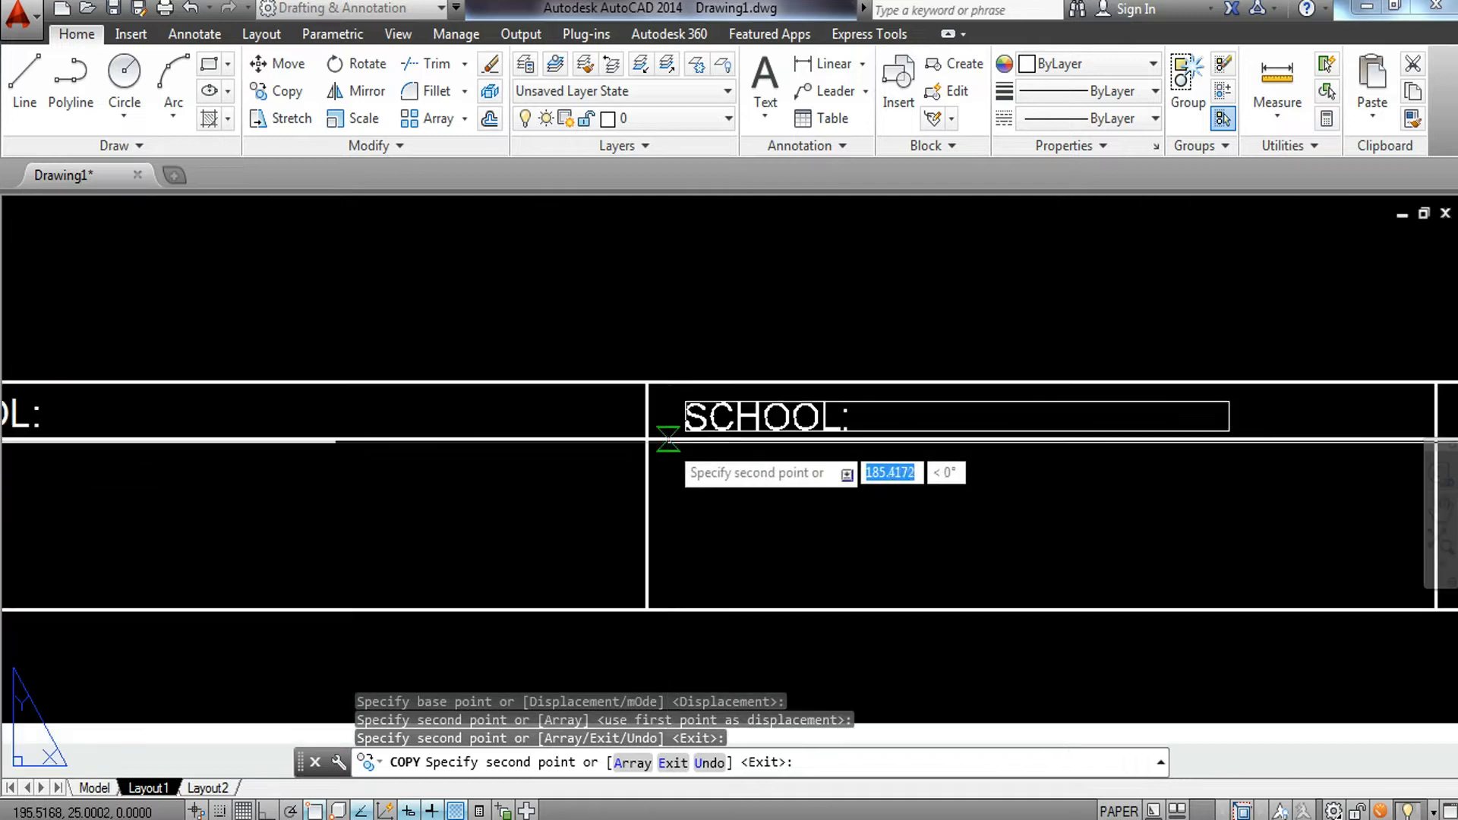
pyautogui.moveTo(991, 472); pyautogui.dragTo(466, 505, button='middle')
pyautogui.click(759, 462)
pyautogui.scroll(-5, 746, 470)
pyautogui.press('Escape')
pyautogui.moveTo(205, 459); pyautogui.dragTo(700, 504, button='middle')
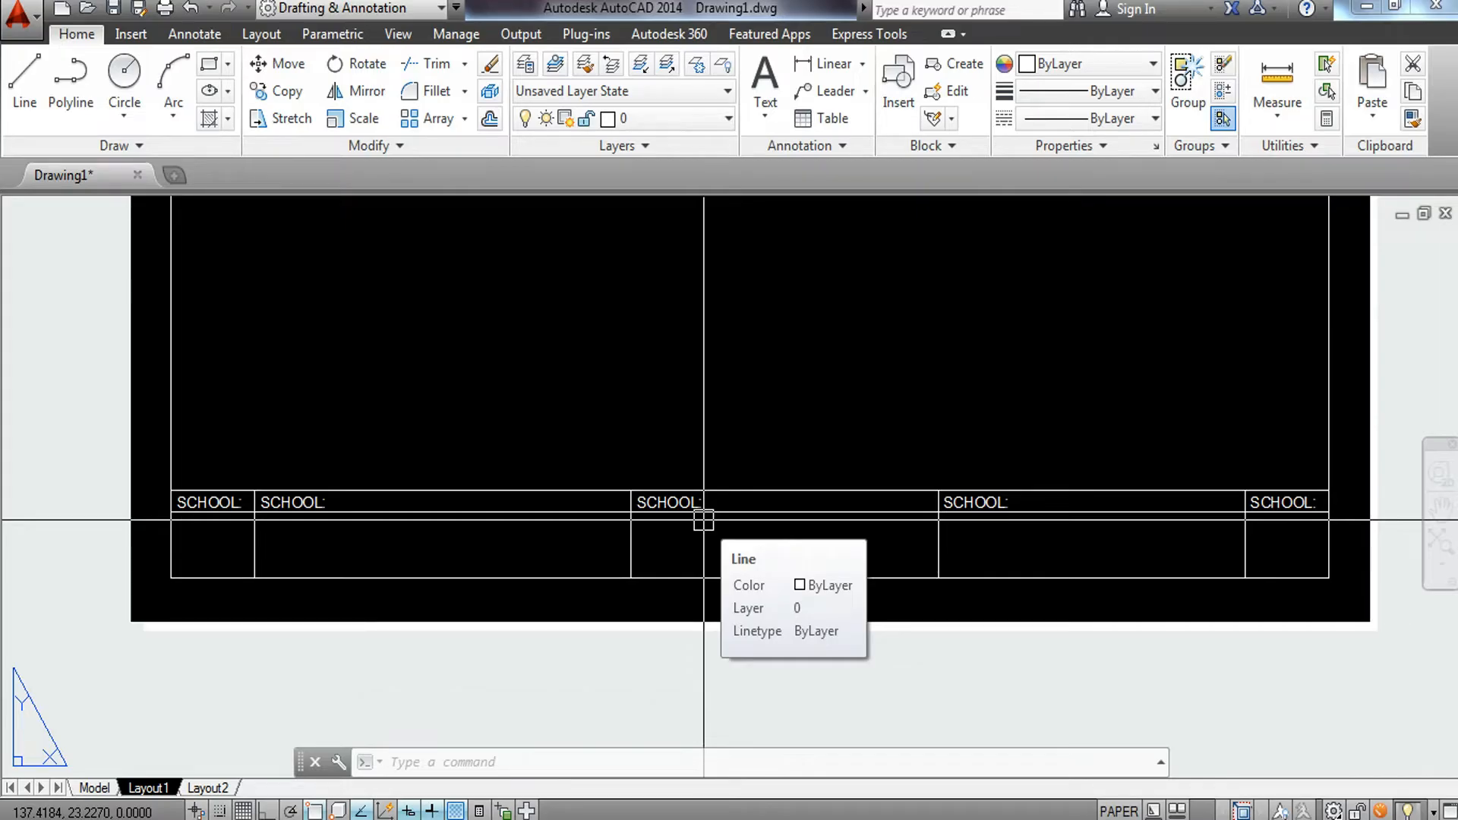
# Edit the second label so it reads PROJECT TITLE:.
pyautogui.scroll(4, 283, 520)
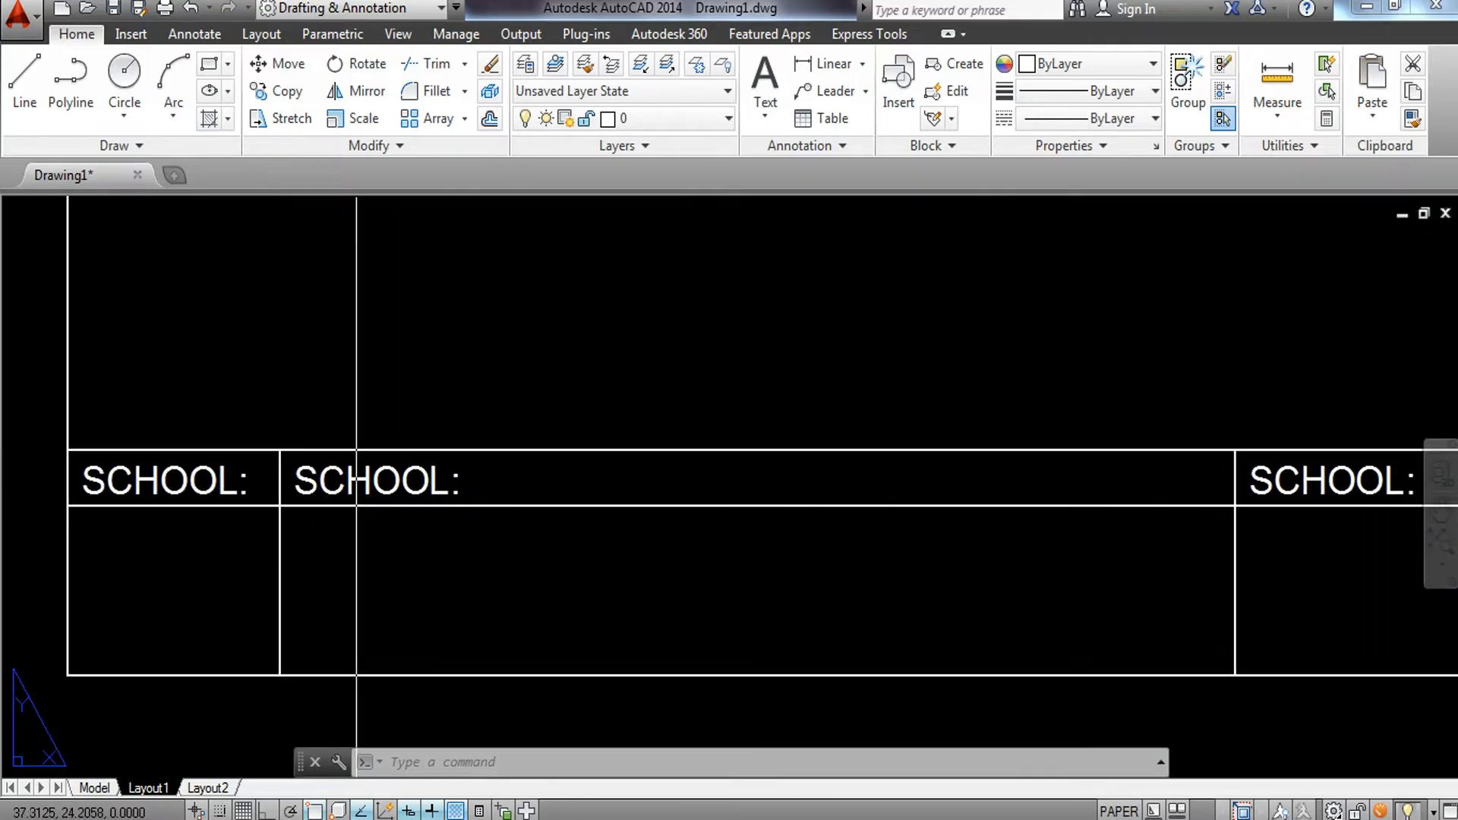
pyautogui.doubleClick(462, 476)
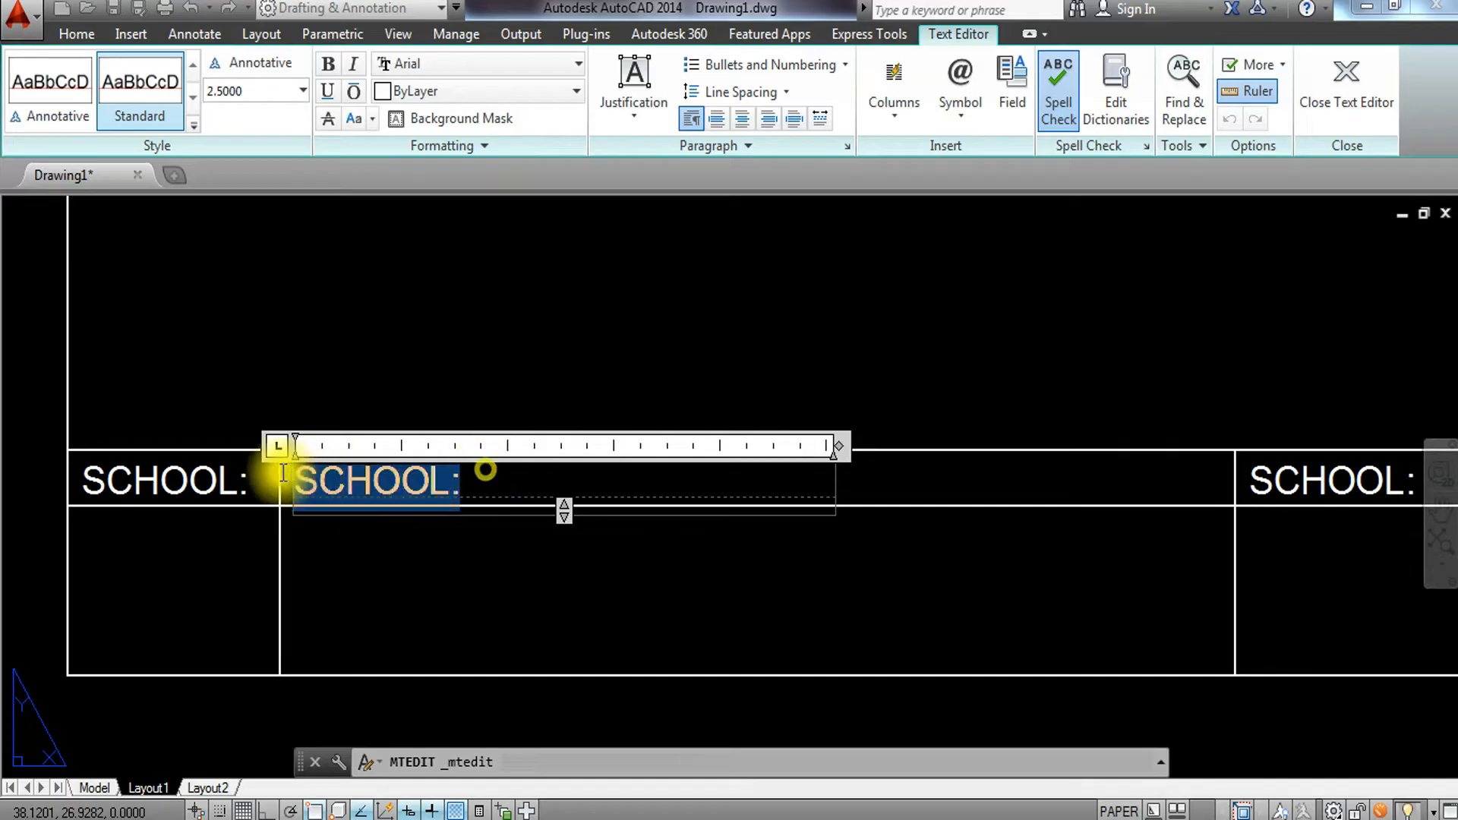
pyautogui.write('PROJECT TI')
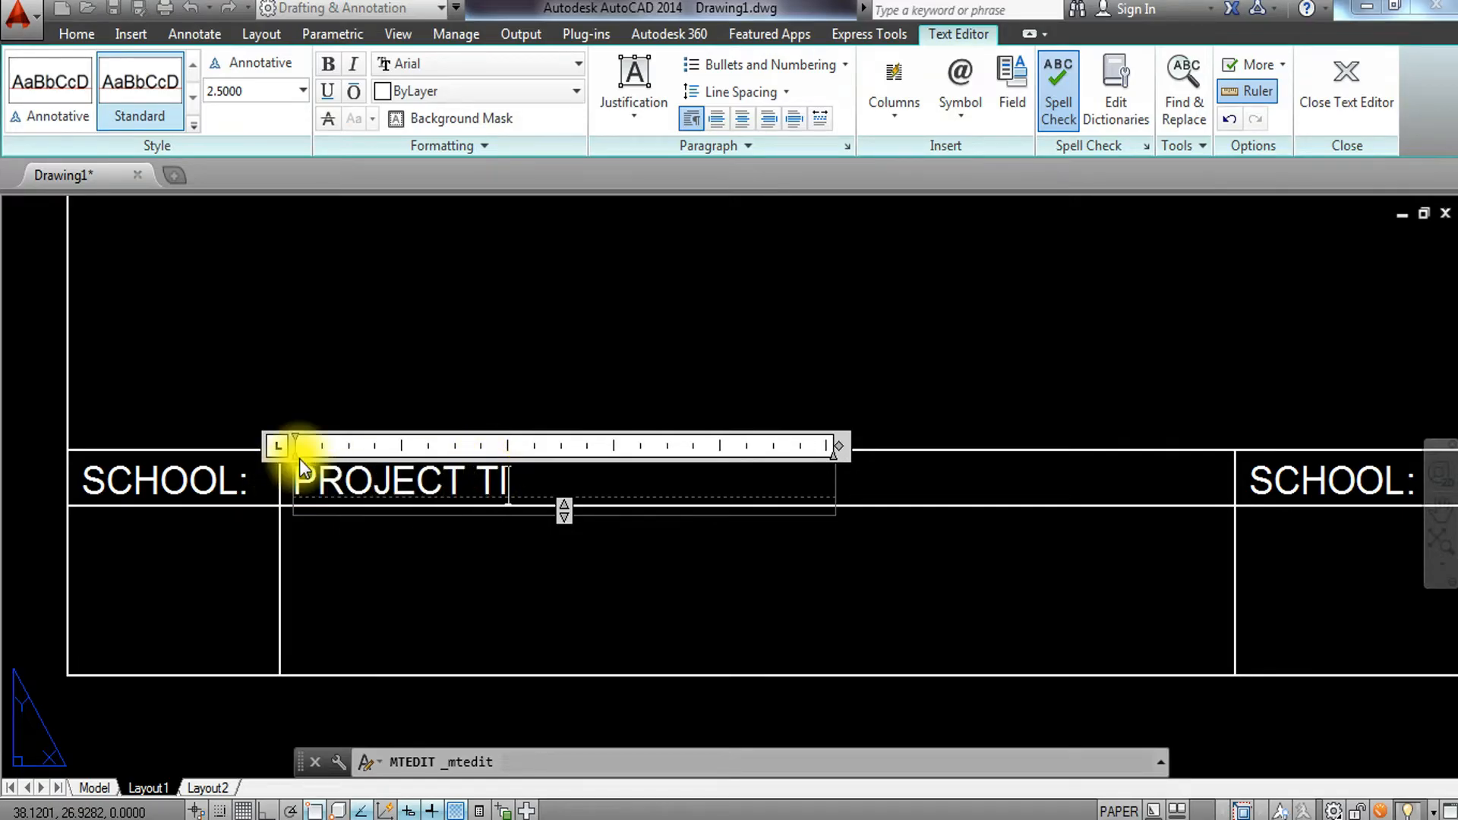
pyautogui.write('TLE:')
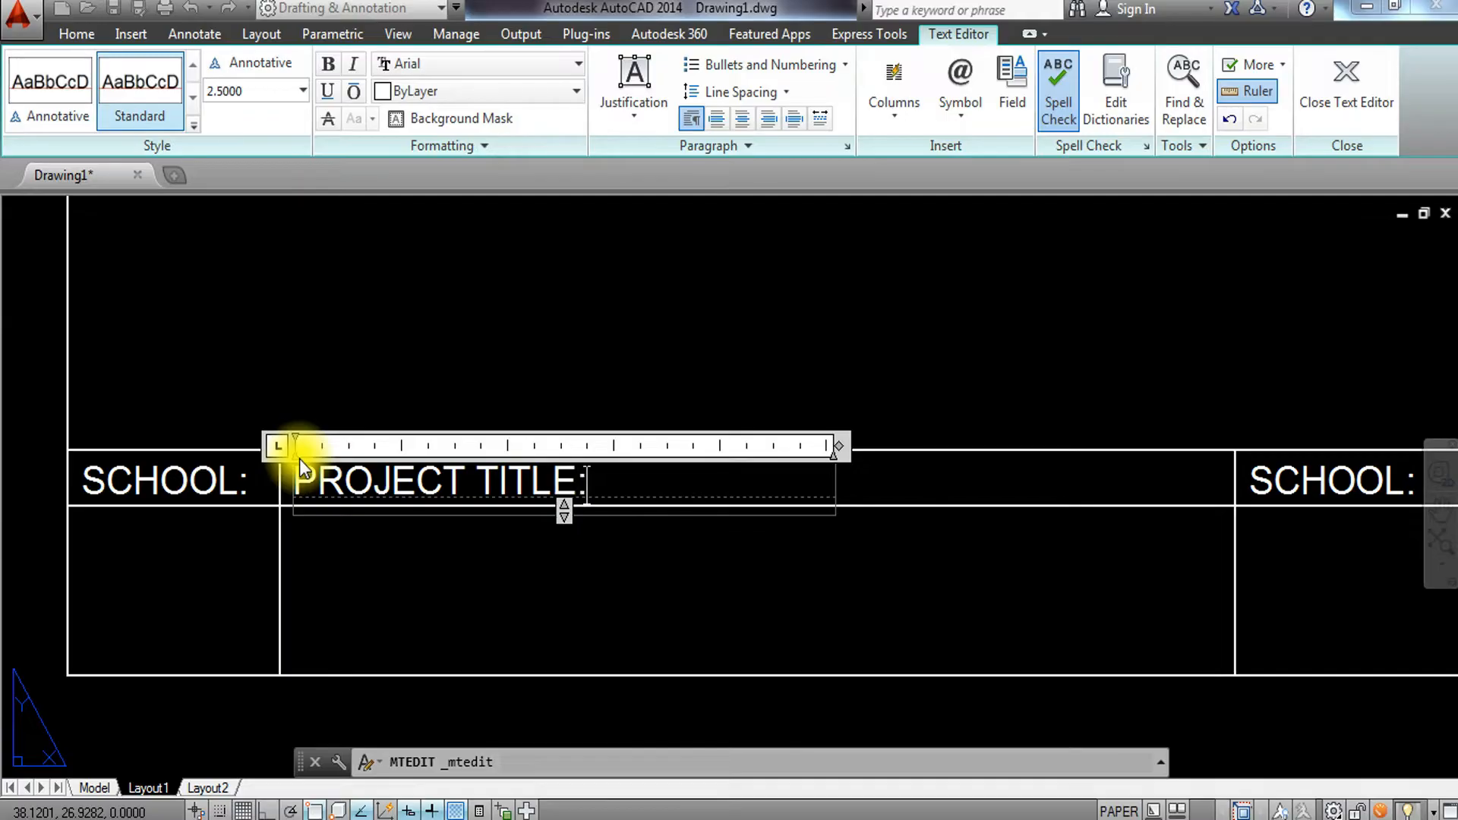
pyautogui.click(389, 393)
# Change the third label's text to PREPARED BY:.
pyautogui.scroll(2, 494, 431)
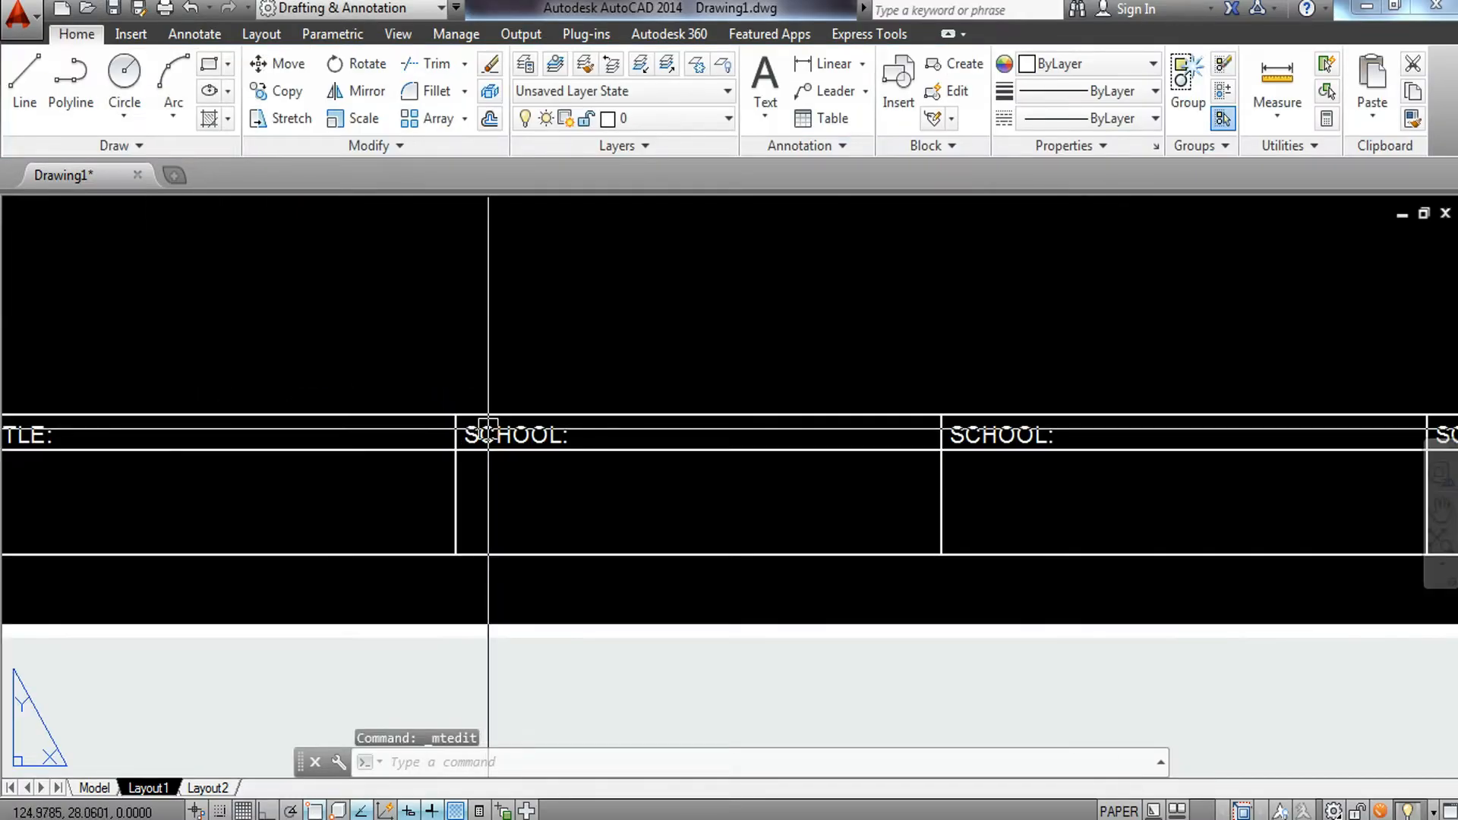
pyautogui.doubleClick(520, 430)
pyautogui.moveTo(585, 432); pyautogui.dragTo(408, 439)
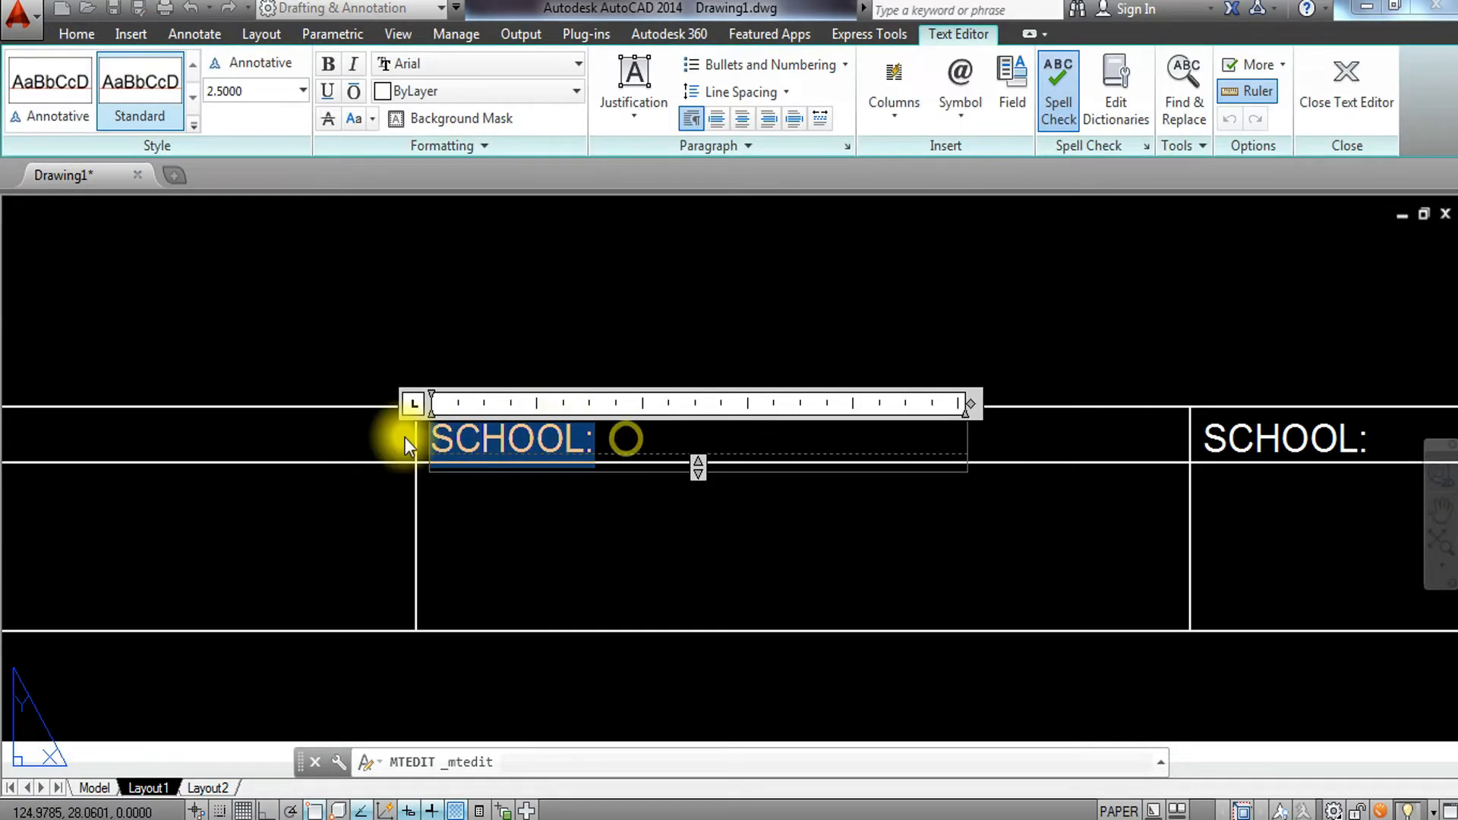
pyautogui.write('PREPARED ')
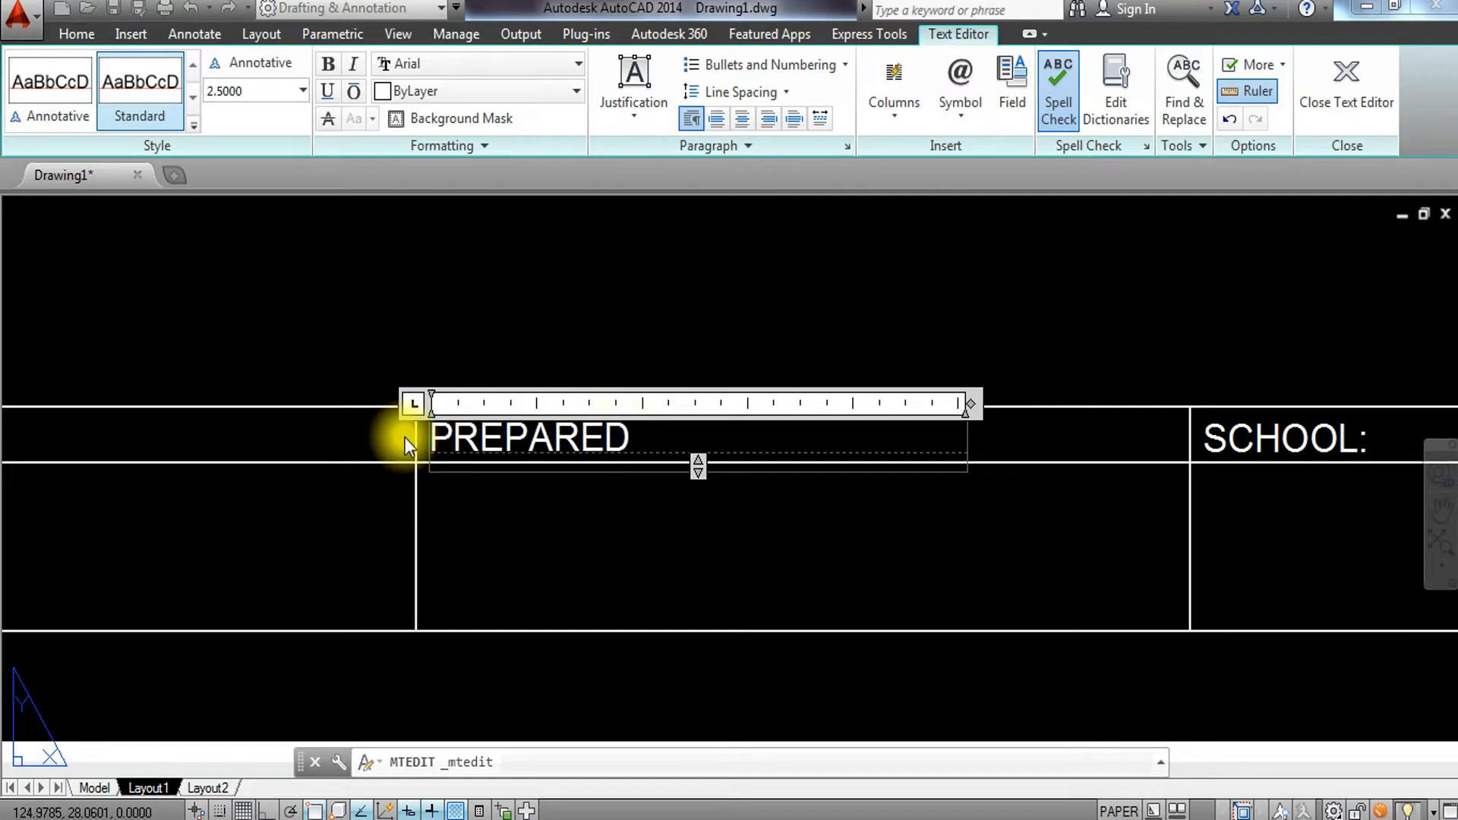
pyautogui.write('BY:')
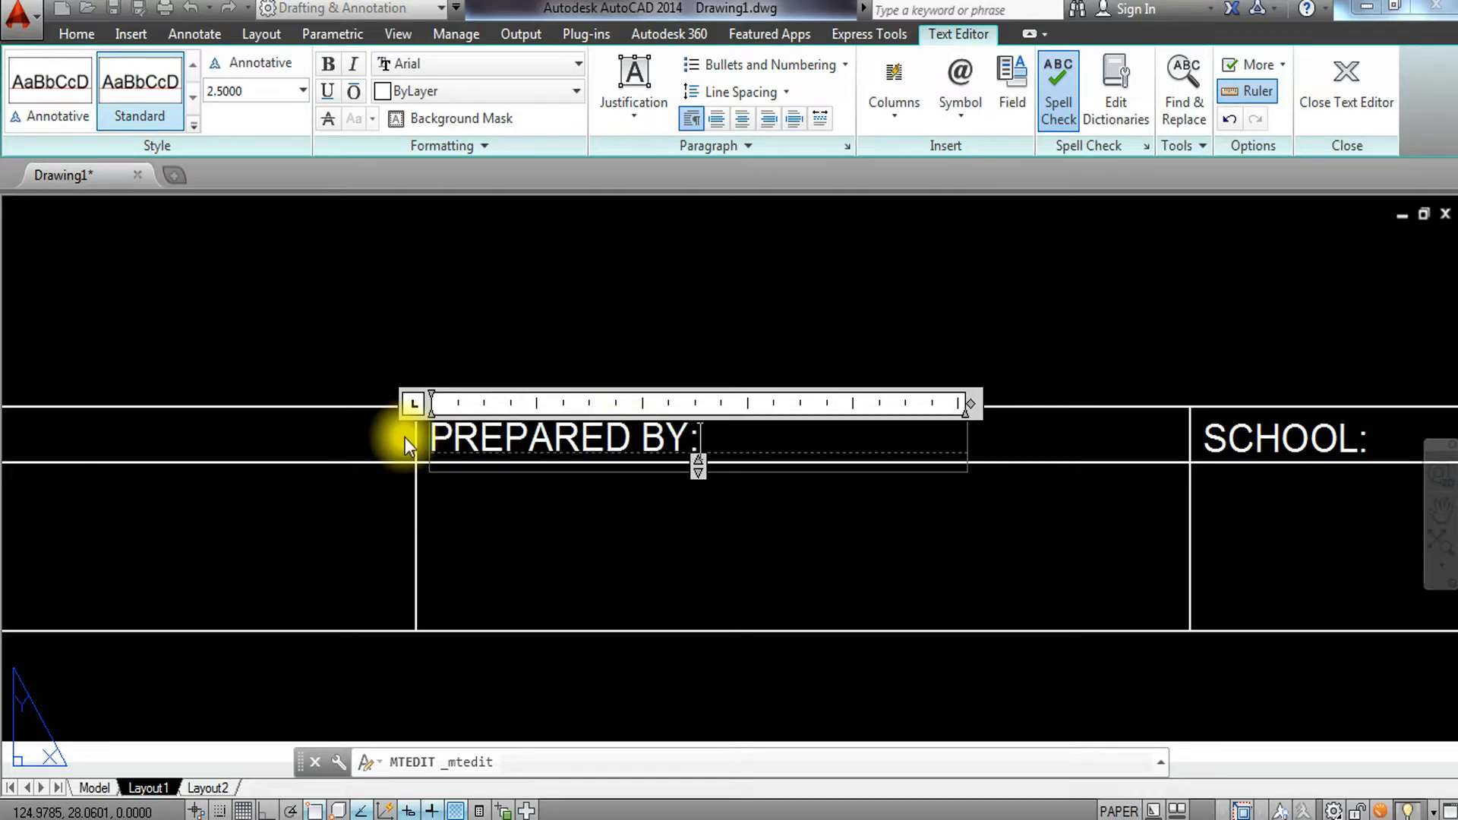
pyautogui.click(681, 330)
# Change the fourth label's text to CHECKED BY:.
pyautogui.moveTo(690, 366); pyautogui.dragTo(76, 397, button='middle')
pyautogui.click(703, 468)
pyautogui.doubleClick(732, 476)
pyautogui.moveTo(767, 465); pyautogui.dragTo(466, 452)
pyautogui.write('CHECKED BY:')
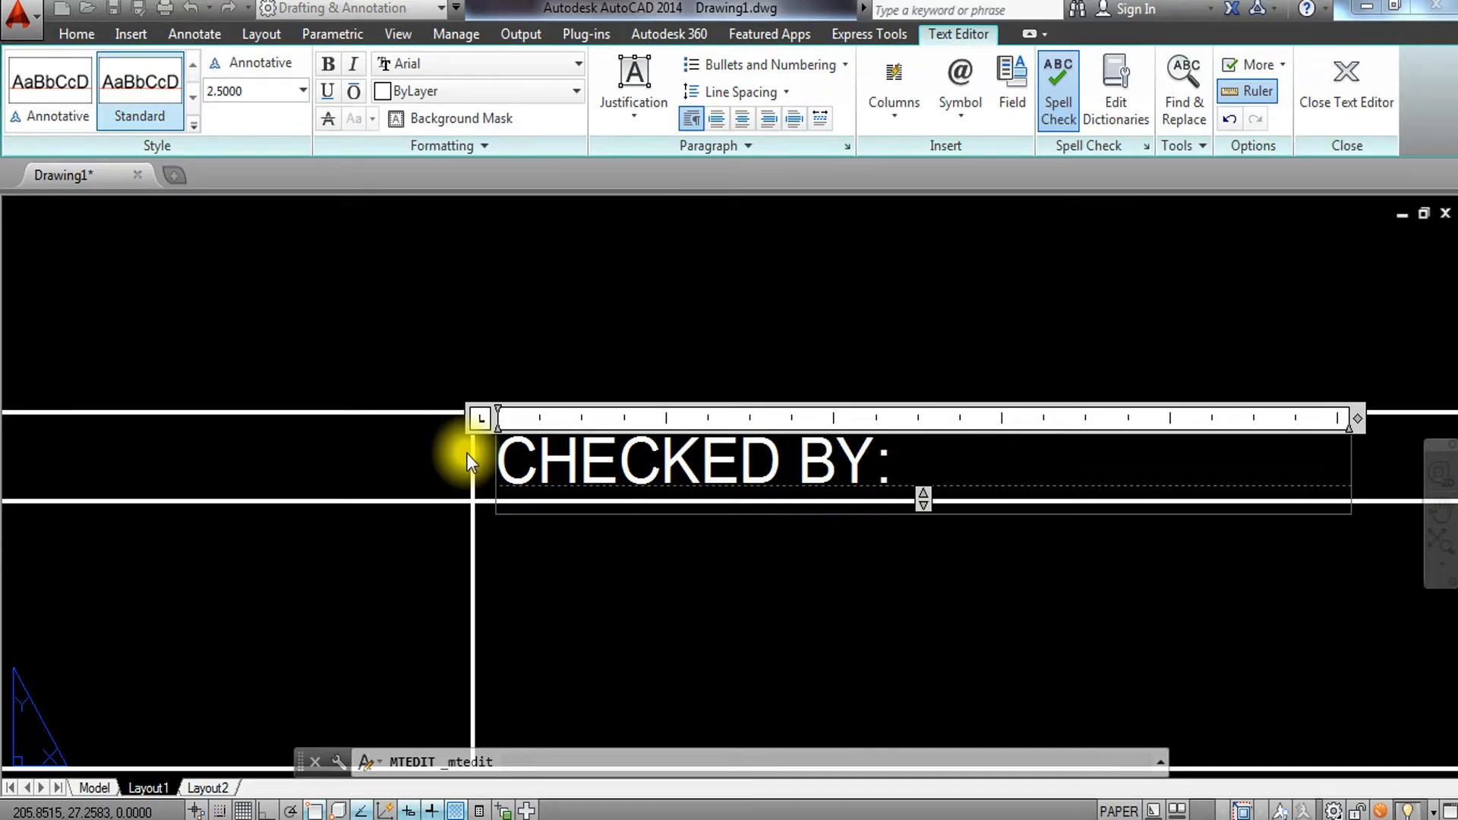
pyautogui.scroll(-3, 467, 453)
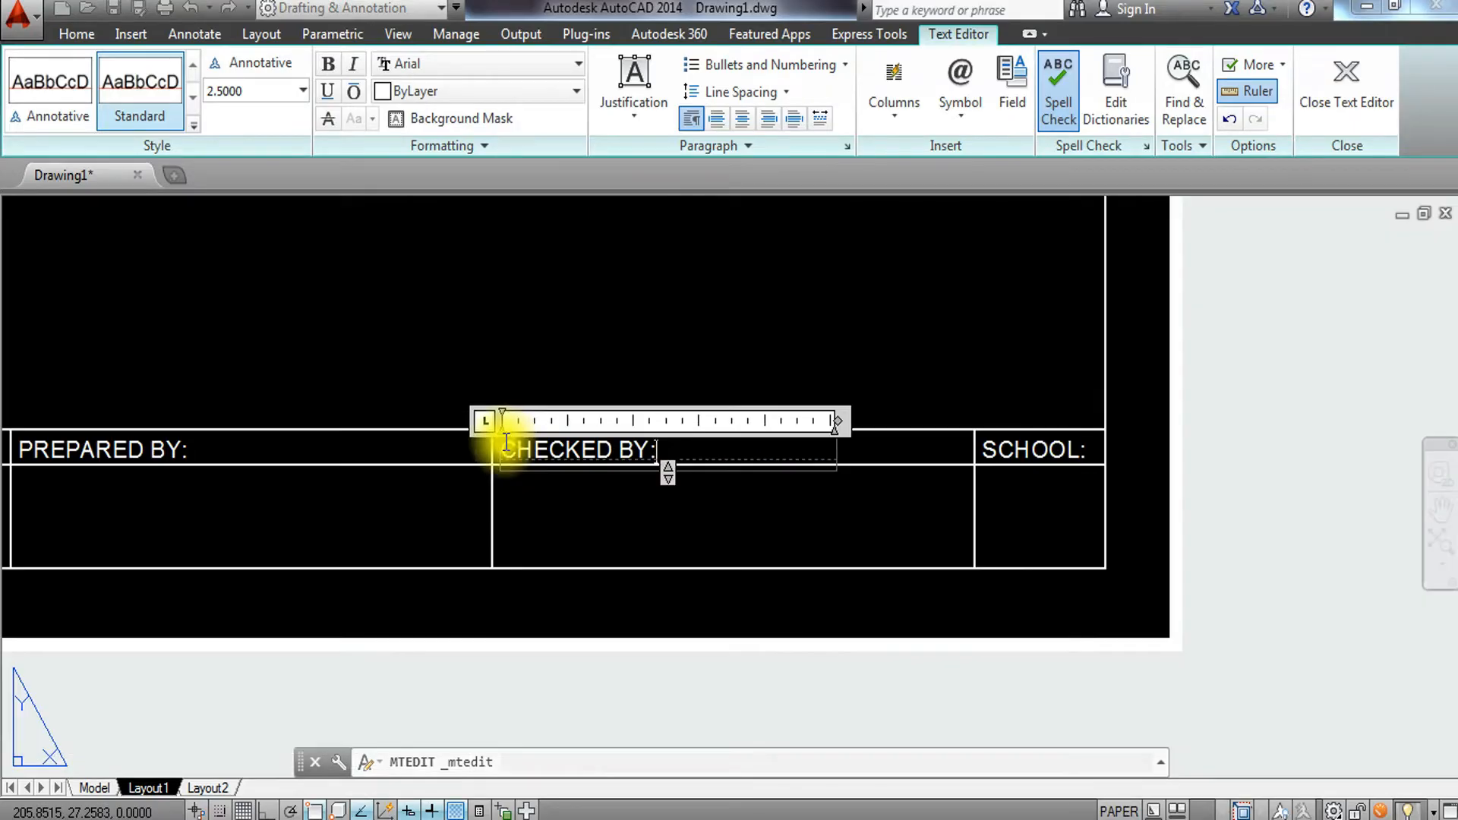
pyautogui.click(982, 455)
# Change the last label's text to RATING:.
pyautogui.scroll(3, 991, 453)
pyautogui.doubleClick(994, 453)
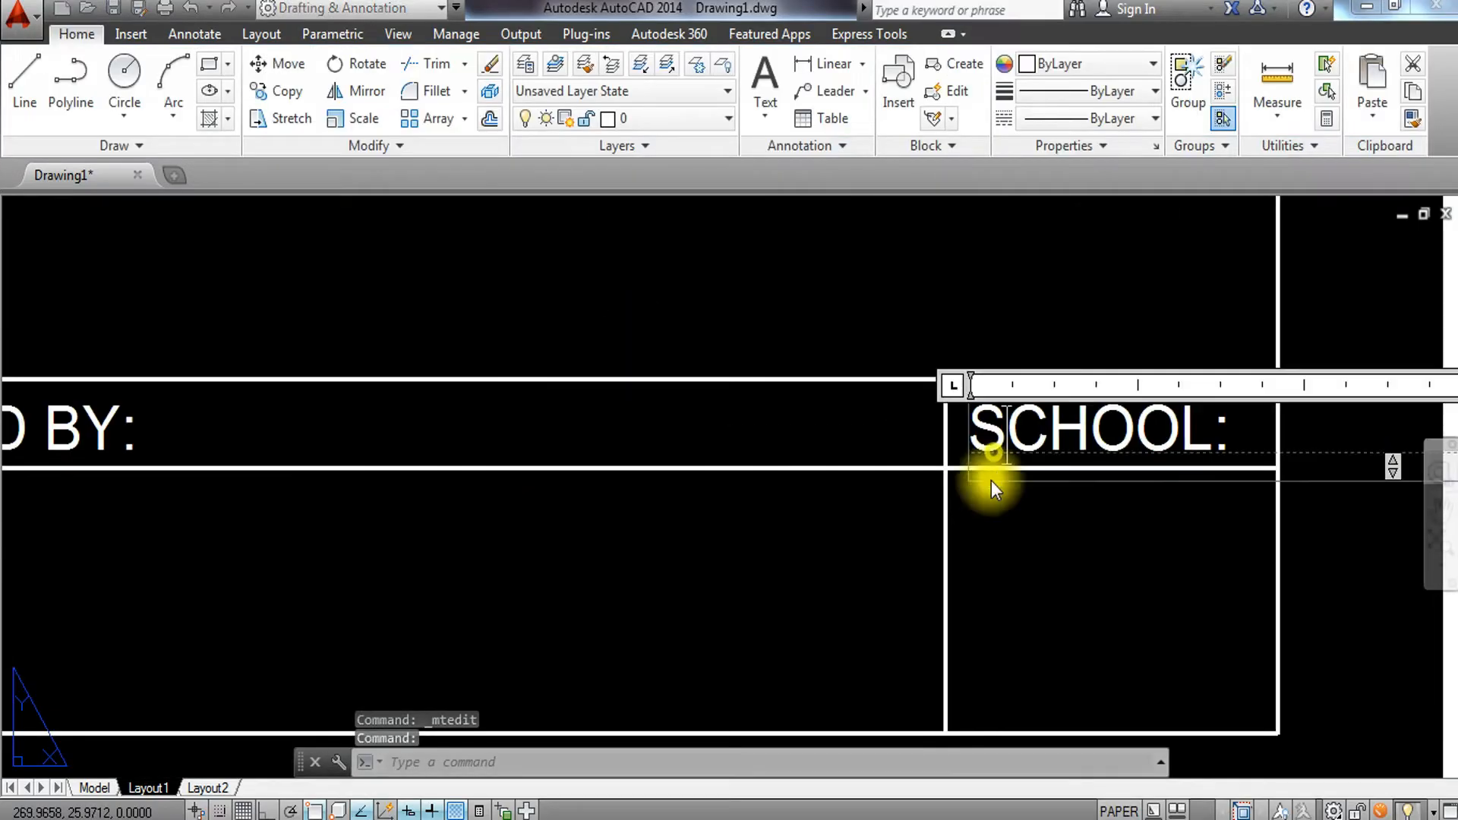
pyautogui.moveTo(1246, 446); pyautogui.dragTo(954, 397)
pyautogui.write('PAR')
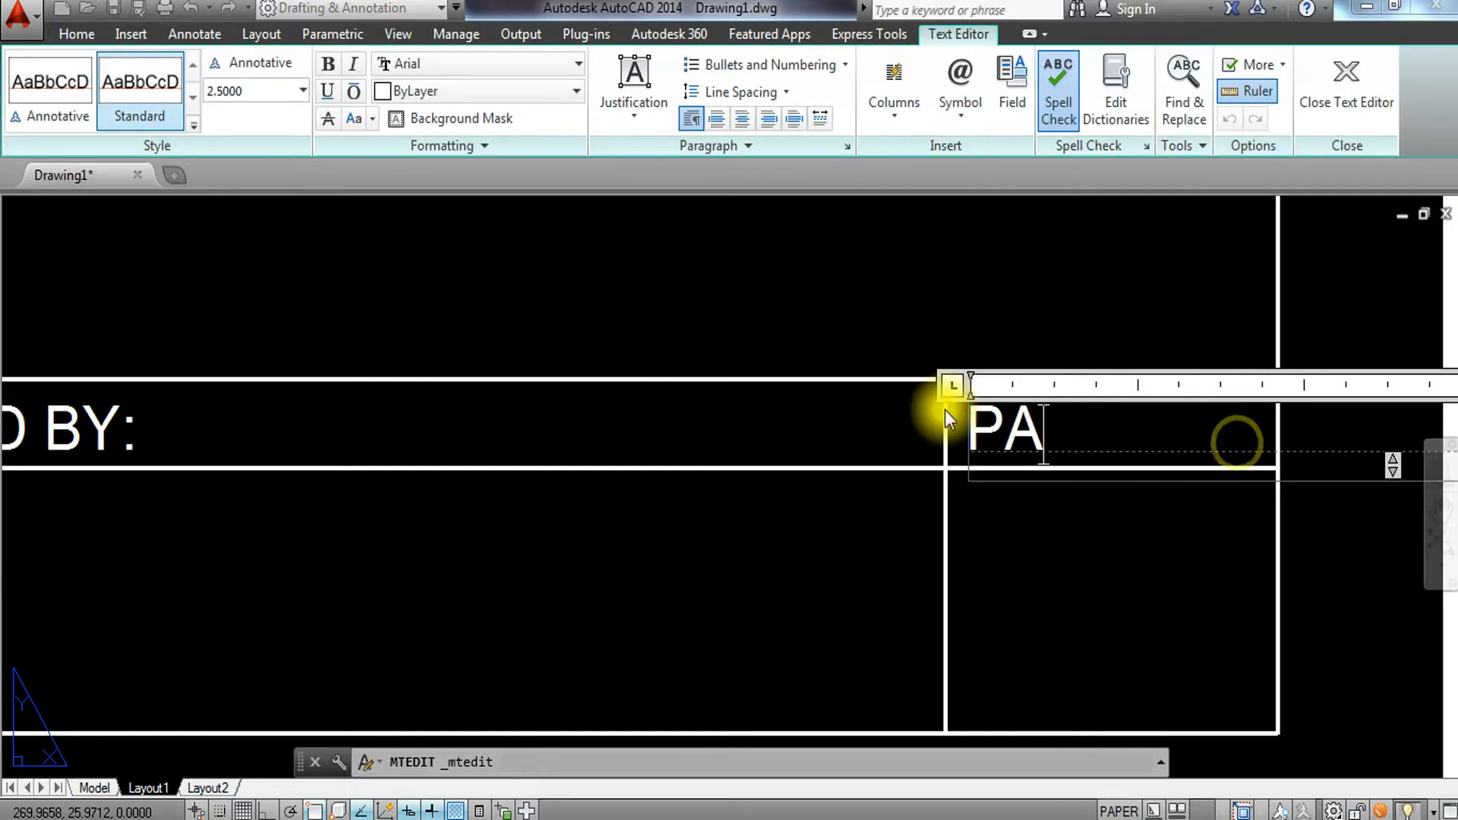
pyautogui.press('BackSpace')
pyautogui.press('BackSpace')
pyautogui.press('BackSpace')
pyautogui.write('RATING:')
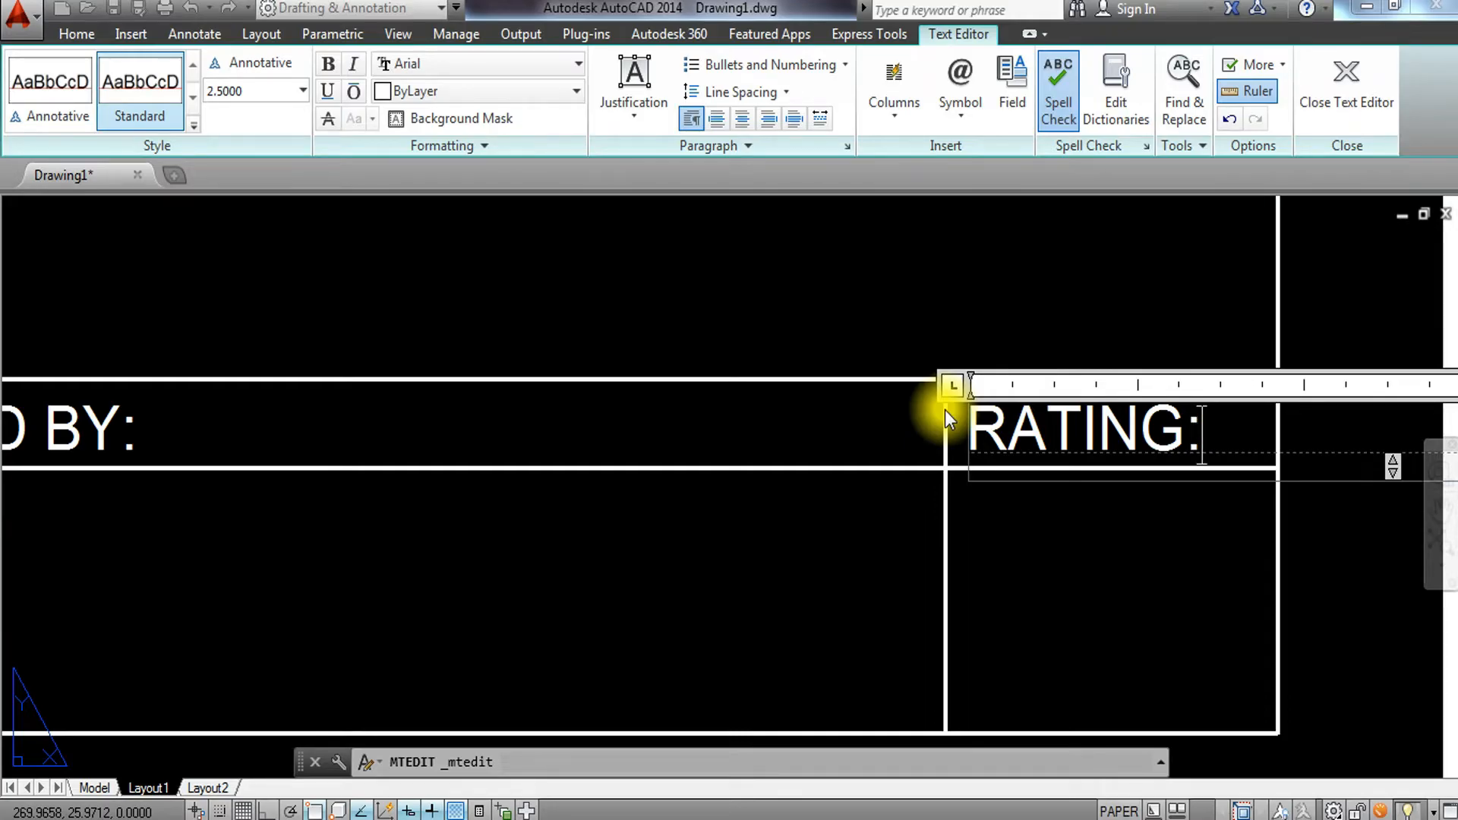
pyautogui.click(875, 344)
# Copy the PROJECT TITLE: label to an empty spot below the sheet.
pyautogui.scroll(-2, 861, 342)
pyautogui.moveTo(566, 519); pyautogui.dragTo(939, 524, button='middle')
pyautogui.scroll(-2, 820, 498)
pyautogui.moveTo(665, 497); pyautogui.dragTo(1140, 563, button='middle')
pyautogui.moveTo(496, 565); pyautogui.dragTo(989, 561, button='middle')
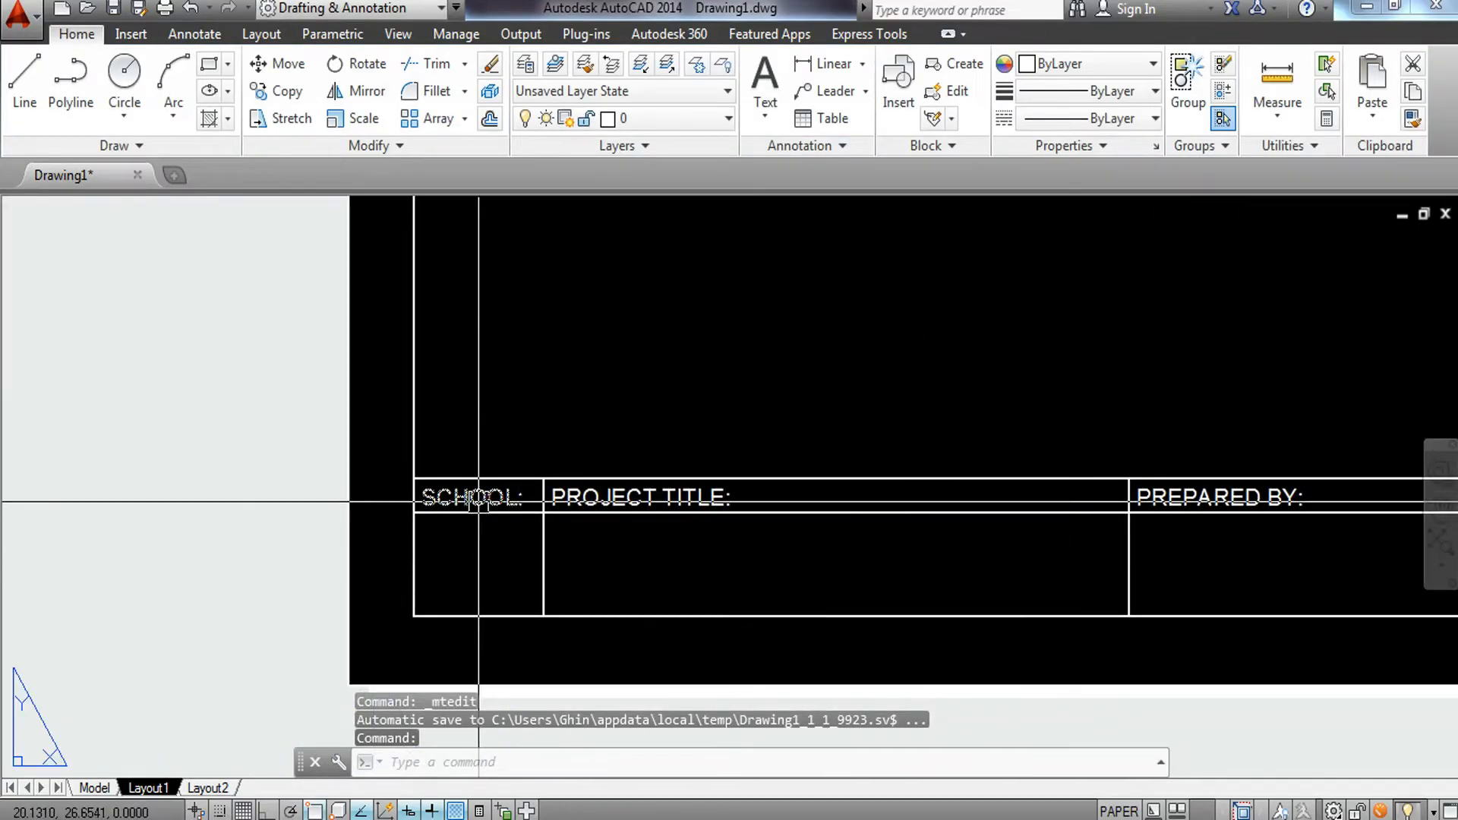
pyautogui.scroll(2, 596, 510)
pyautogui.moveTo(747, 541); pyautogui.dragTo(629, 524, button='middle')
pyautogui.scroll(-1, 624, 481)
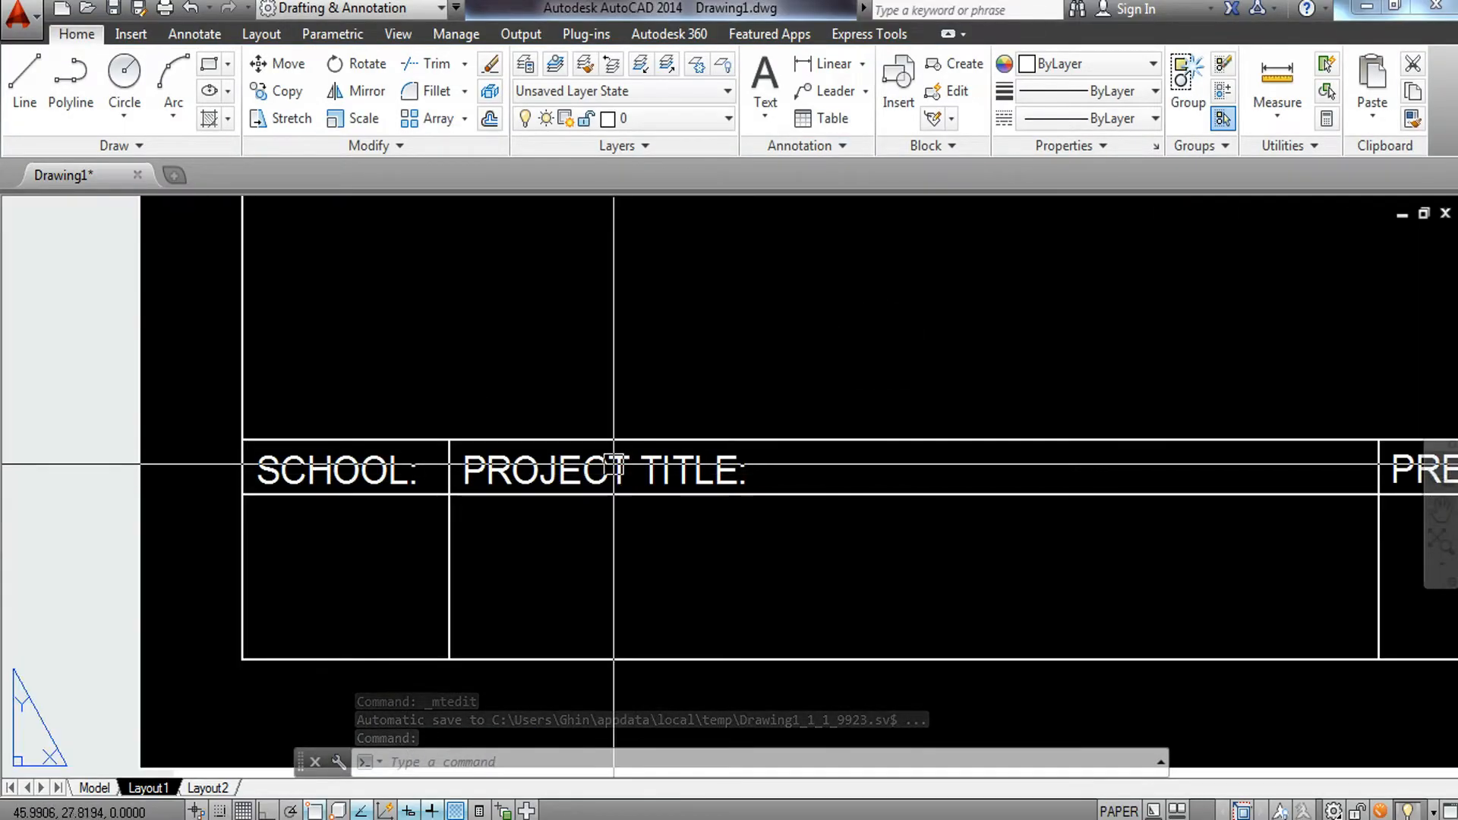
pyautogui.click(608, 472)
pyautogui.write('CO')
pyautogui.press('Return')
pyautogui.click(578, 462)
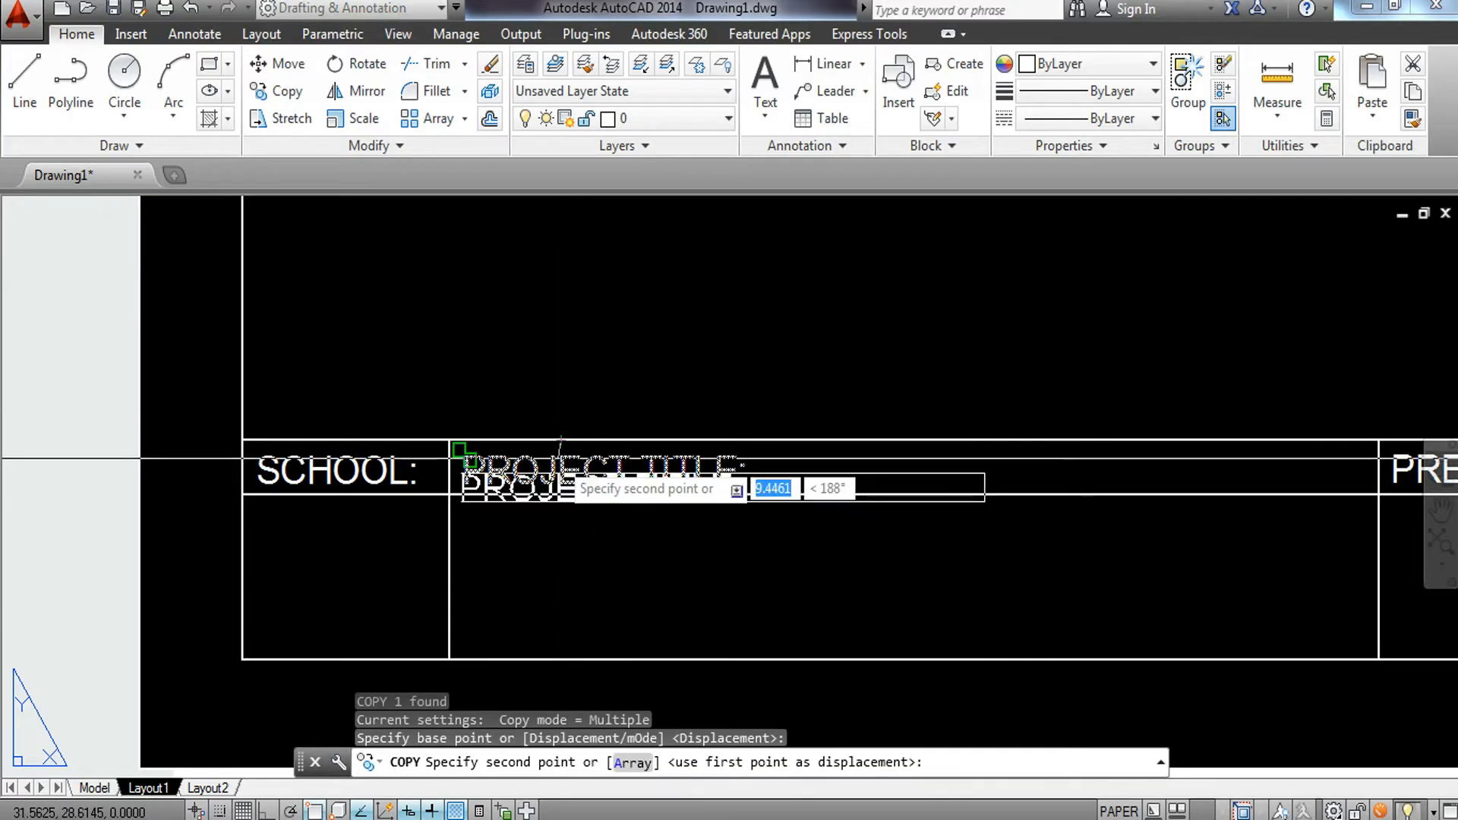
pyautogui.scroll(-4, 586, 485)
pyautogui.click(636, 571)
pyautogui.press('Escape')
# Set the copied text's height to 4 and widen its text box.
pyautogui.scroll(4, 658, 600)
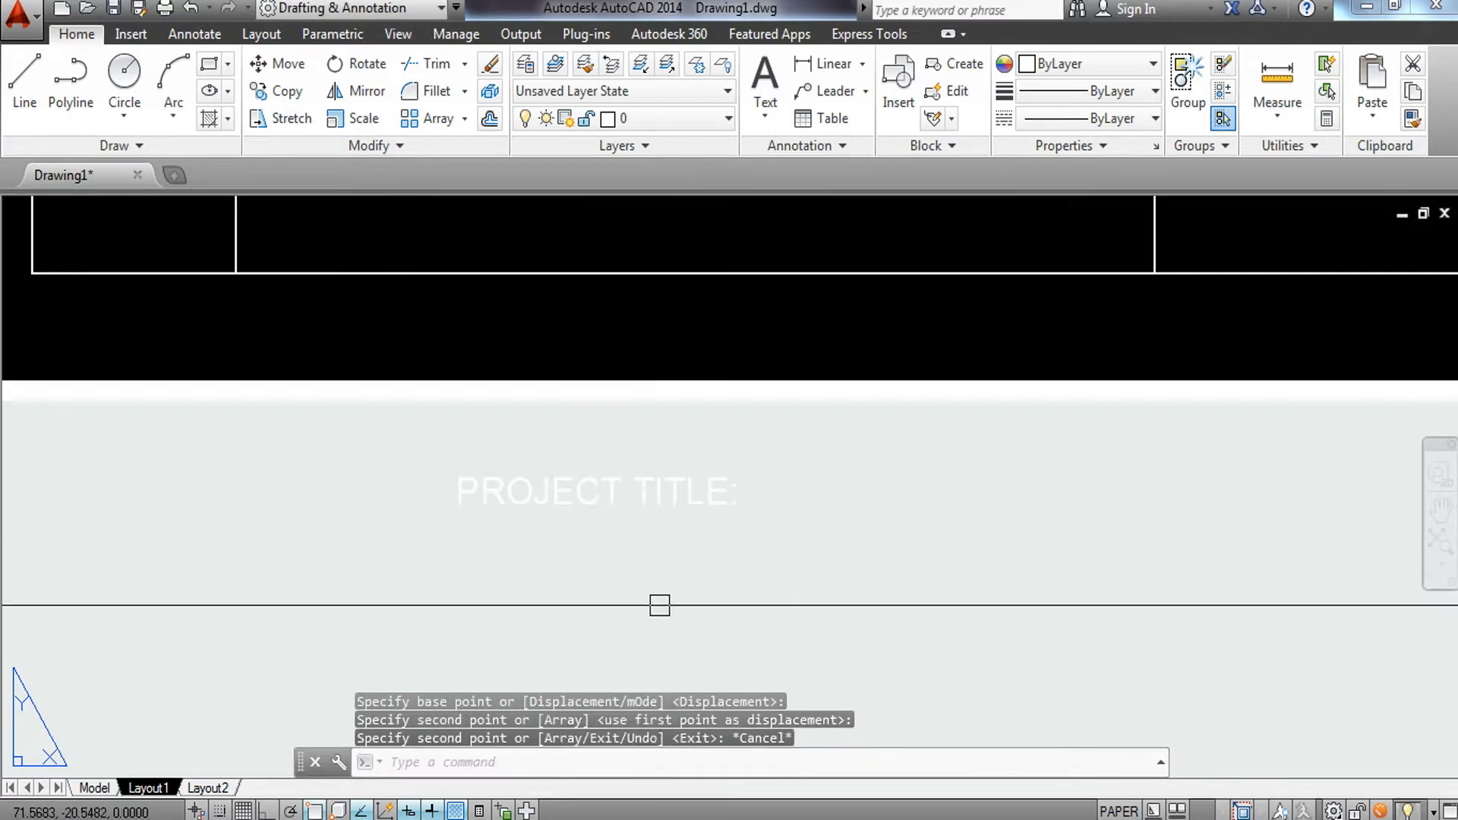
pyautogui.doubleClick(606, 500)
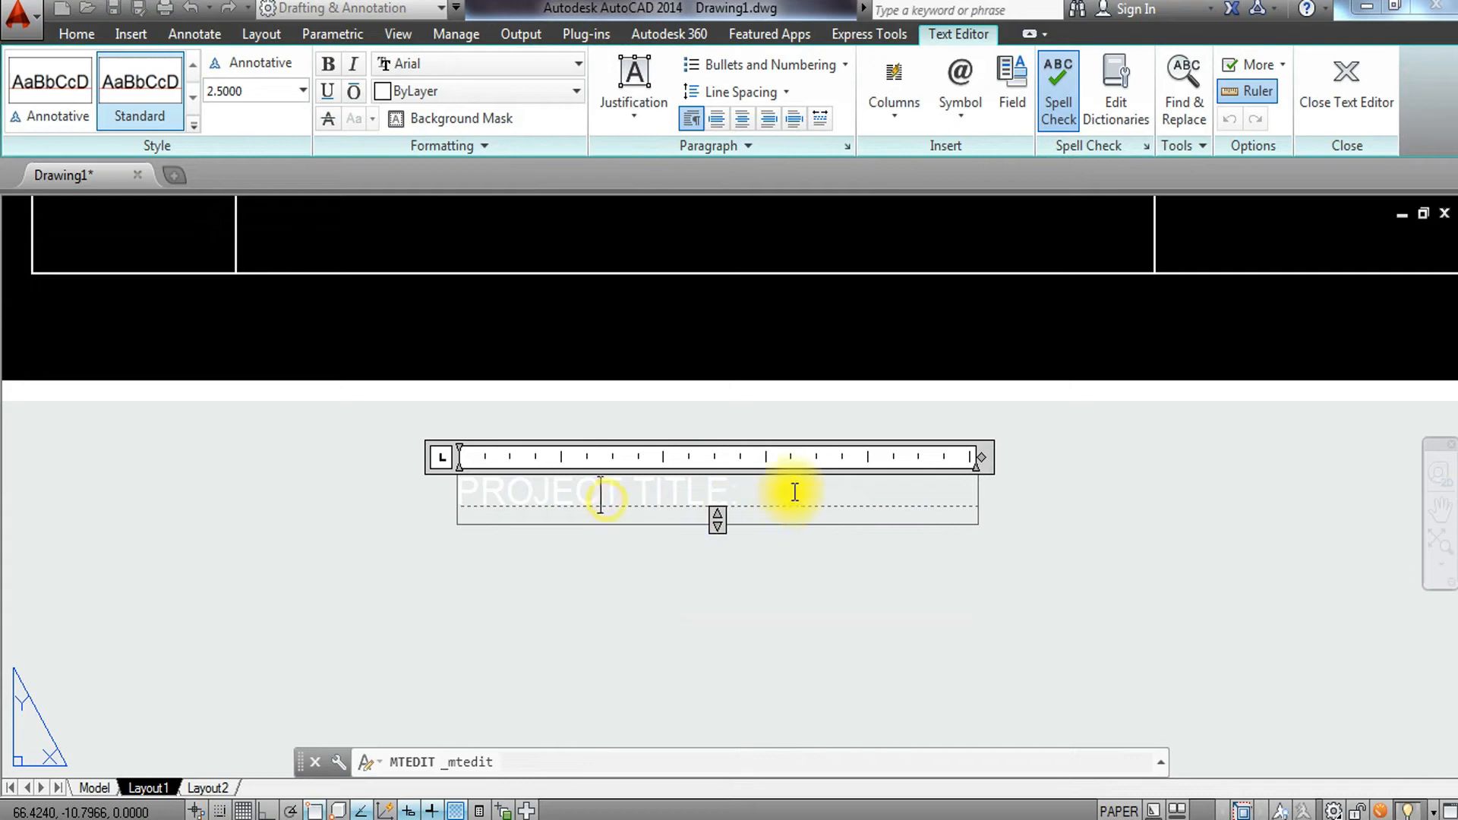
pyautogui.moveTo(794, 492); pyautogui.dragTo(396, 482)
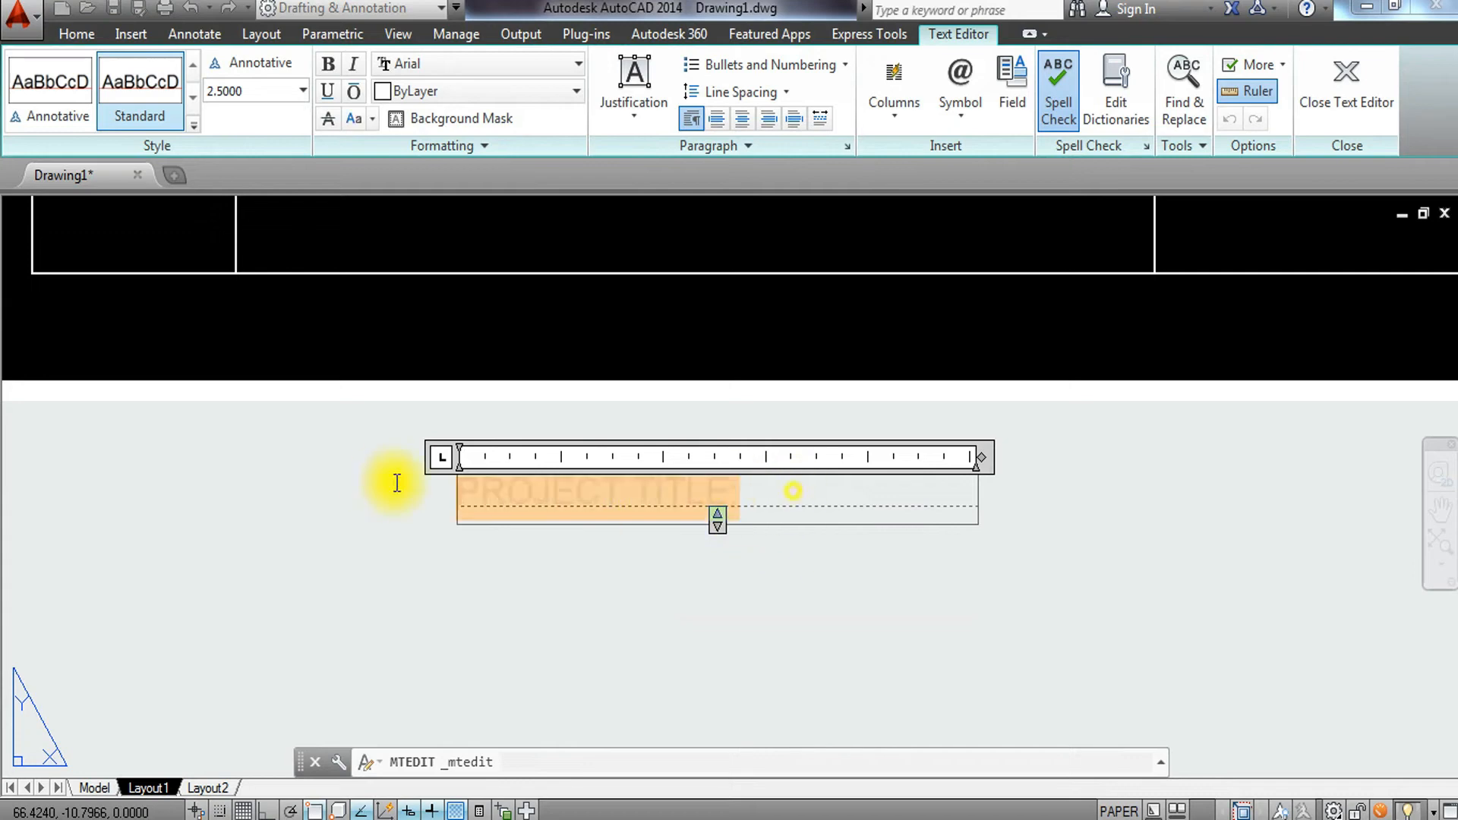
pyautogui.click(261, 90)
pyautogui.write('4')
pyautogui.press('Return')
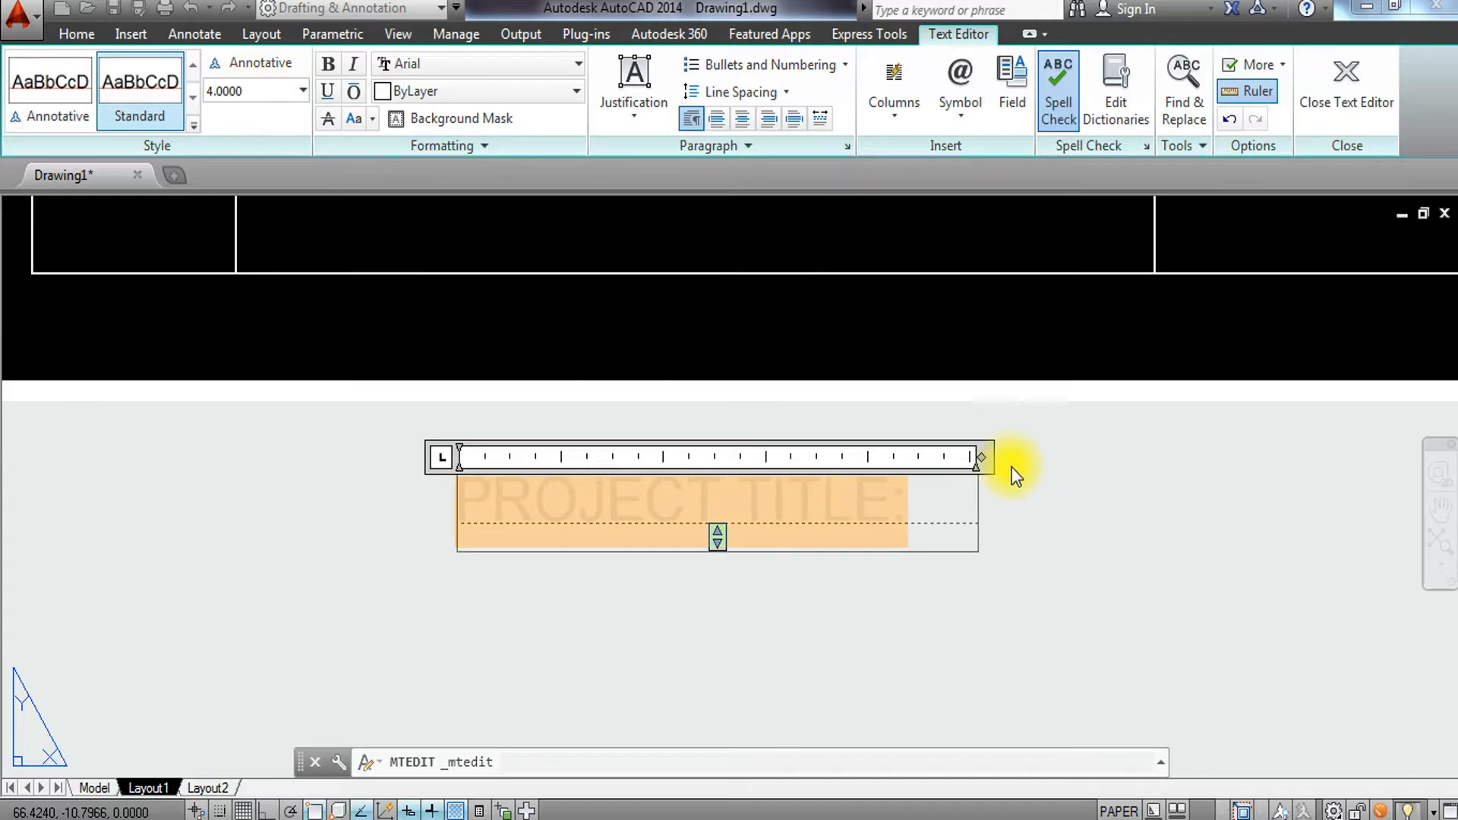
pyautogui.moveTo(981, 457); pyautogui.dragTo(1184, 457)
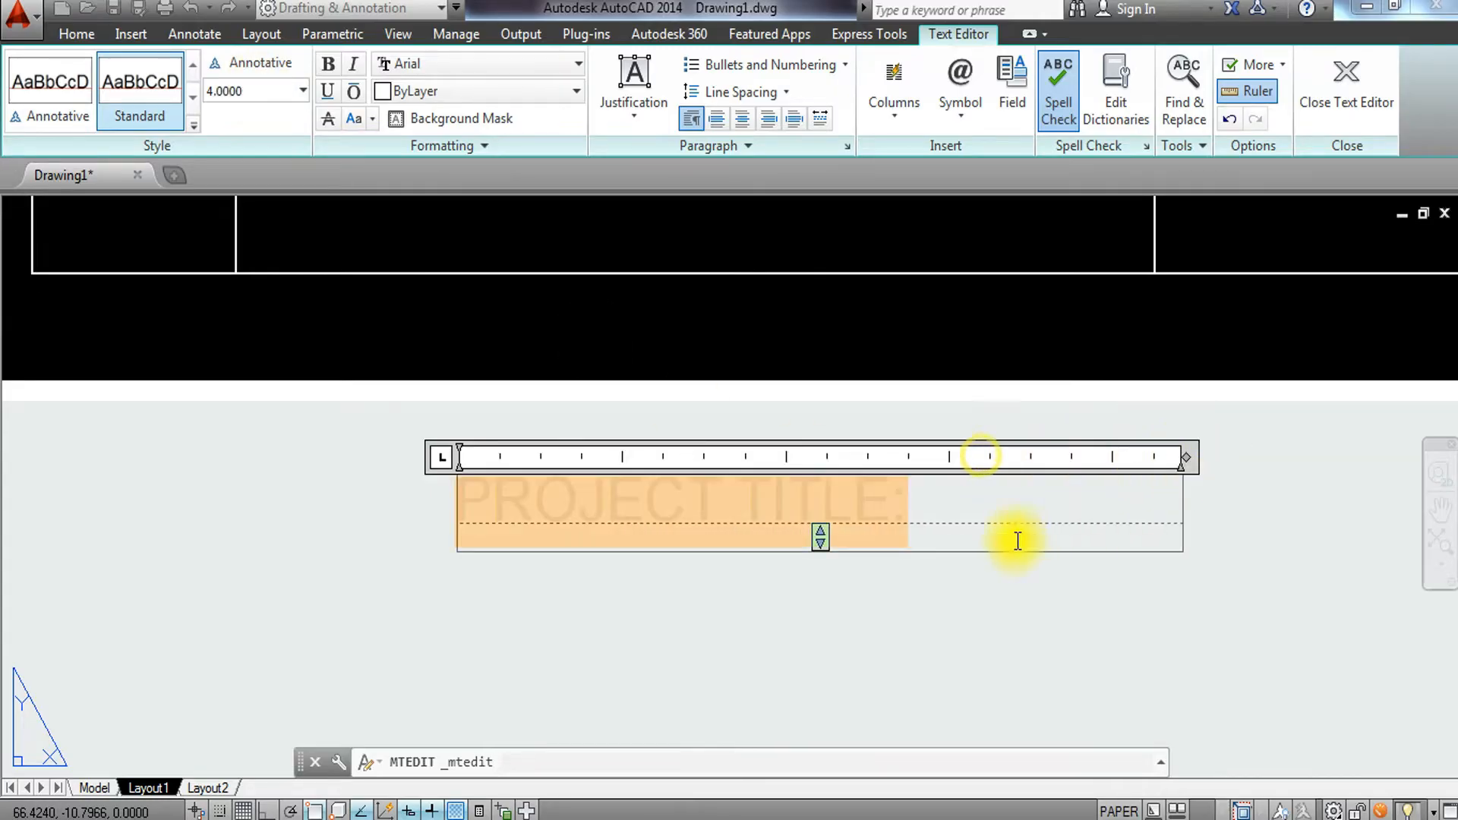
# Replace the copied text with PROPOSED 1- BEDROOM on one line and FLOOR PLAN on the next.
pyautogui.moveTo(961, 510); pyautogui.dragTo(457, 512)
pyautogui.write('FLOOR')
pyautogui.press('BackSpace')
pyautogui.press('BackSpace')
pyautogui.press('BackSpace')
pyautogui.press('BackSpace')
pyautogui.press('BackSpace')
pyautogui.write('PROPOSED 1- BEDROOM')
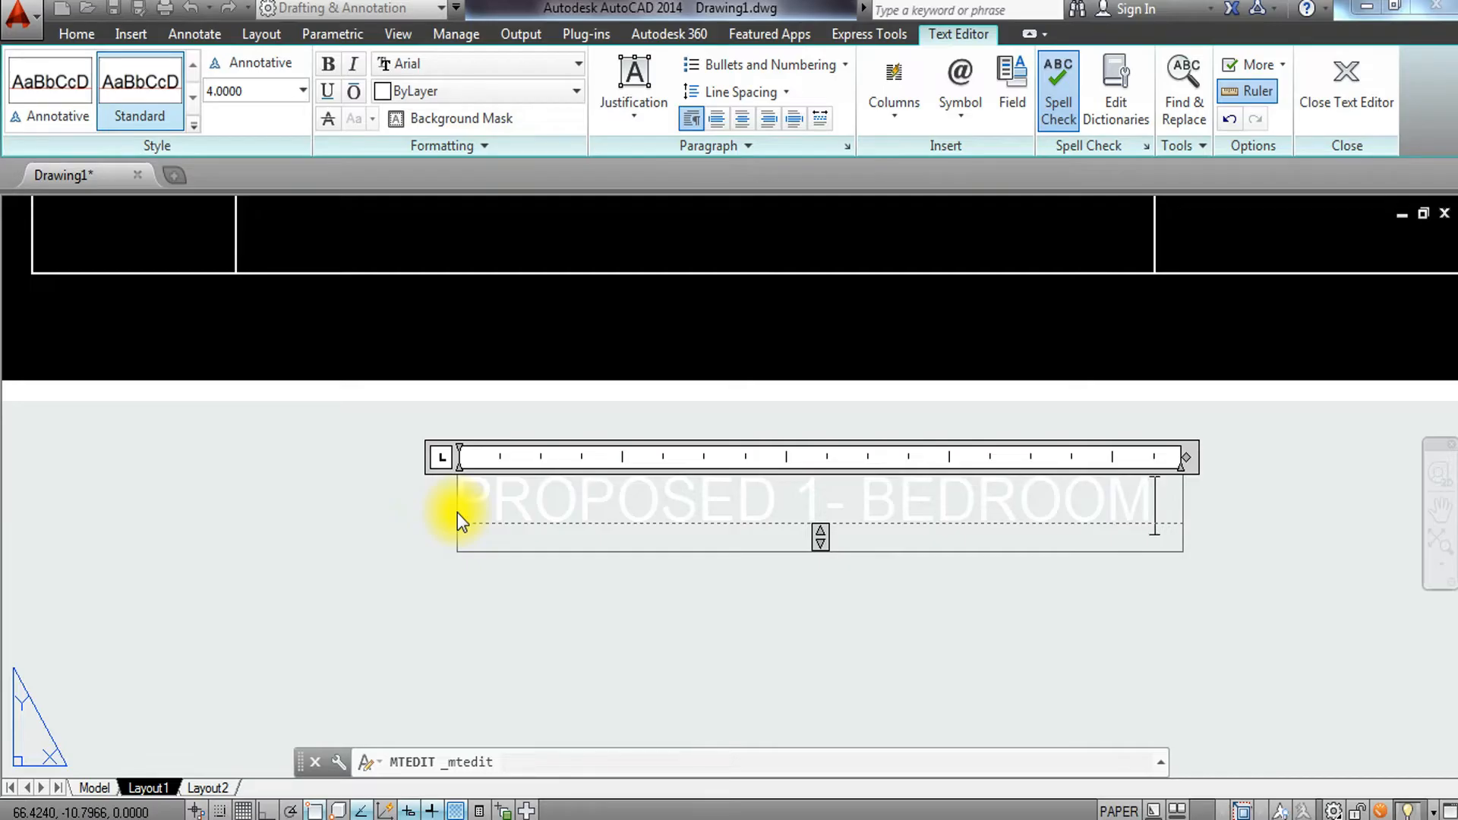
pyautogui.press('Return')
pyautogui.write('FLOOR PLAN')
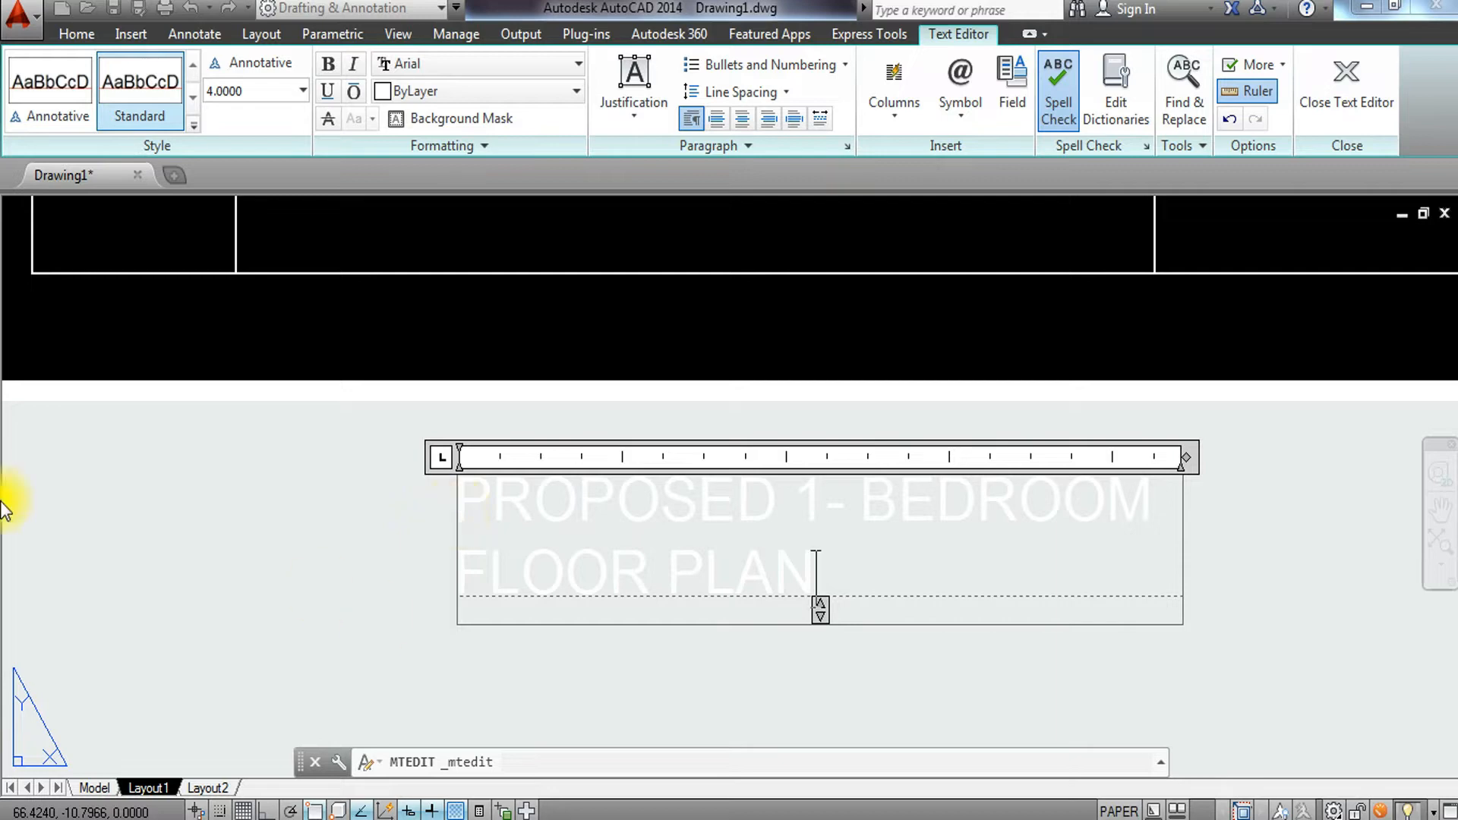
# Center-align both lines of the PROPOSED 1- BEDROOM FLOOR PLAN text.
pyautogui.moveTo(843, 594); pyautogui.dragTo(424, 485)
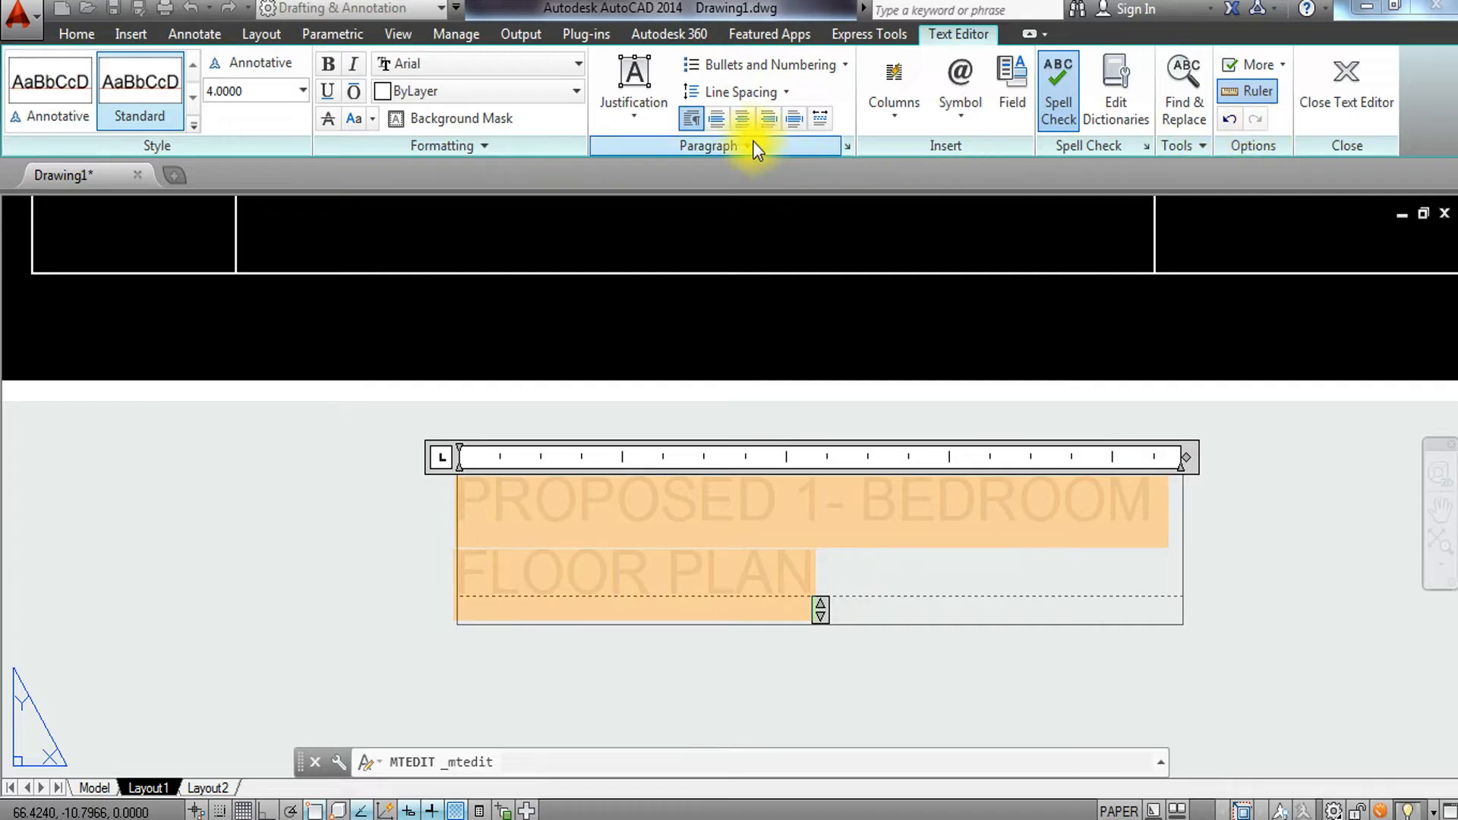
pyautogui.click(741, 120)
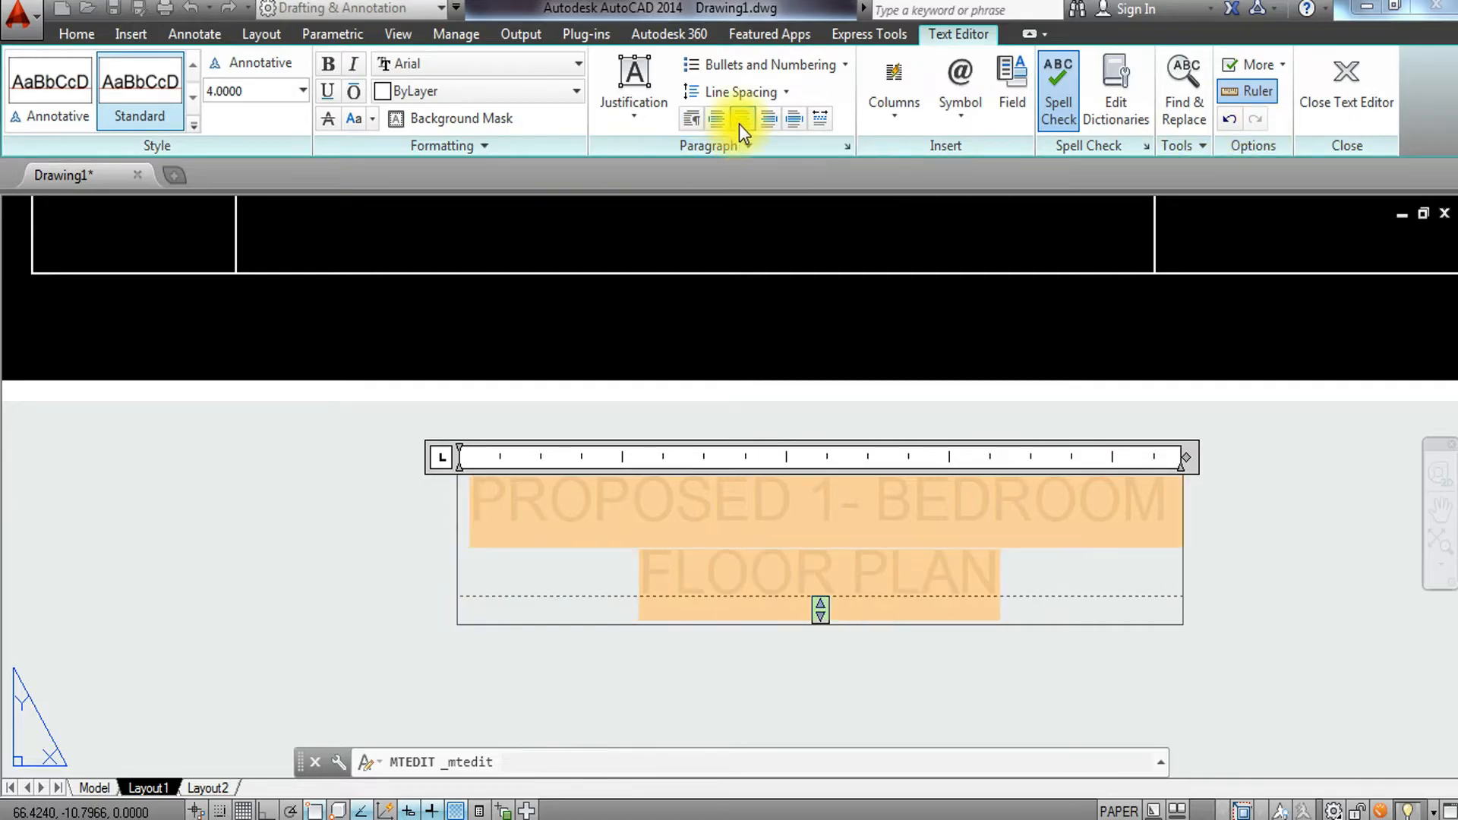
pyautogui.click(387, 445)
pyautogui.click(638, 441)
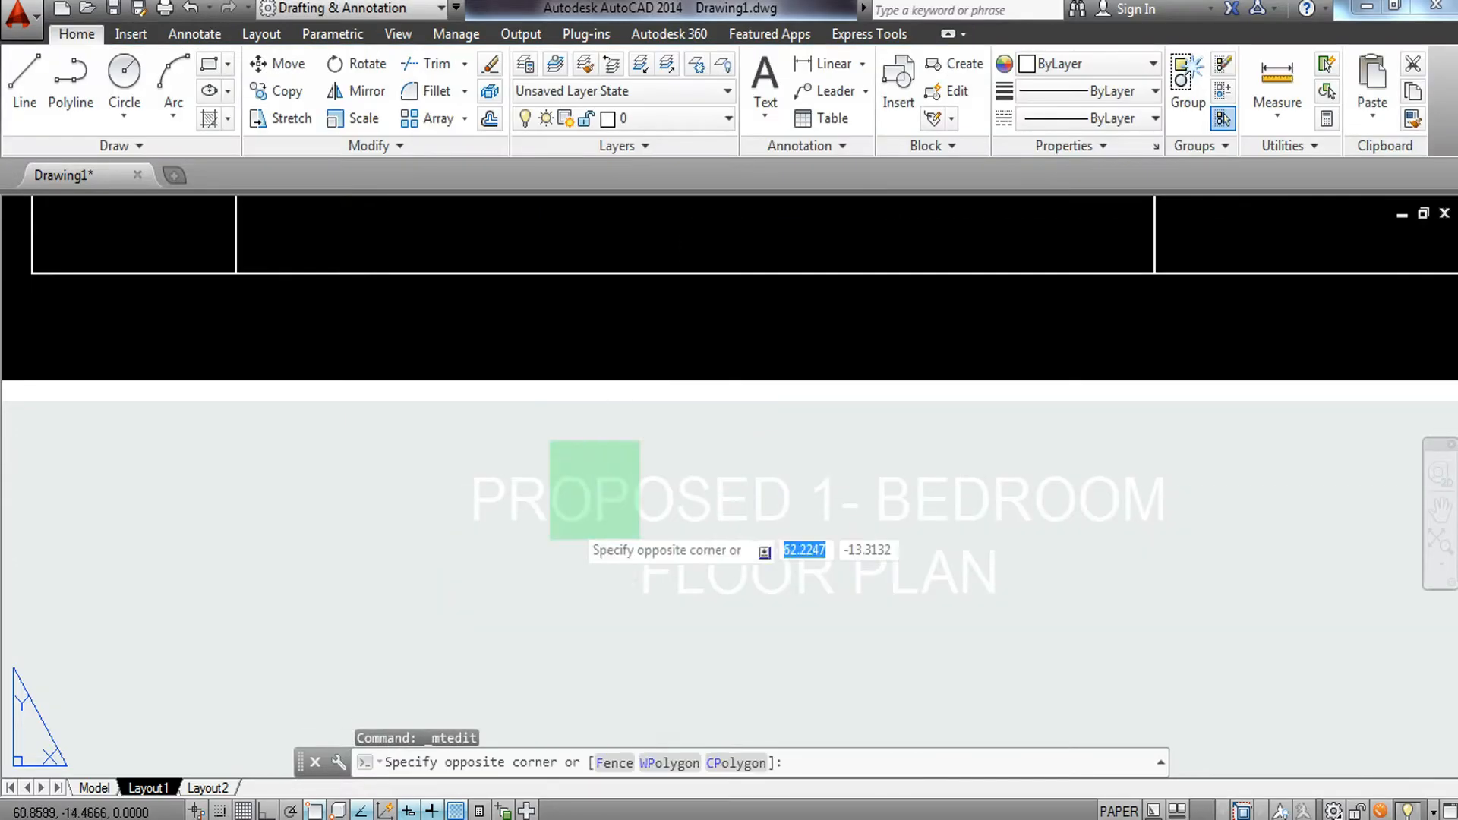
# Move the PROPOSED 1- BEDROOM FLOOR PLAN text into the cell below the PROJECT TITLE: label.
pyautogui.click(487, 613)
pyautogui.press('Return')
pyautogui.click(653, 502)
pyautogui.moveTo(668, 412); pyautogui.dragTo(688, 678, button='middle')
pyautogui.scroll(3, 544, 418)
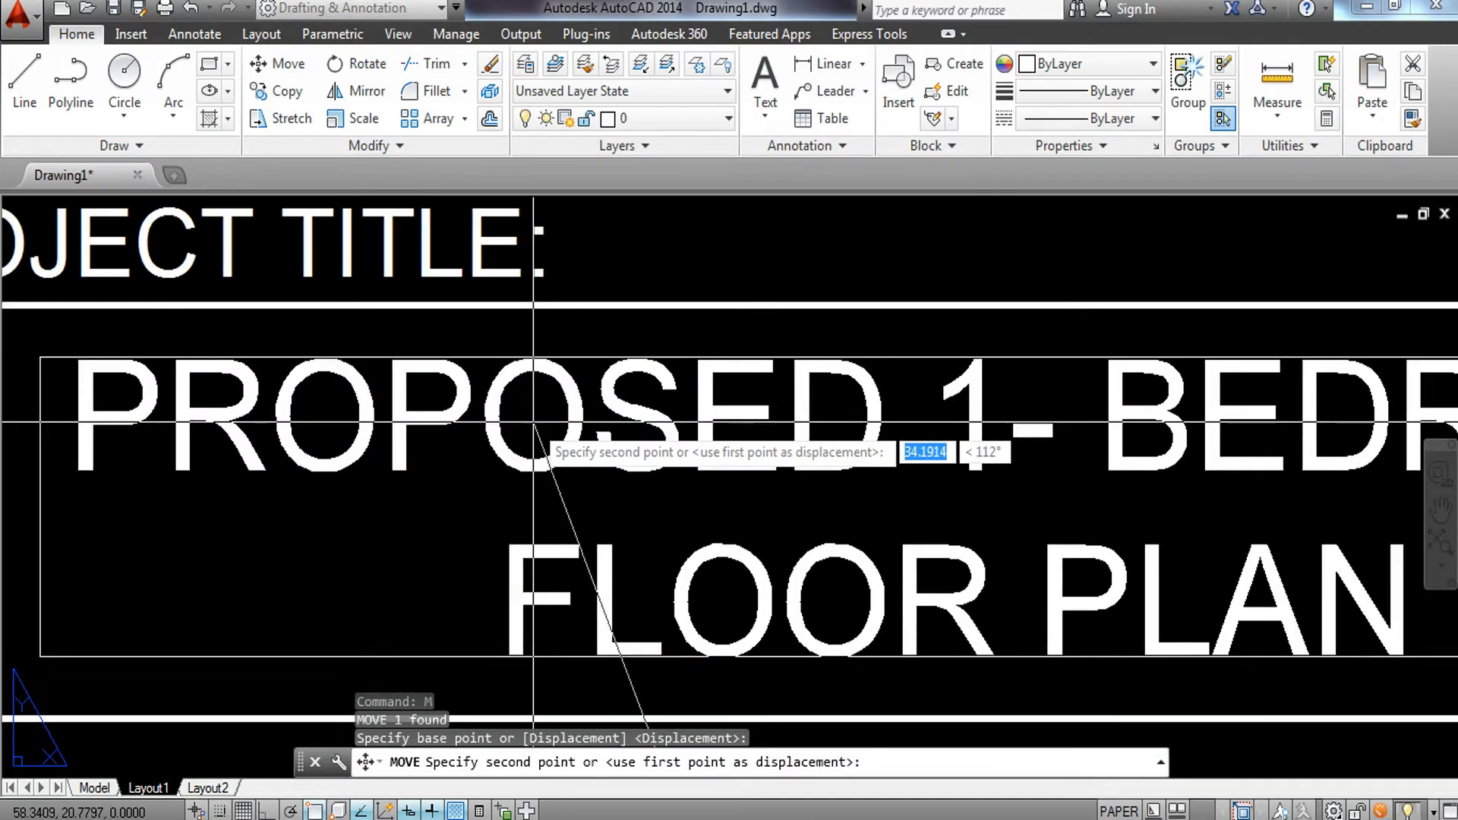
pyautogui.click(544, 417)
pyautogui.scroll(-5, 540, 421)
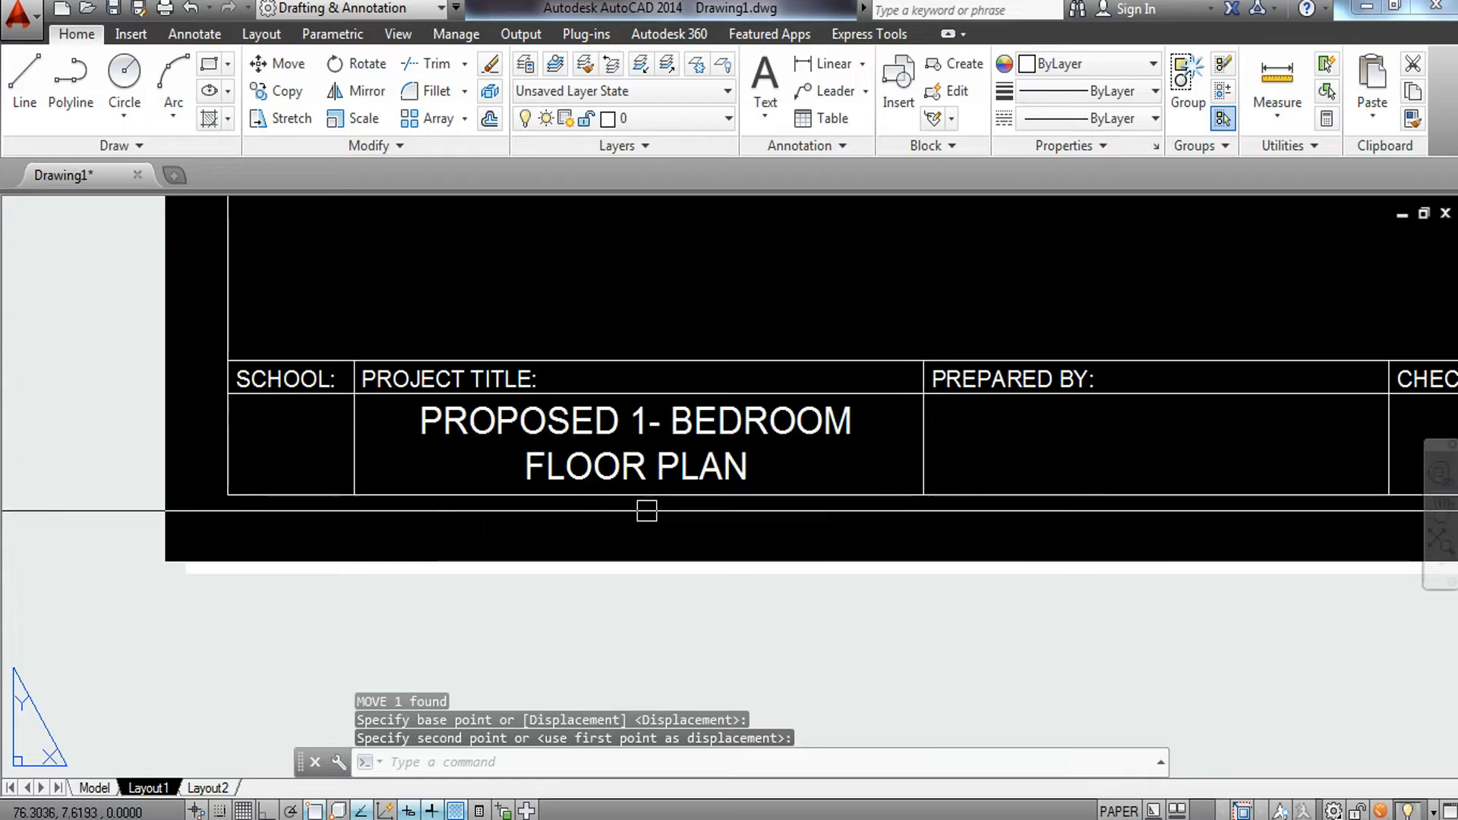
pyautogui.moveTo(605, 505); pyautogui.dragTo(423, 504, button='middle')
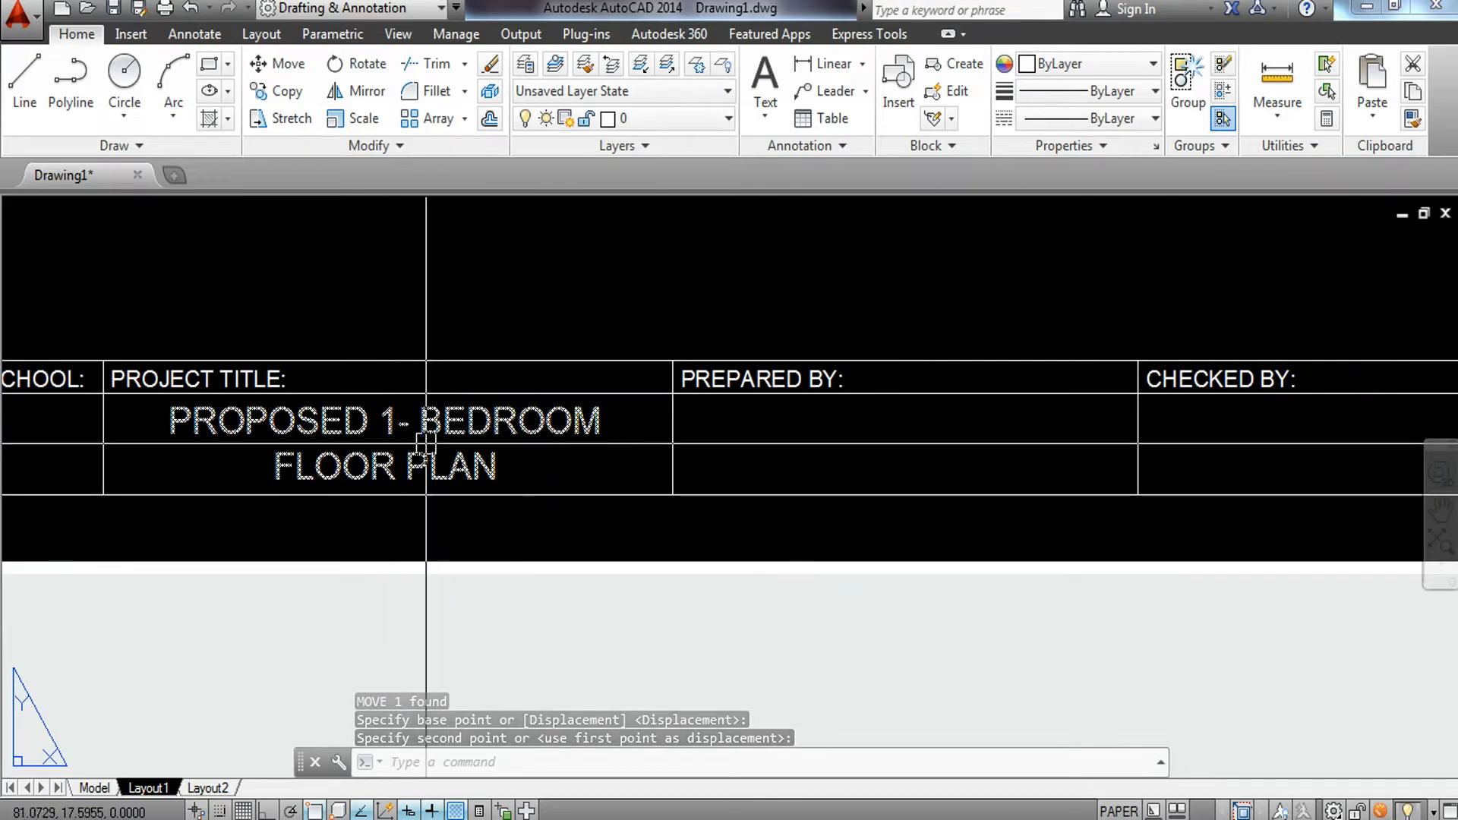
# Copy the title text to an empty spot below the sheet.
pyautogui.click(462, 432)
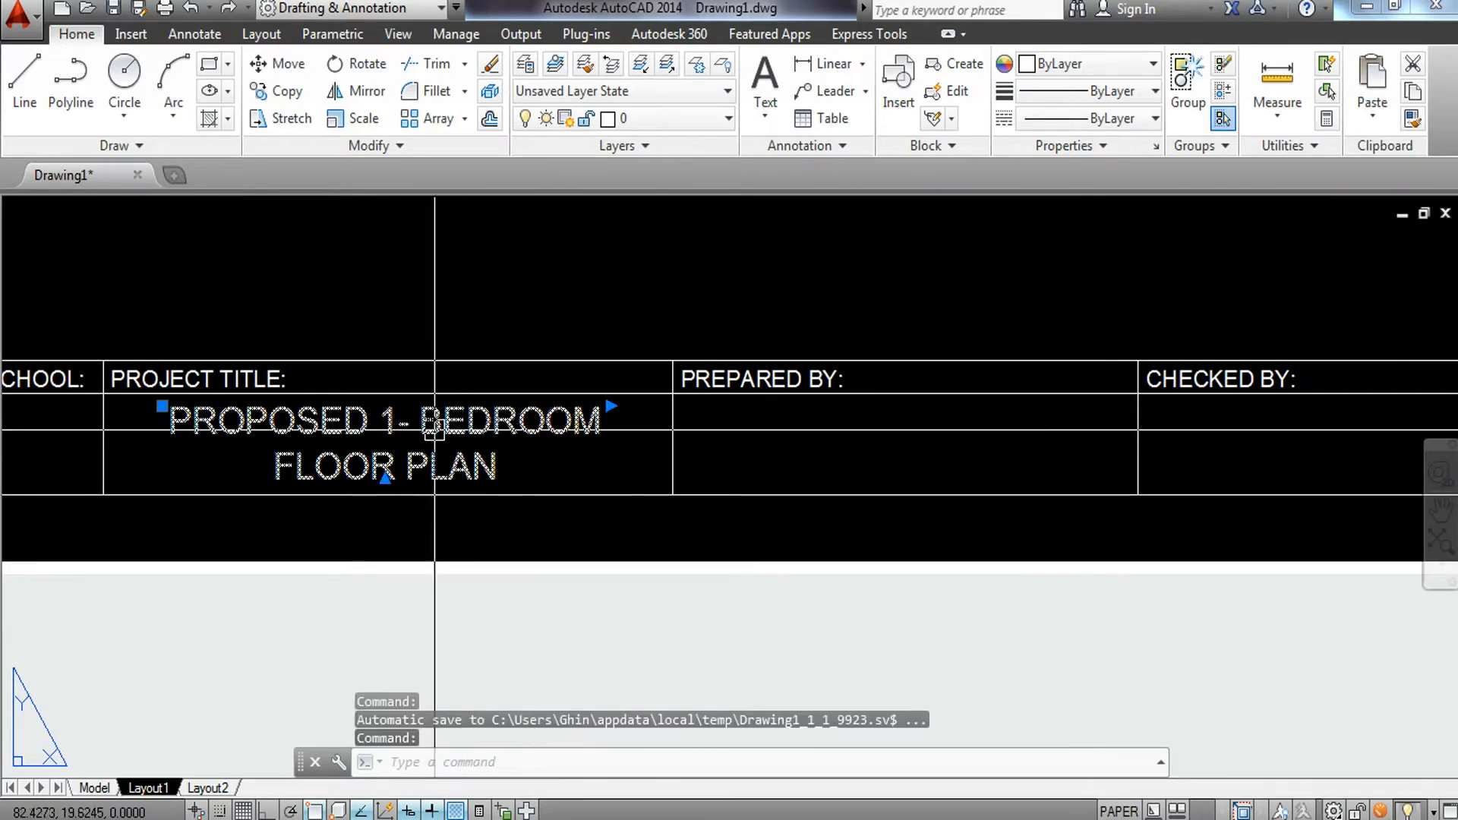
pyautogui.write('co')
pyautogui.press('Return')
pyautogui.click(610, 408)
pyautogui.moveTo(731, 612); pyautogui.dragTo(616, 356, button='middle')
pyautogui.scroll(-2, 682, 379)
pyautogui.click(741, 399)
pyautogui.press('Escape')
pyautogui.scroll(4, 668, 429)
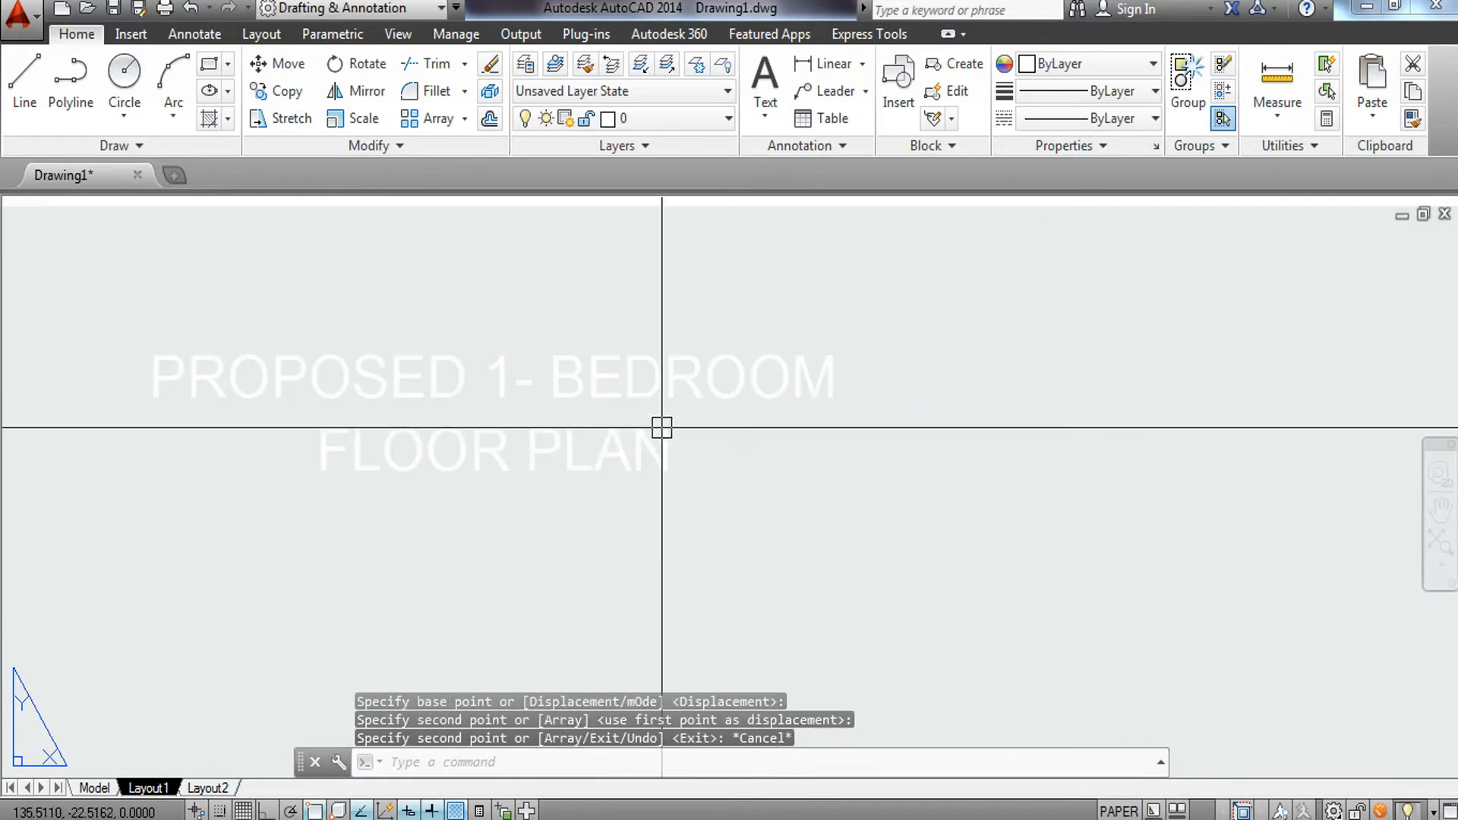
# Replace the copied text with the preparer's full name, left-aligned on a single line.
pyautogui.click(702, 440)
pyautogui.doubleClick(702, 440)
pyautogui.moveTo(705, 442); pyautogui.dragTo(164, 353)
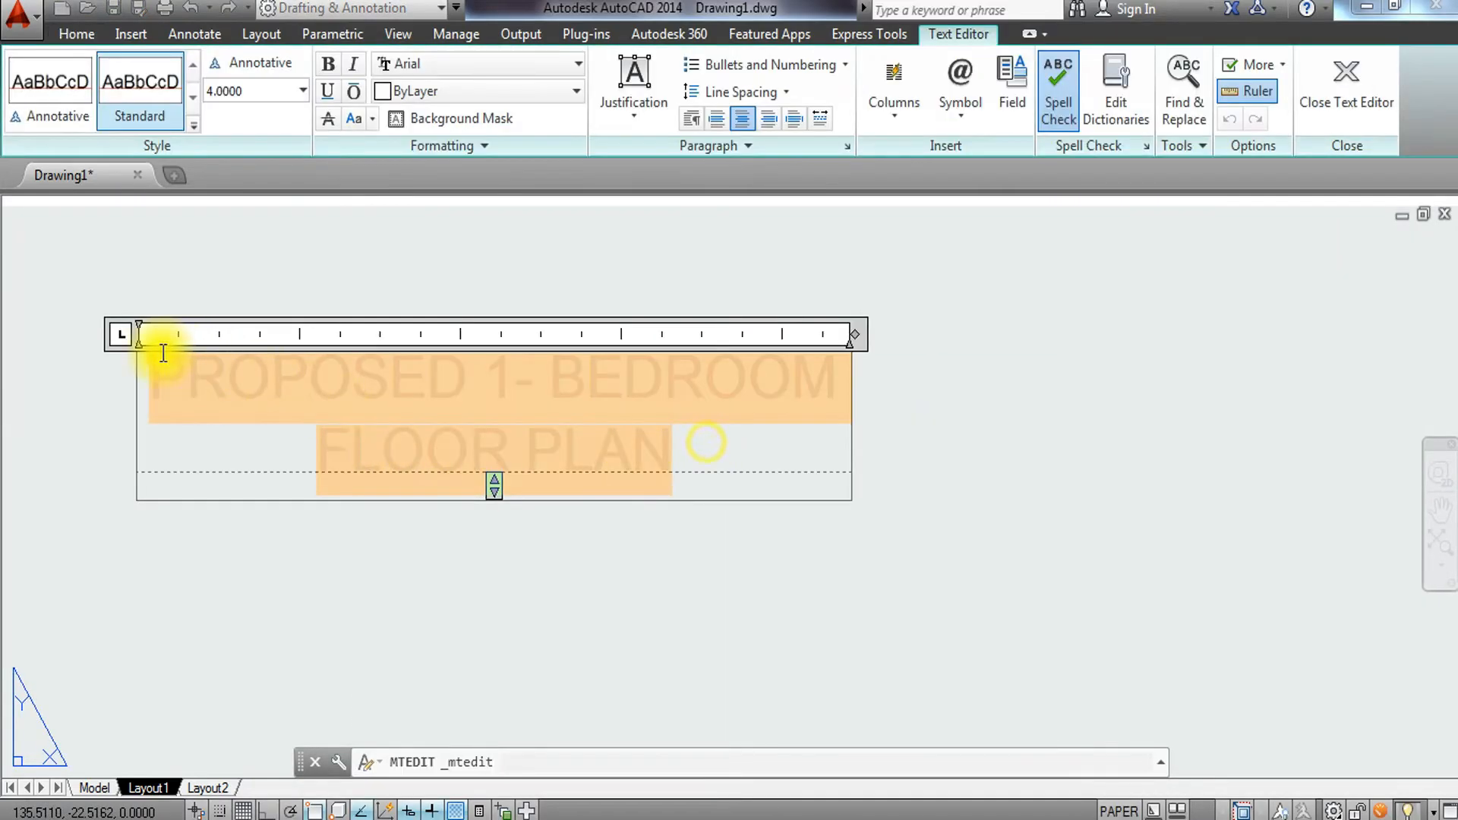
pyautogui.press('Delete')
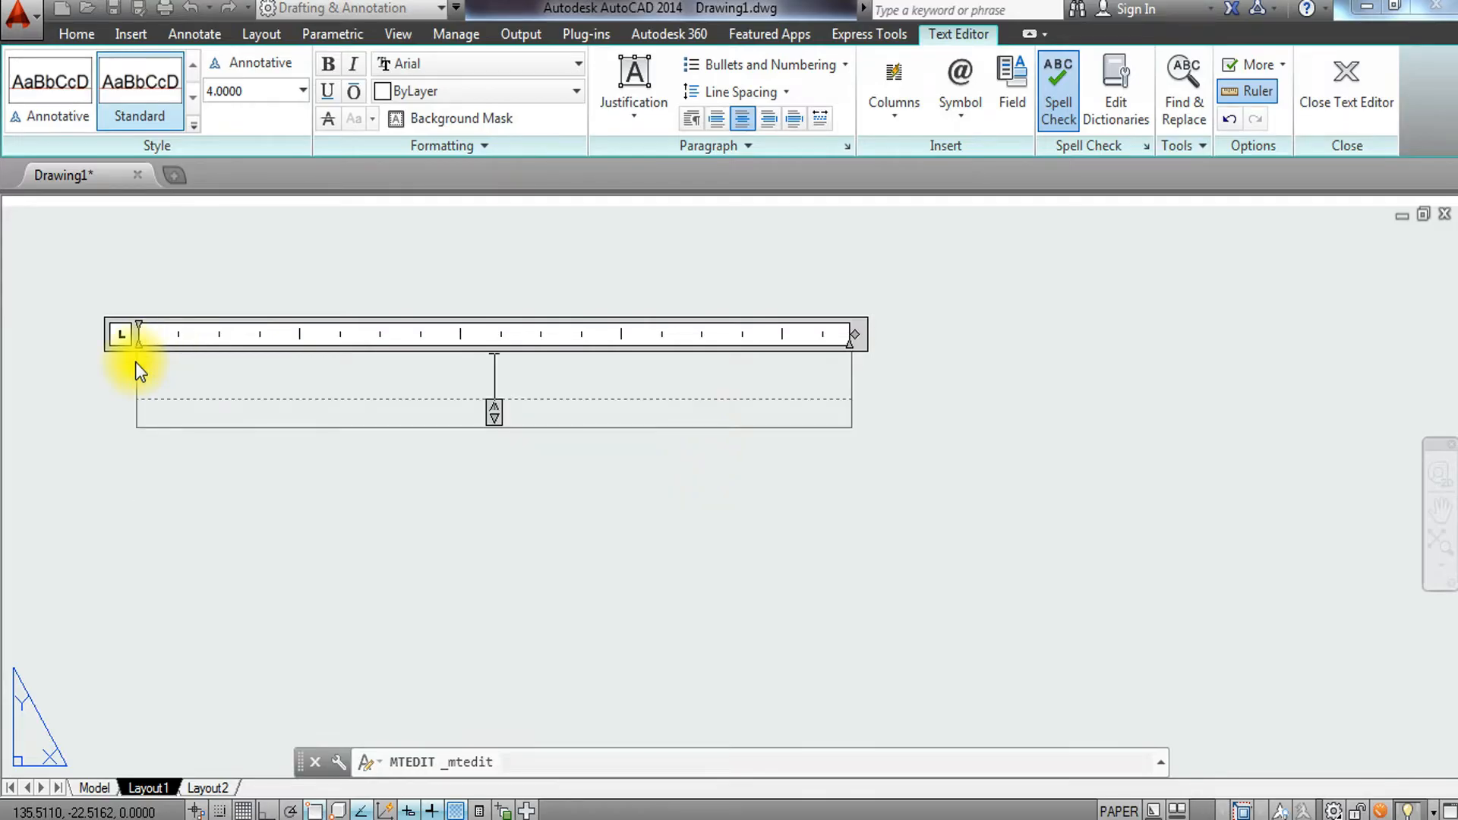
pyautogui.click(714, 120)
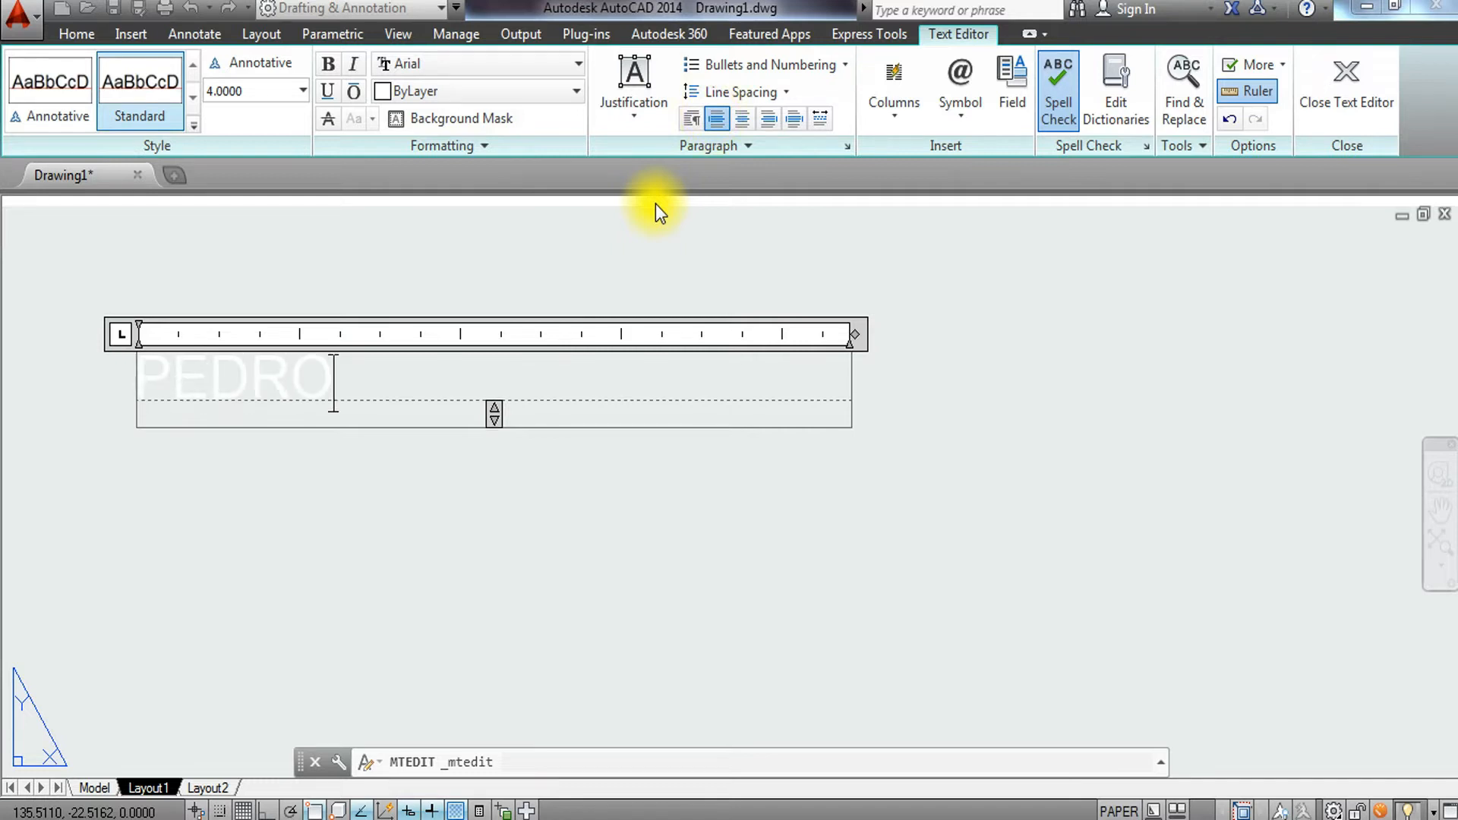
pyautogui.write('PEDRO P. SANTOS')
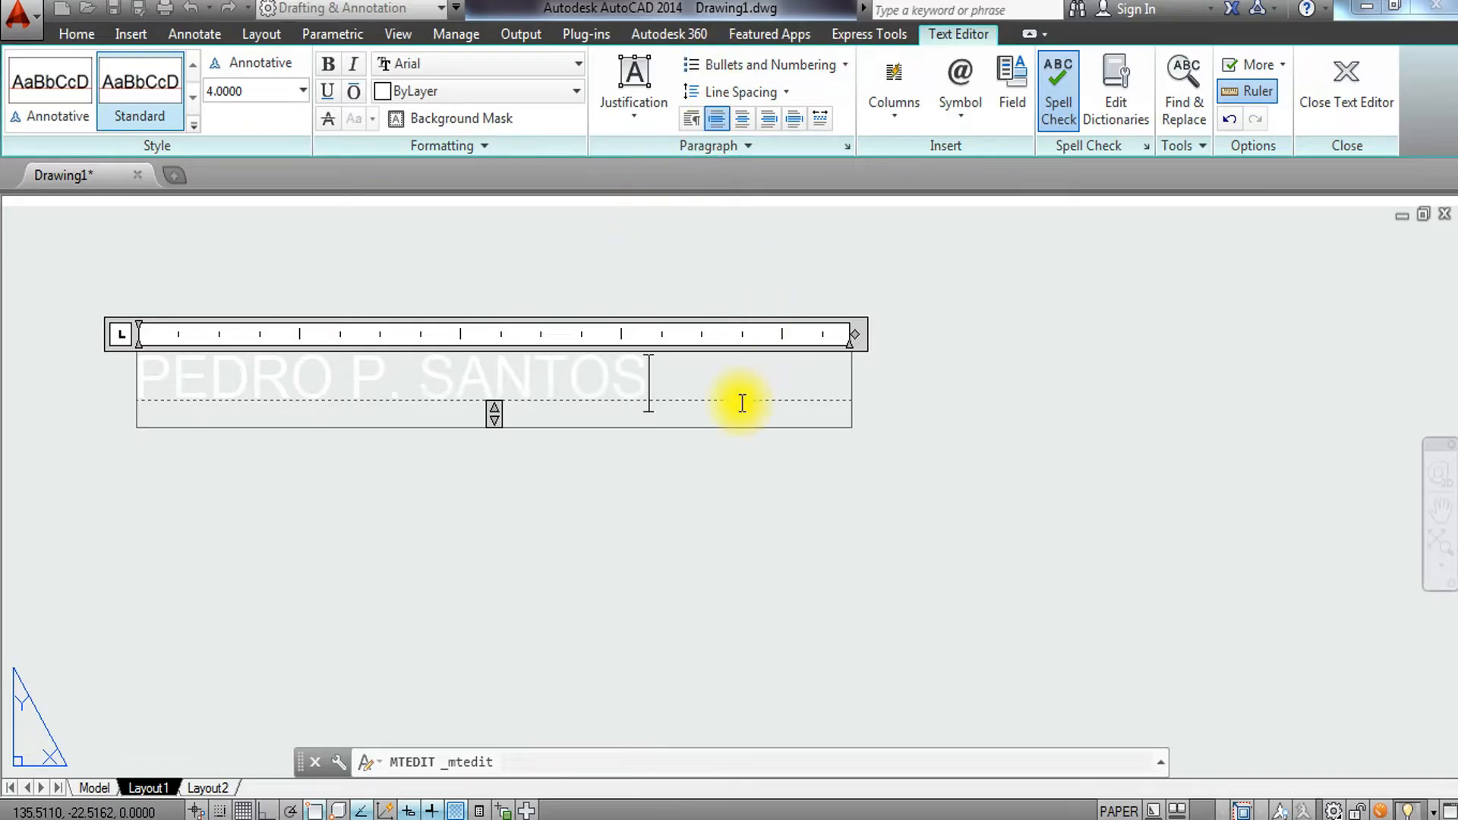
pyautogui.click(638, 493)
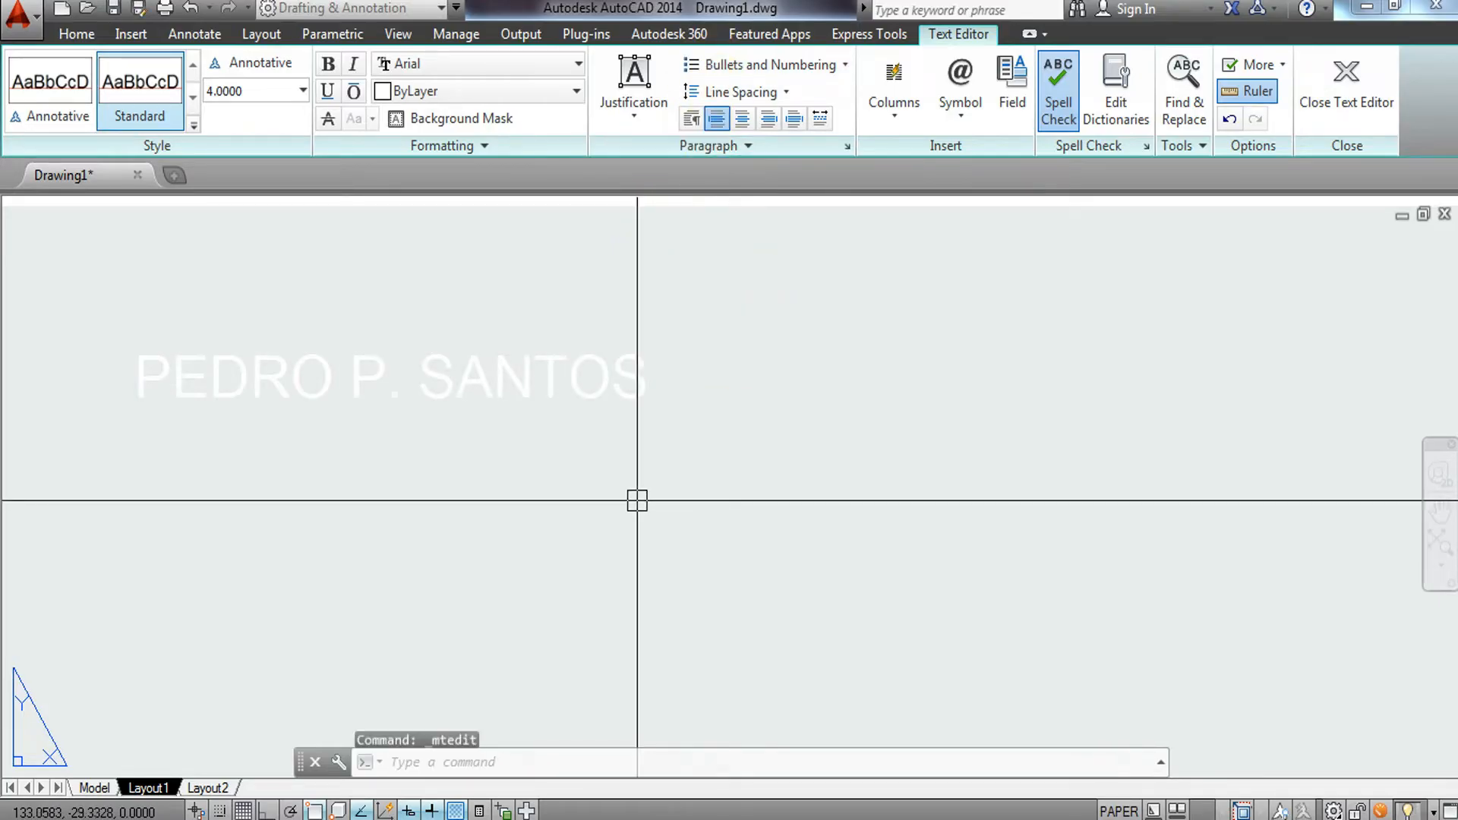
# Move the preparer's name text into the cell below the PREPARED BY: label.
pyautogui.click(665, 396)
pyautogui.click(511, 455)
pyautogui.write('M')
pyautogui.press('Return')
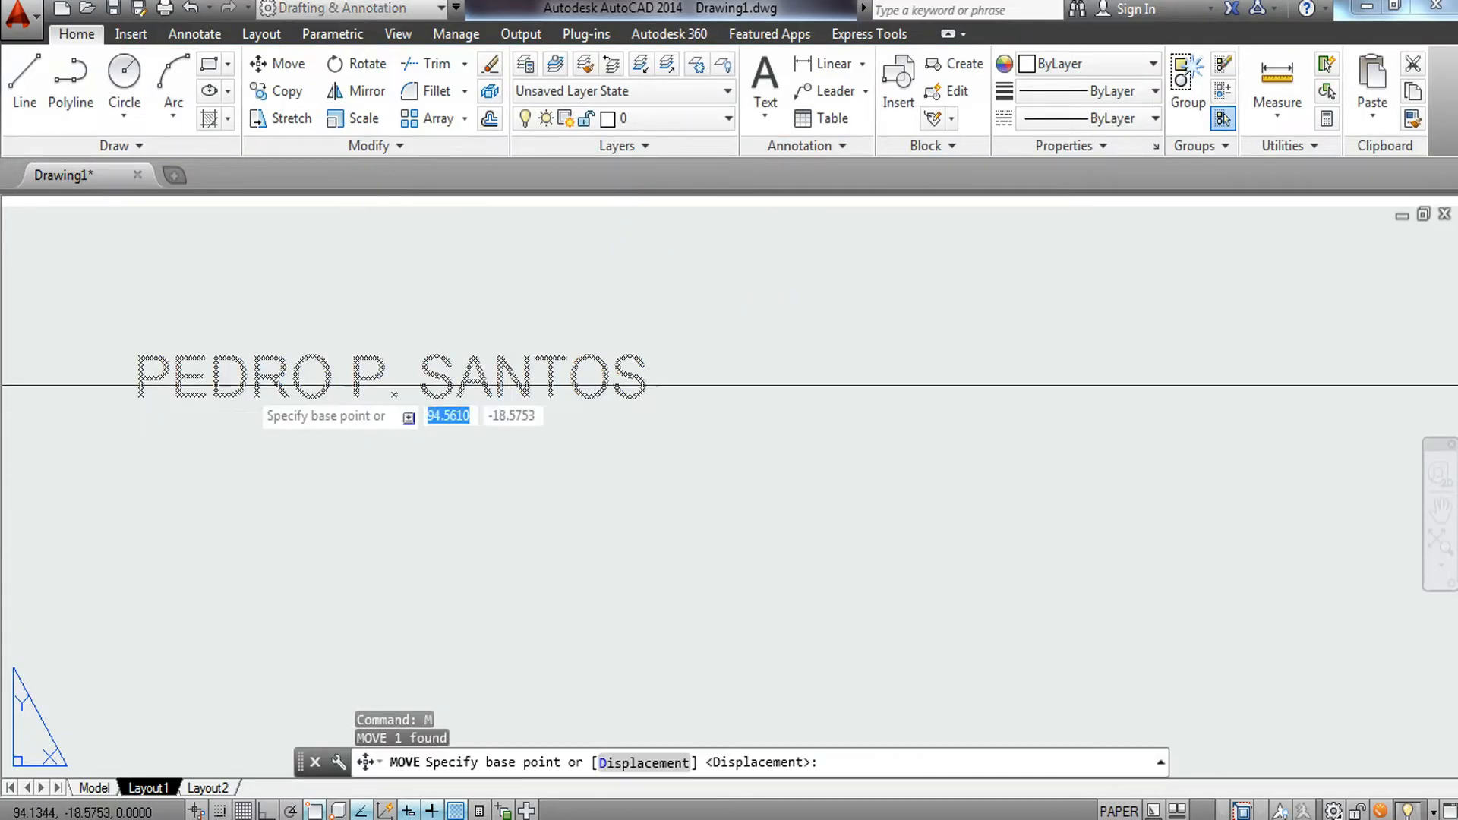
pyautogui.click(241, 380)
pyautogui.moveTo(481, 366); pyautogui.dragTo(190, 766, button='middle')
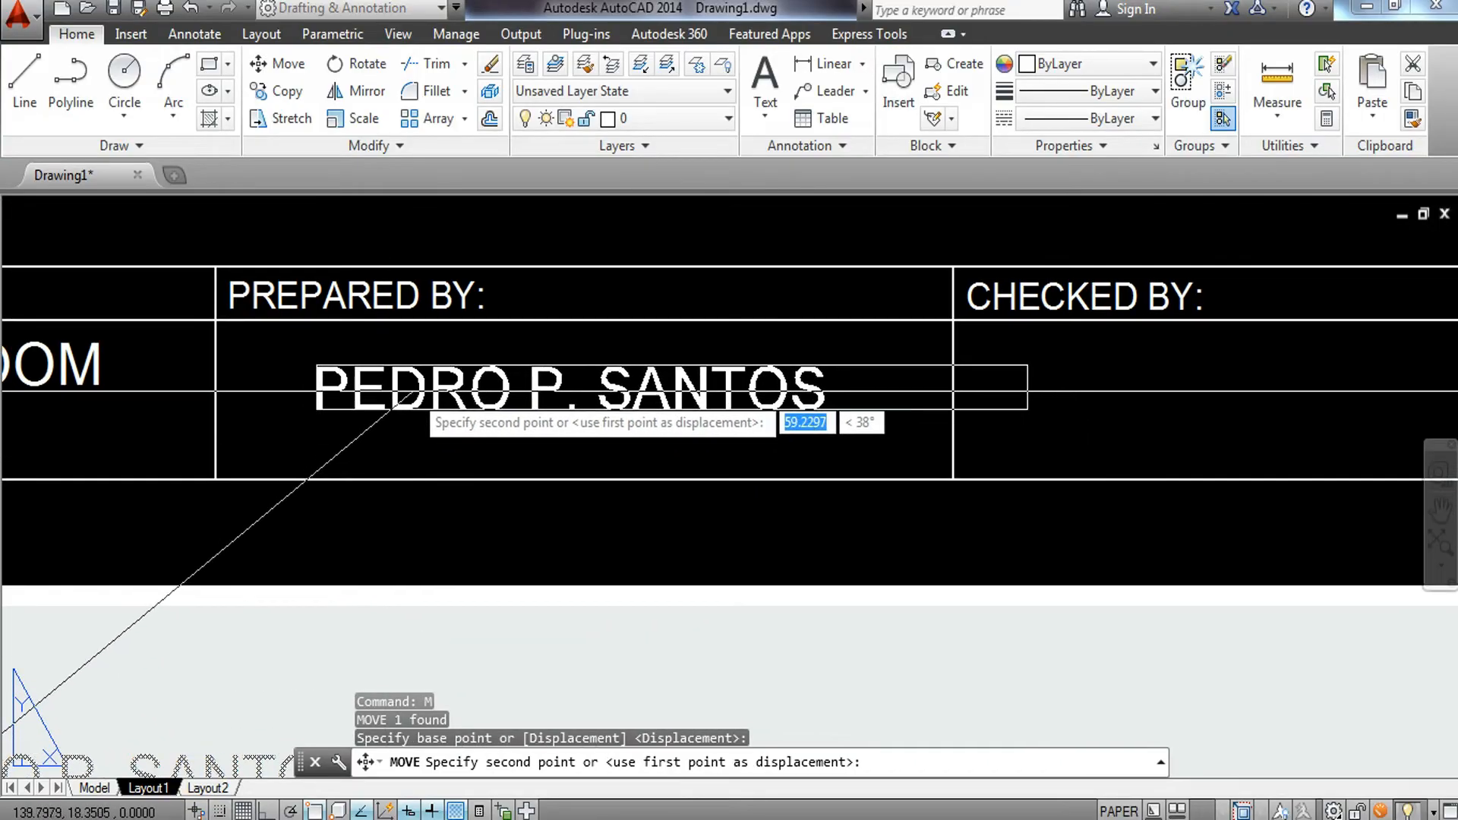
pyautogui.press('Escape')
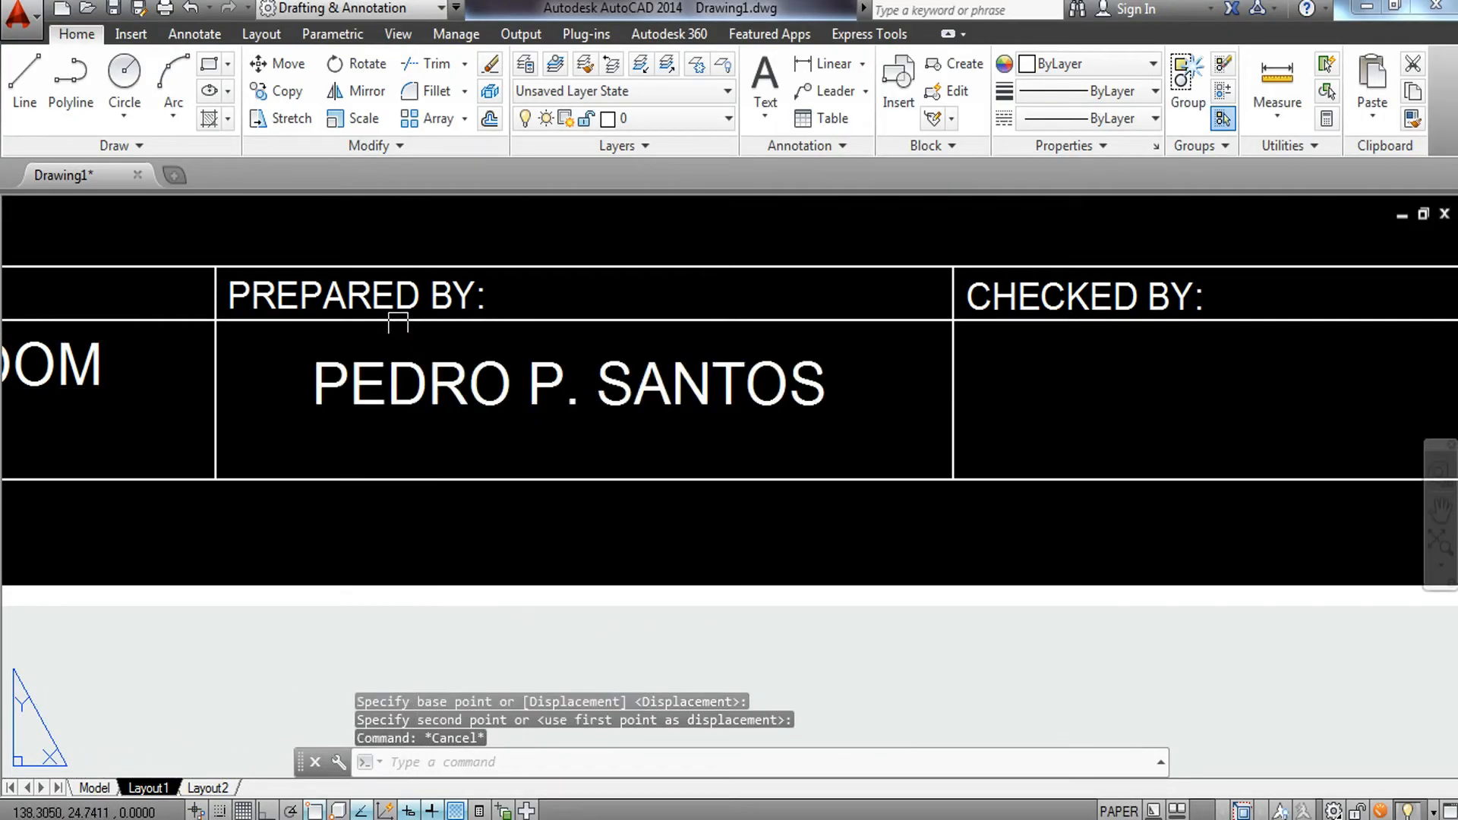
# Copy the PREPARED BY: label to a spot just below the preparer's name.
pyautogui.click(392, 307)
pyautogui.write('co')
pyautogui.press('Return')
pyautogui.scroll(2, 294, 287)
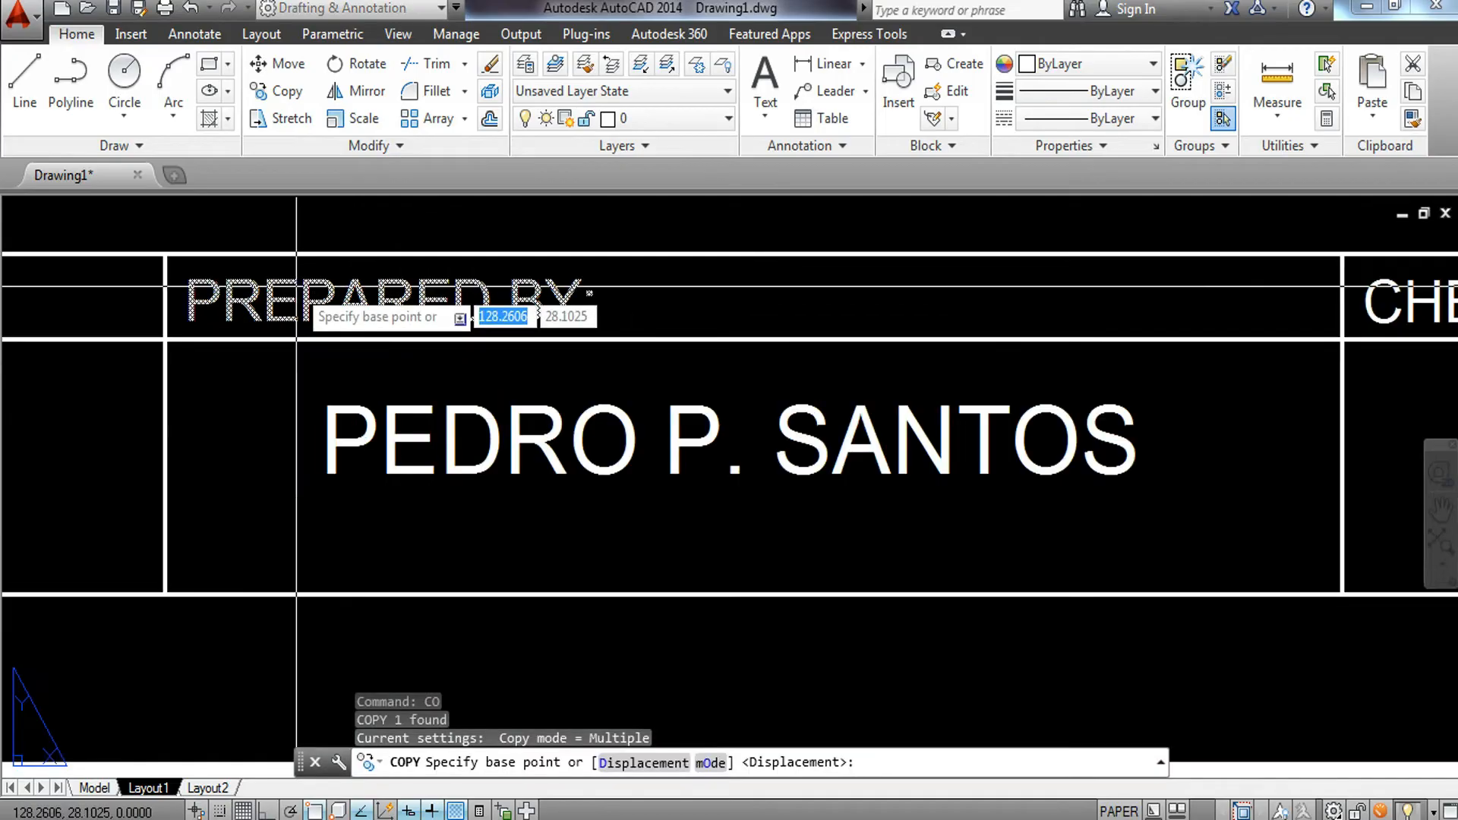
pyautogui.click(295, 286)
pyautogui.scroll(-3, 294, 286)
pyautogui.scroll(3, 346, 387)
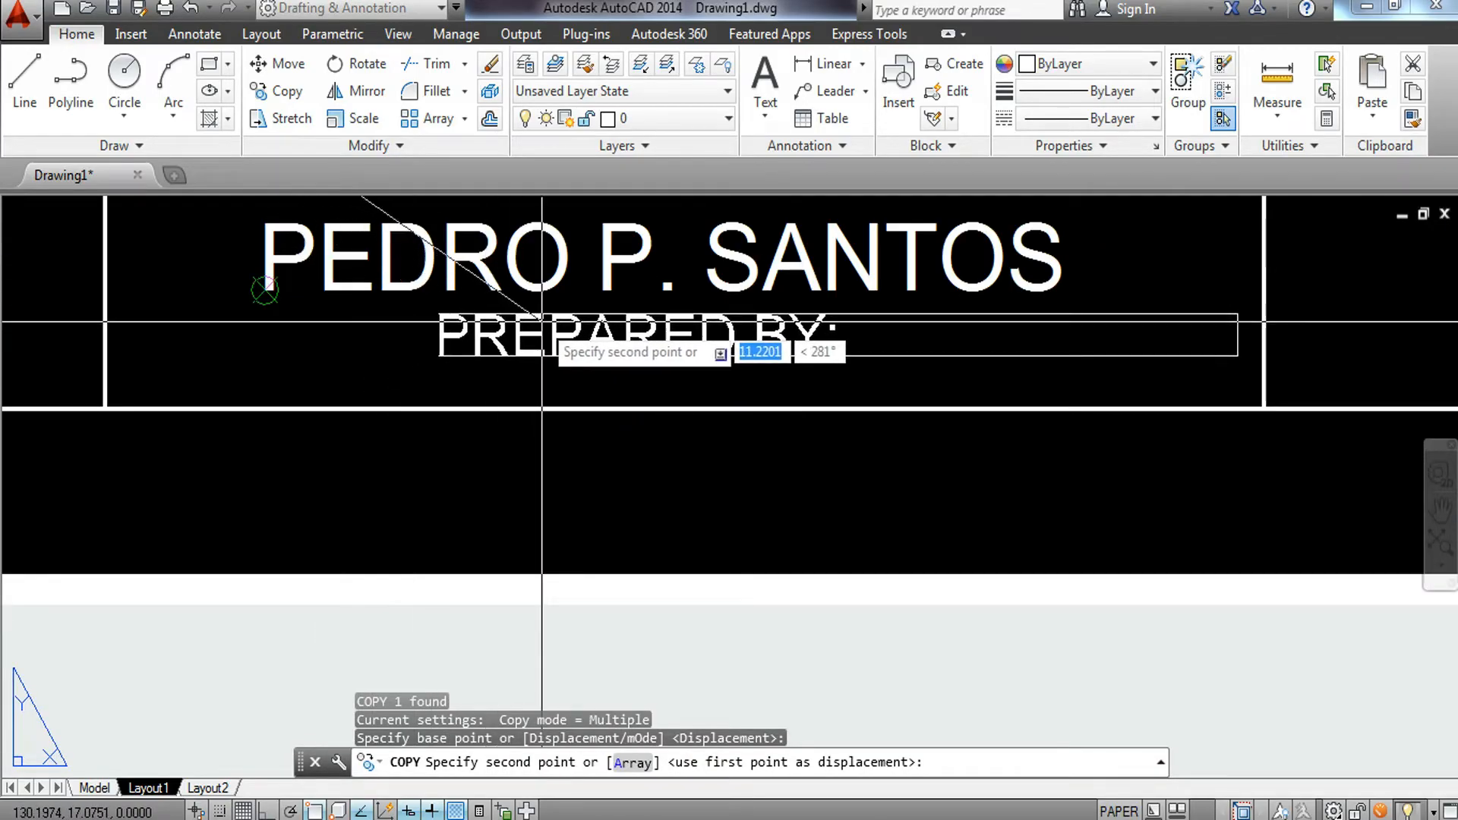
pyautogui.click(543, 321)
pyautogui.press('Escape')
# Move the copied label into position in the cell beneath the preparer's name.
pyautogui.click(446, 319)
pyautogui.write('m')
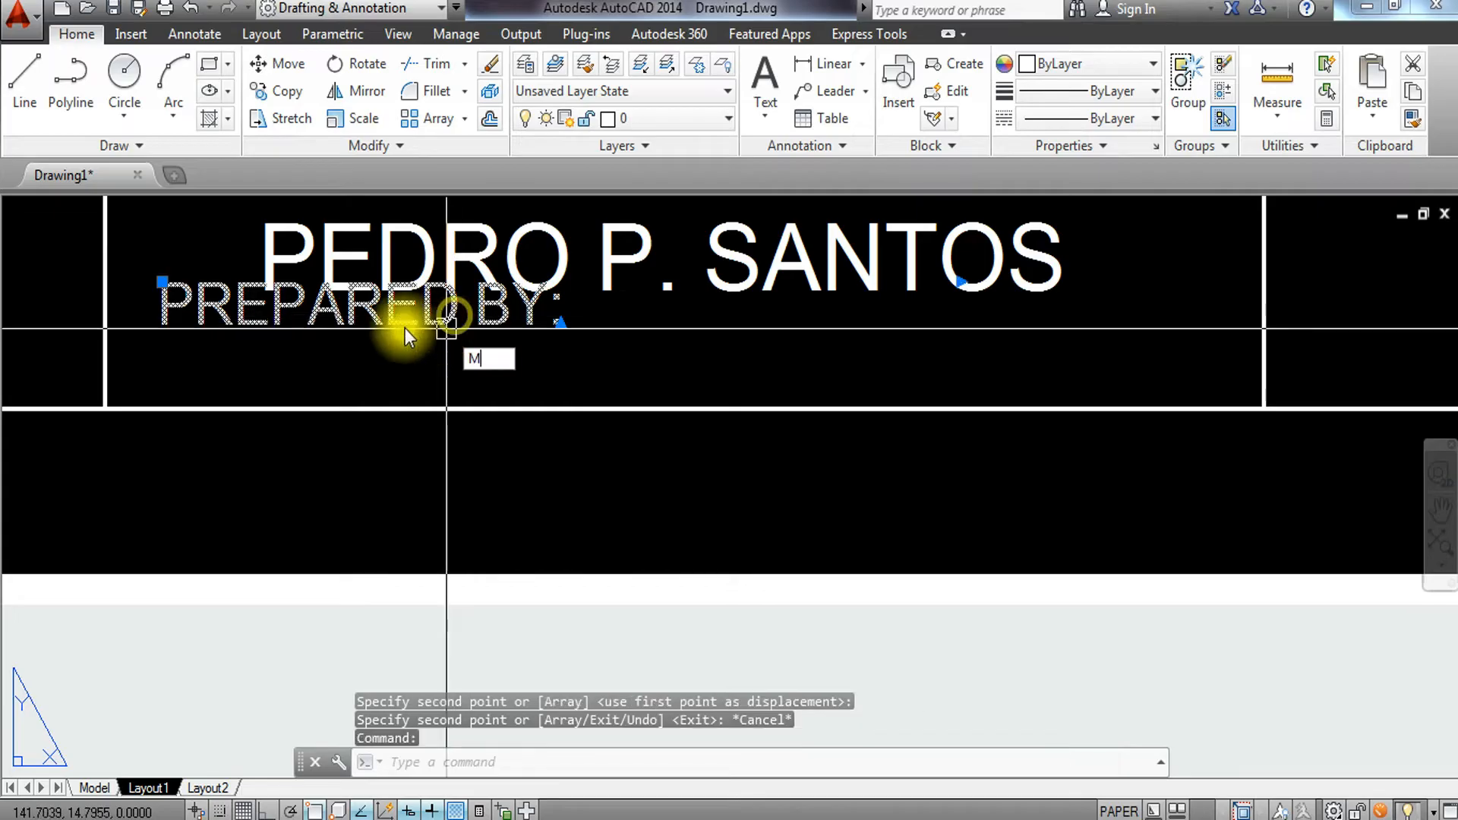
pyautogui.press('Return')
pyautogui.click(264, 289)
pyautogui.scroll(-2, 572, 338)
pyautogui.scroll(4, 578, 305)
pyautogui.click(590, 303)
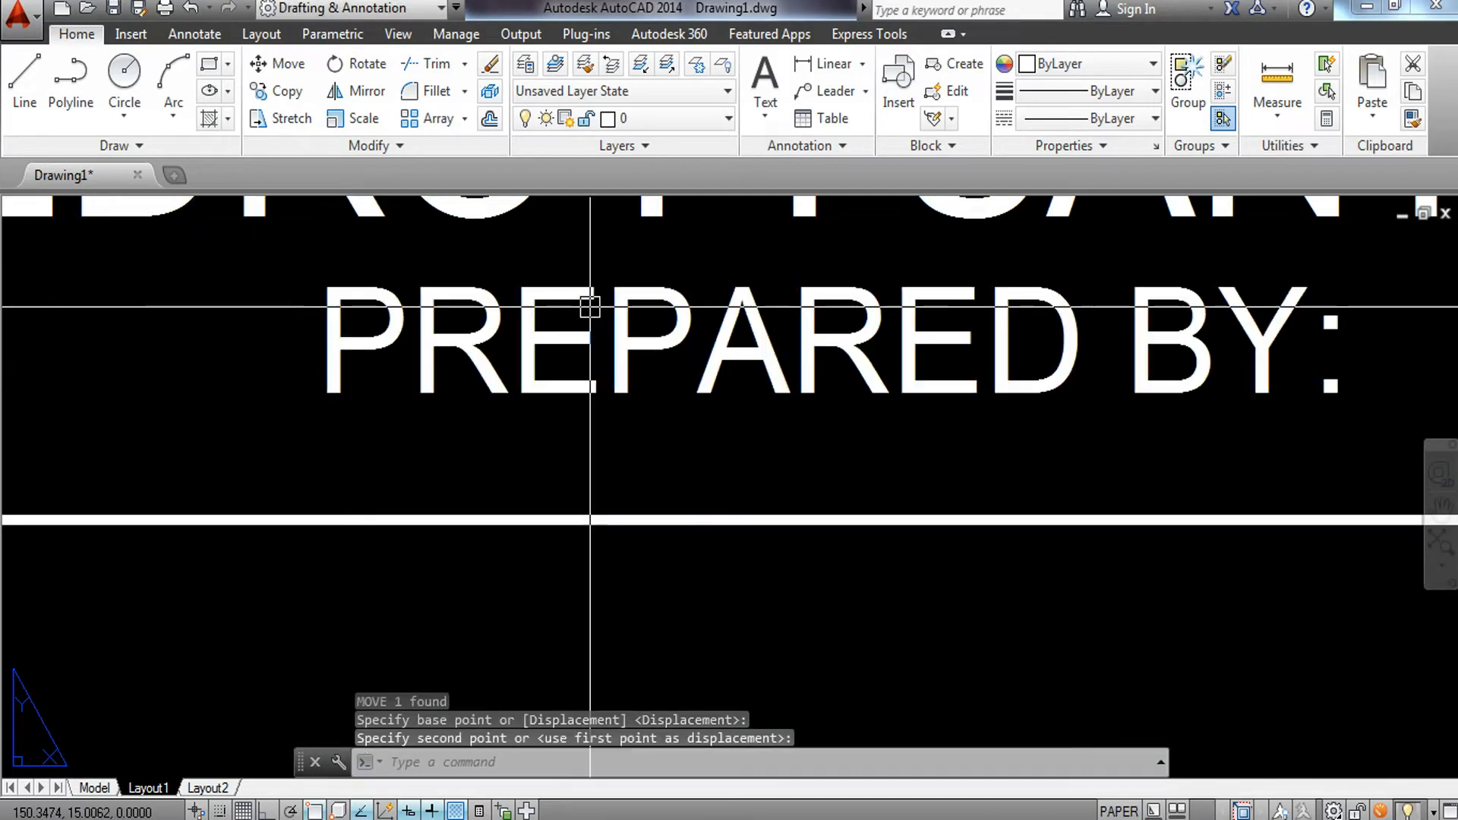
pyautogui.scroll(-3, 602, 312)
# Replace the copied label's text with 10 - STE B.
pyautogui.doubleClick(883, 319)
pyautogui.moveTo(890, 305); pyautogui.dragTo(398, 282)
pyautogui.write('10')
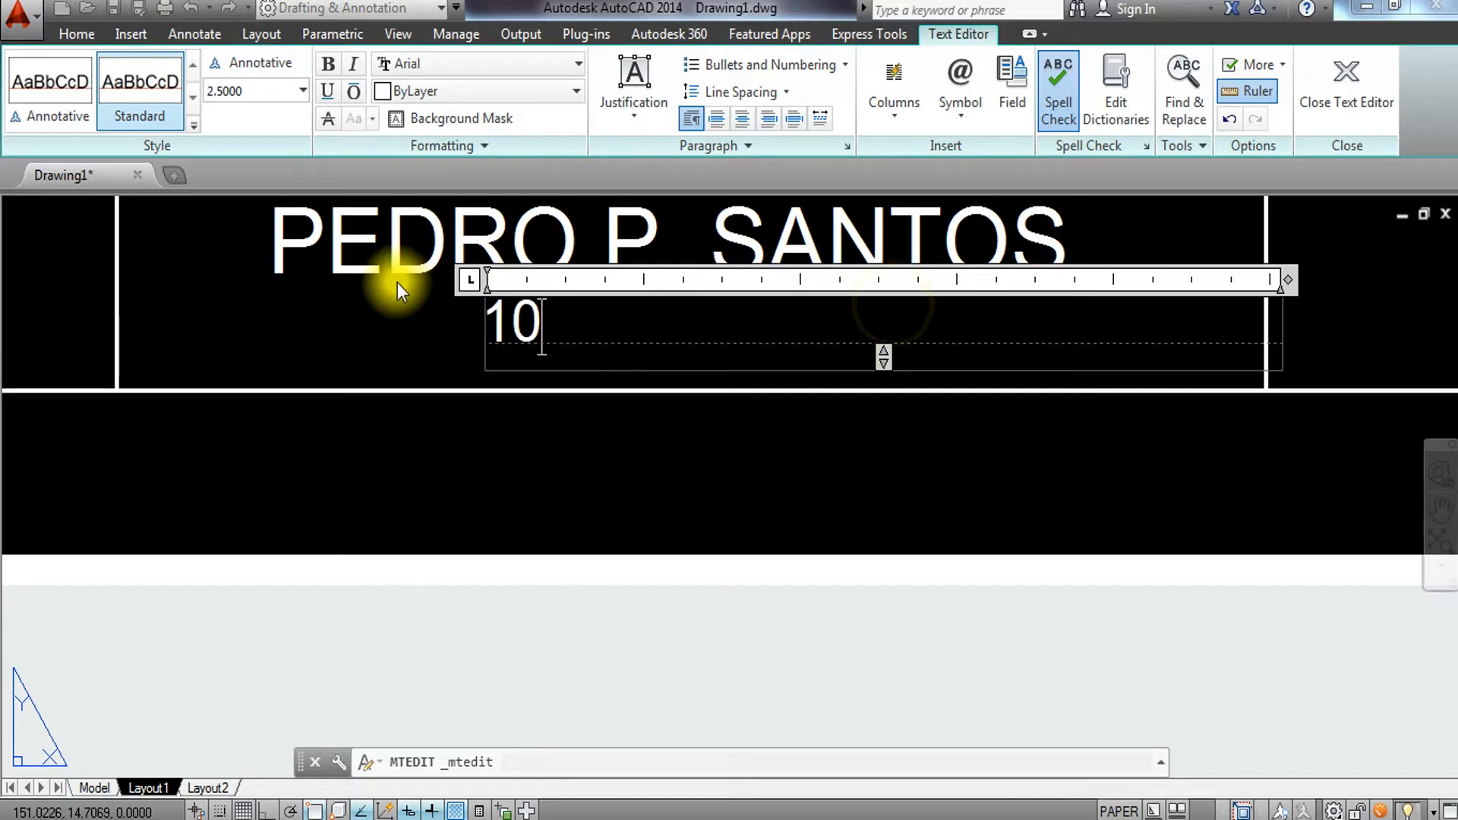
pyautogui.write('-ST')
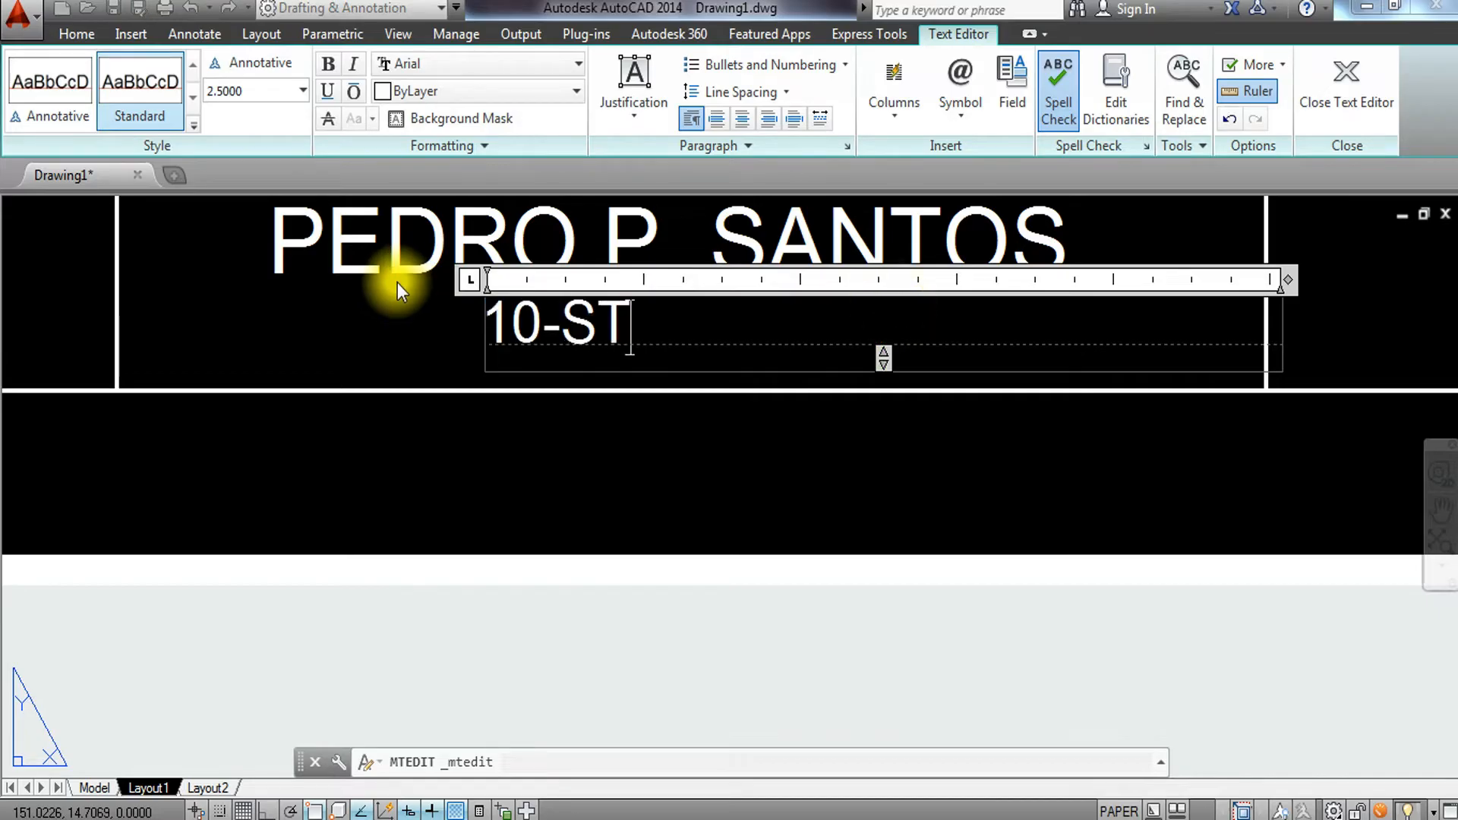
pyautogui.write('E B')
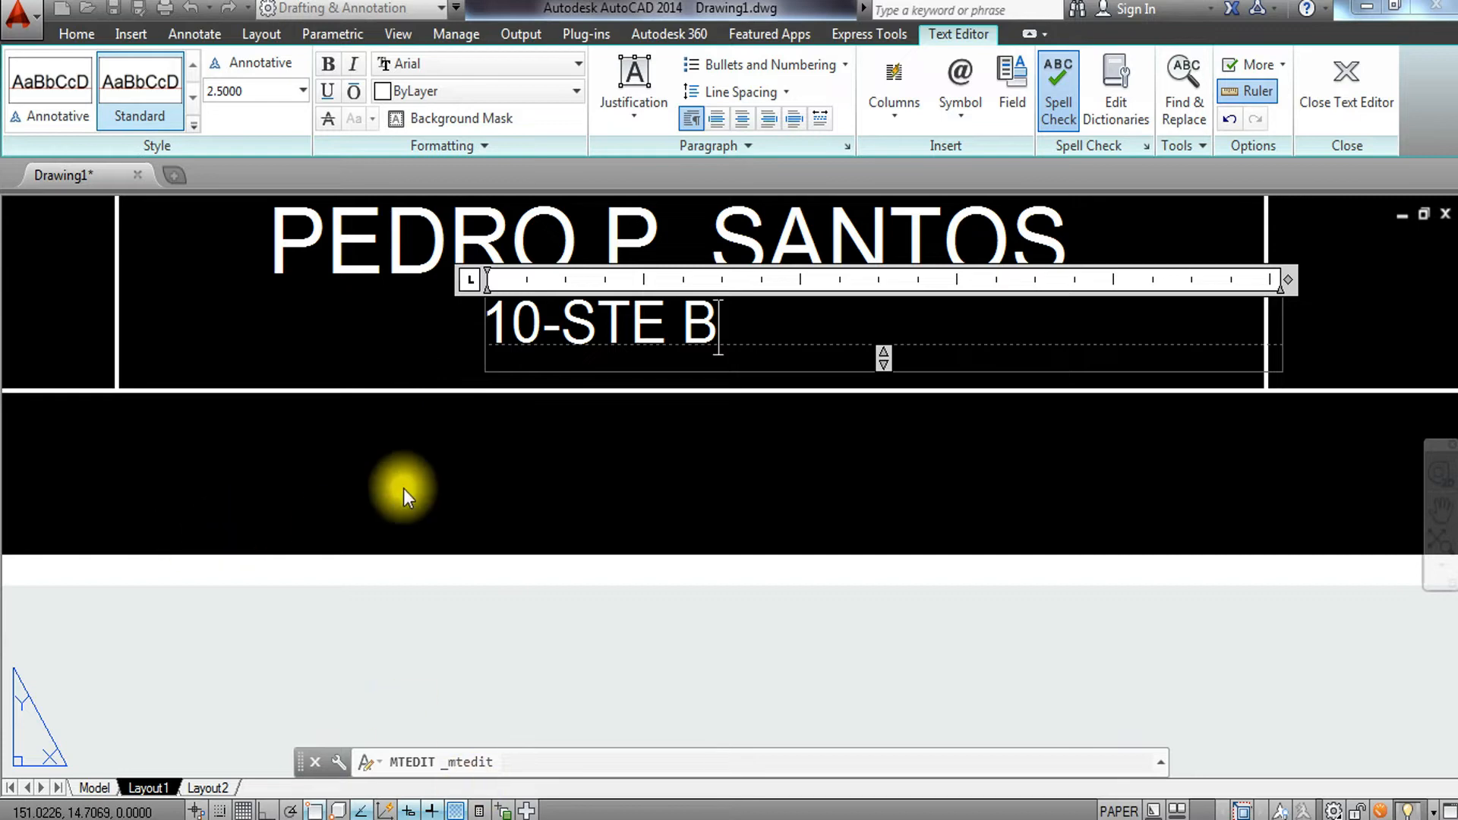
pyautogui.click(541, 323)
pyautogui.click(568, 327)
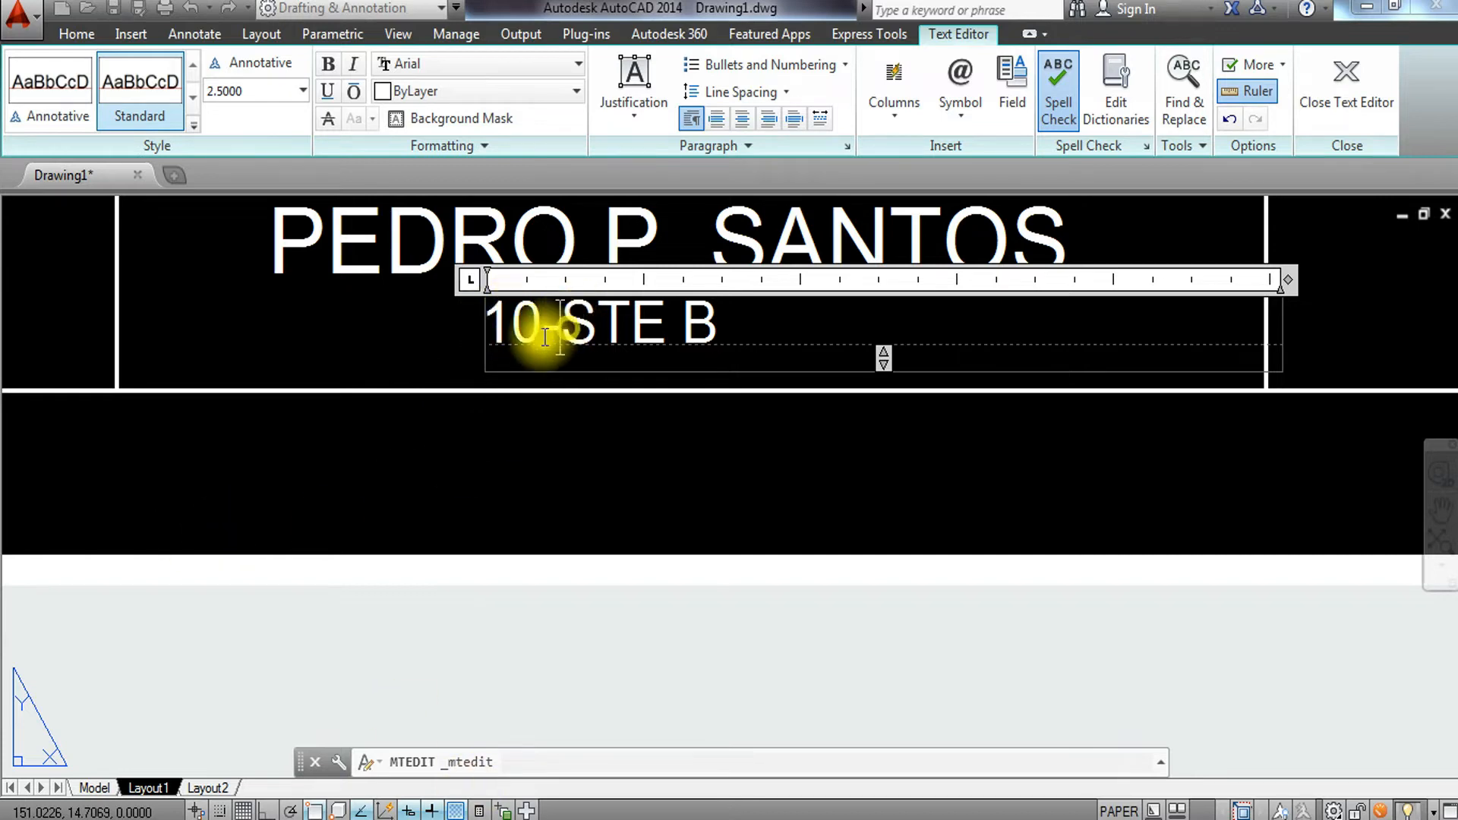
pyautogui.click(547, 334)
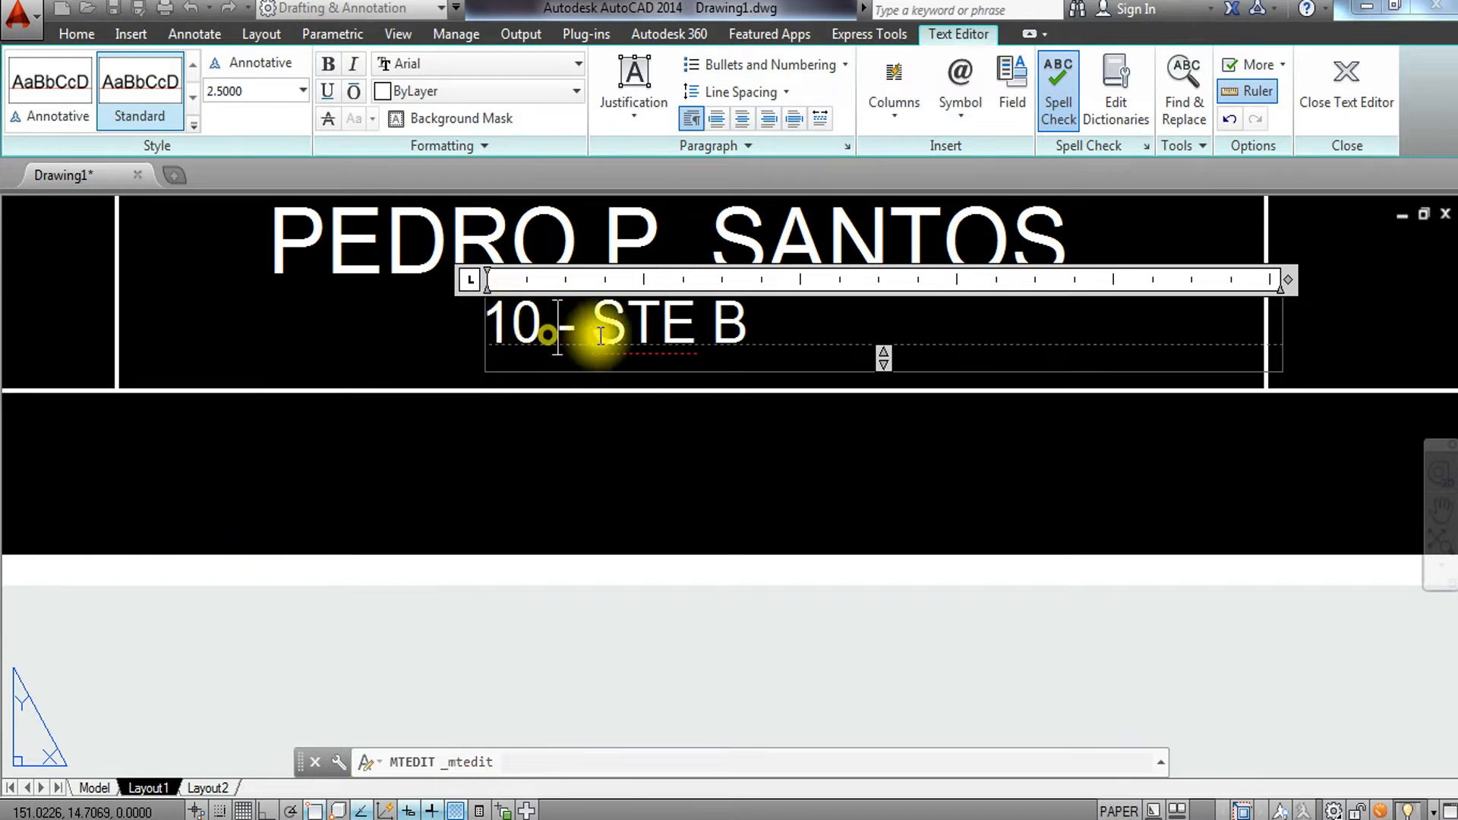
pyautogui.click(594, 466)
# Copy the preparer's name text into the cell below the CHECKED BY: label.
pyautogui.scroll(-2, 589, 471)
pyautogui.moveTo(589, 471); pyautogui.dragTo(489, 523, button='middle')
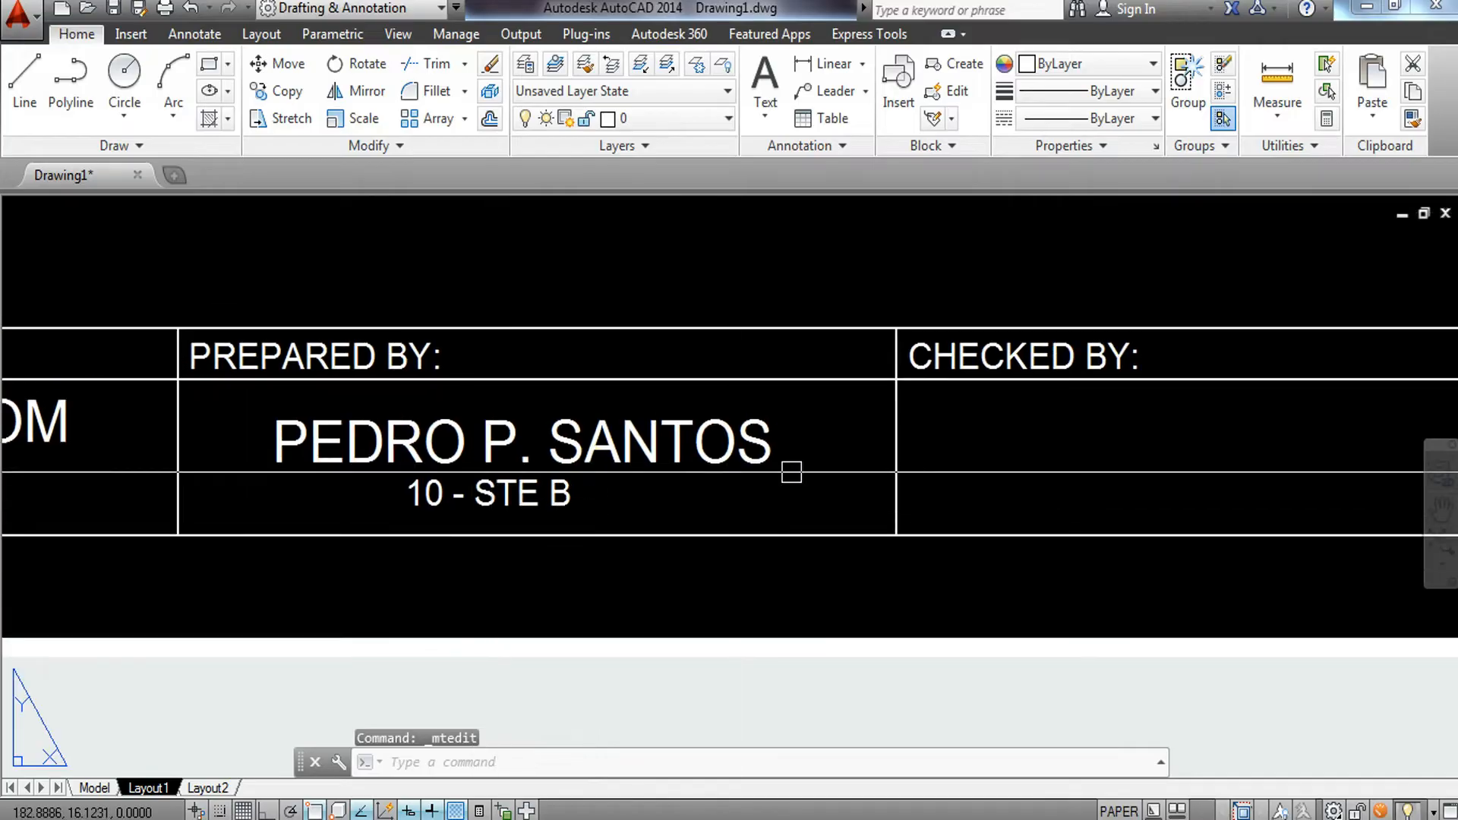
pyautogui.moveTo(790, 472); pyautogui.dragTo(645, 478, button='middle')
pyautogui.click(600, 453)
pyautogui.write('co')
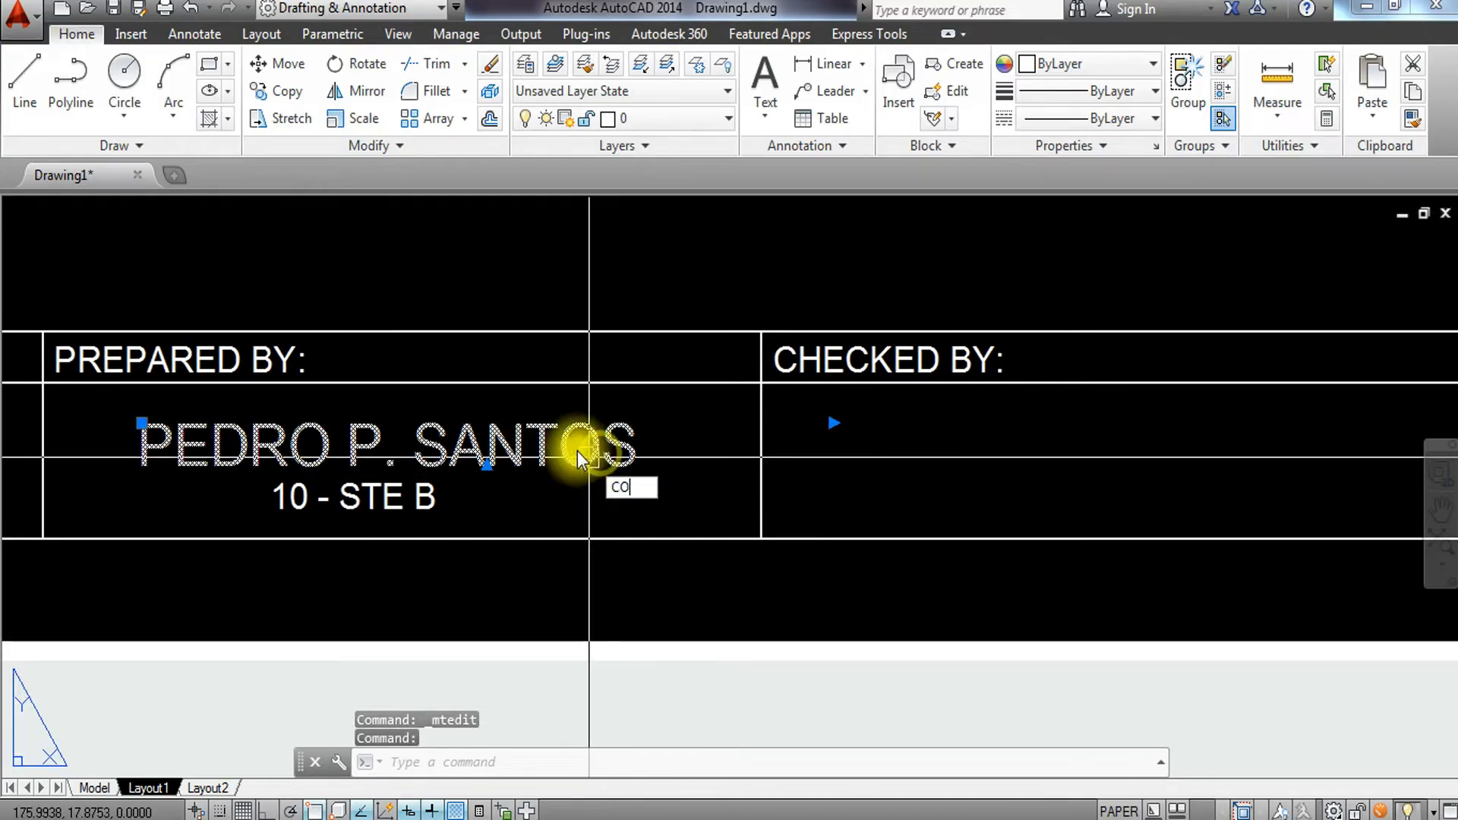
pyautogui.press('Return')
pyautogui.click(56, 383)
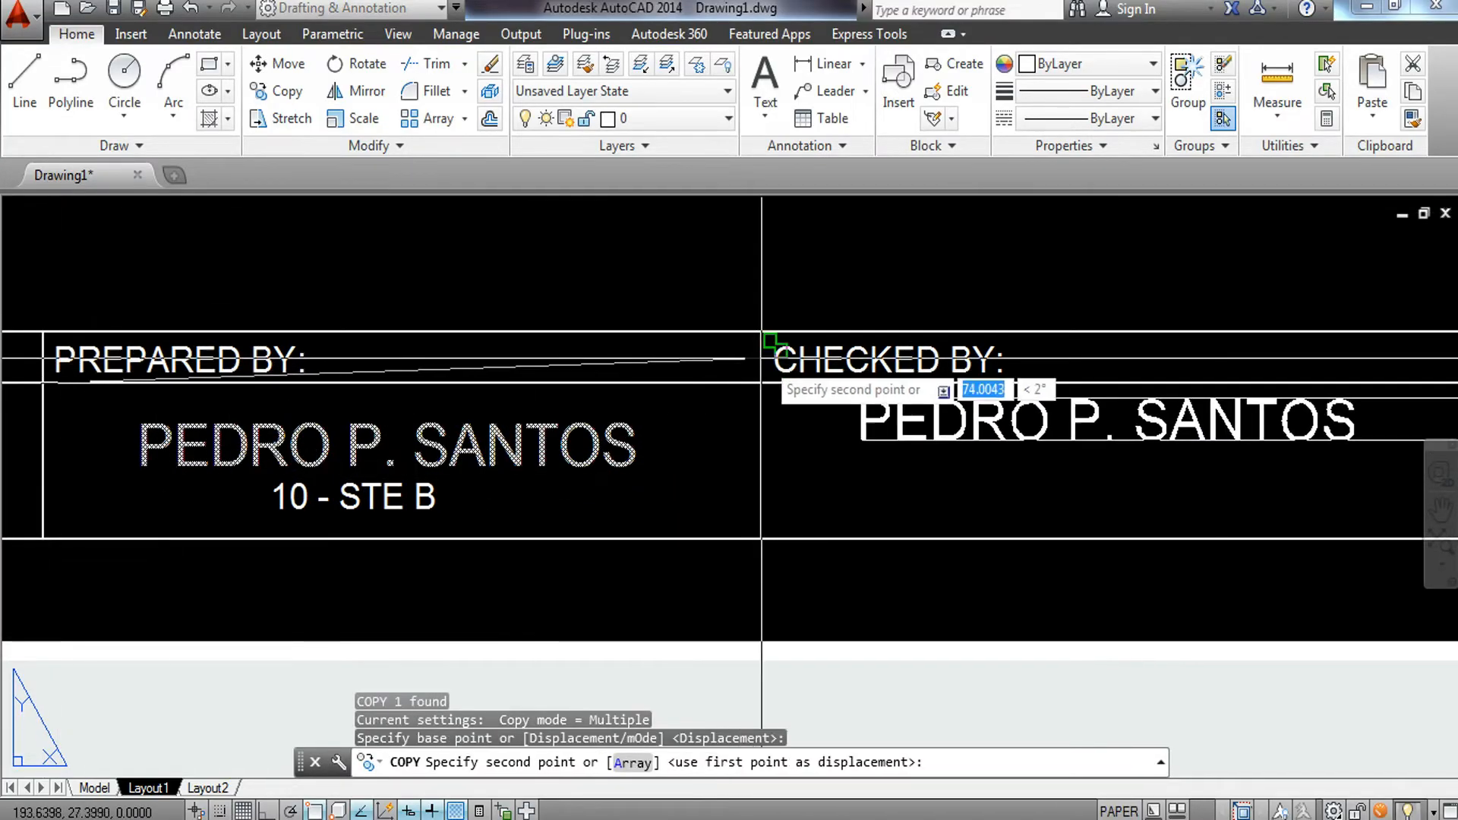
pyautogui.click(759, 380)
pyautogui.press('Escape')
# Replace the copied name in the CHECKED BY: cell with the checker's full name.
pyautogui.moveTo(820, 455); pyautogui.dragTo(387, 463, button='middle')
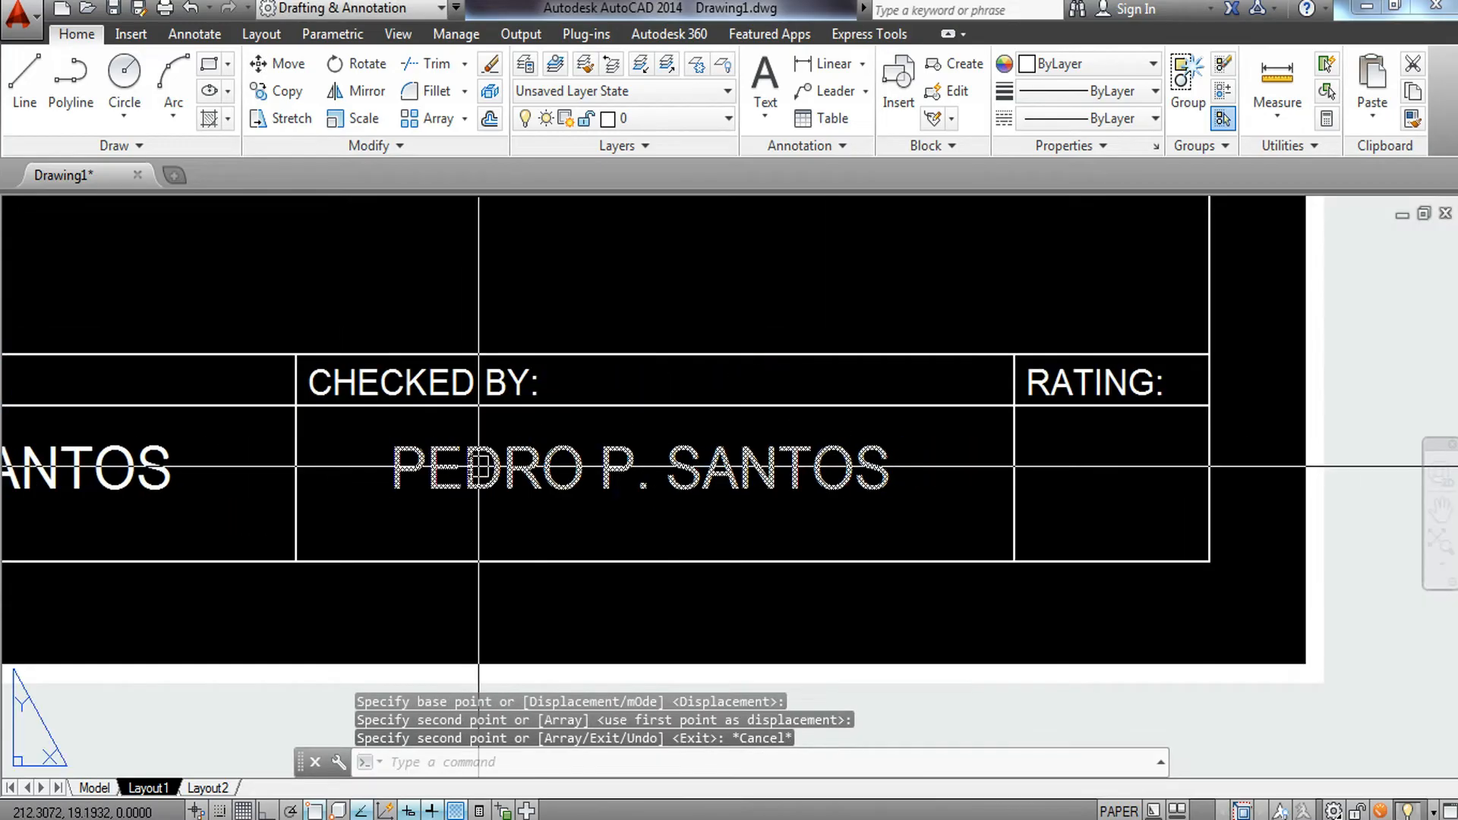
pyautogui.click(478, 467)
pyautogui.doubleClick(875, 477)
pyautogui.moveTo(875, 477); pyautogui.dragTo(177, 375)
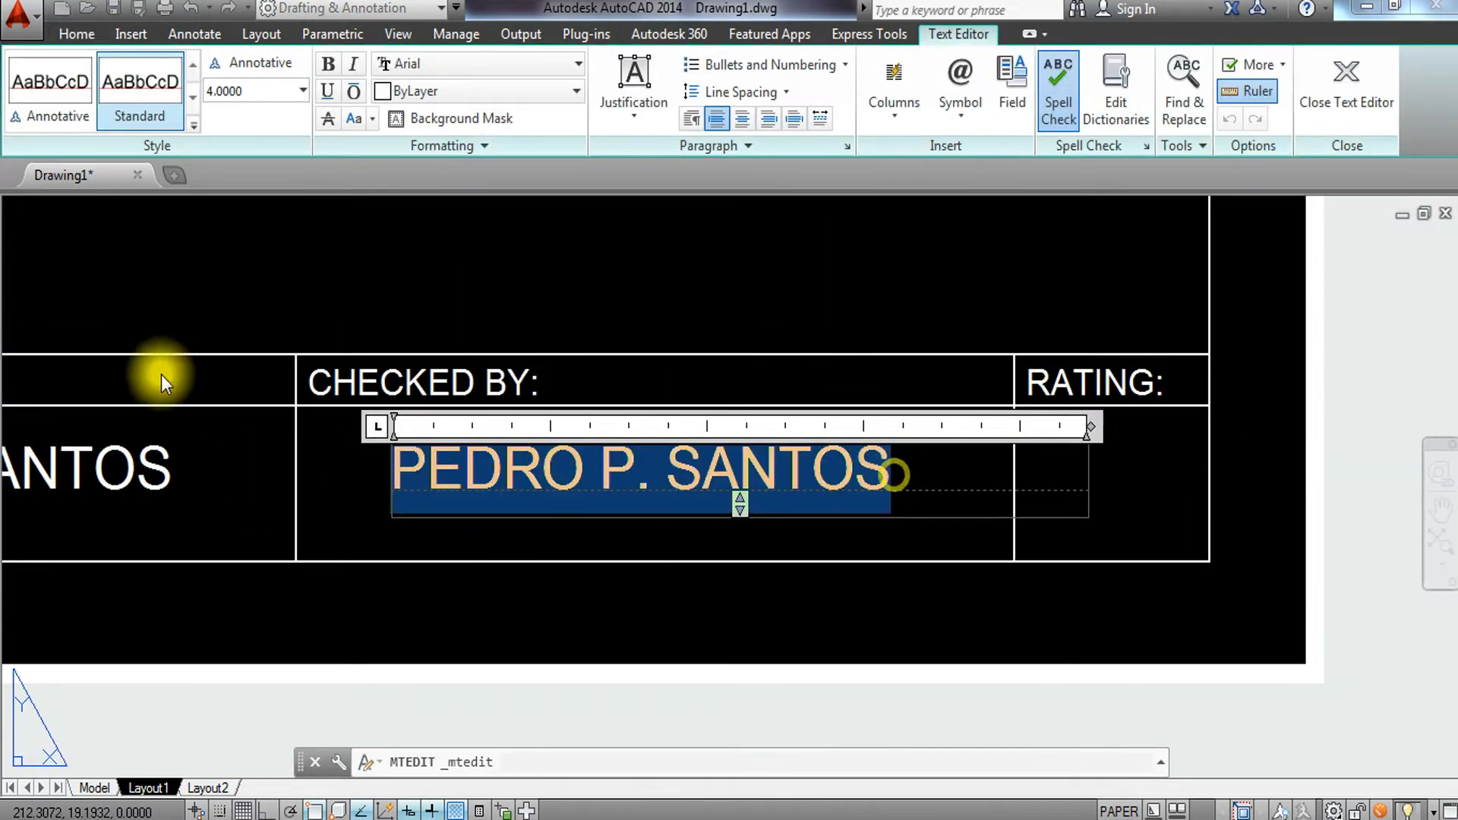
pyautogui.write('MR. GHJ')
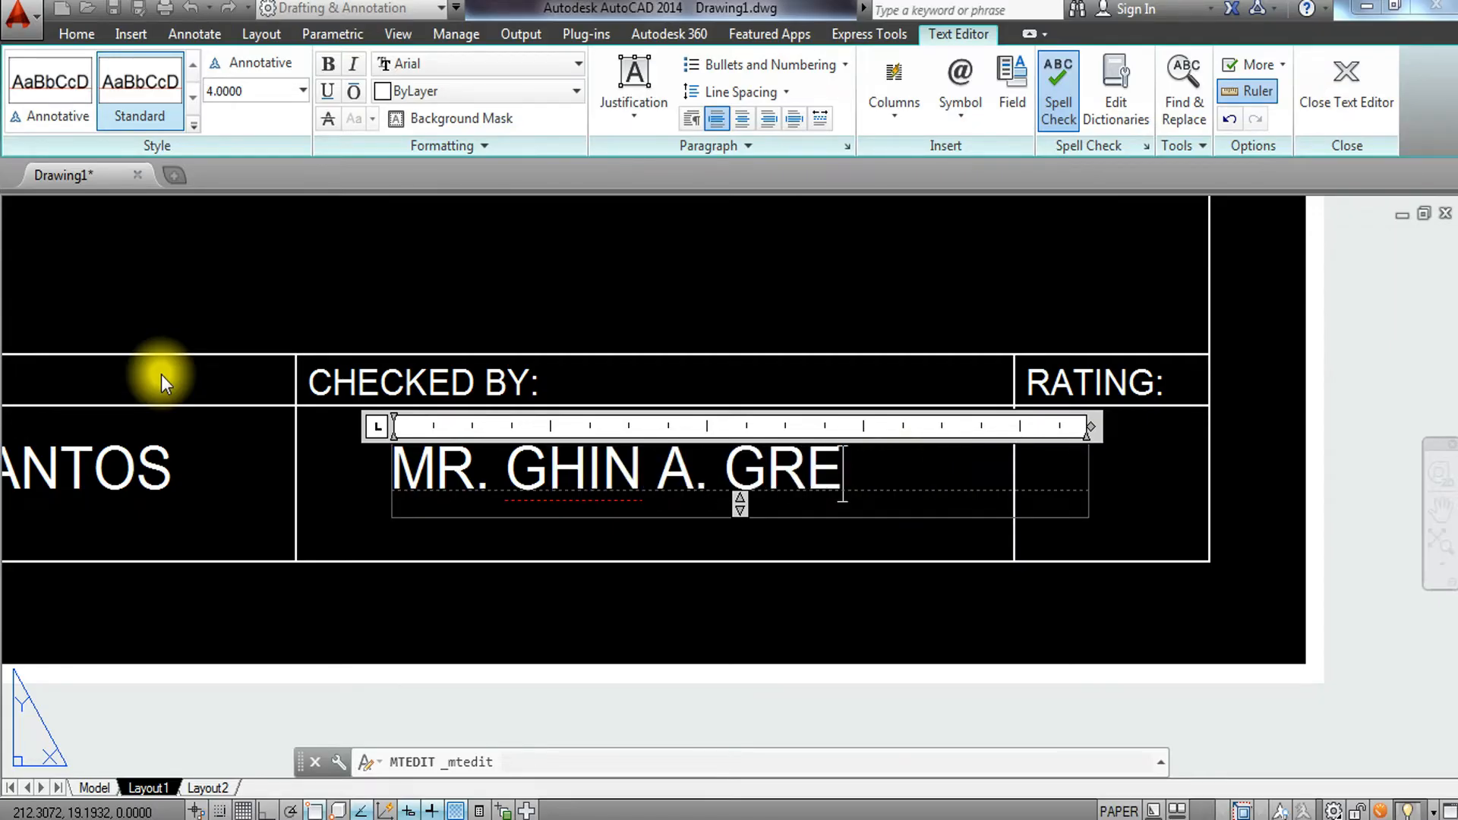
pyautogui.click(436, 271)
# Move the checker's name horizontally with Ortho on to center it in its cell.
pyautogui.click(439, 480)
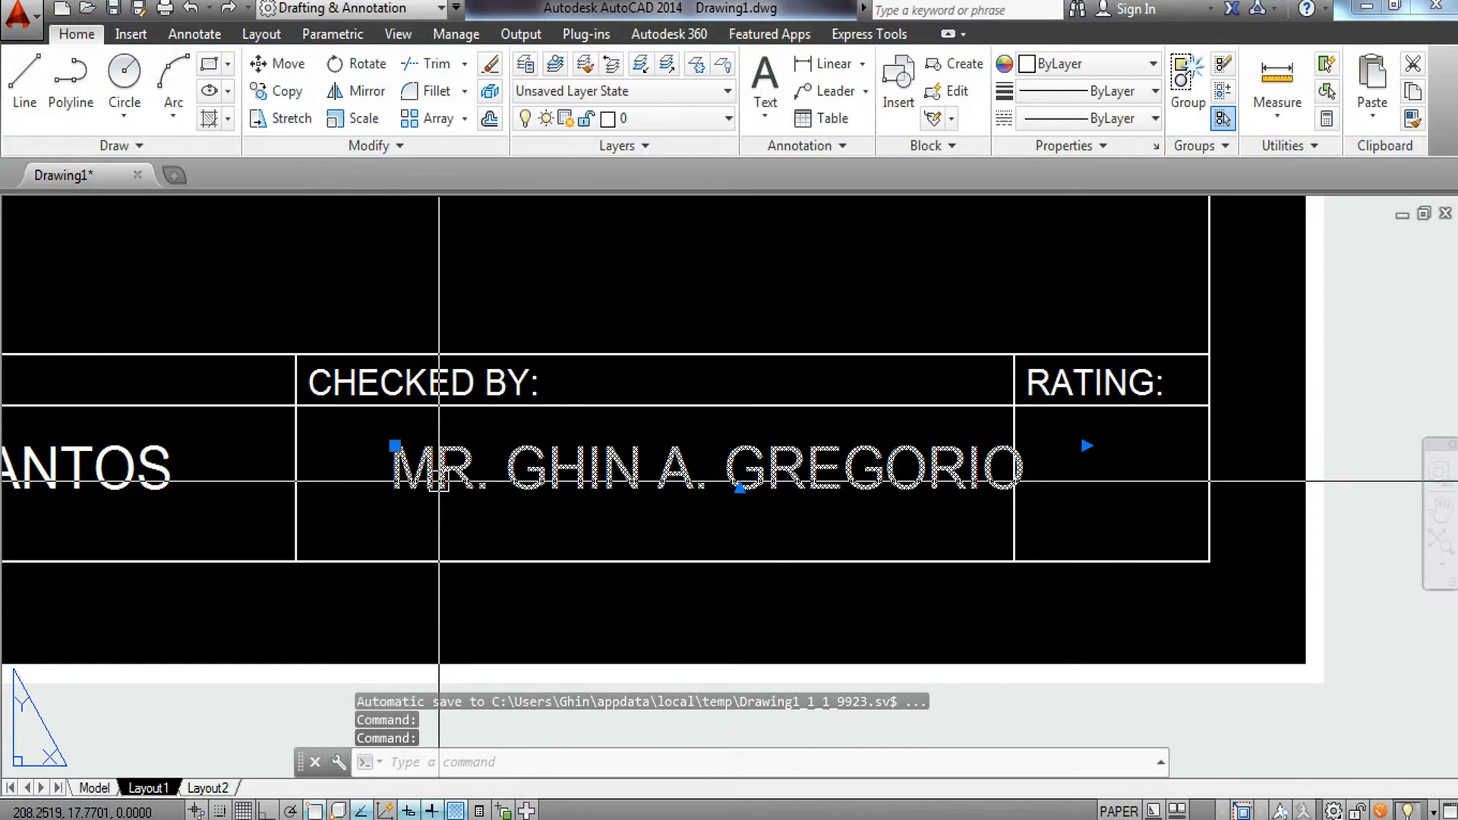
pyautogui.write('m')
pyautogui.press('Return')
pyautogui.click(729, 285)
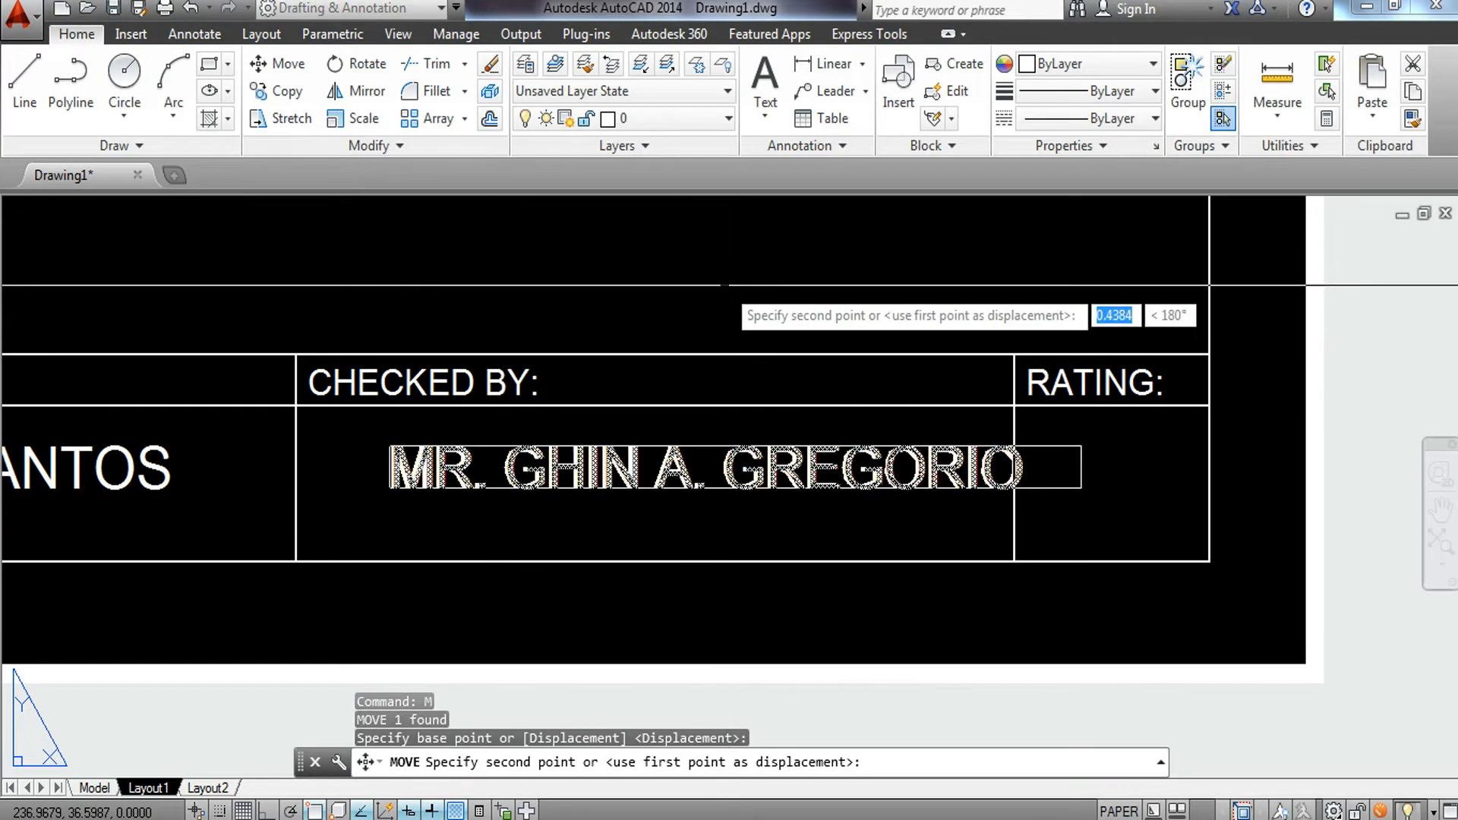
pyautogui.press('F8')
pyautogui.click(674, 281)
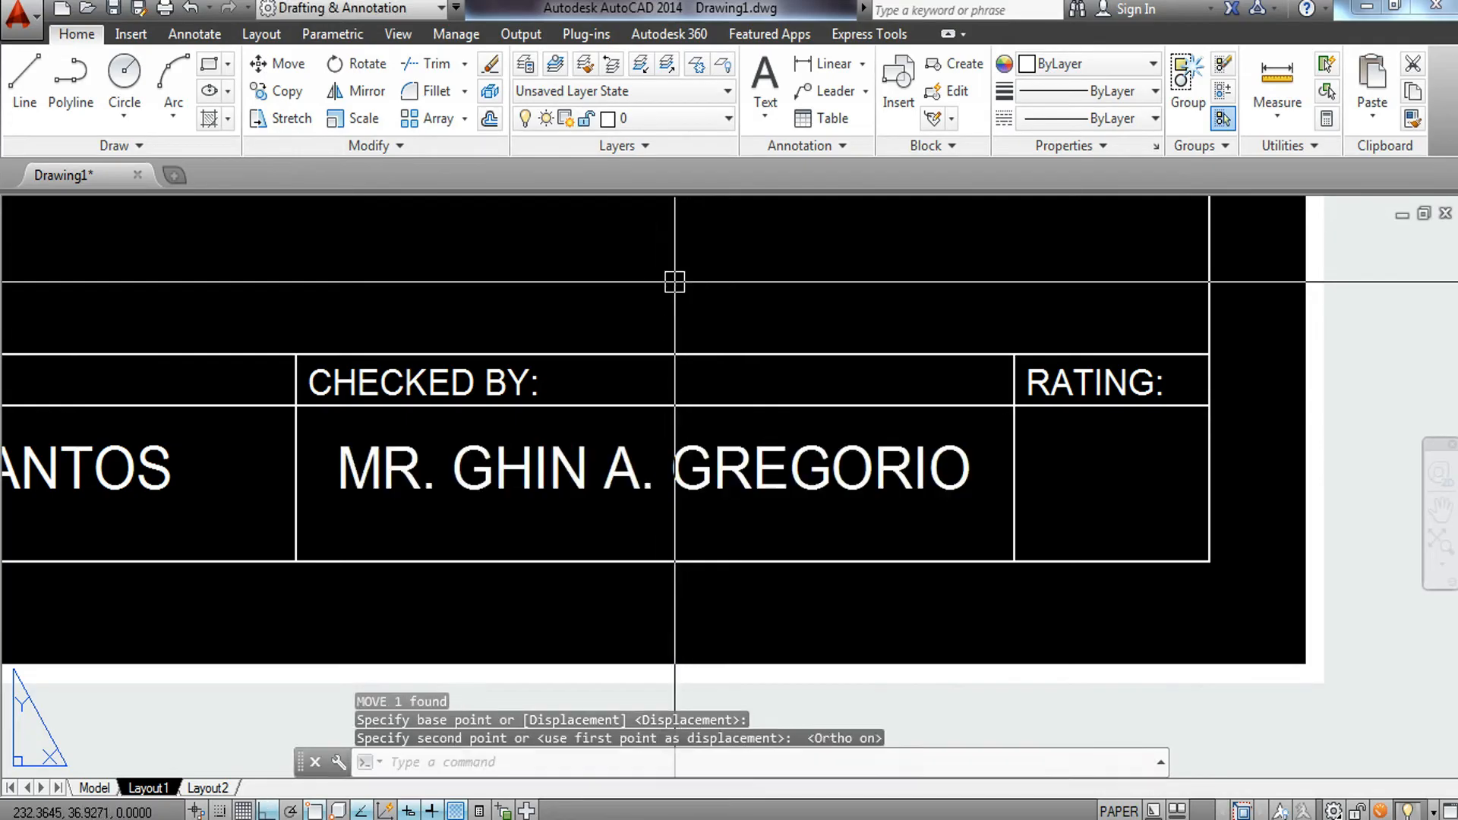
# Copy the 10 - STE B text to the matching spot beneath the checker's name.
pyautogui.scroll(-3, 683, 325)
pyautogui.scroll(5, 462, 406)
pyautogui.click(417, 414)
pyautogui.click(417, 414)
pyautogui.write('CO')
pyautogui.press('Return')
pyautogui.moveTo(407, 426); pyautogui.dragTo(832, 375, button='middle')
pyautogui.scroll(-1, 288, 464)
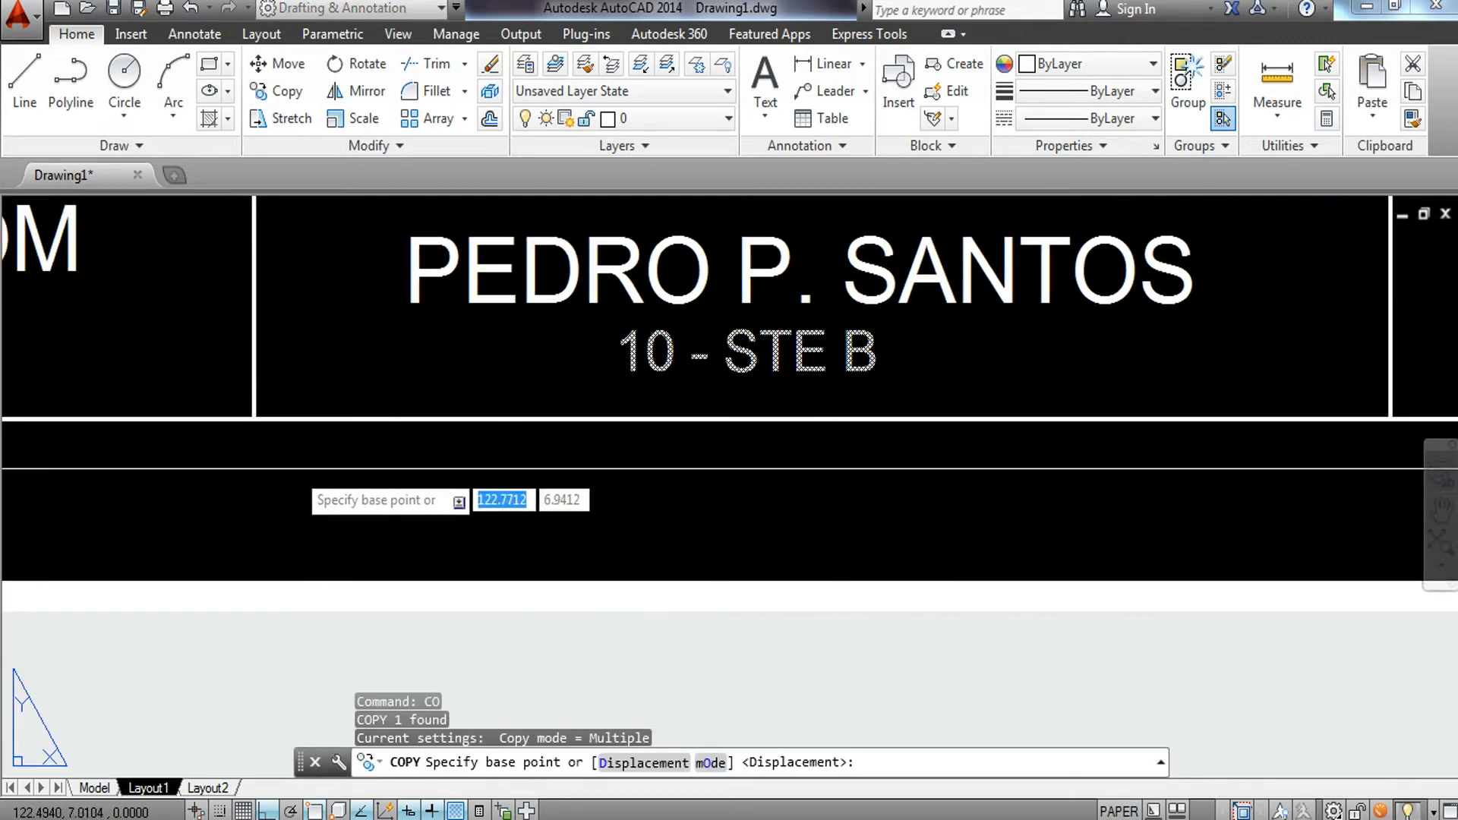
pyautogui.click(257, 418)
pyautogui.scroll(-6, 257, 418)
pyautogui.scroll(4, 526, 463)
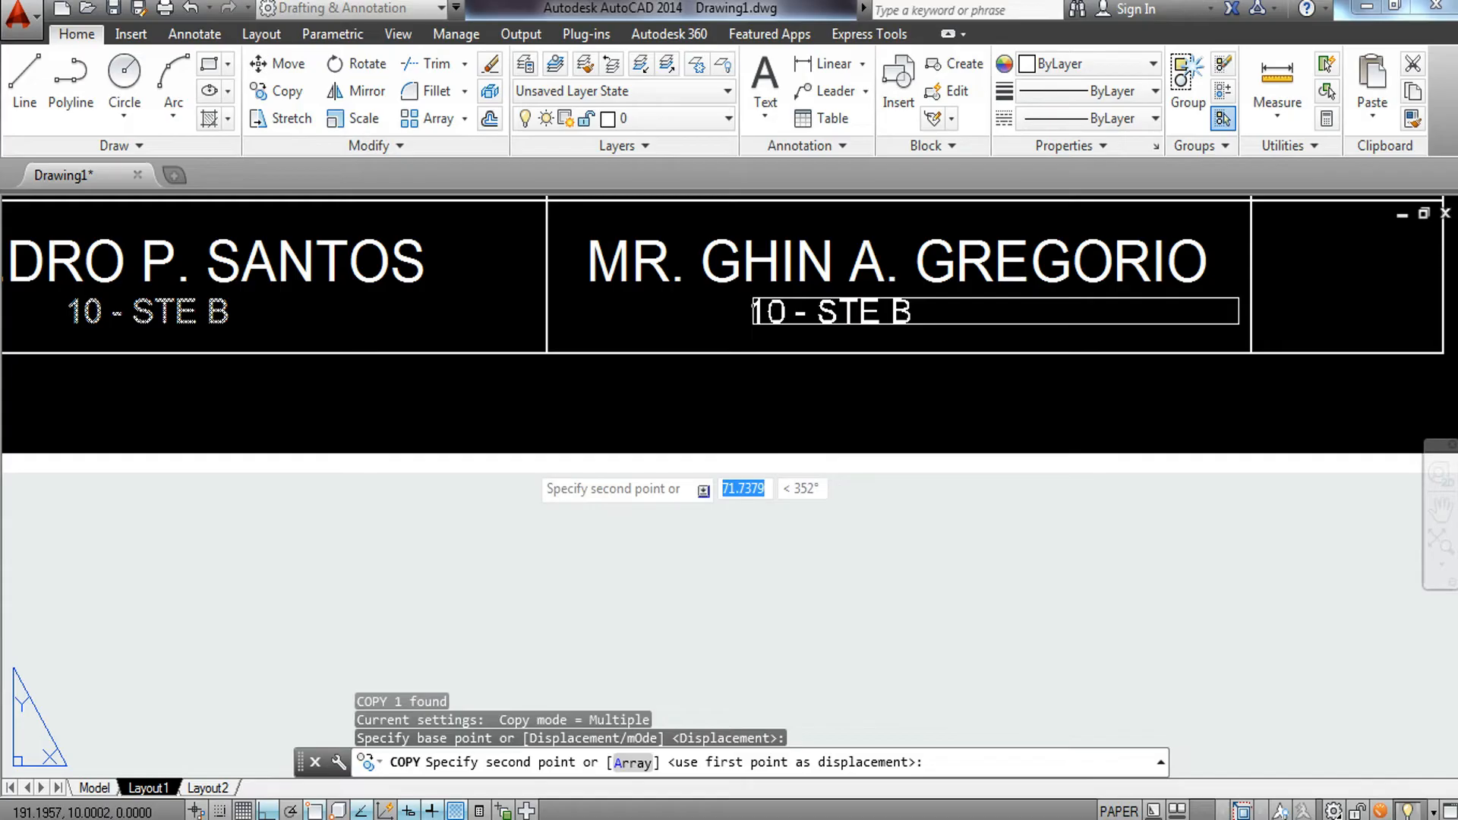
pyautogui.click(546, 353)
pyautogui.press('Escape')
pyautogui.moveTo(801, 370); pyautogui.dragTo(729, 546, button='middle')
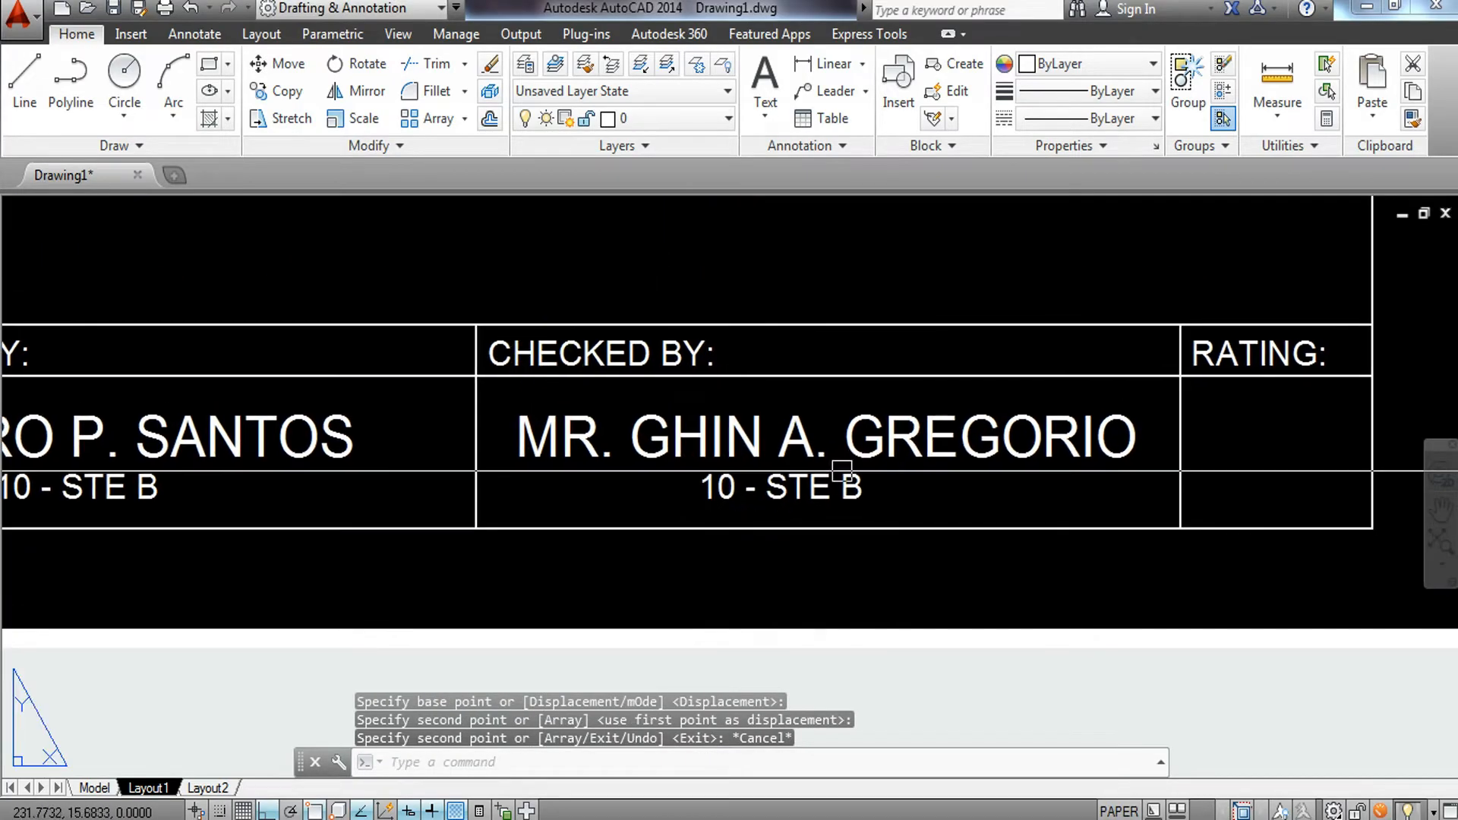
# Replace the copied text beneath the checker's name with DRAFTING COACH.
pyautogui.doubleClick(830, 481)
pyautogui.moveTo(896, 494); pyautogui.dragTo(608, 489)
pyautogui.write('DRAFTING COAC')
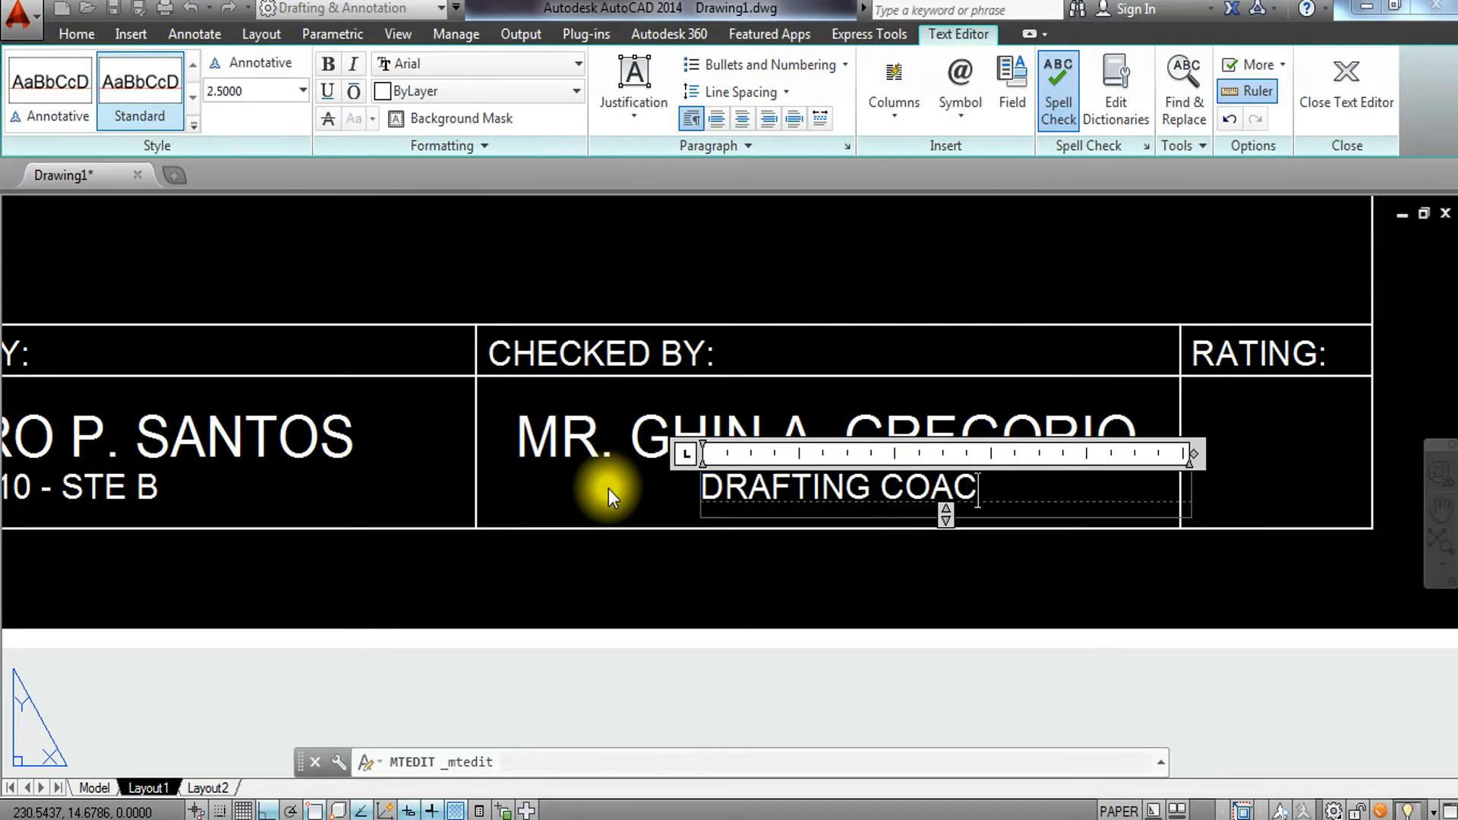
pyautogui.write('H')
pyautogui.click(618, 489)
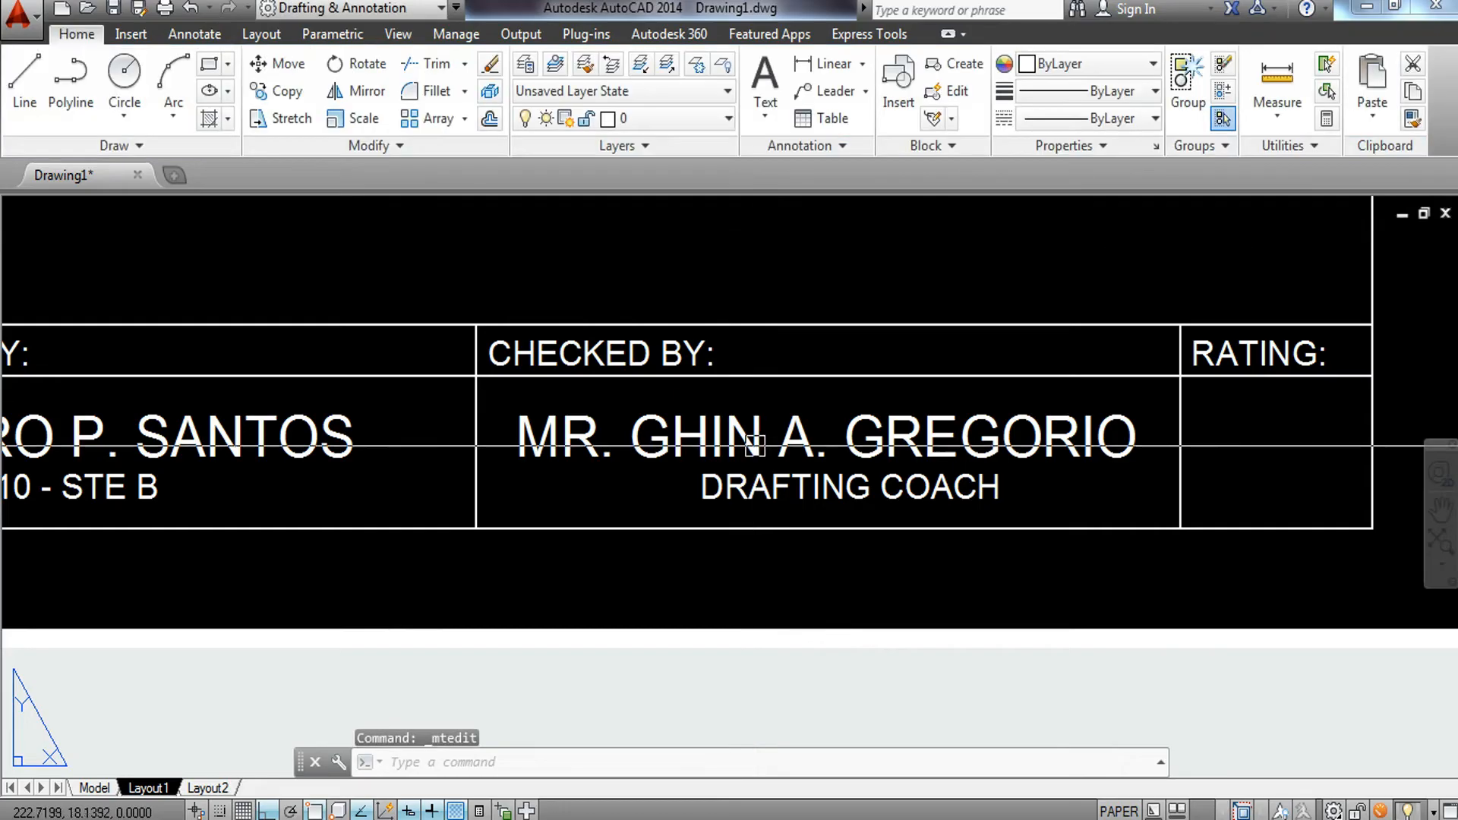
# Move the DRAFTING COACH text horizontally to center it under the checker's name.
pyautogui.click(763, 471)
pyautogui.write('M')
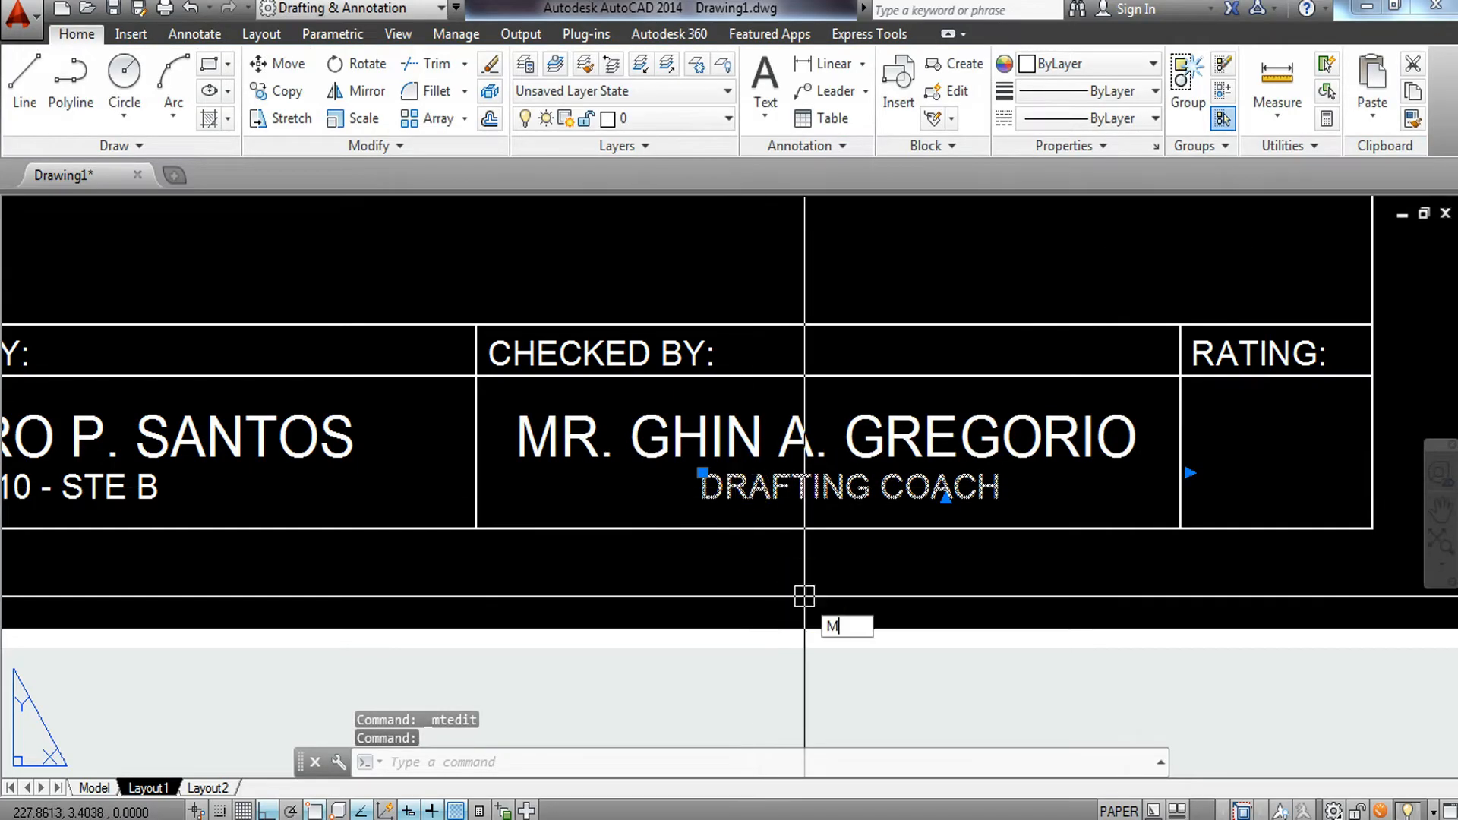
pyautogui.press('Return')
pyautogui.scroll(4, 835, 607)
pyautogui.click(921, 570)
pyautogui.click(862, 566)
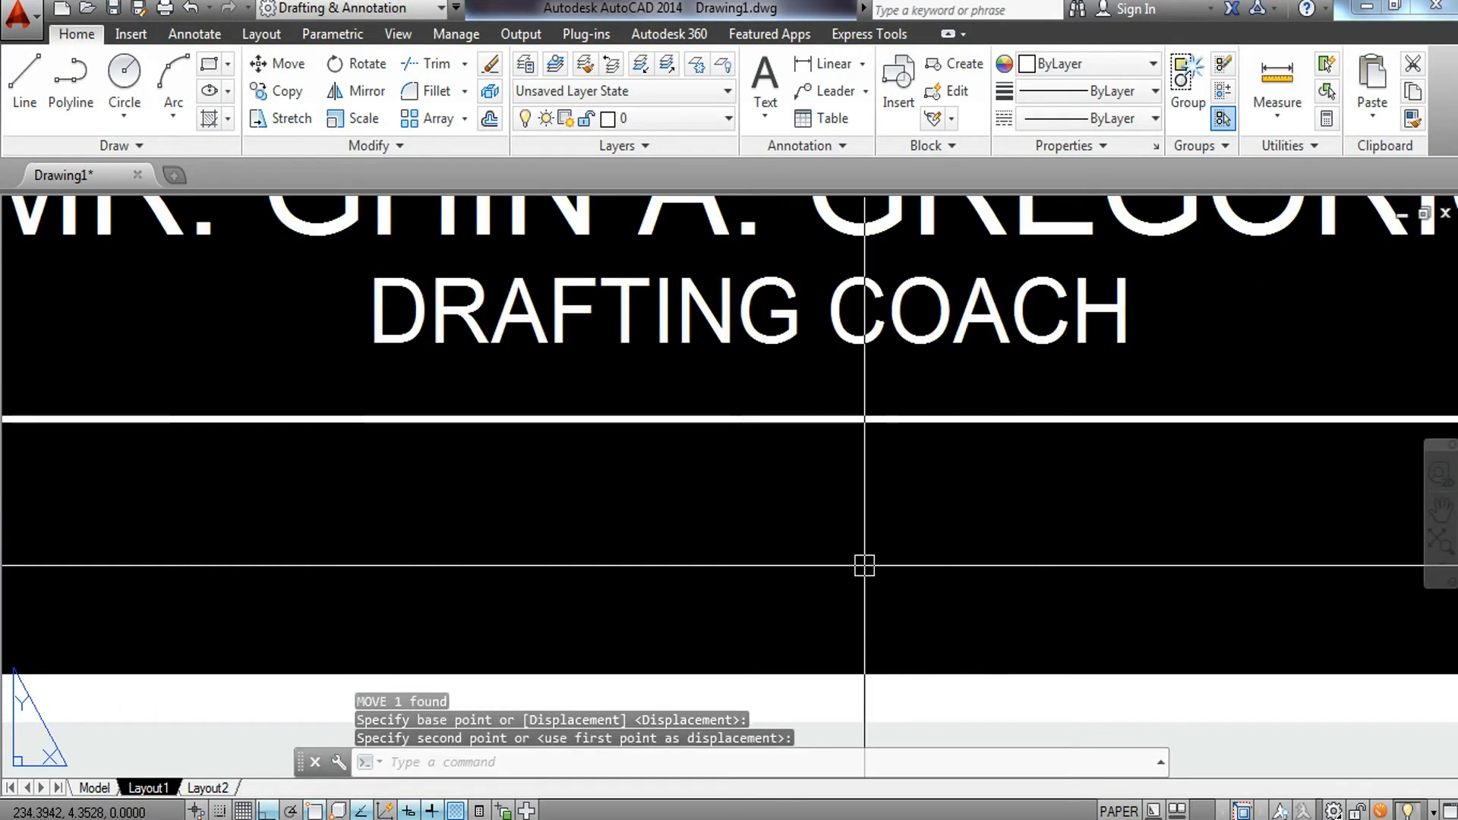
pyautogui.scroll(-2, 870, 562)
pyautogui.scroll(-3, 828, 568)
pyautogui.moveTo(801, 567); pyautogui.dragTo(1010, 533, button='middle')
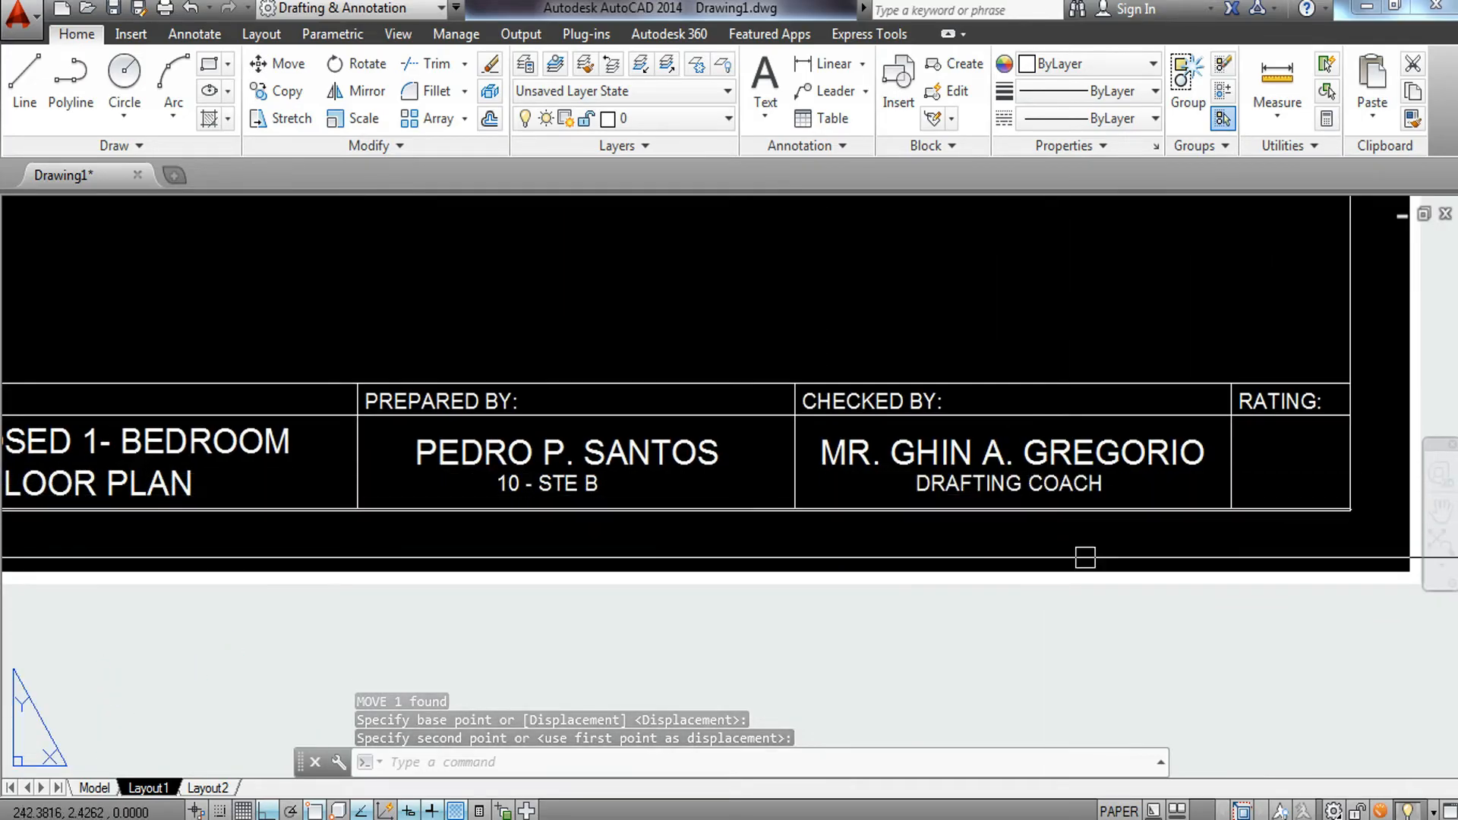
pyautogui.scroll(-2, 725, 505)
pyautogui.moveTo(657, 504); pyautogui.dragTo(930, 504, button='middle')
pyautogui.scroll(2, 424, 432)
pyautogui.scroll(2, 424, 433)
pyautogui.scroll(2, 334, 585)
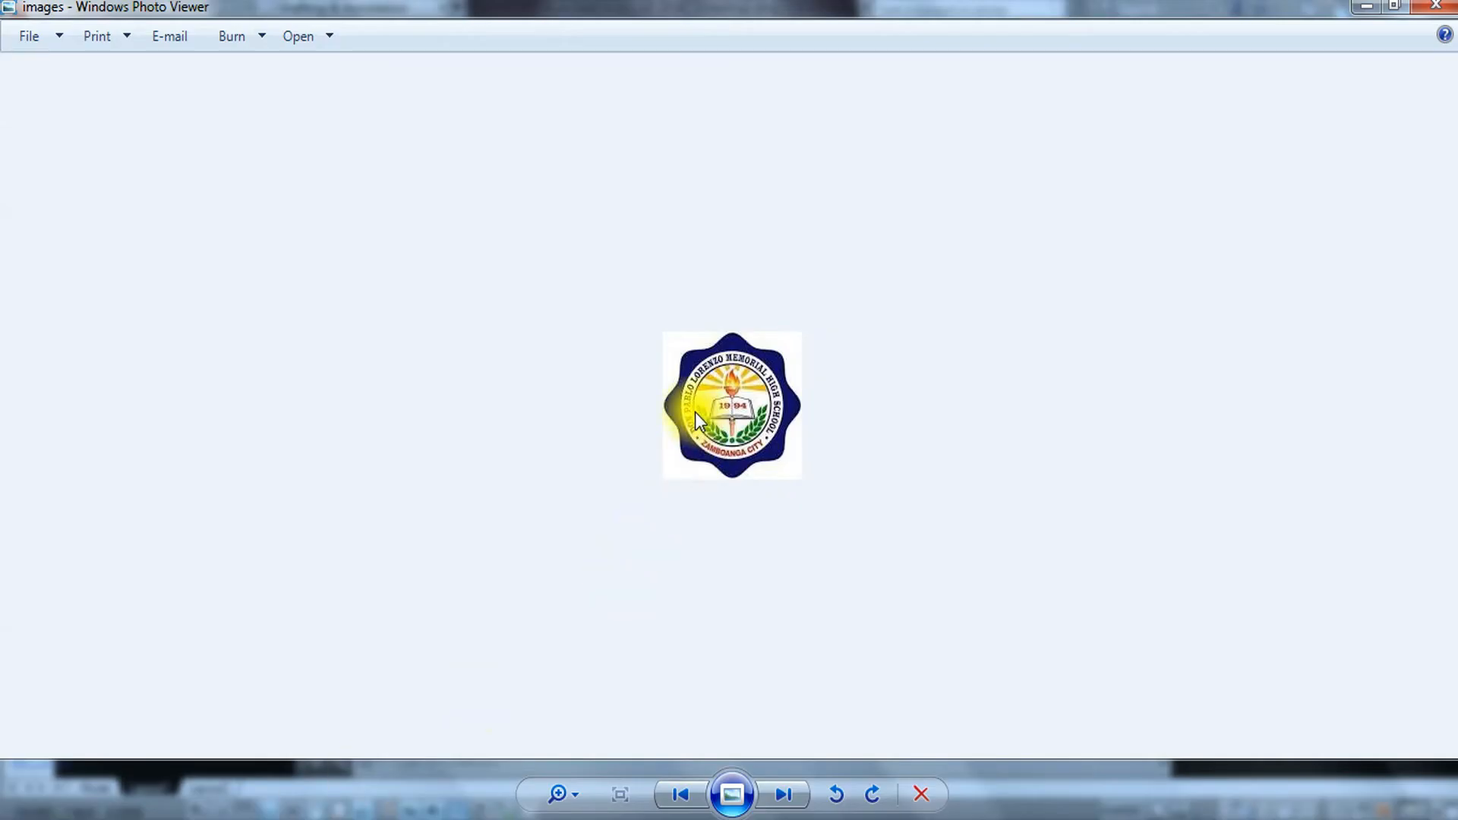
# Switch to Windows Photo Viewer and copy the school logo image.
pyautogui.rightClick(694, 411)
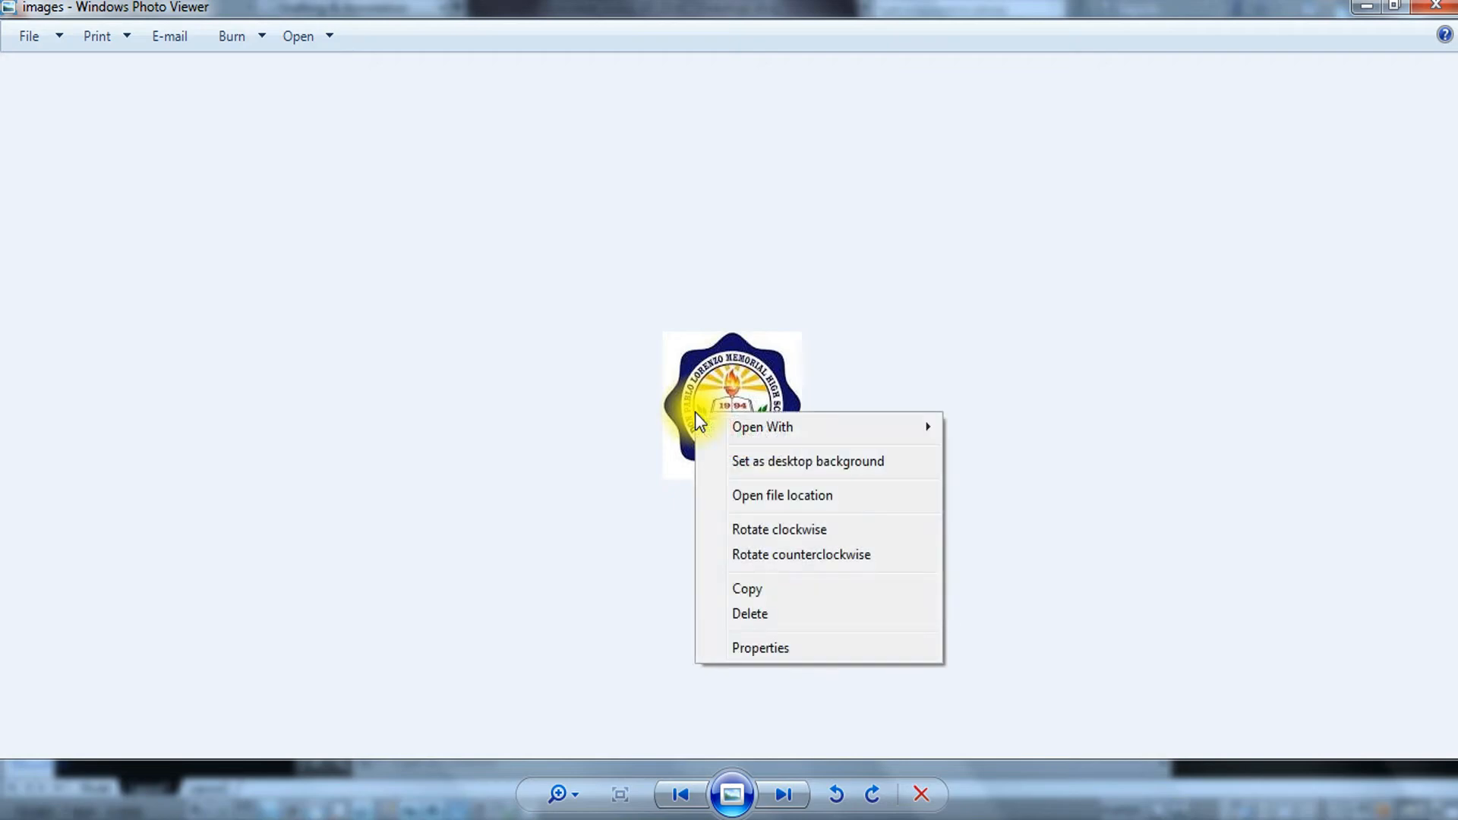
pyautogui.click(762, 590)
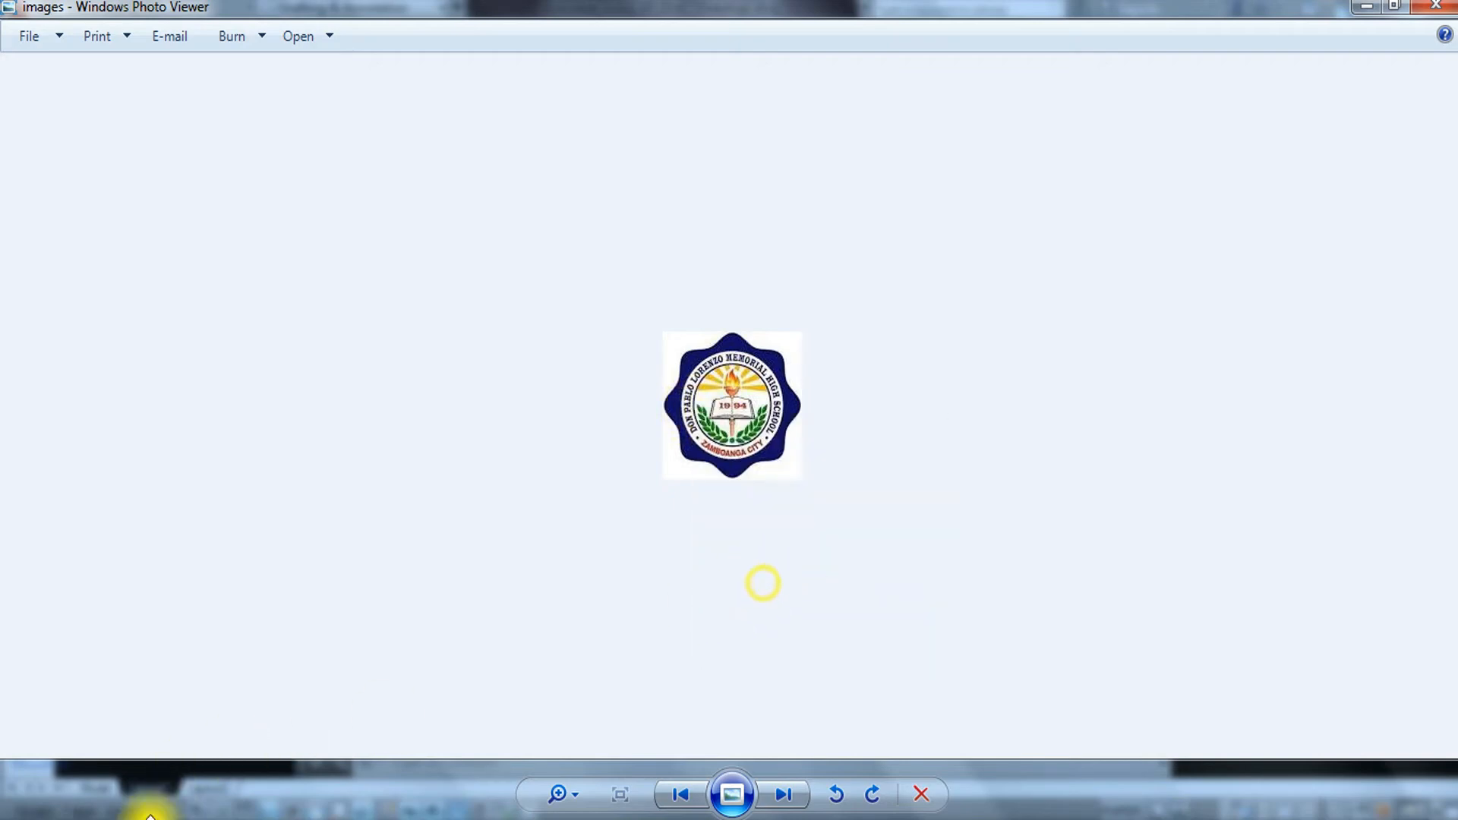
# Return to AutoCAD and paste the logo image beside the title block, accepting default scale and rotation.
pyautogui.click(150, 813)
pyautogui.scroll(-3, 380, 486)
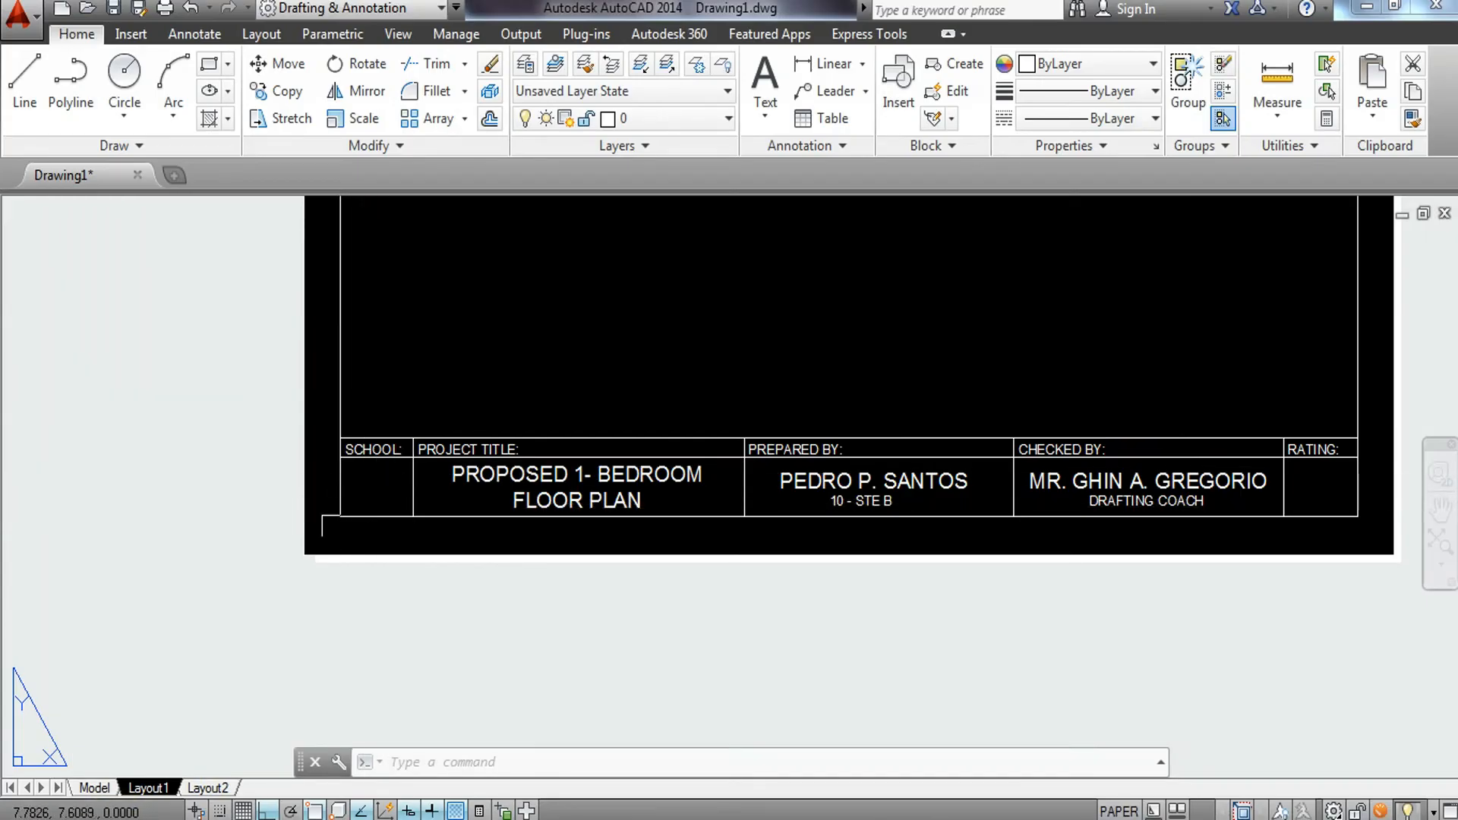
pyautogui.hotkey('ctrl', 'v')
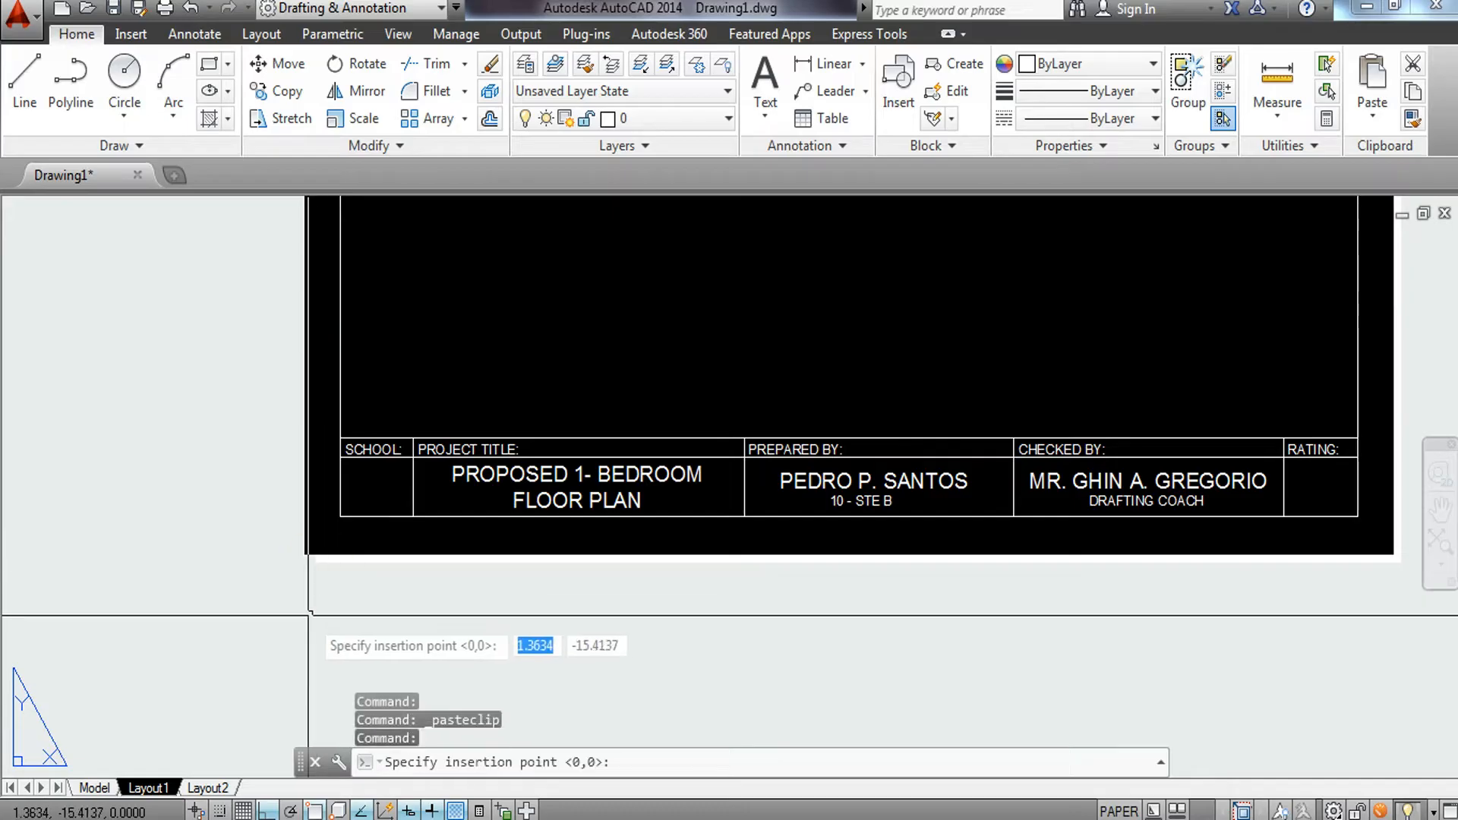
pyautogui.scroll(-3, 308, 615)
pyautogui.scroll(2, 210, 632)
pyautogui.scroll(1, 380, 573)
pyautogui.click(284, 587)
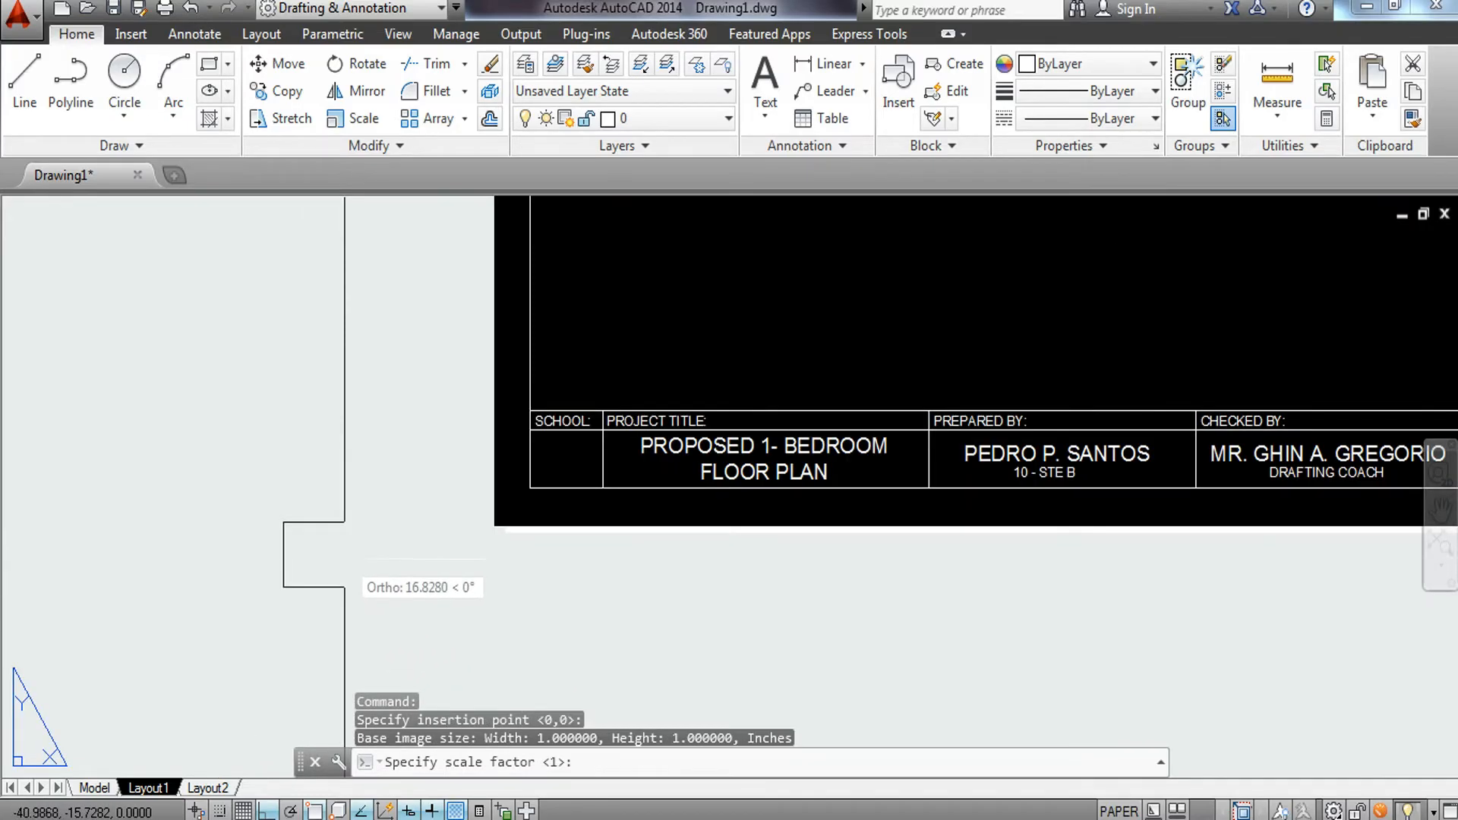
pyautogui.press('Return')
# Move the pasted logo with Ortho turned off, placing it left of the sheet.
pyautogui.press('Return')
pyautogui.click(345, 559)
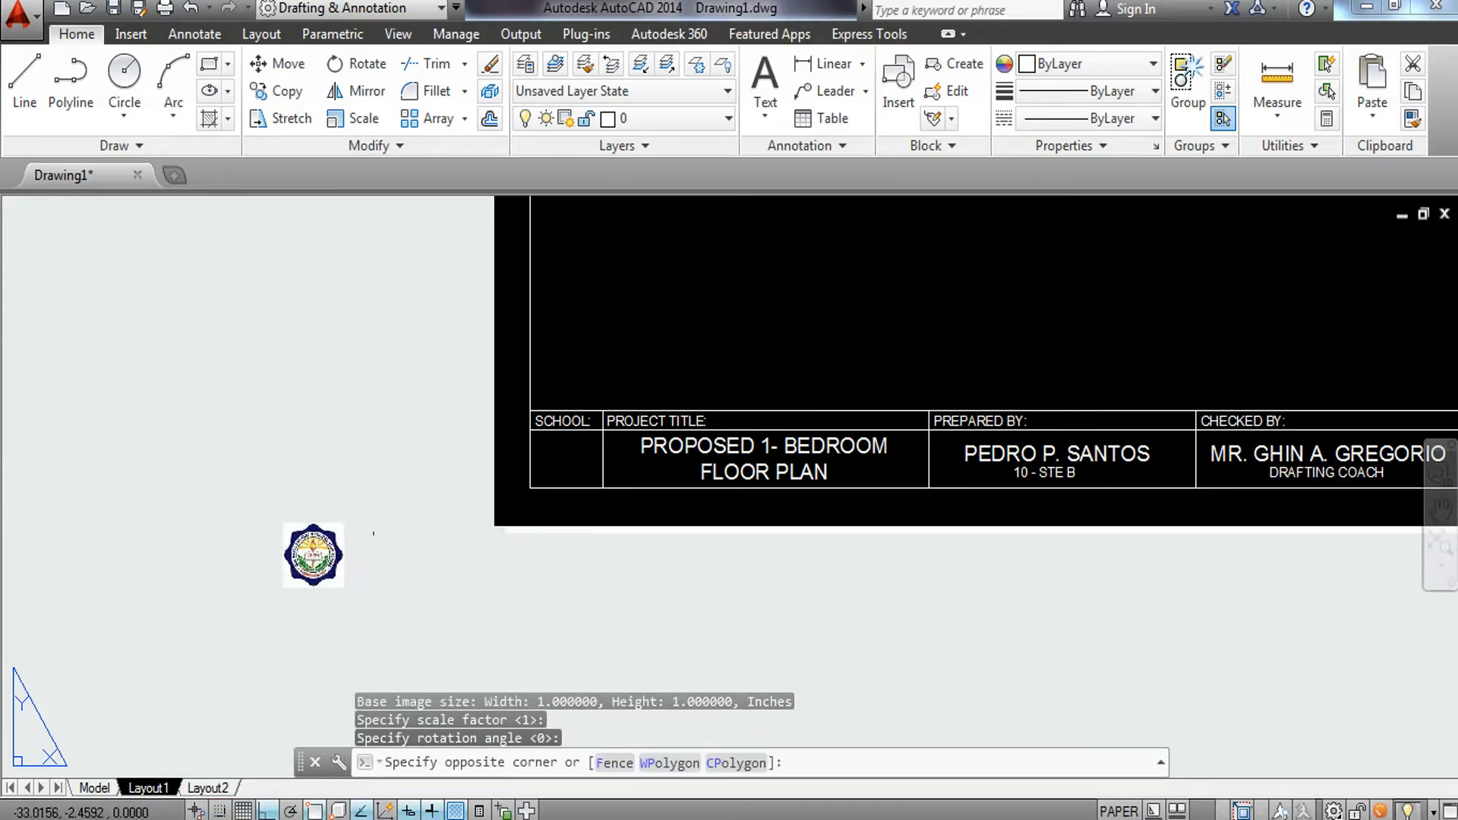
pyautogui.click(244, 586)
pyautogui.write('M')
pyautogui.press('Return')
pyautogui.scroll(4, 244, 585)
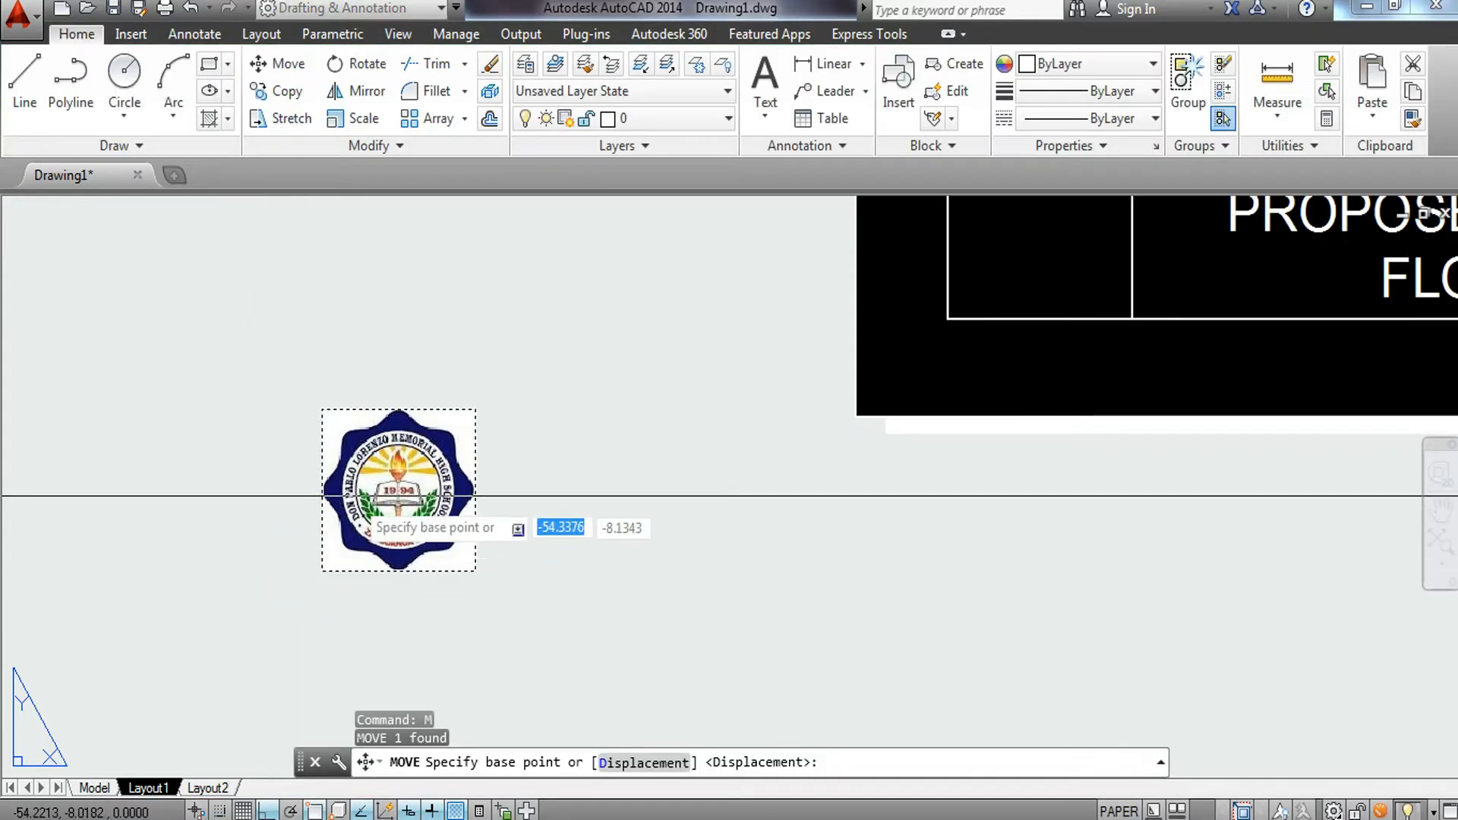
pyautogui.click(399, 494)
pyautogui.scroll(2, 486, 570)
pyautogui.moveTo(498, 602); pyautogui.dragTo(345, 608, button='middle')
pyautogui.press('F8')
pyautogui.moveTo(746, 418); pyautogui.dragTo(559, 506, button='middle')
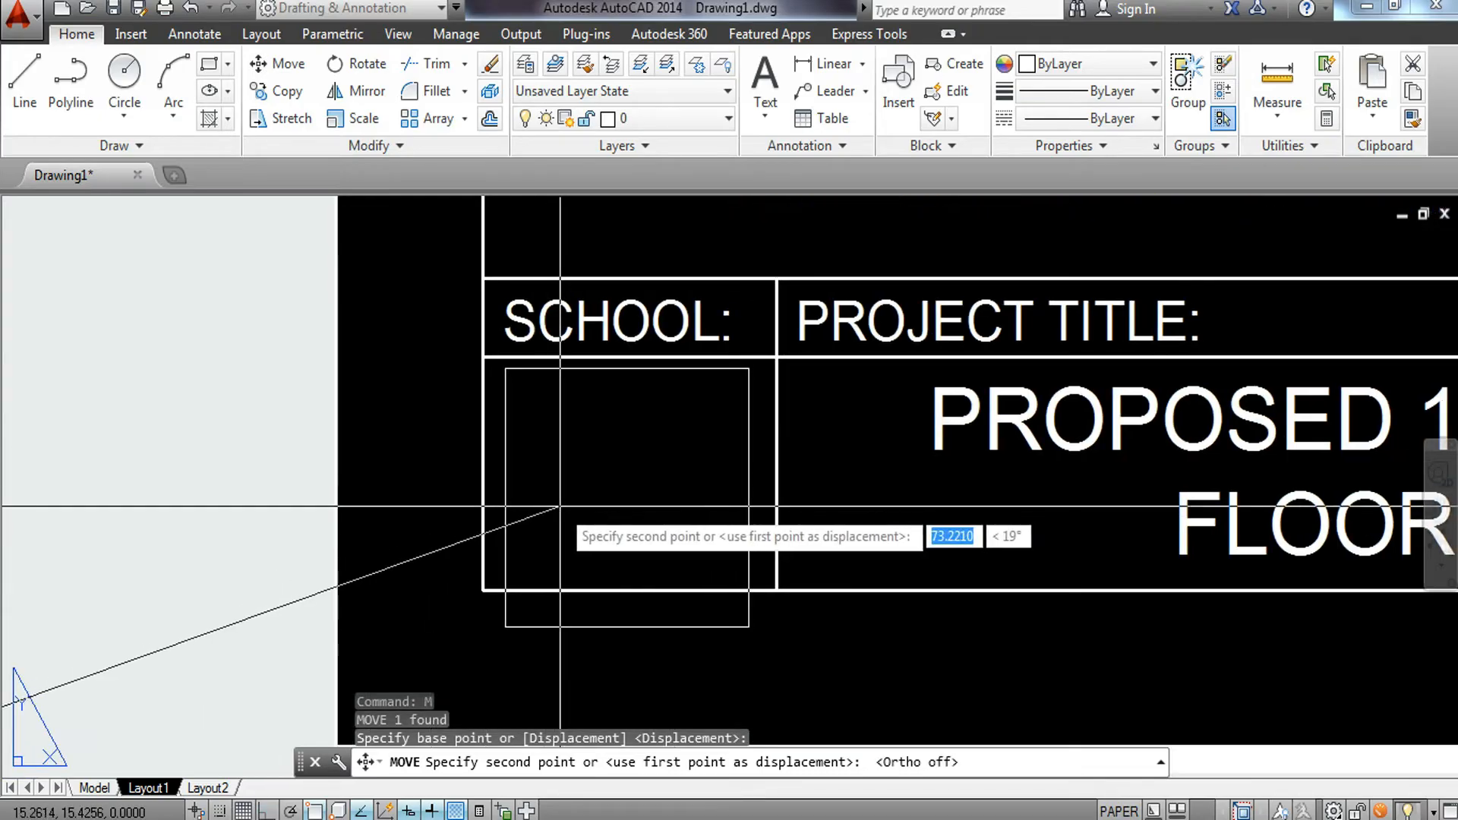
pyautogui.click(149, 486)
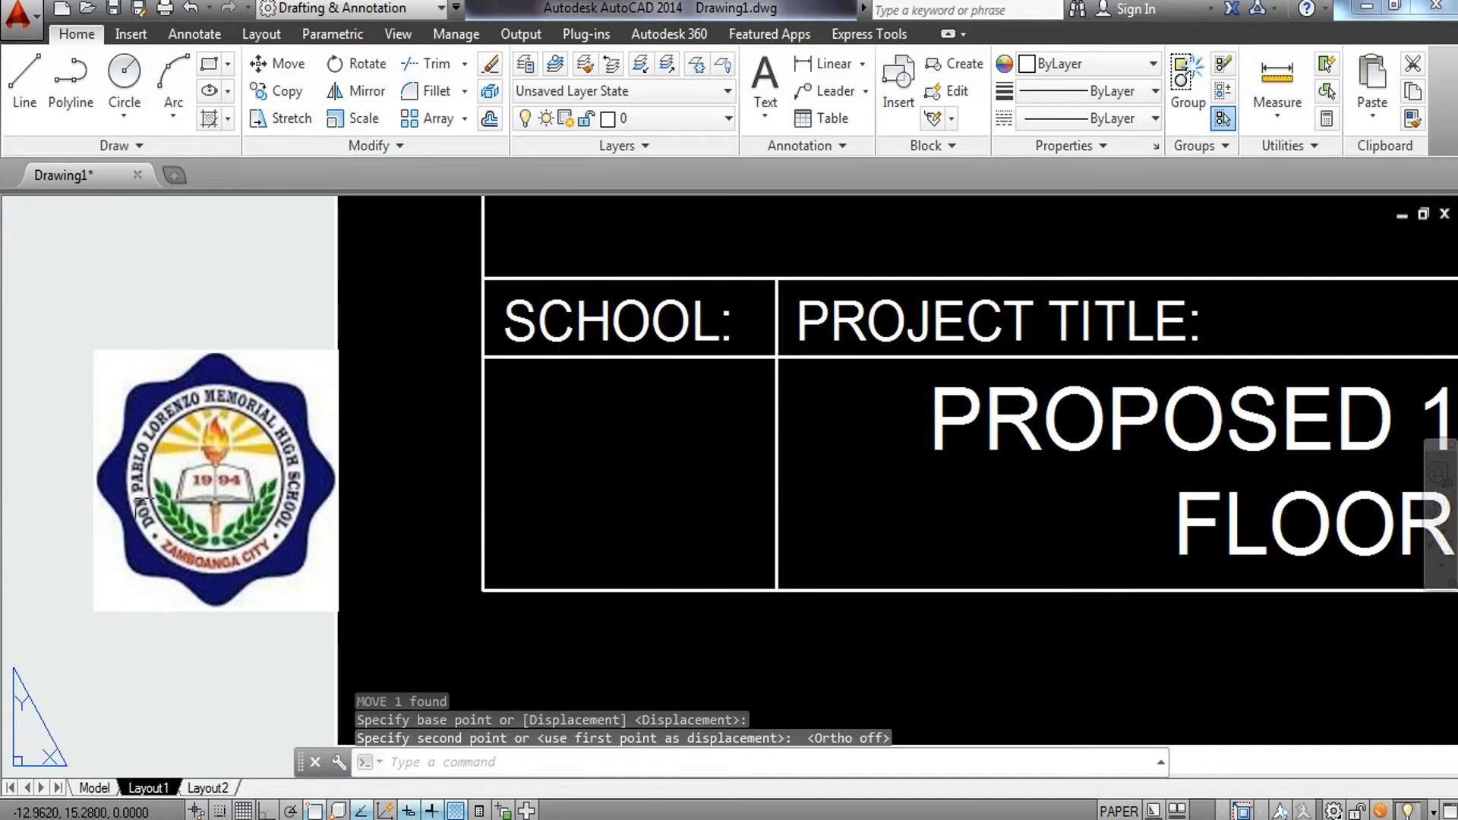
pyautogui.click(183, 307)
pyautogui.click(89, 465)
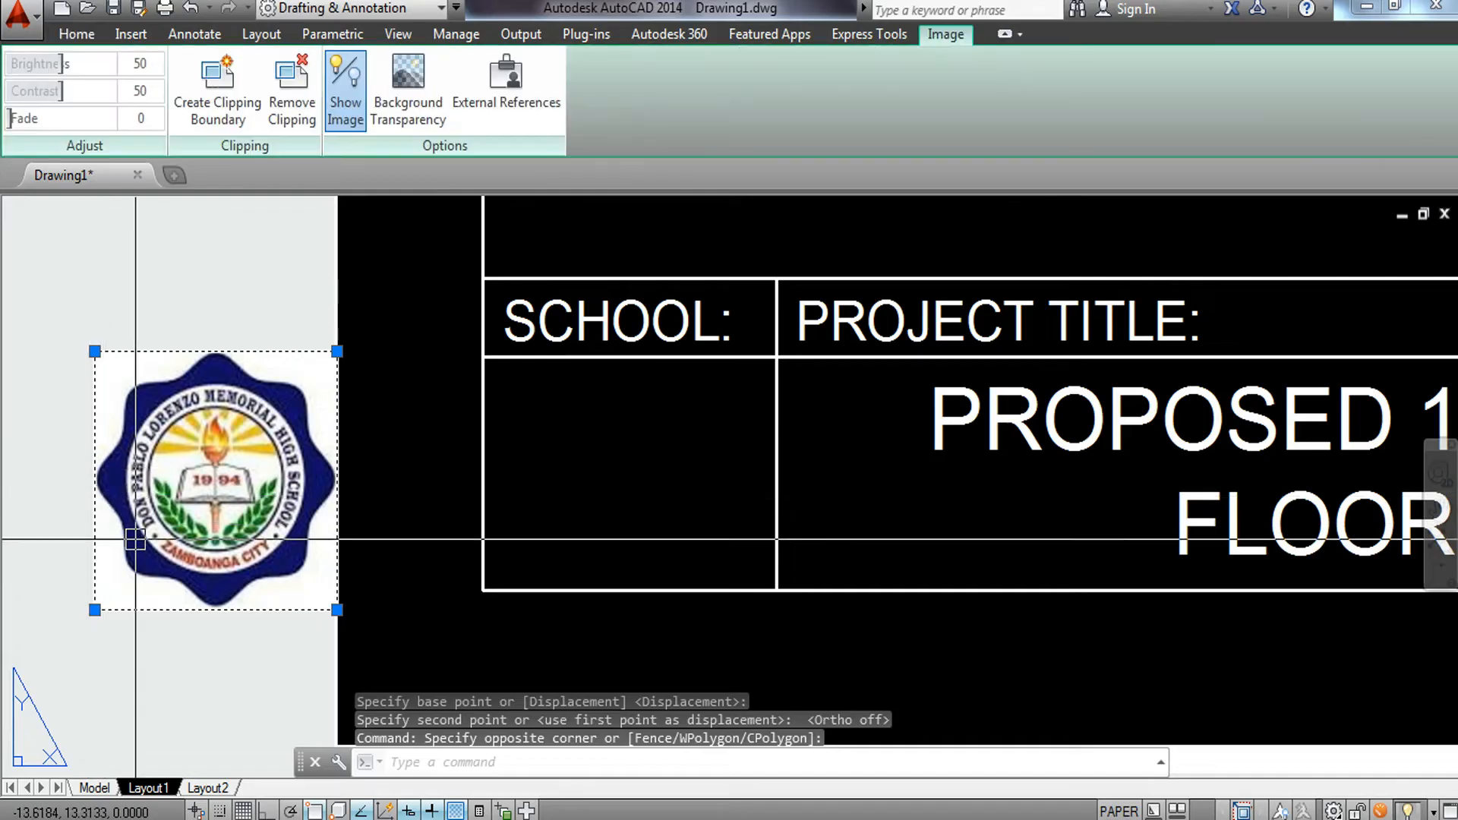
pyautogui.press('Return')
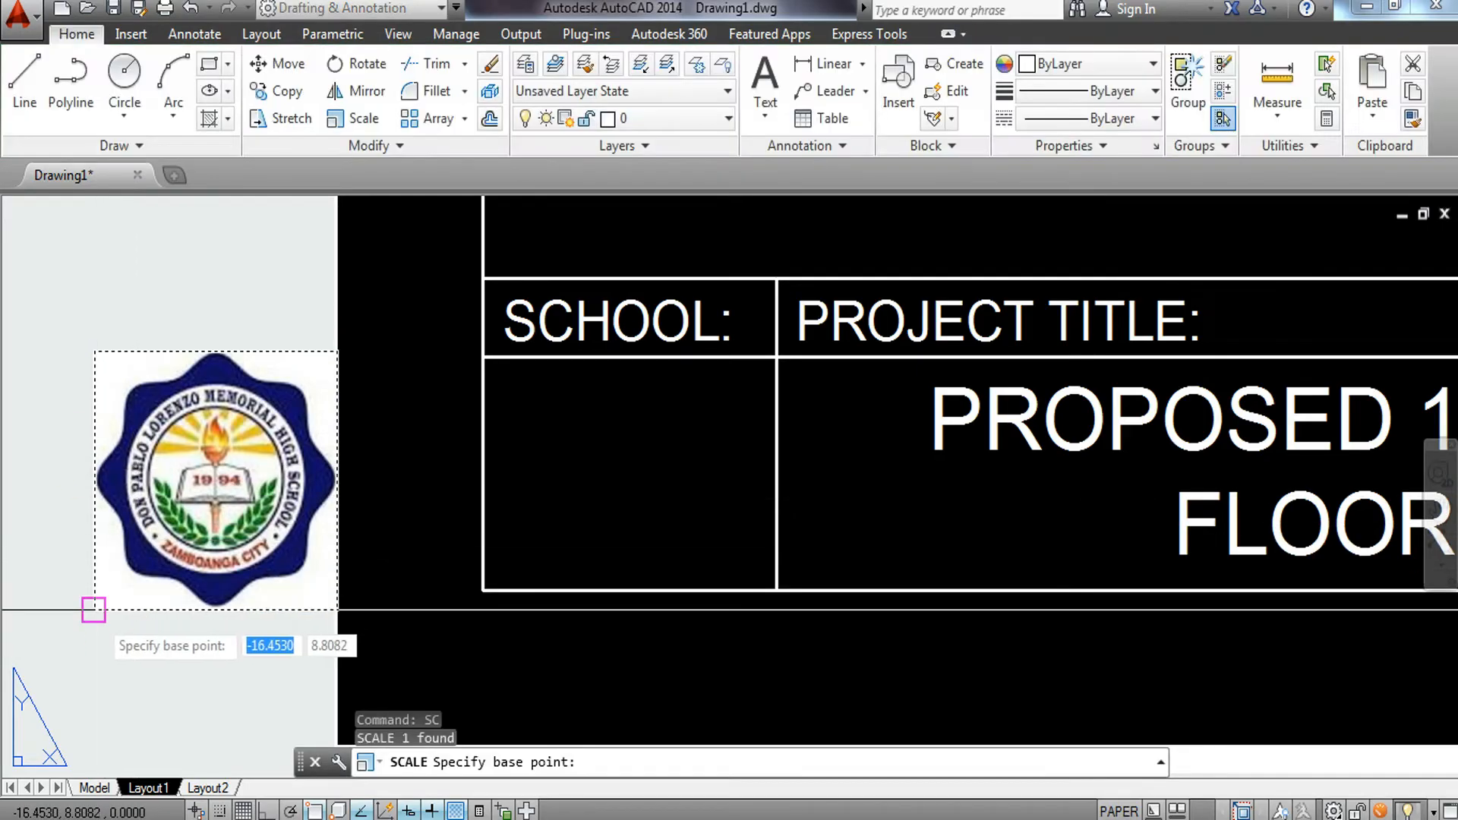
pyautogui.click(93, 610)
pyautogui.scroll(-3, 101, 616)
pyautogui.moveTo(101, 616); pyautogui.dragTo(295, 561, button='middle')
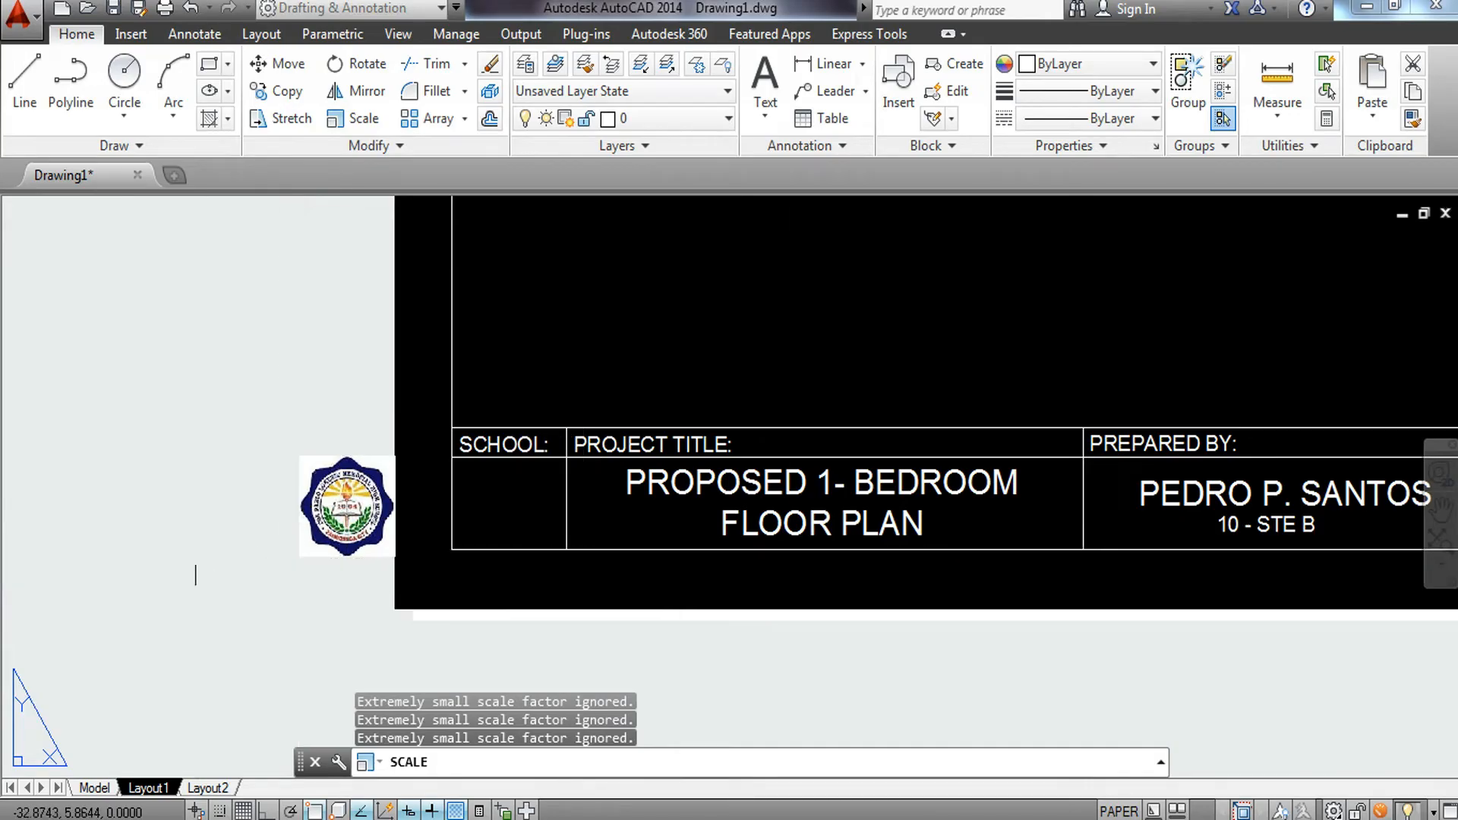
pyautogui.press('Escape')
# Move the logo further left, clear of the sheet.
pyautogui.click(312, 597)
pyautogui.click(283, 511)
pyautogui.write('m')
pyautogui.press('Return')
pyautogui.click(296, 613)
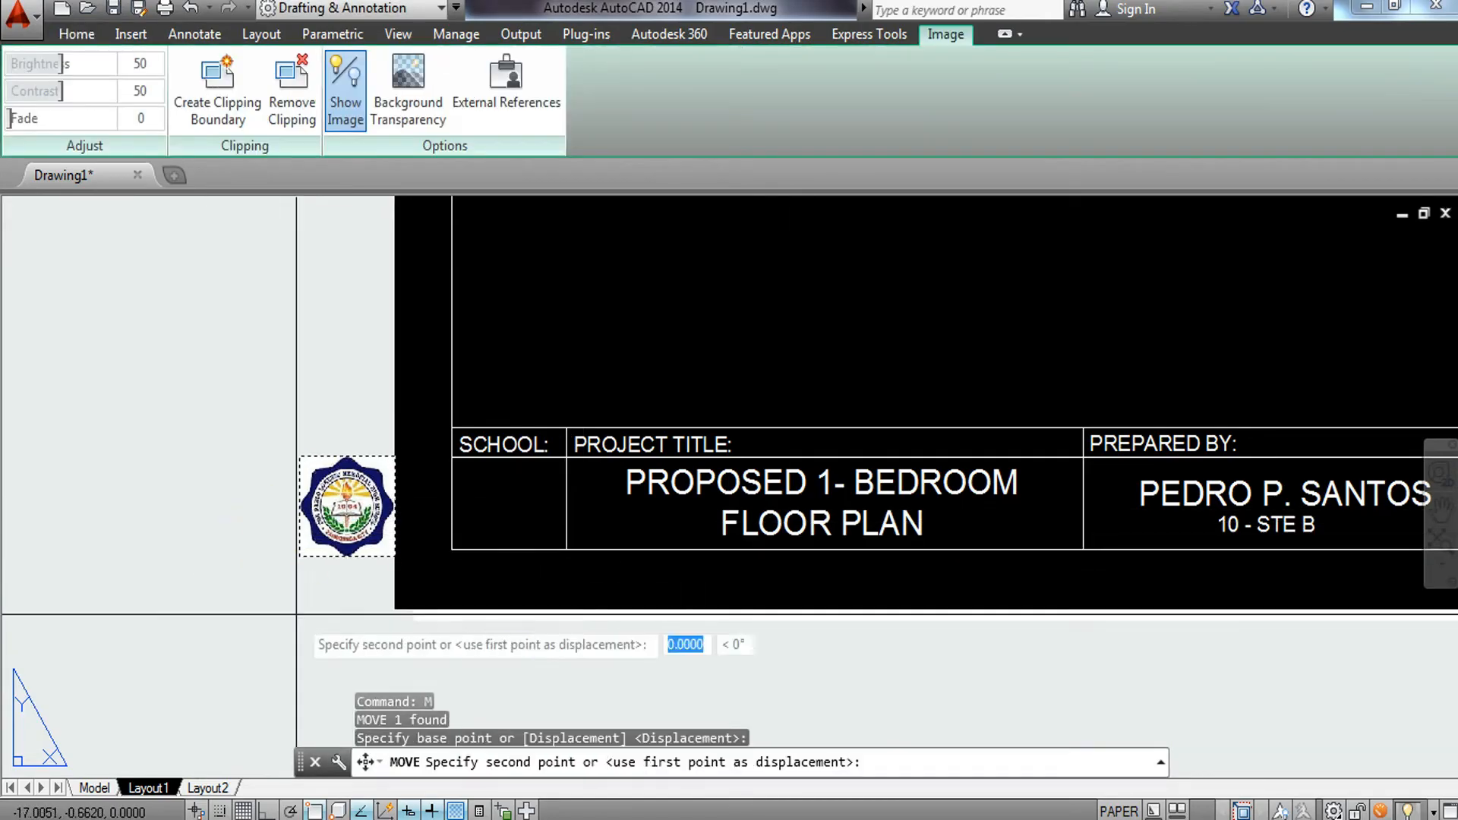
pyautogui.click(117, 602)
pyautogui.press('Escape')
# Scale the logo from its lower-right corner by a factor of 100/200.
pyautogui.click(234, 511)
pyautogui.click(189, 598)
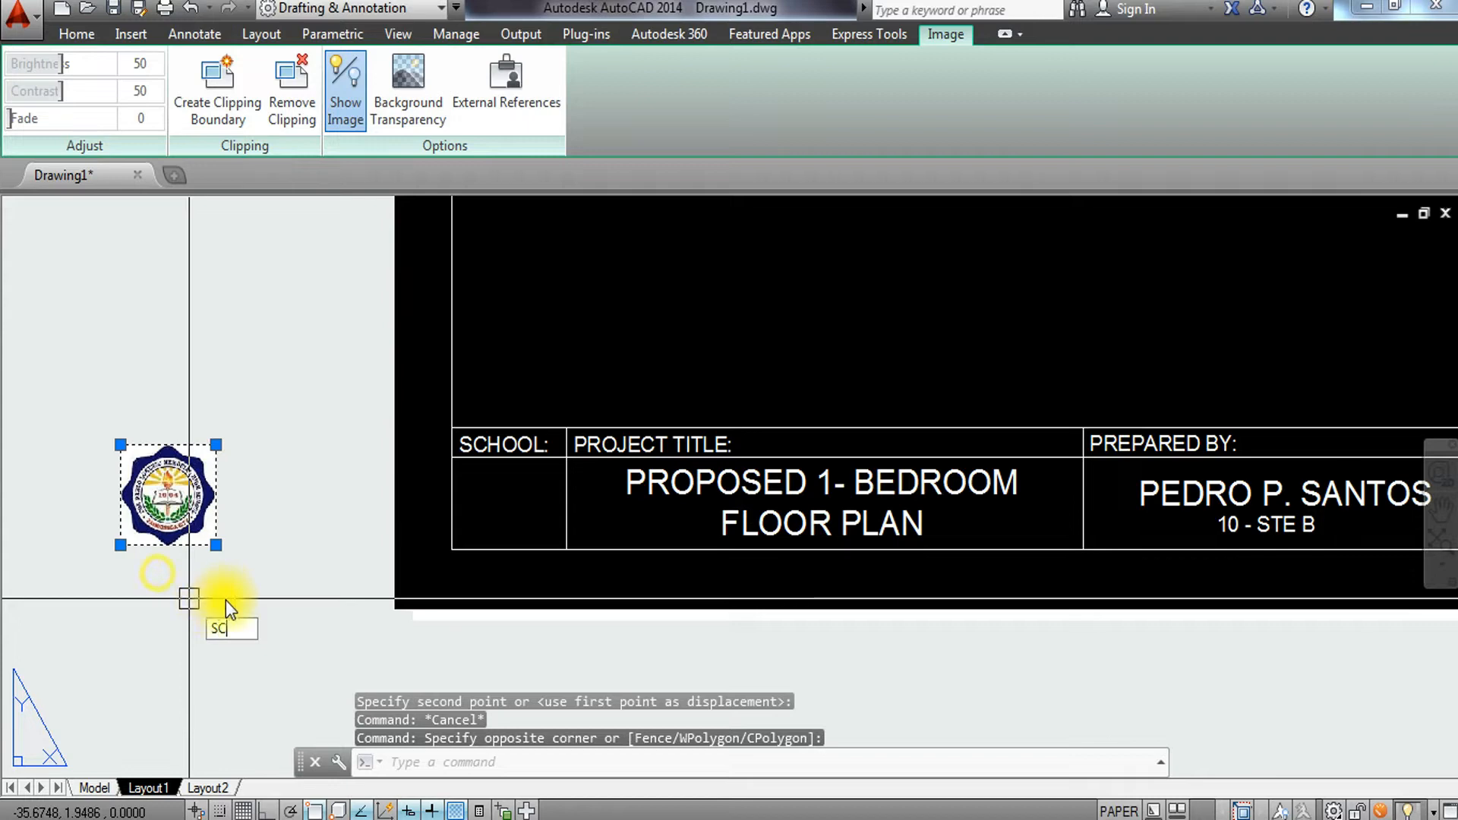
pyautogui.press('Return')
pyautogui.click(216, 544)
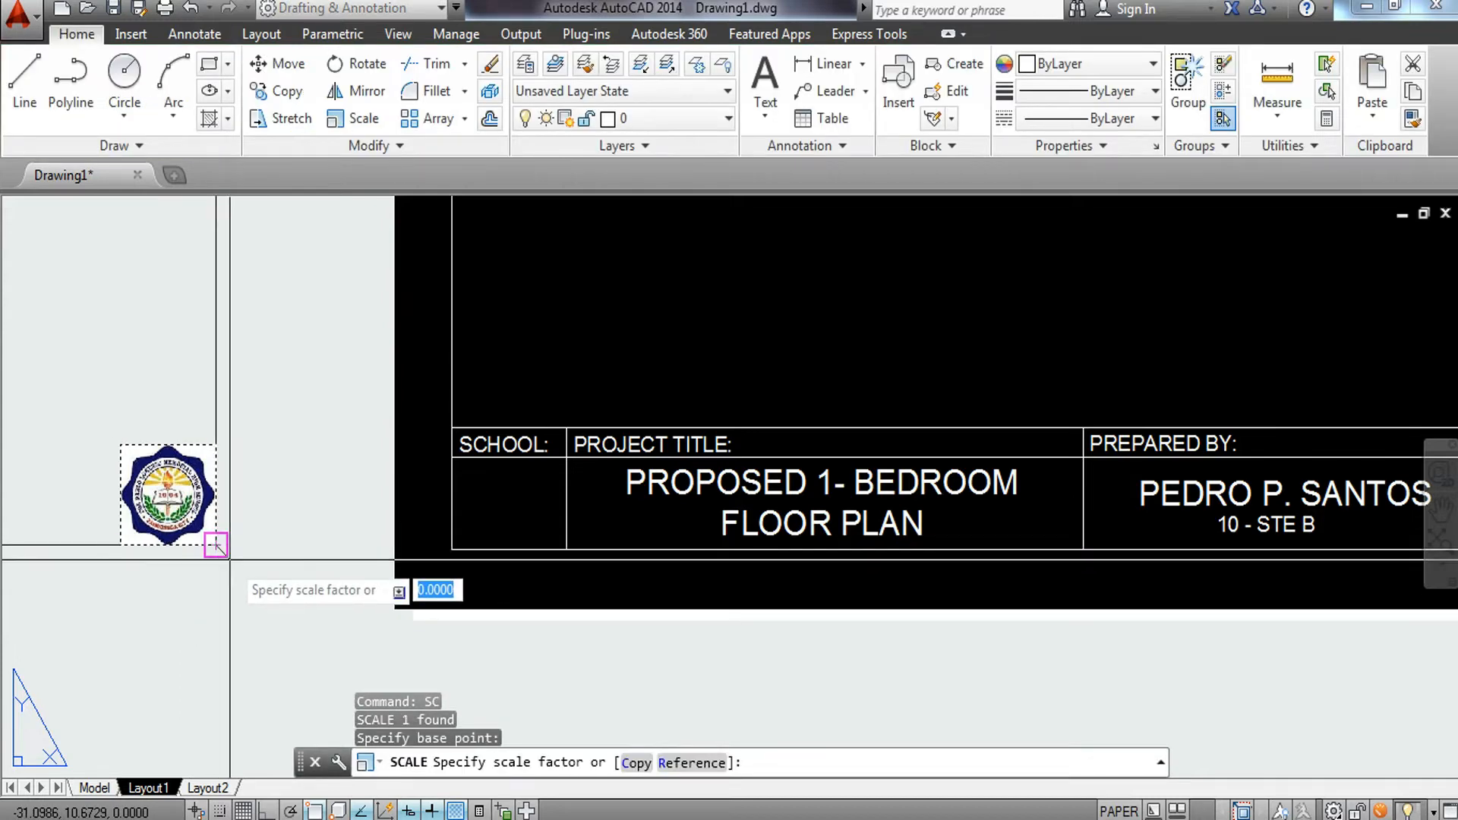
pyautogui.click(219, 544)
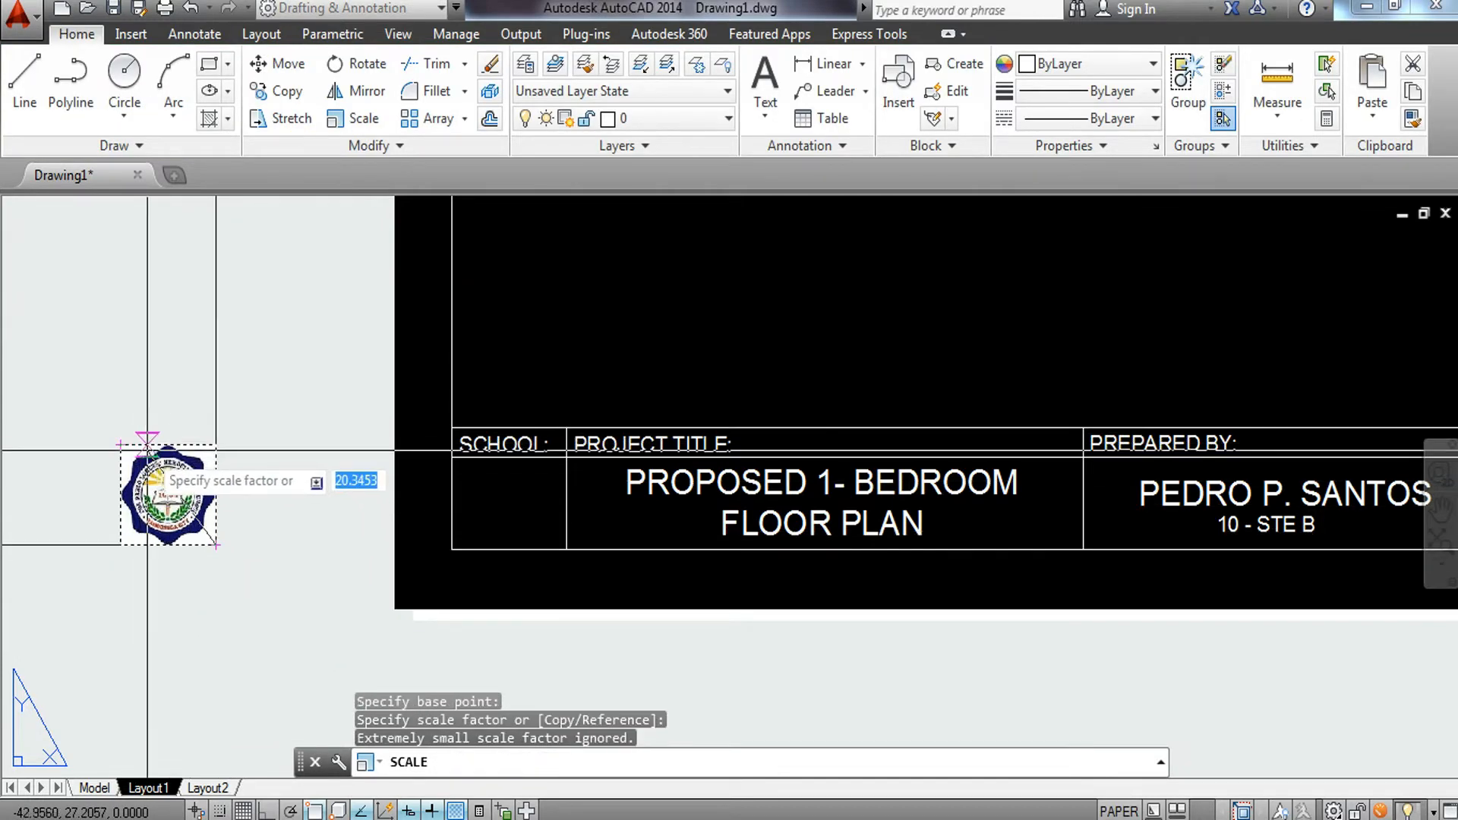
pyautogui.write('100/200')
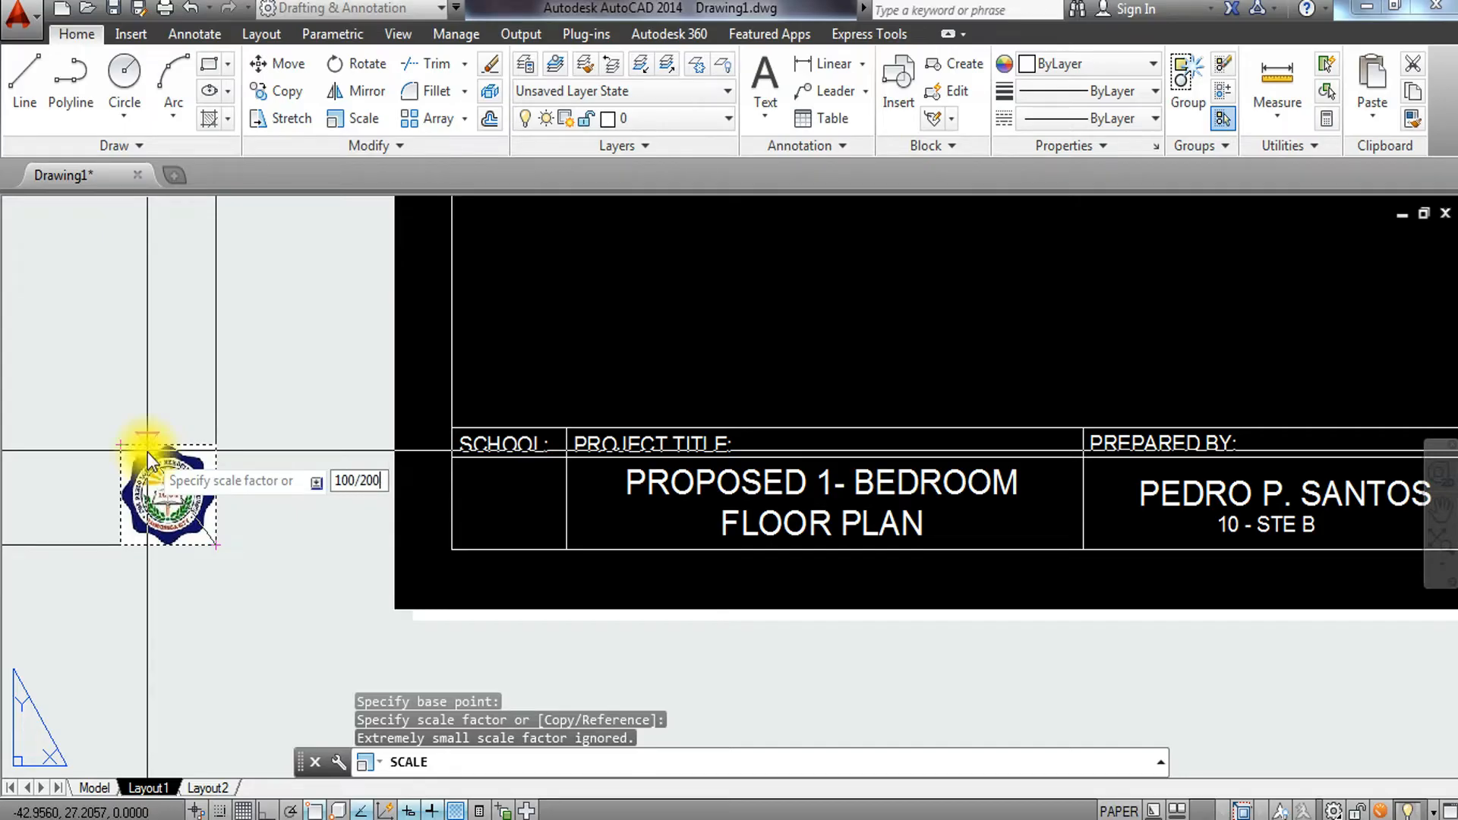
pyautogui.press('Return')
pyautogui.scroll(3, 144, 519)
pyautogui.press('Escape')
# Scale the logo up from its lower-right corner by picking a nearby point.
pyautogui.click(305, 477)
pyautogui.click(212, 595)
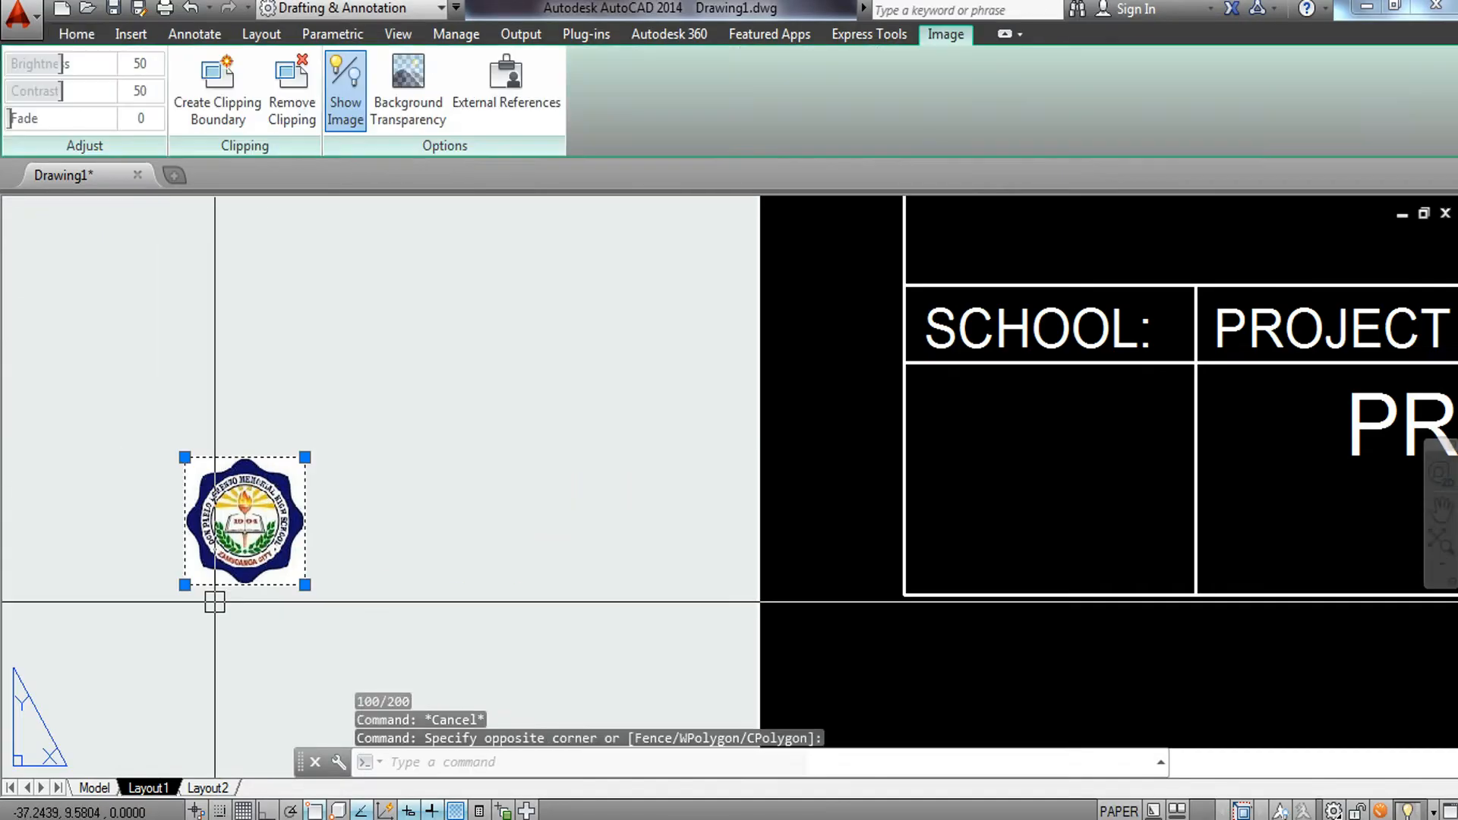
pyautogui.write('SC')
pyautogui.press('Return')
pyautogui.click(304, 585)
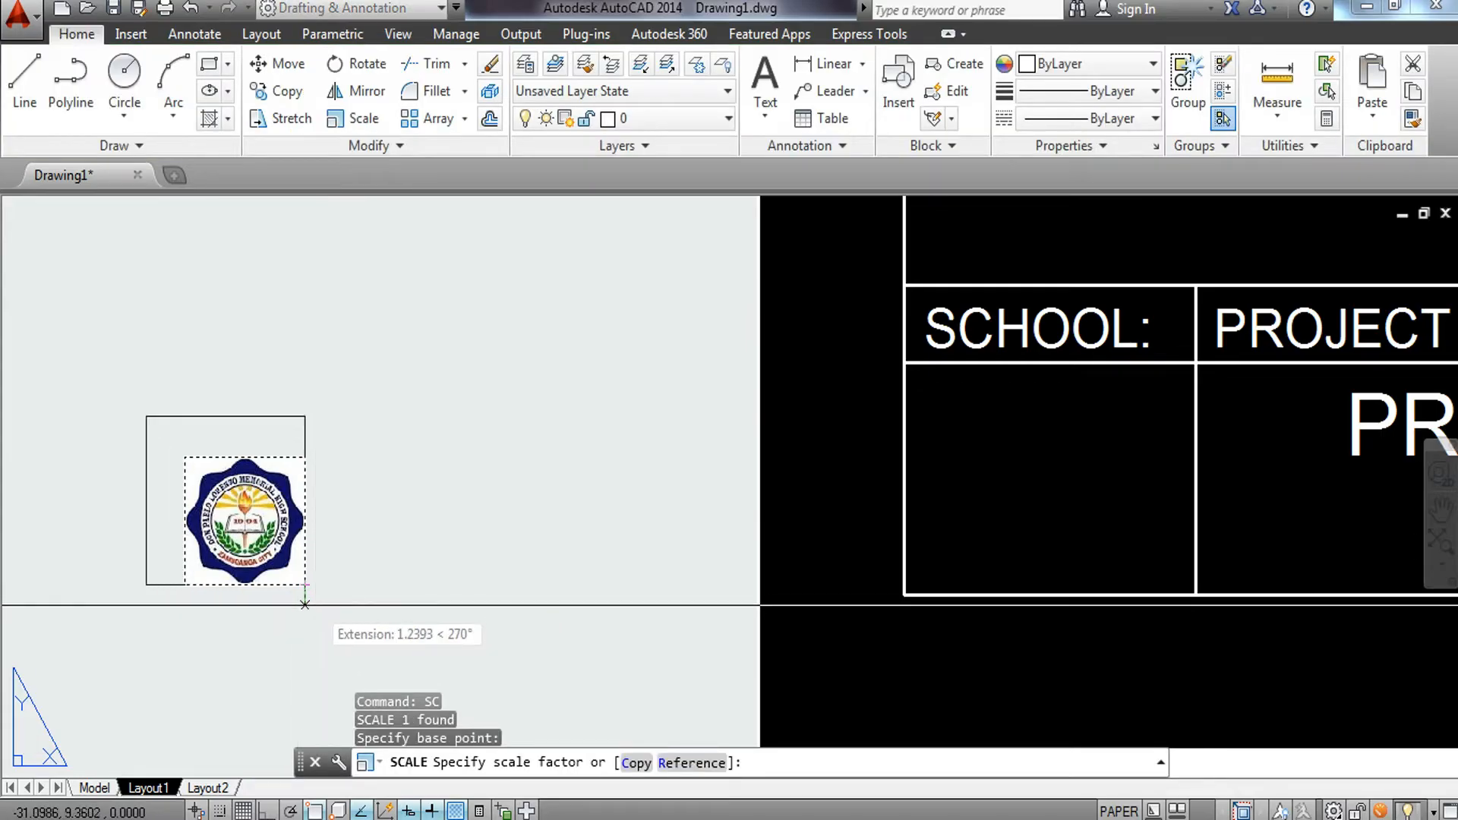
pyautogui.click(302, 594)
# Move the logo into the cell below the SCHOOL: label.
pyautogui.click(298, 517)
pyautogui.click(200, 583)
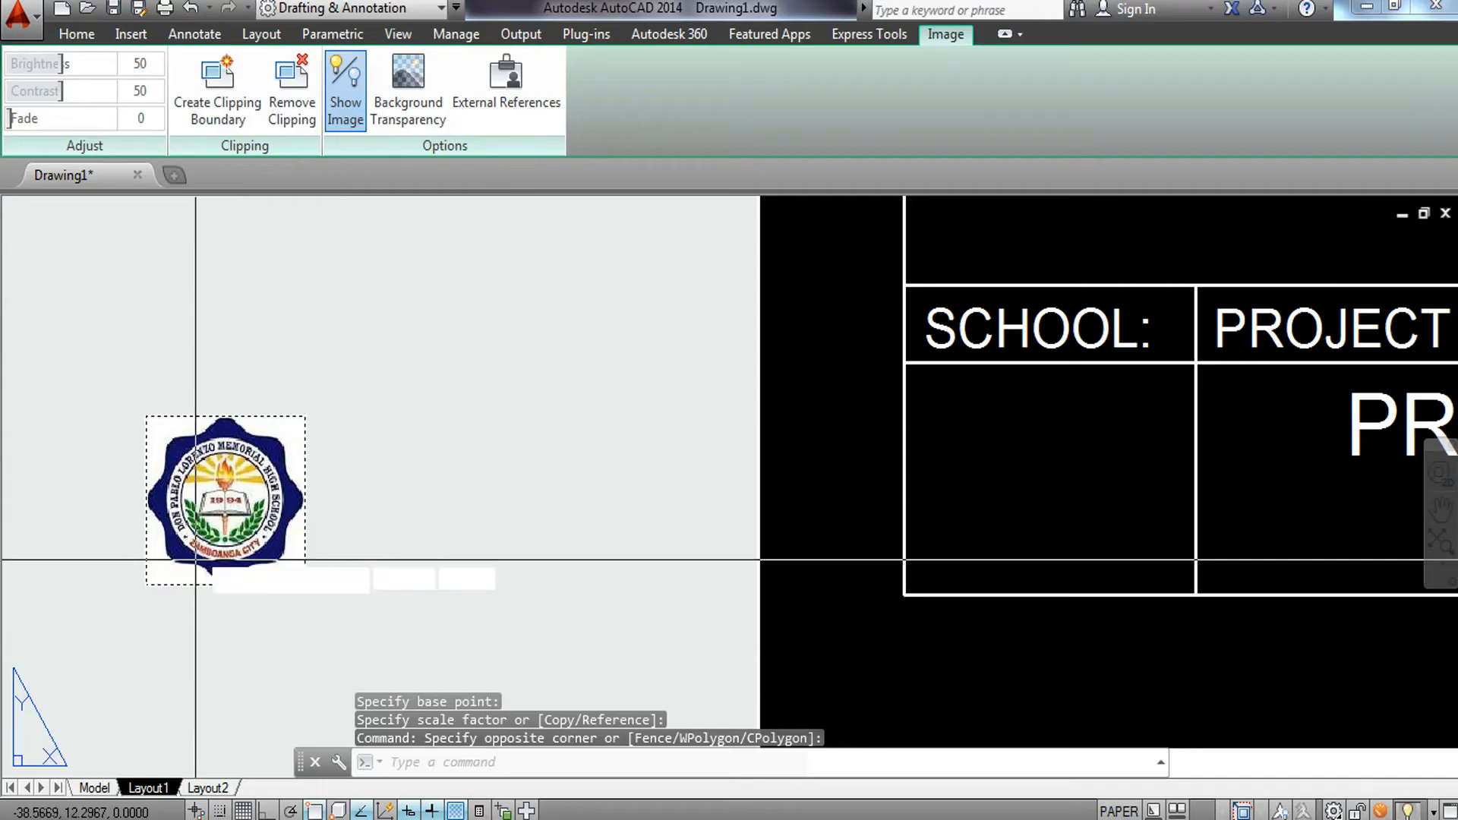
pyautogui.write('M')
pyautogui.press('Return')
pyautogui.click(198, 511)
pyautogui.moveTo(905, 513); pyautogui.dragTo(454, 545, button='middle')
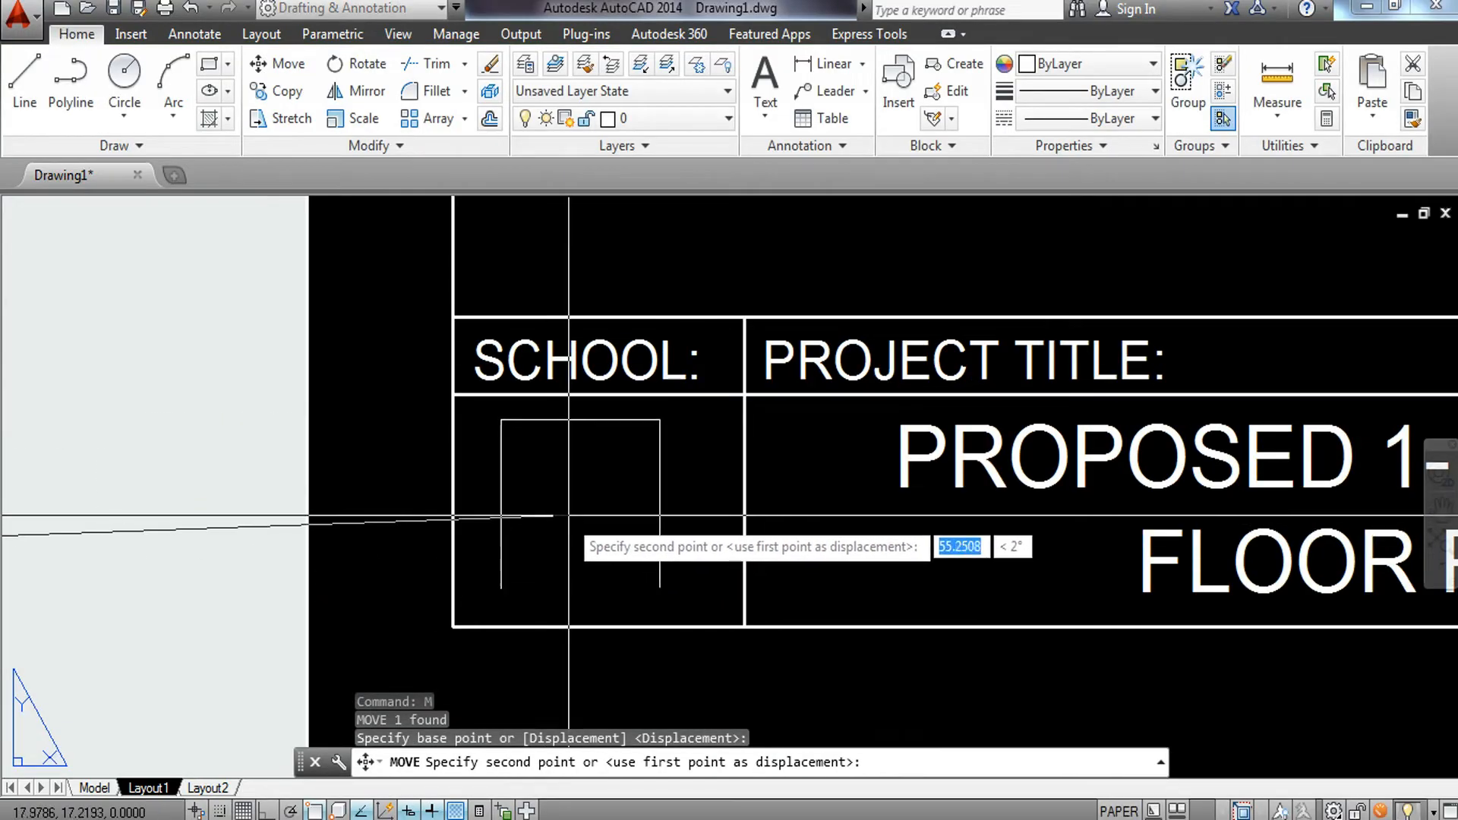
pyautogui.click(599, 537)
pyautogui.press('Escape')
# Scale the logo from its lower-right corner to fill the SCHOOL cell.
pyautogui.click(668, 564)
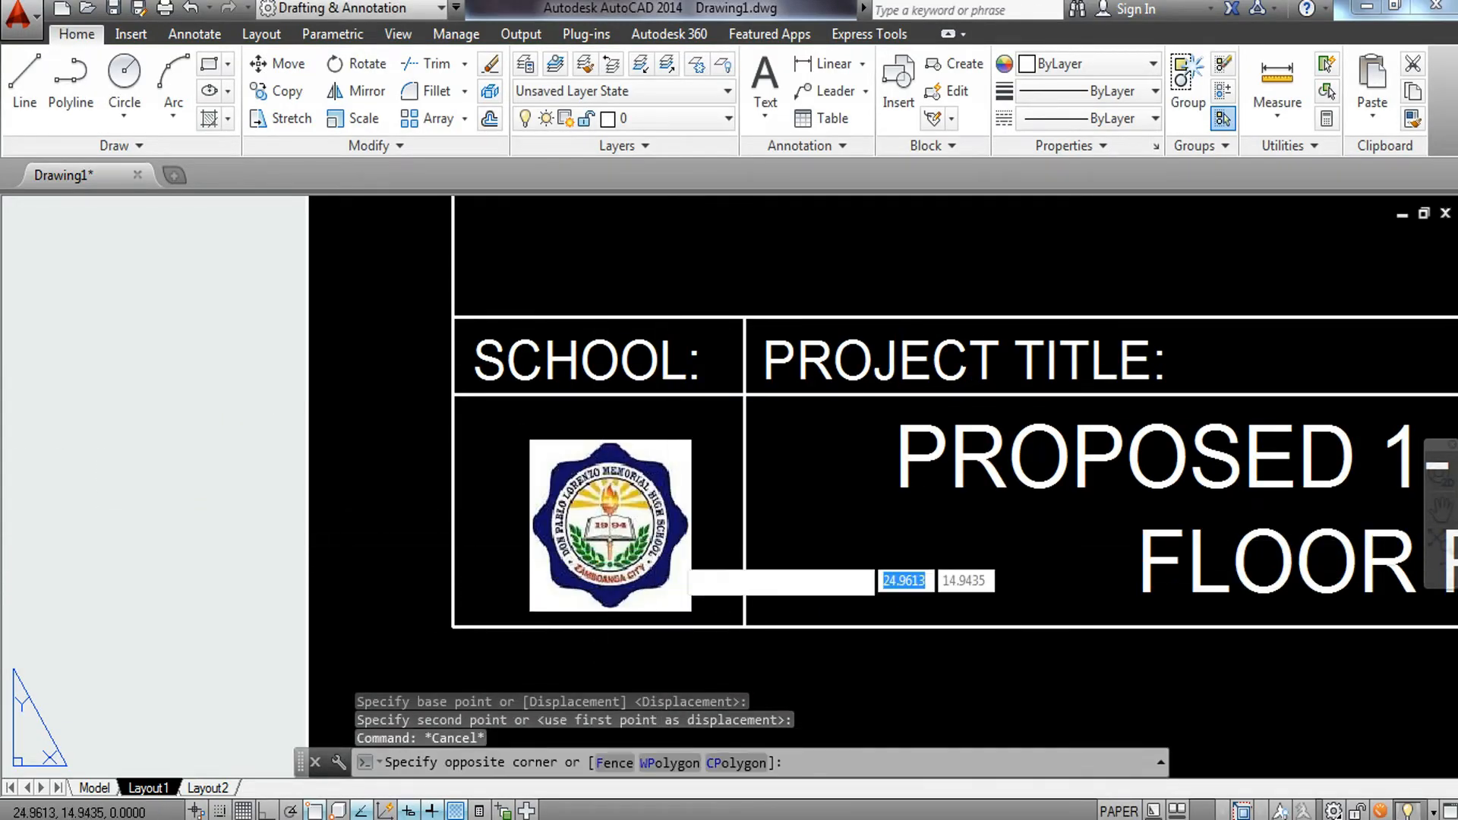
pyautogui.click(573, 587)
pyautogui.click(700, 567)
pyautogui.click(675, 590)
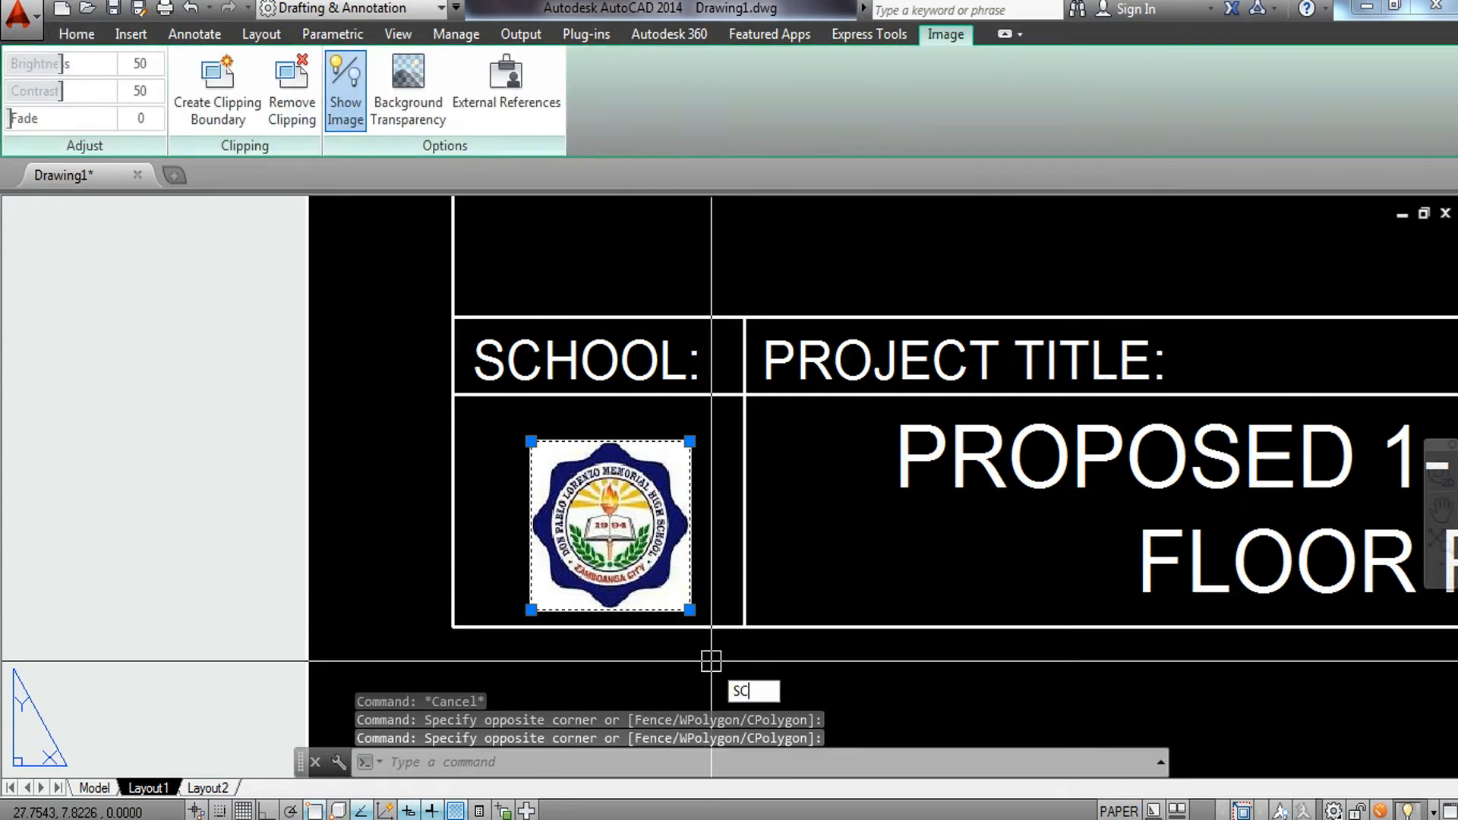
pyautogui.press('Return')
pyautogui.click(689, 609)
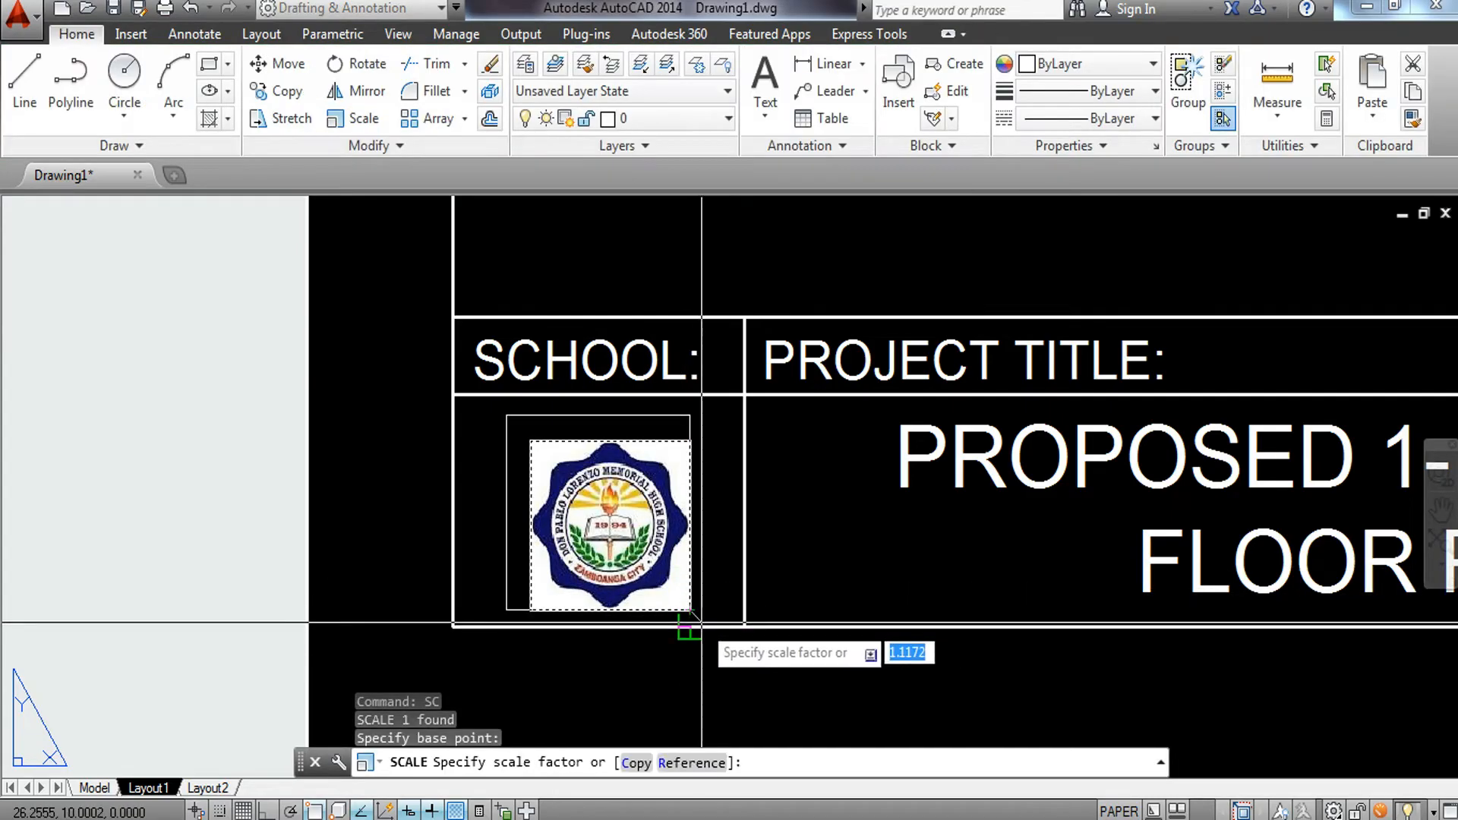
pyautogui.scroll(2, 703, 623)
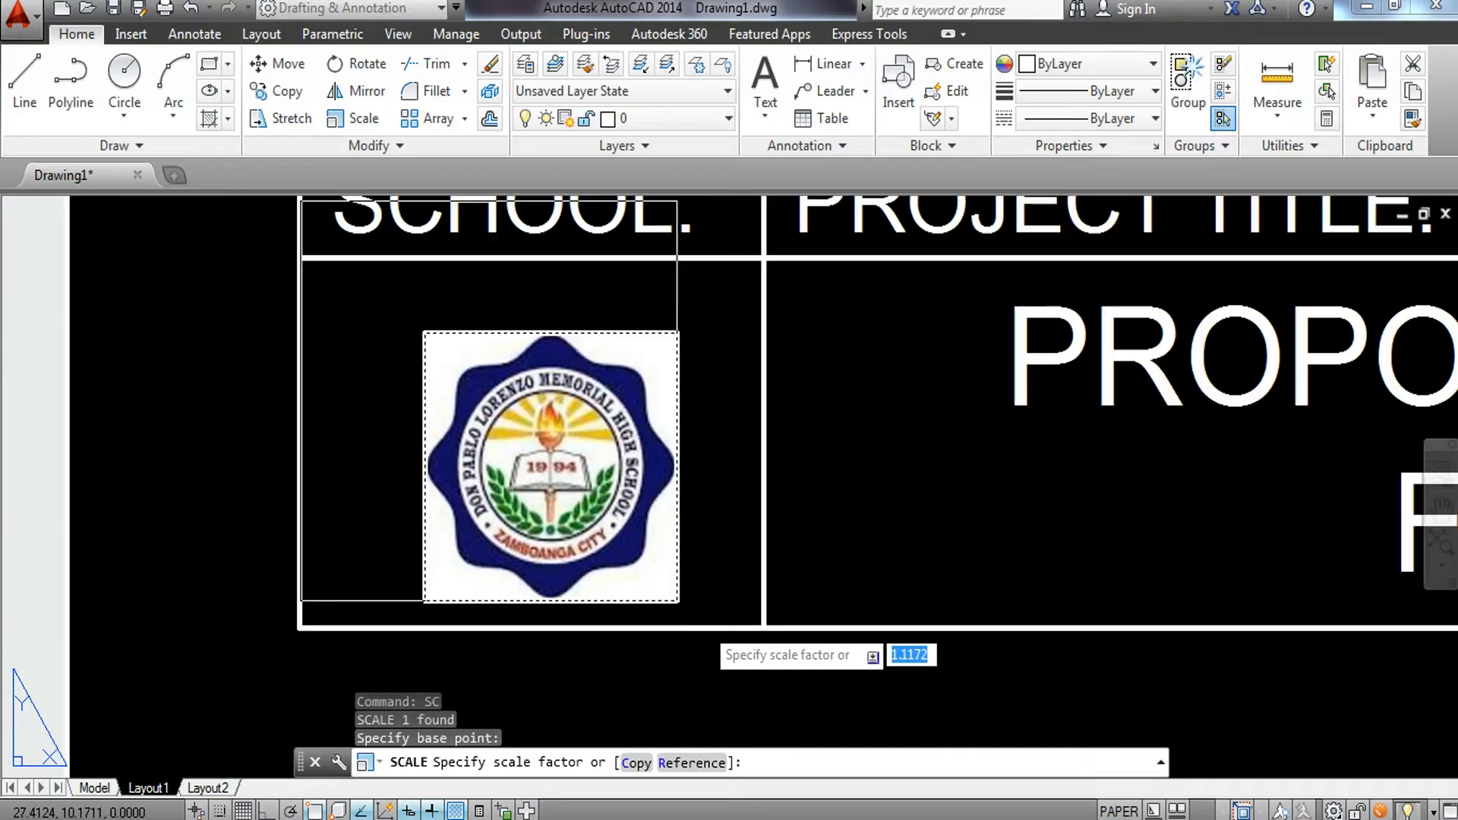
pyautogui.click(686, 572)
pyautogui.click(681, 577)
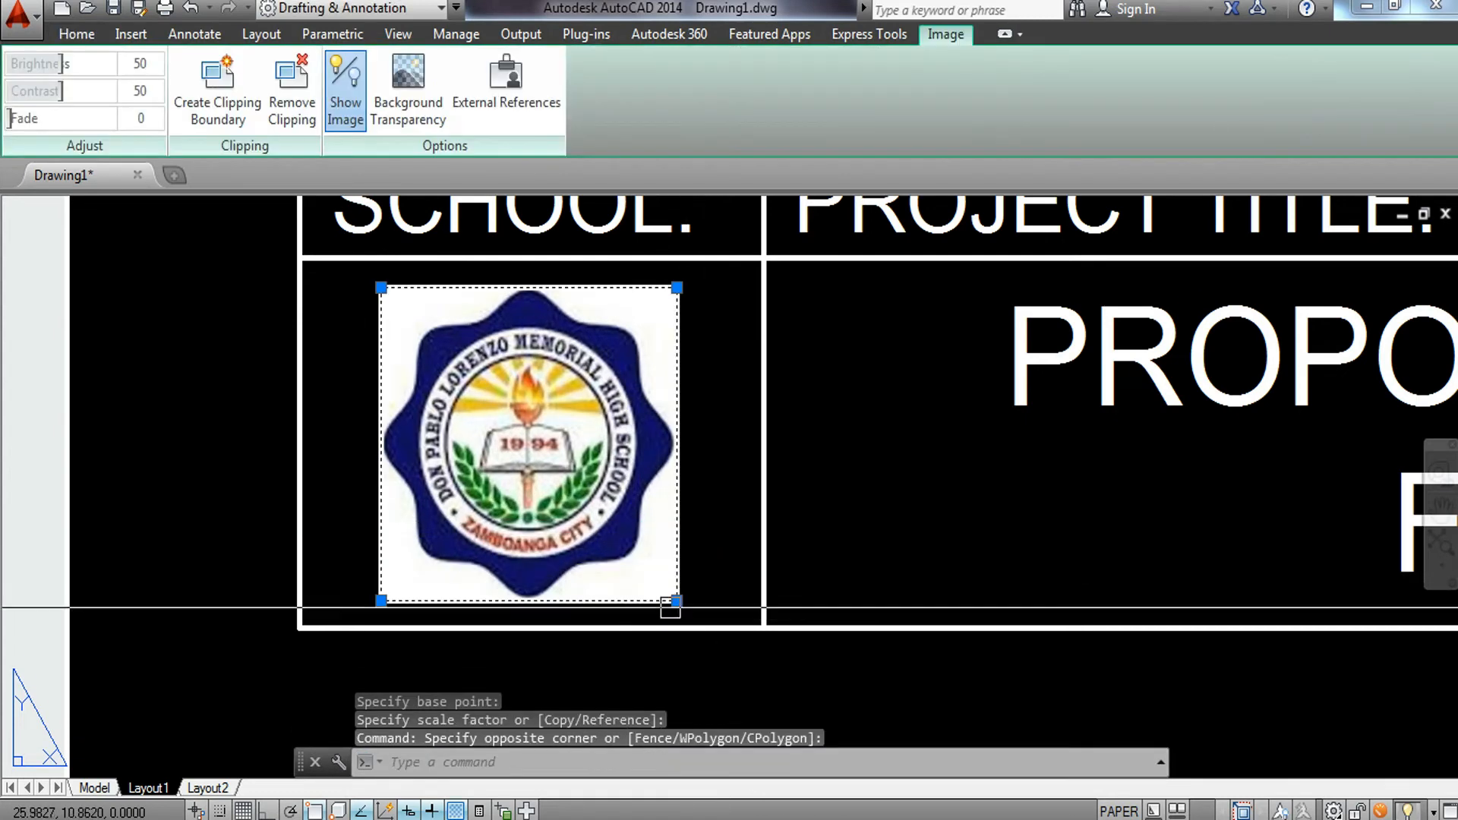
# Move the logo slightly to center it within the SCHOOL cell.
pyautogui.write('m')
pyautogui.press('Return')
pyautogui.click(697, 465)
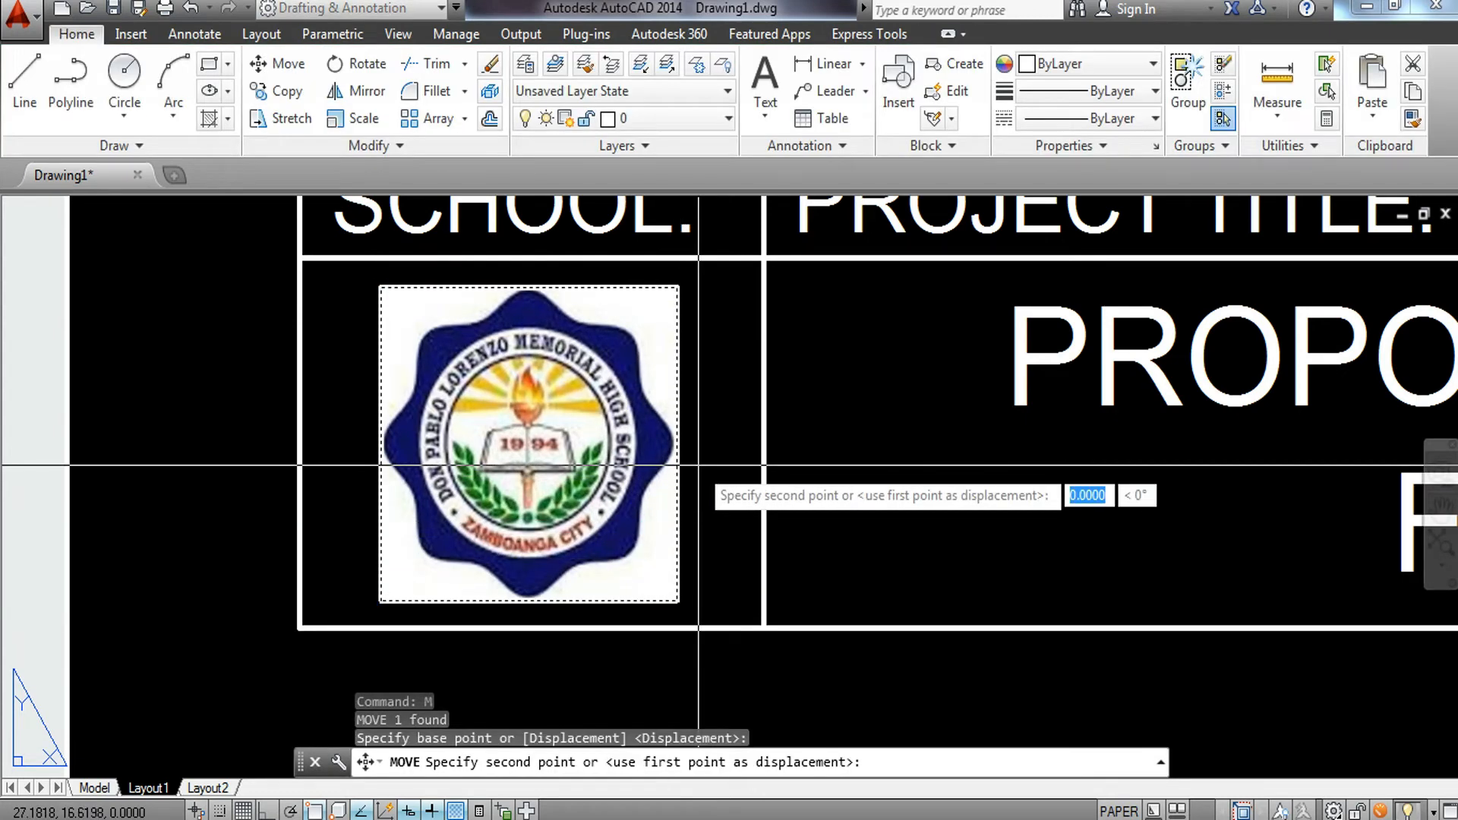
pyautogui.click(694, 459)
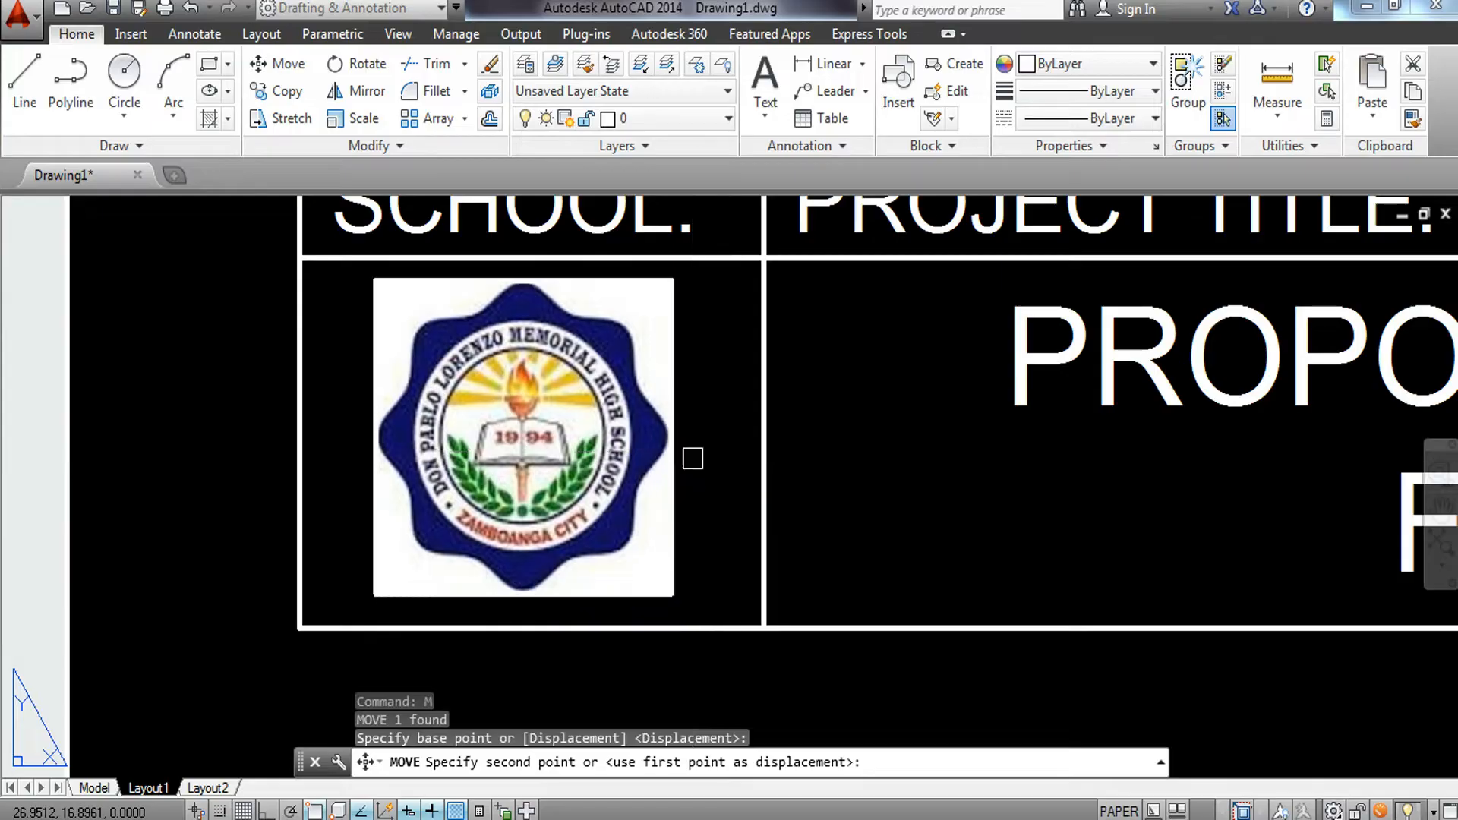
pyautogui.scroll(-2, 693, 458)
pyautogui.moveTo(693, 459); pyautogui.dragTo(458, 536, button='middle')
pyautogui.scroll(-1, 460, 530)
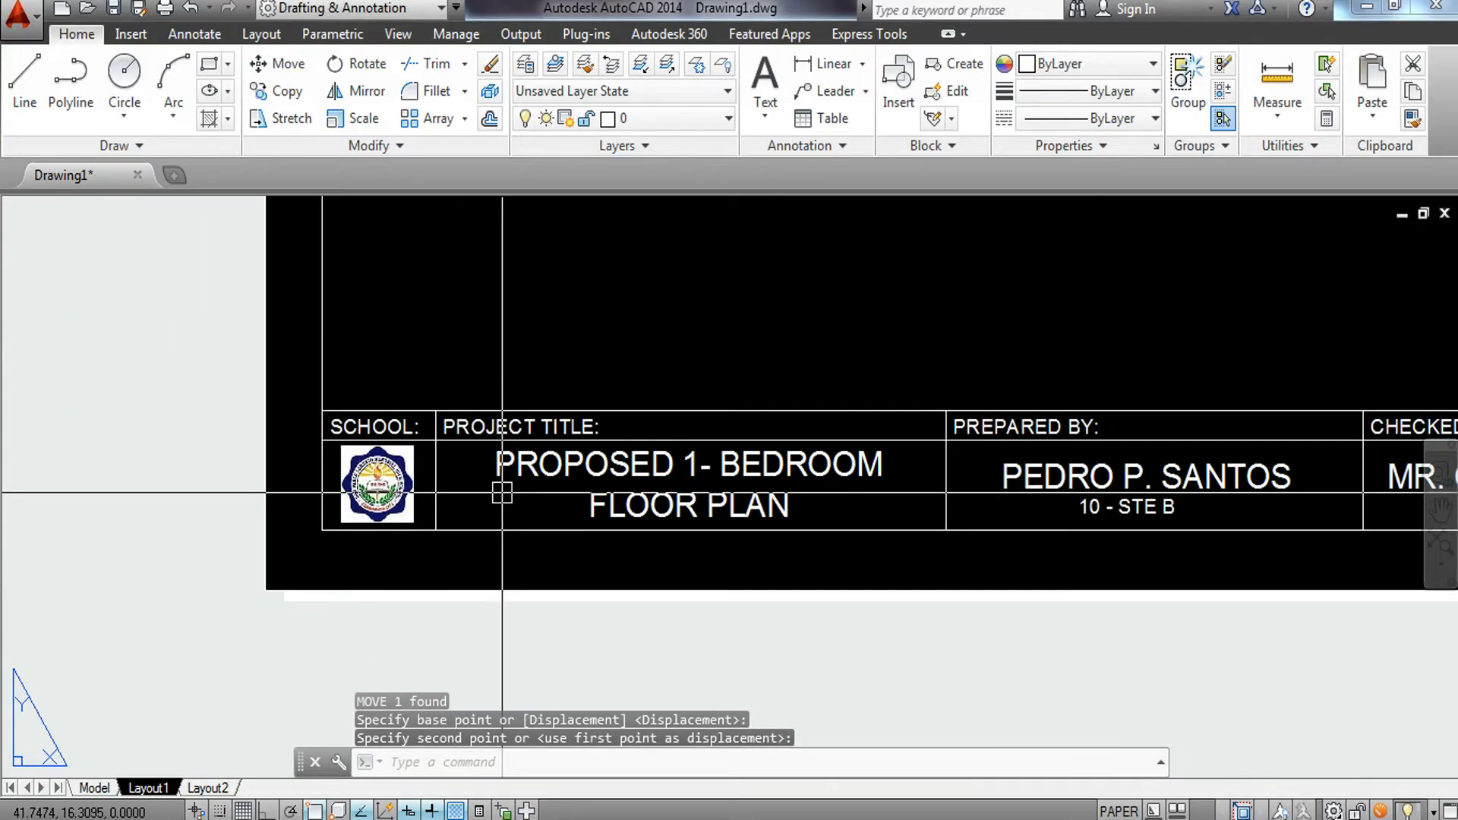
# Pan and zoom along the title block to review the text in each cell.
pyautogui.scroll(2, 425, 490)
pyautogui.scroll(-2, 391, 484)
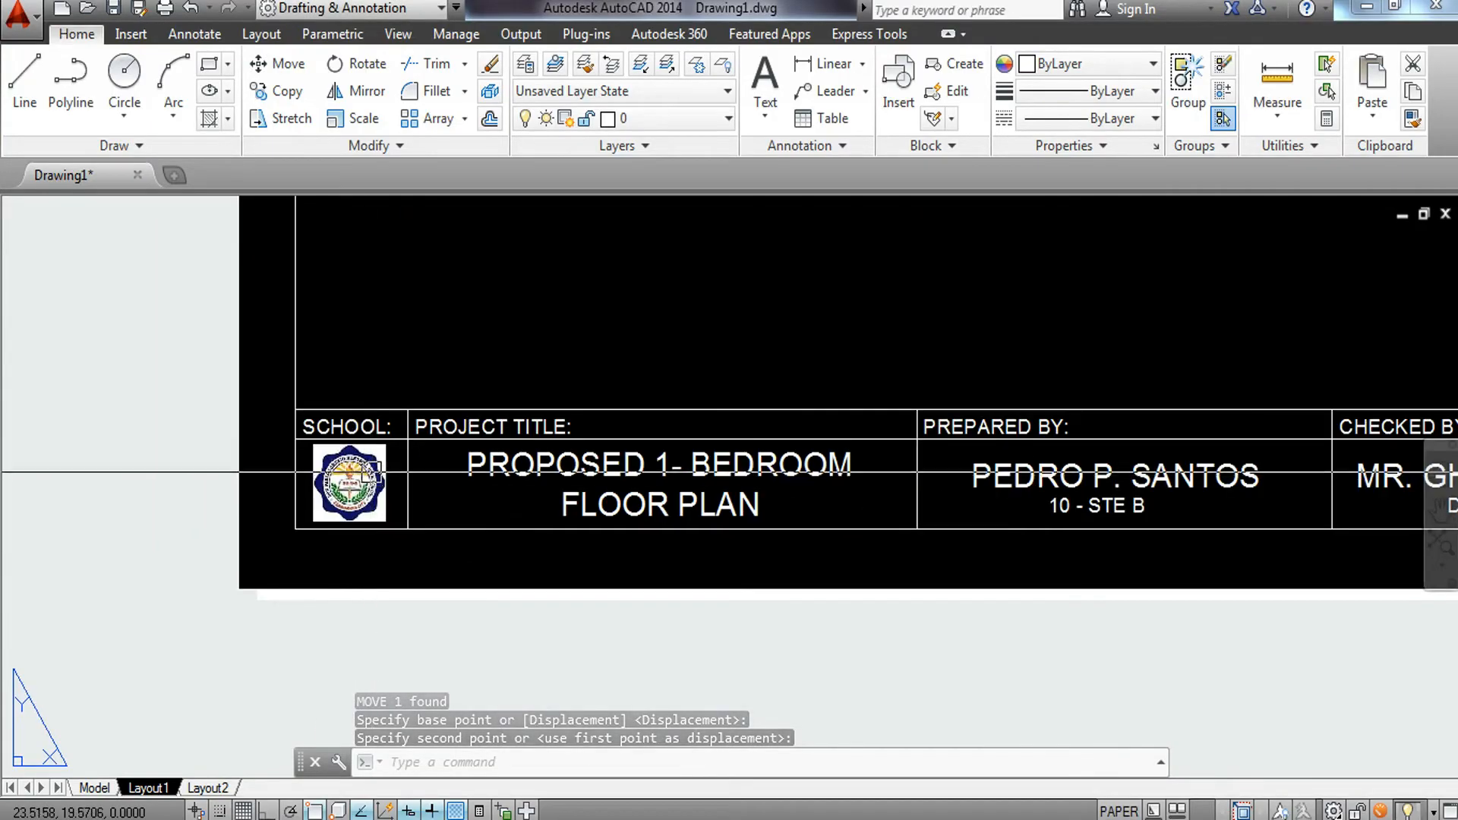
pyautogui.scroll(4, 380, 471)
pyautogui.scroll(-2, 414, 497)
pyautogui.moveTo(414, 498); pyautogui.dragTo(145, 510, button='middle')
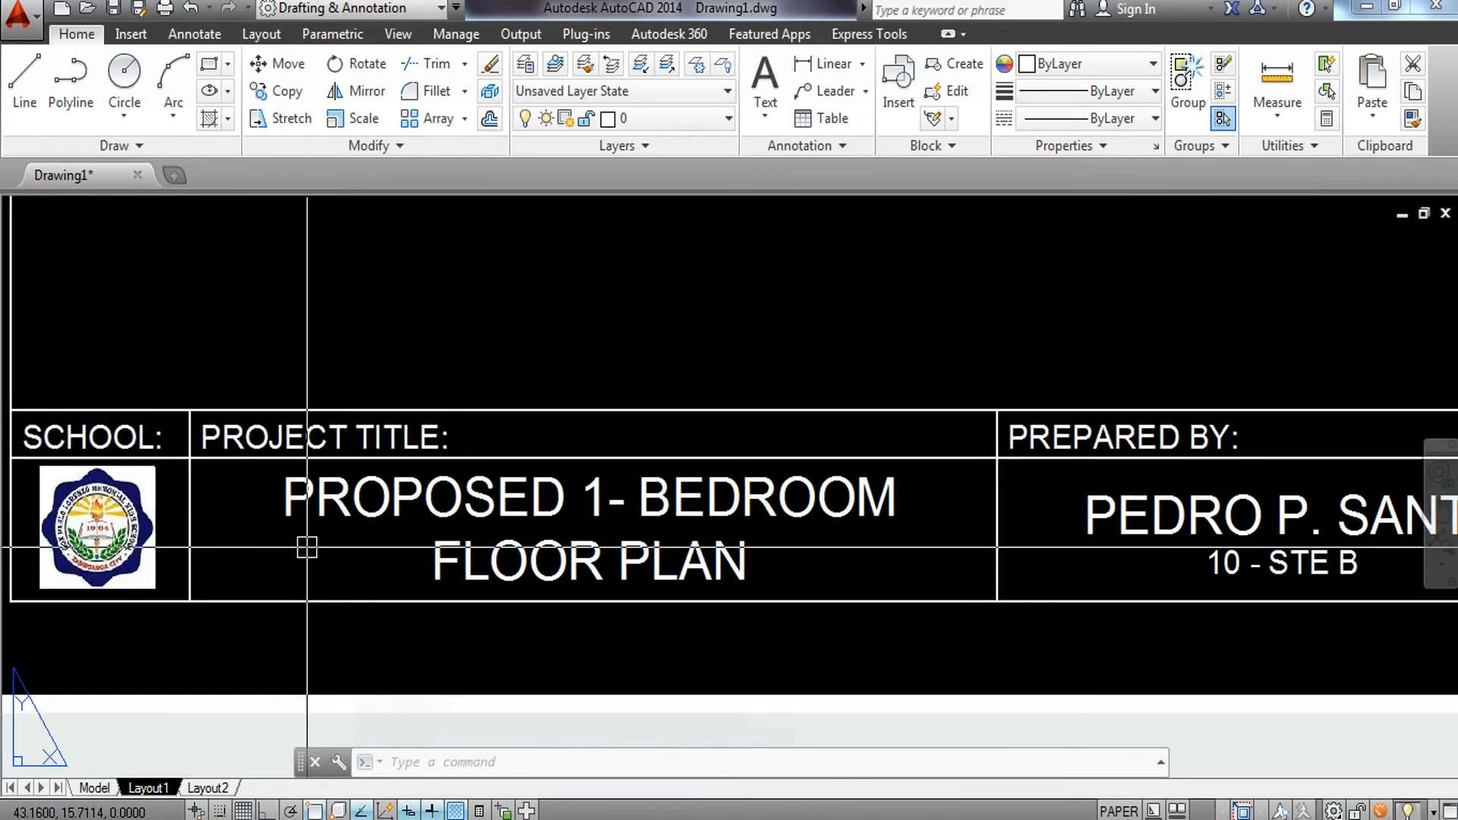
pyautogui.moveTo(623, 571); pyautogui.dragTo(480, 578, button='middle')
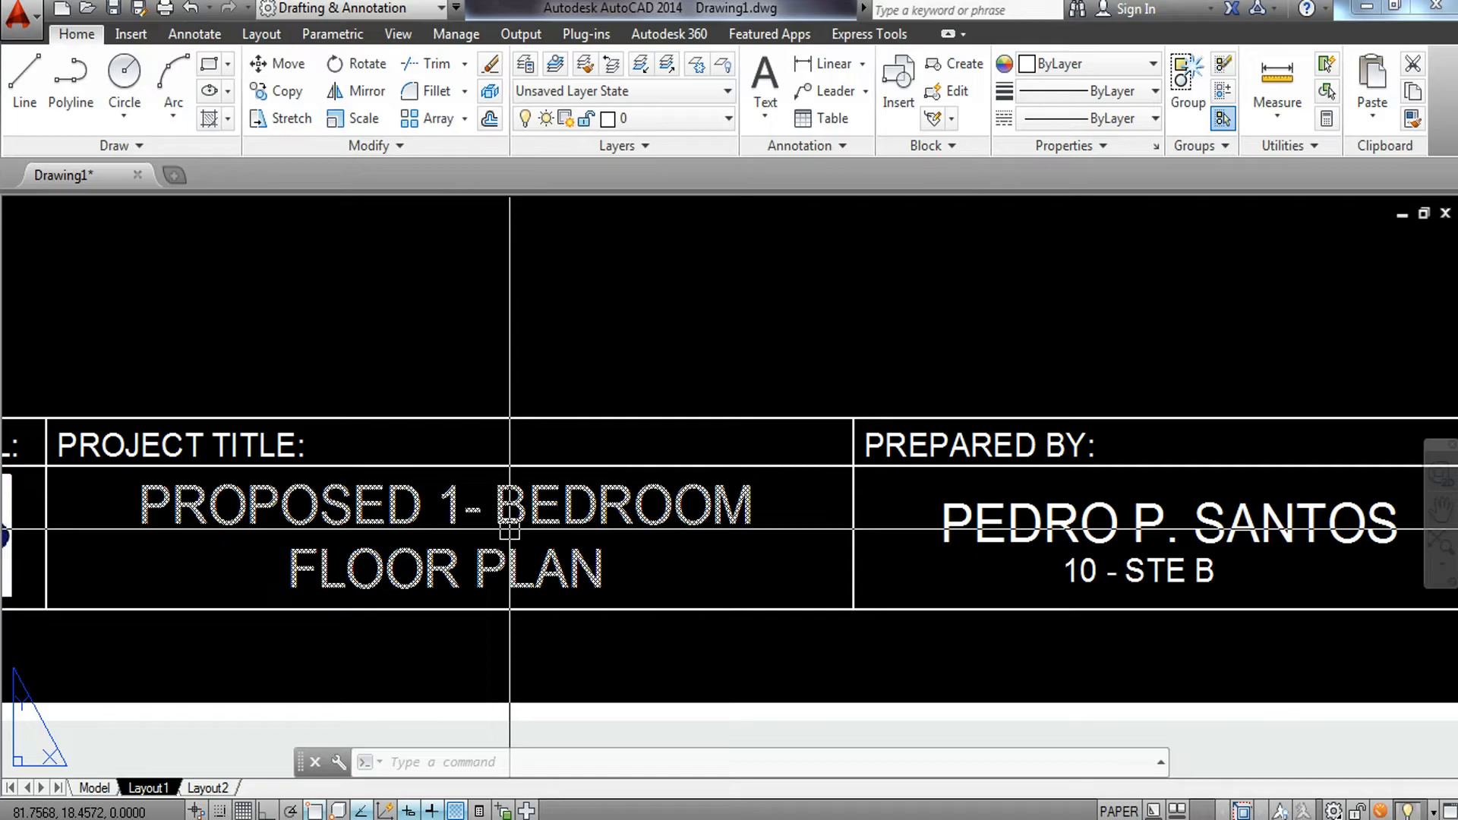
pyautogui.scroll(-2, 510, 530)
pyautogui.moveTo(826, 570); pyautogui.dragTo(540, 576, button='middle')
pyautogui.scroll(3, 580, 499)
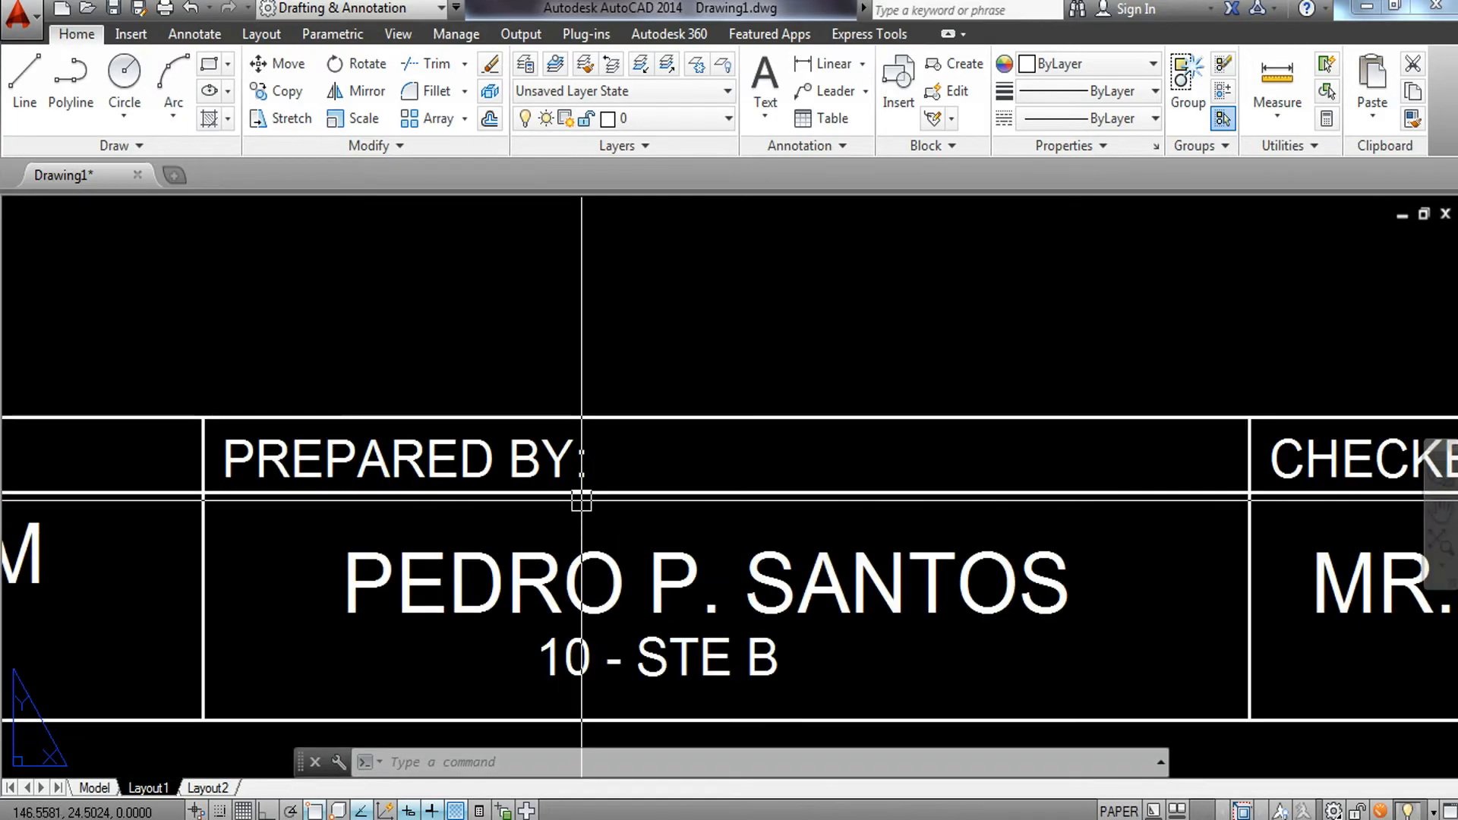
pyautogui.moveTo(799, 604); pyautogui.dragTo(648, 553, button='middle')
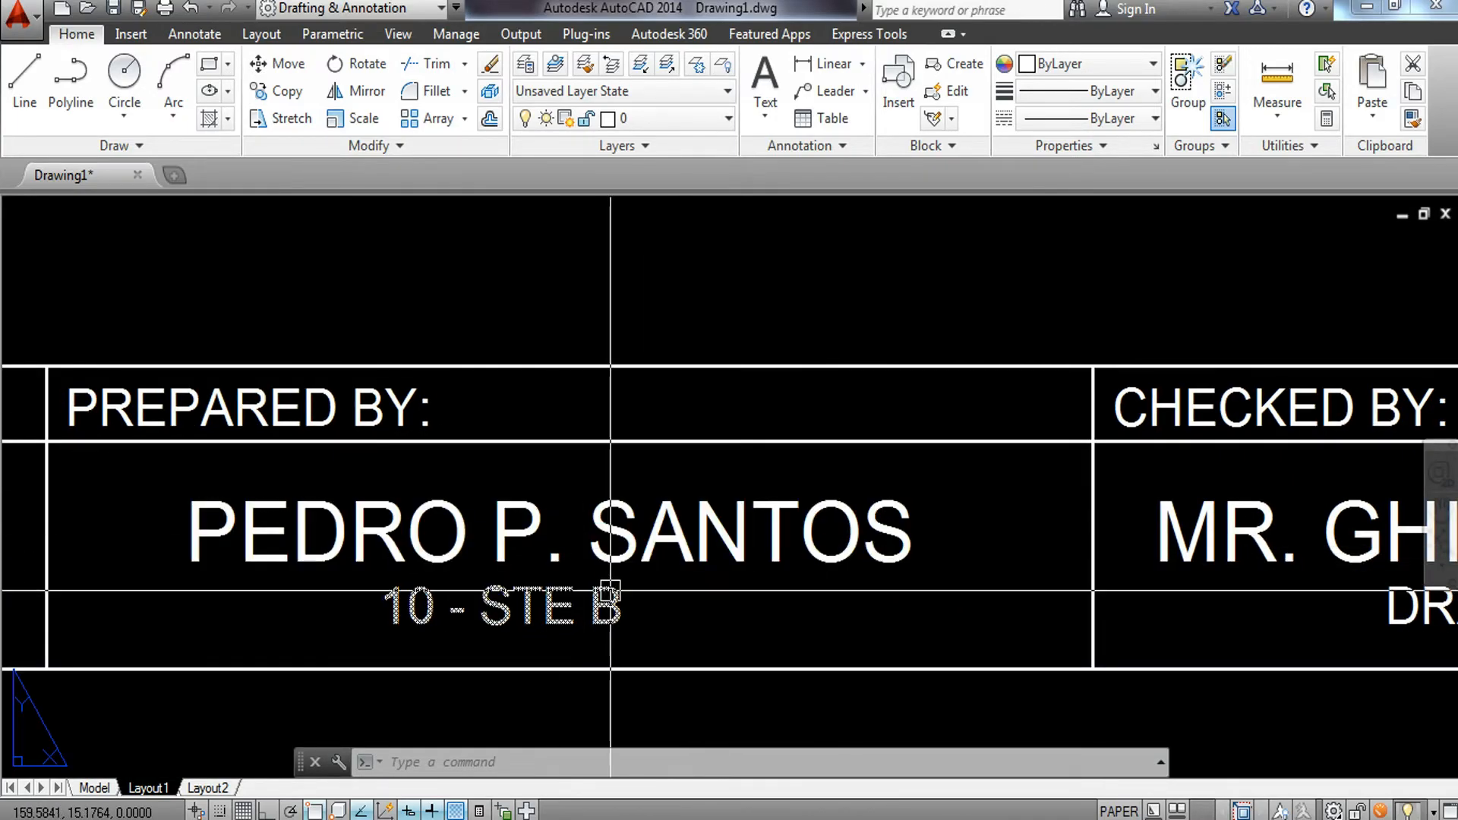
pyautogui.scroll(-2, 609, 621)
pyautogui.moveTo(731, 659)
pyautogui.mouseDown(button='middle')
pyautogui.moveTo(488, 657)
pyautogui.moveTo(316, 608)
pyautogui.mouseUp(button='middle')
pyautogui.scroll(-2, 775, 529)
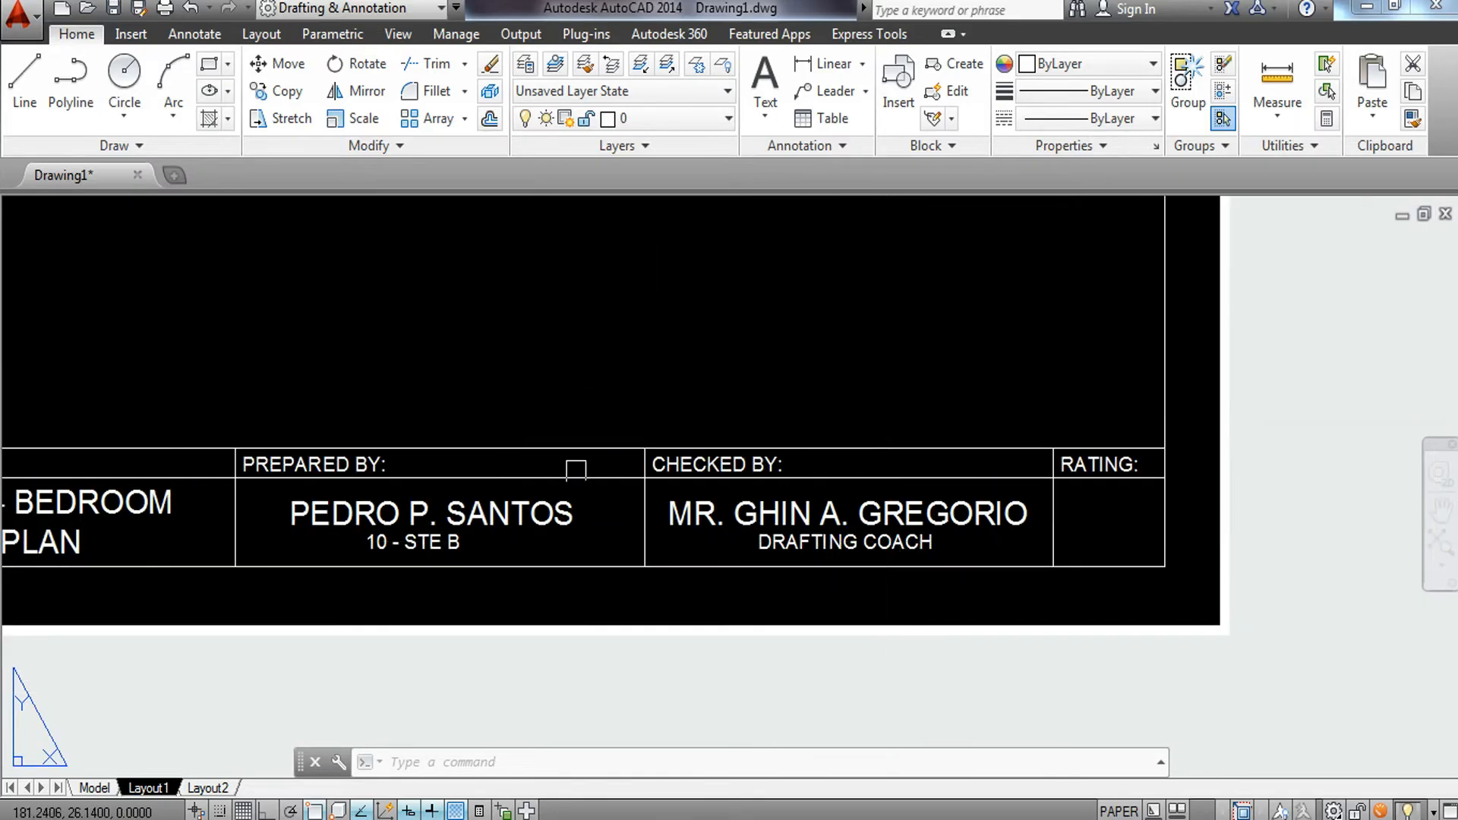
pyautogui.moveTo(794, 524); pyautogui.dragTo(1324, 515, button='middle')
pyautogui.scroll(3, 347, 530)
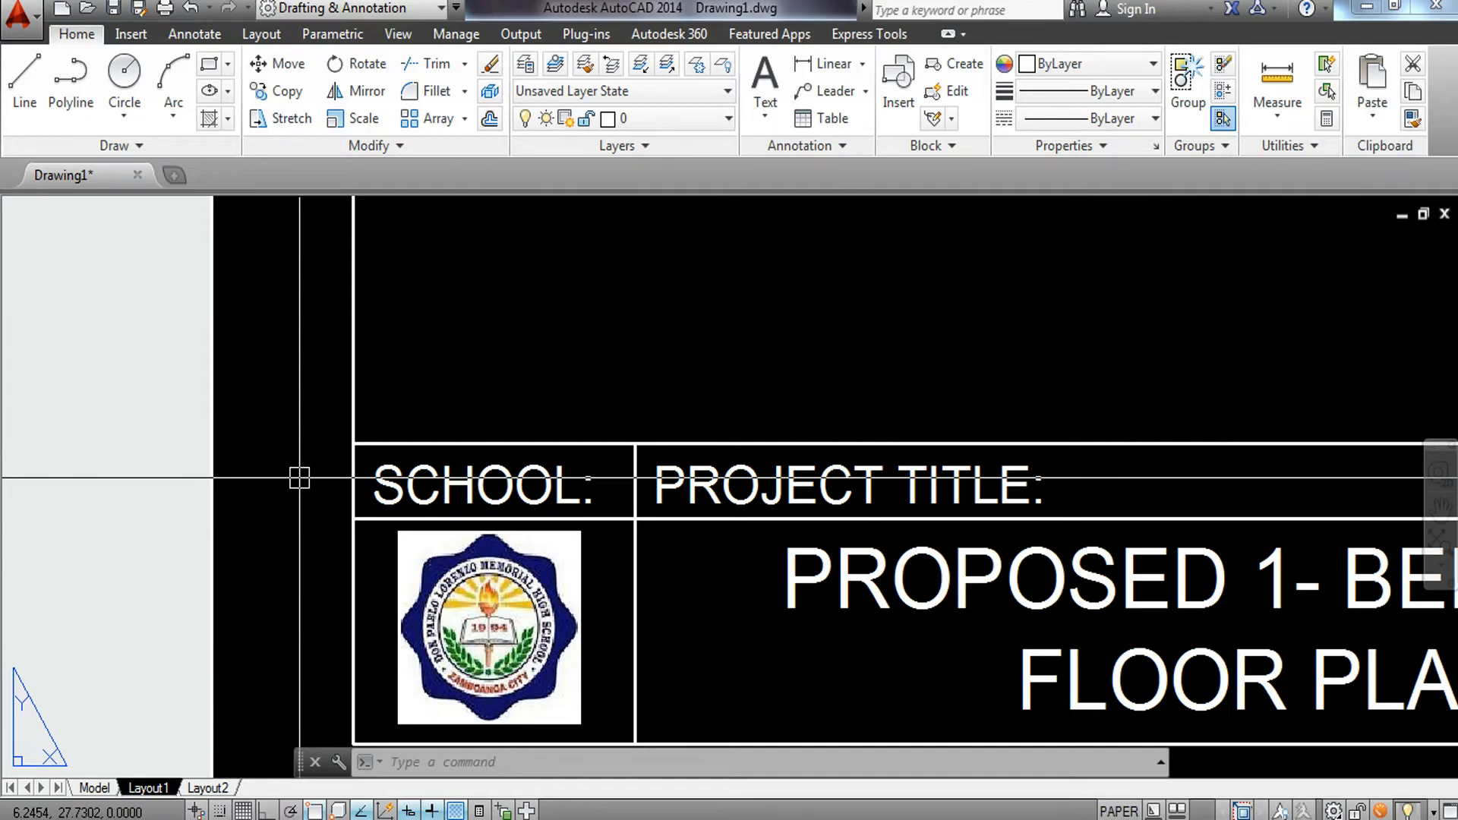
# Select the dividing lines around the SCHOOL cell and move them to the BORDER LINE layer.
pyautogui.click(657, 563)
pyautogui.click(625, 599)
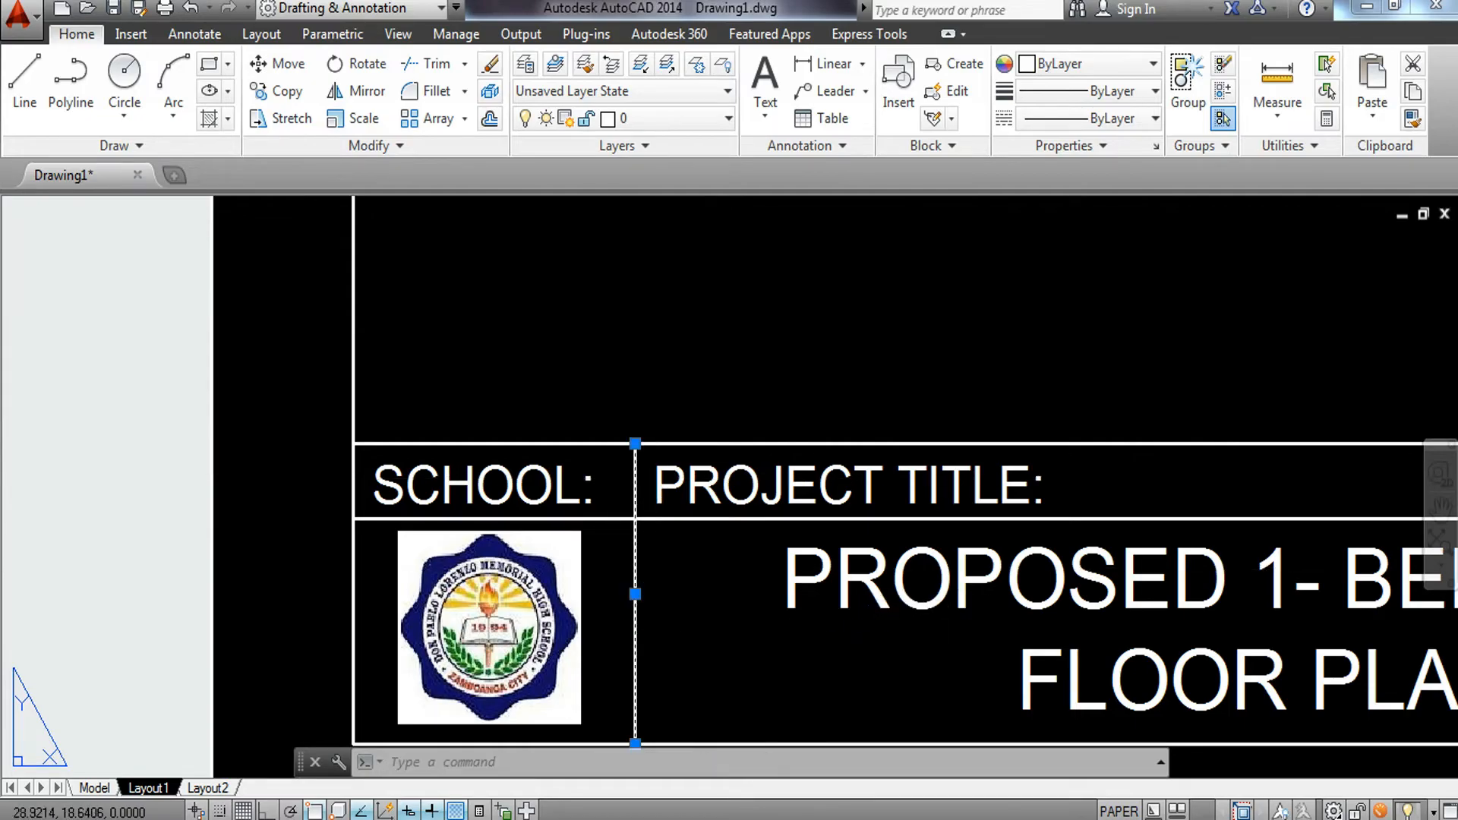
pyautogui.click(619, 517)
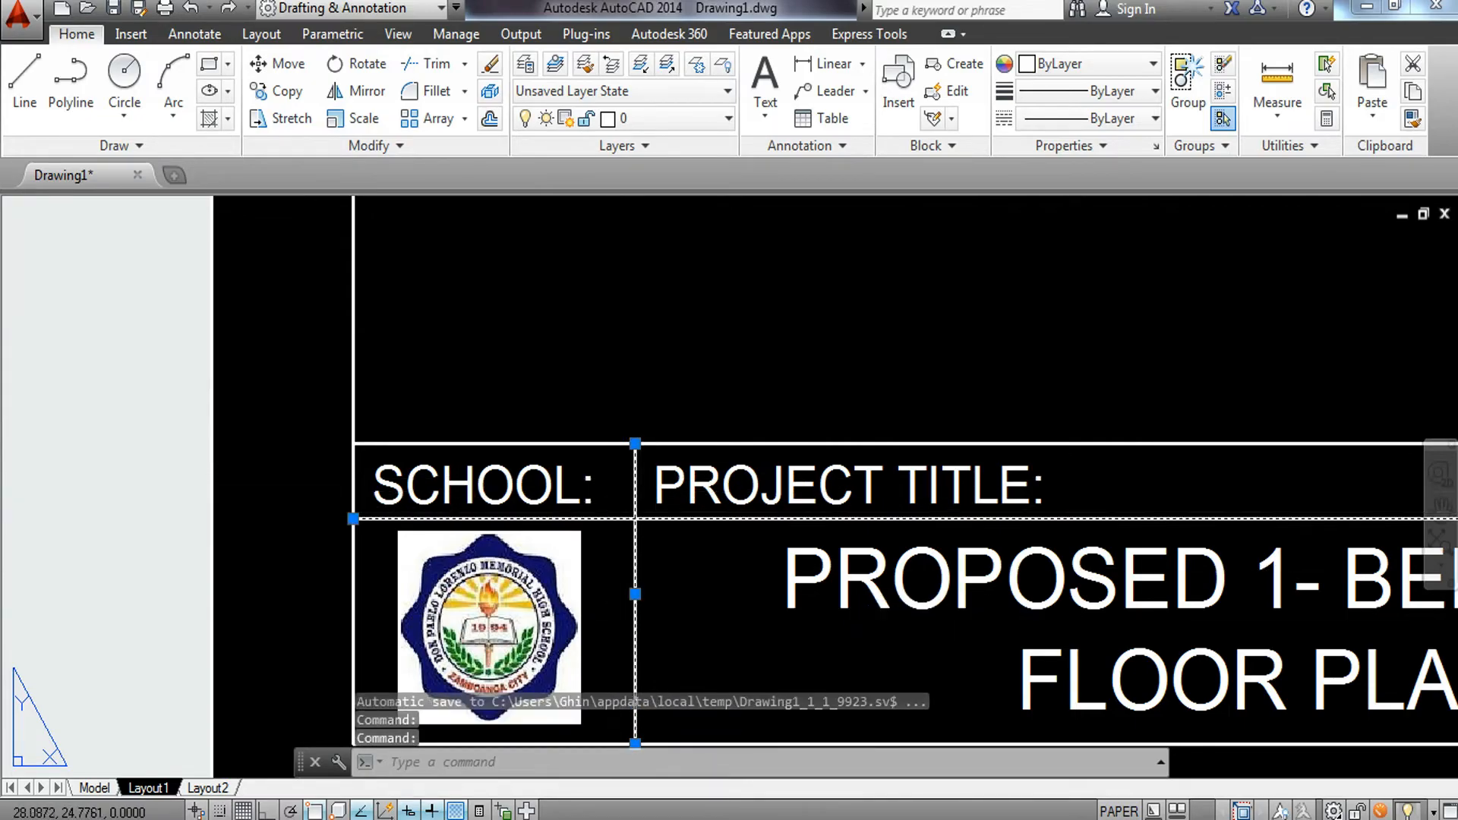
pyautogui.click(597, 445)
pyautogui.click(677, 116)
pyautogui.click(678, 163)
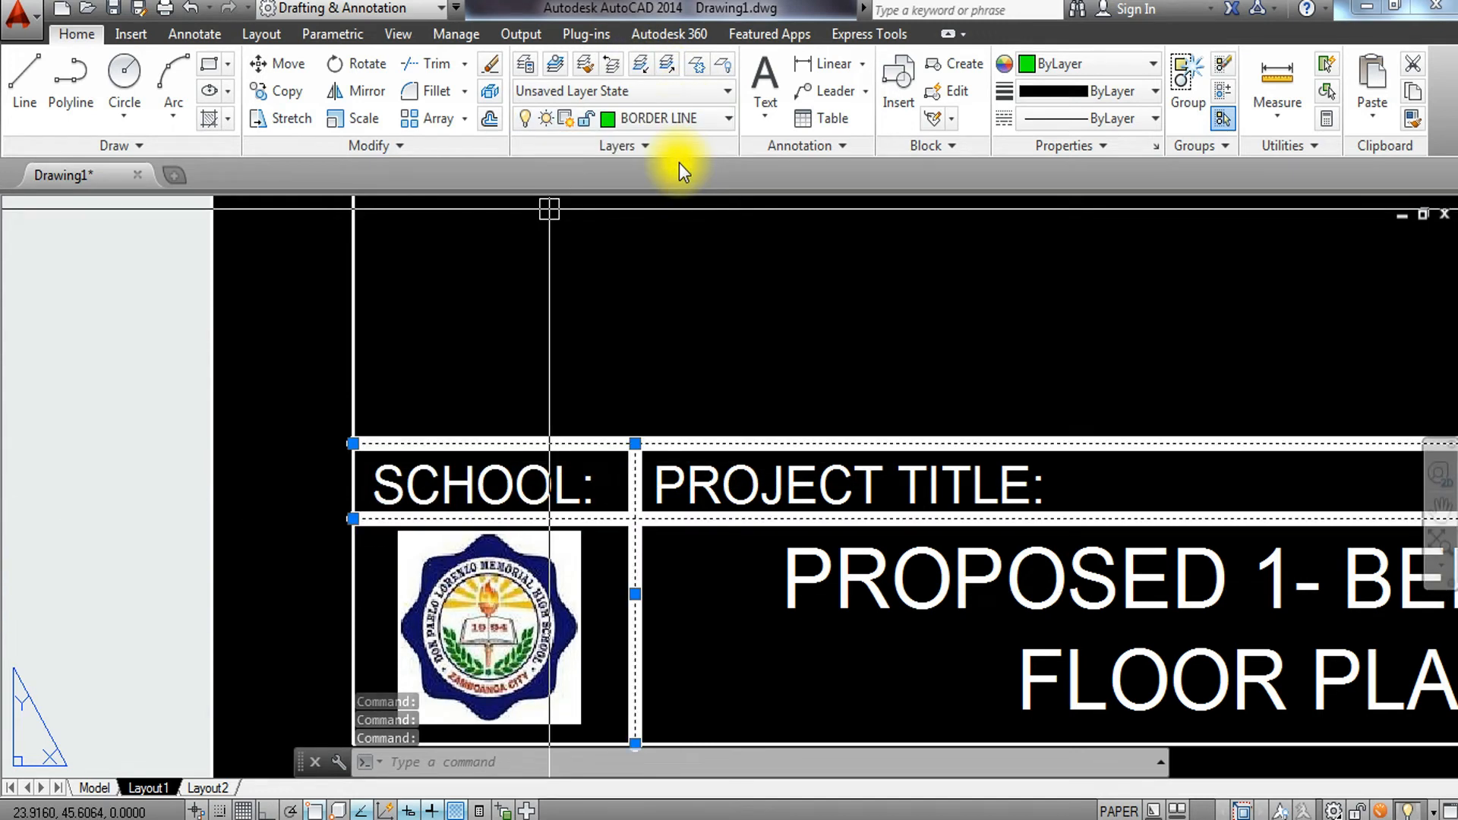
pyautogui.press('Escape')
pyautogui.press('Escape')
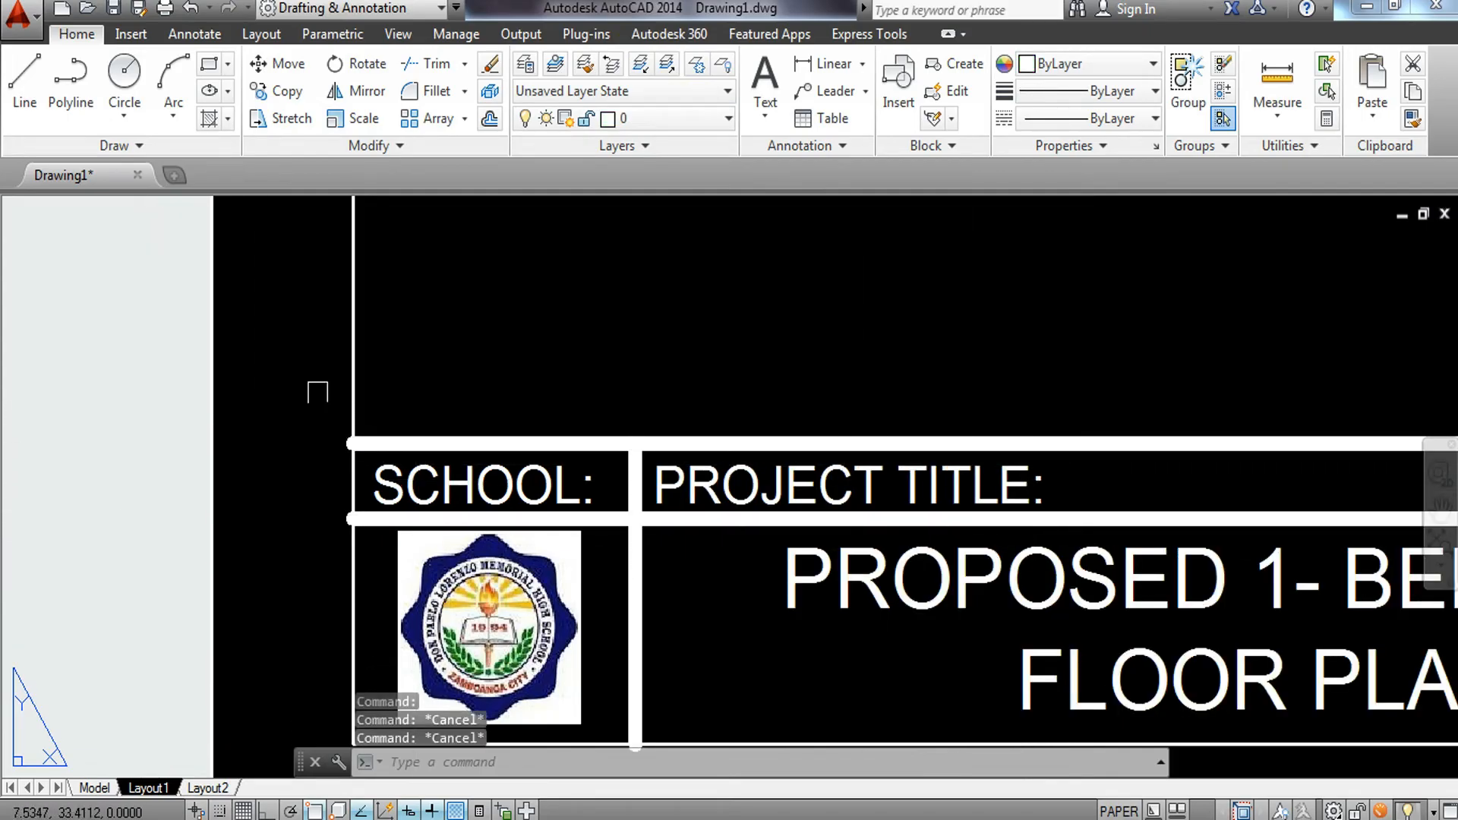
# Move the left sheet border line to the BORDER LINE layer.
pyautogui.click(345, 370)
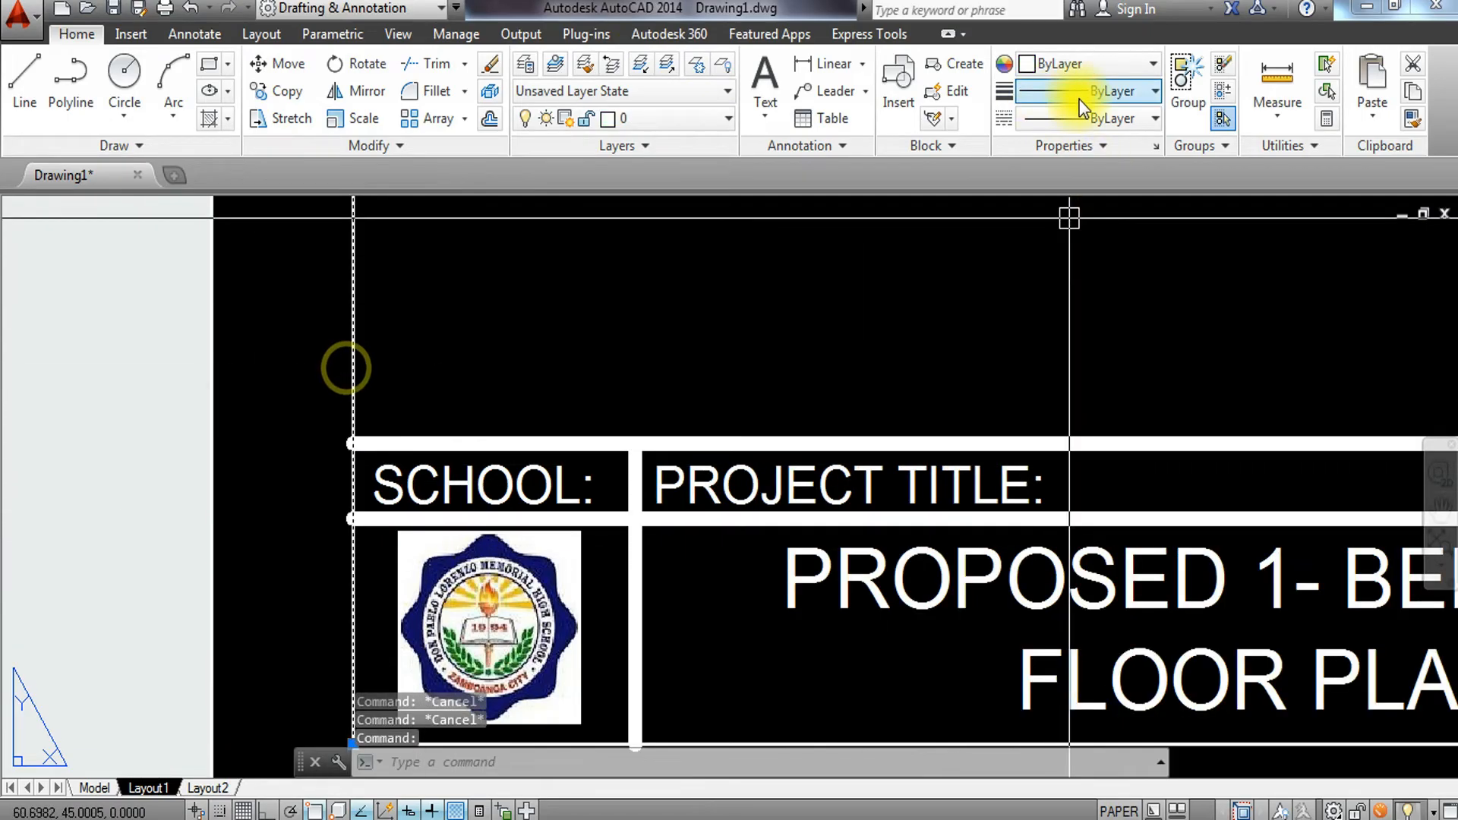
pyautogui.click(668, 120)
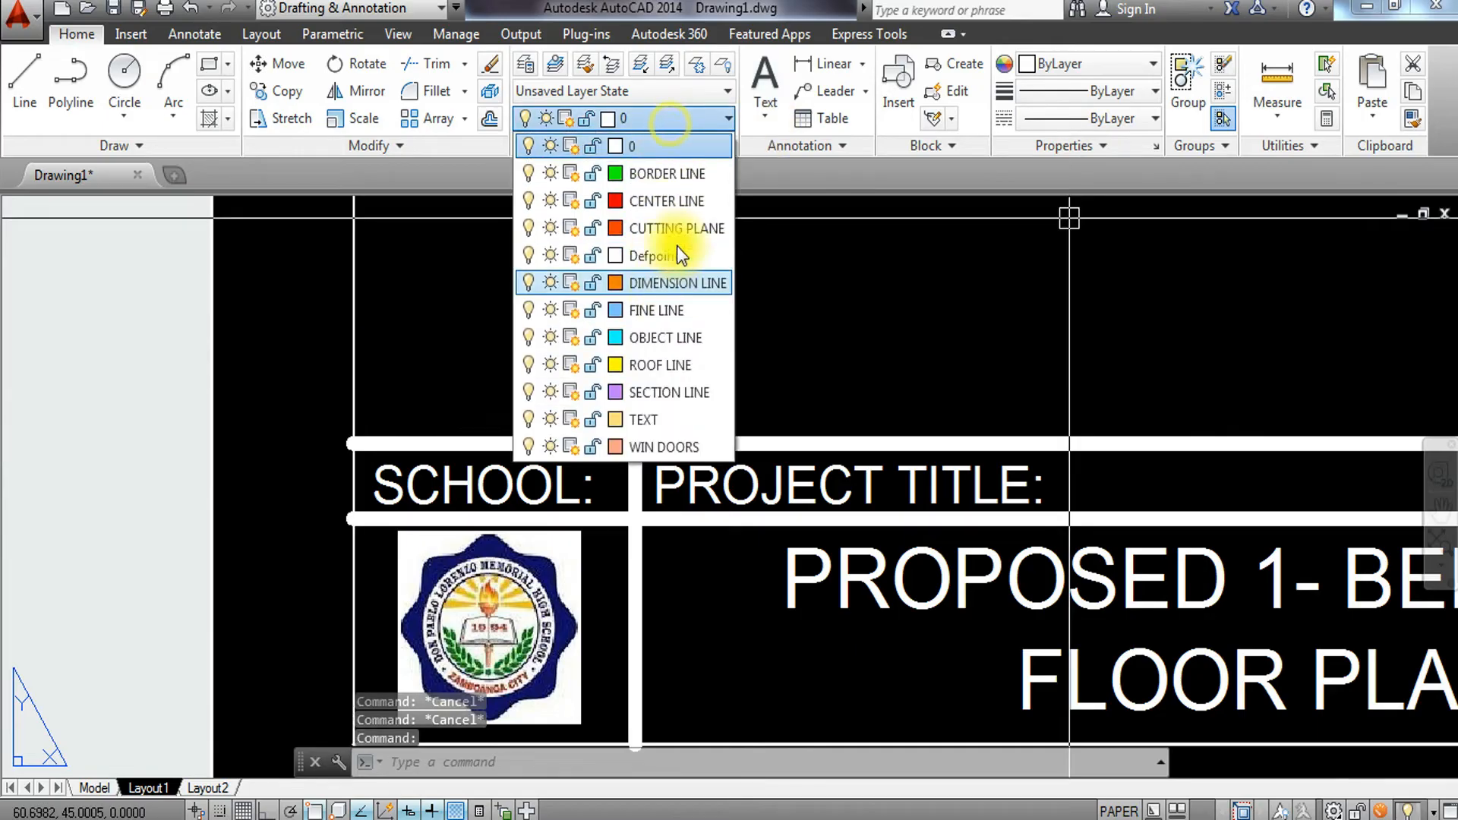
pyautogui.click(695, 174)
pyautogui.press('Escape')
pyautogui.scroll(-2, 497, 499)
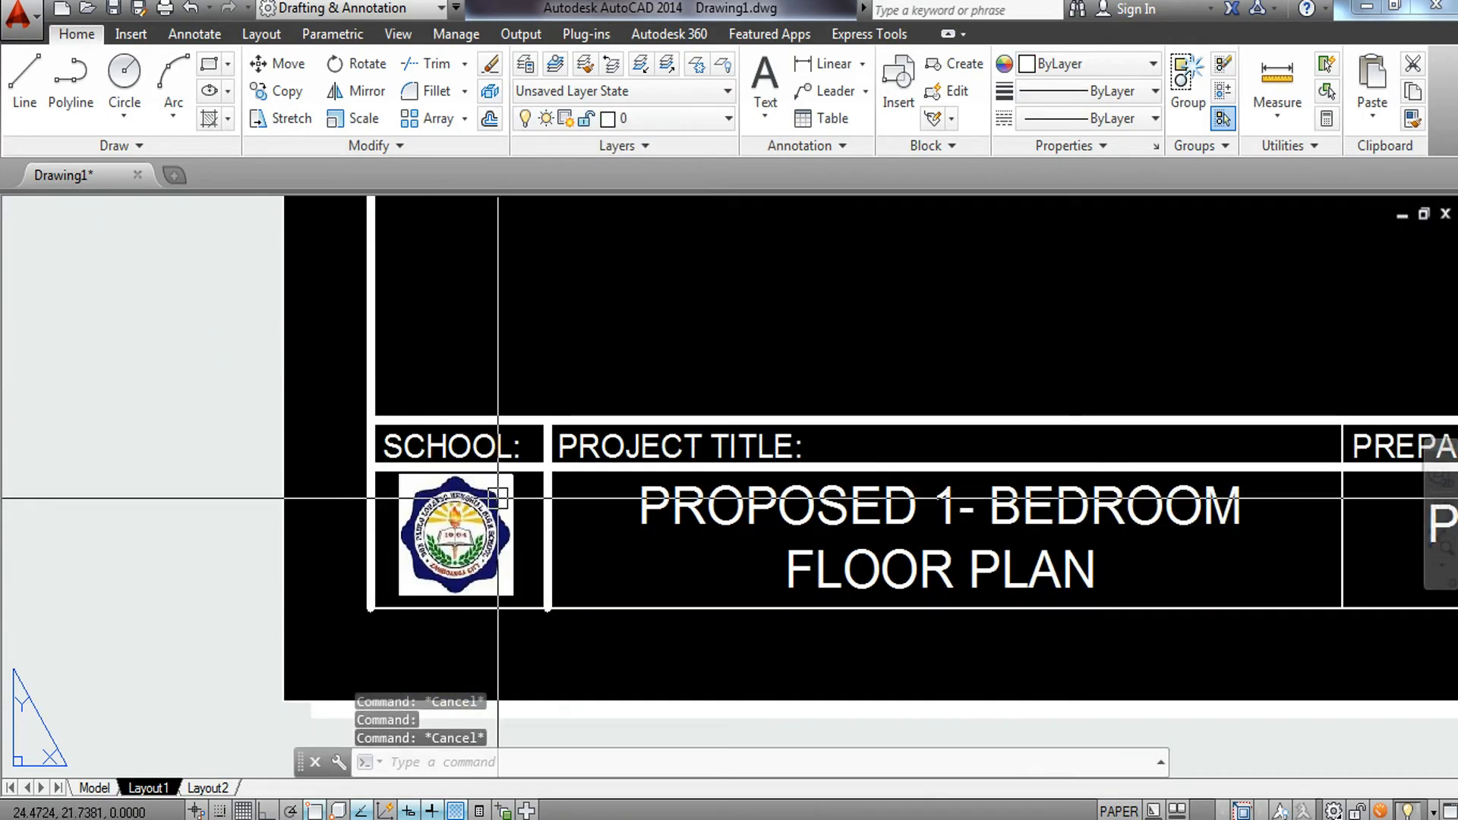
# Use Match Properties to copy the thick border line's properties onto the remaining title block dividing lines.
pyautogui.press('Escape')
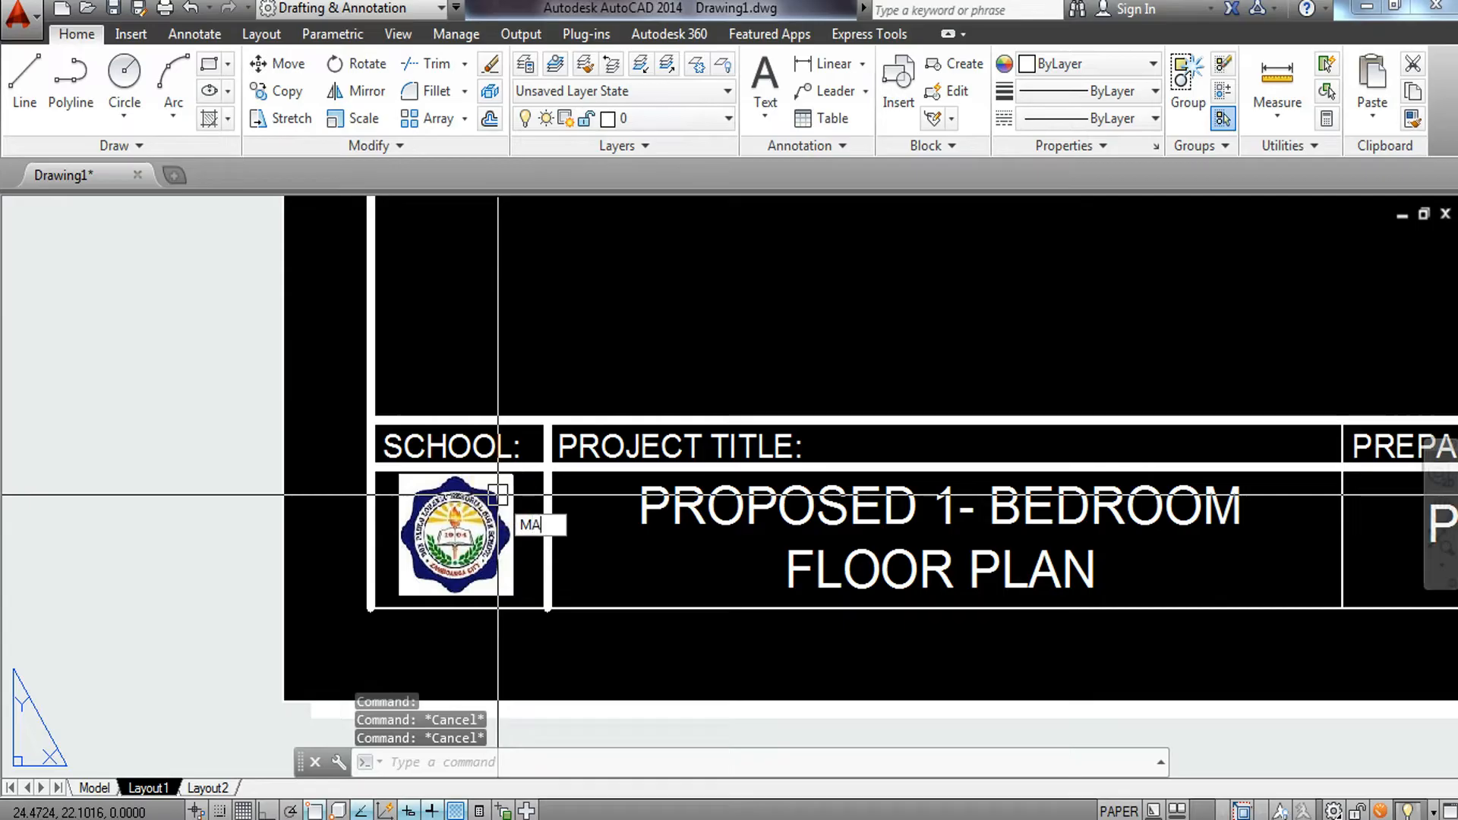
pyautogui.press('Return')
pyautogui.click(559, 548)
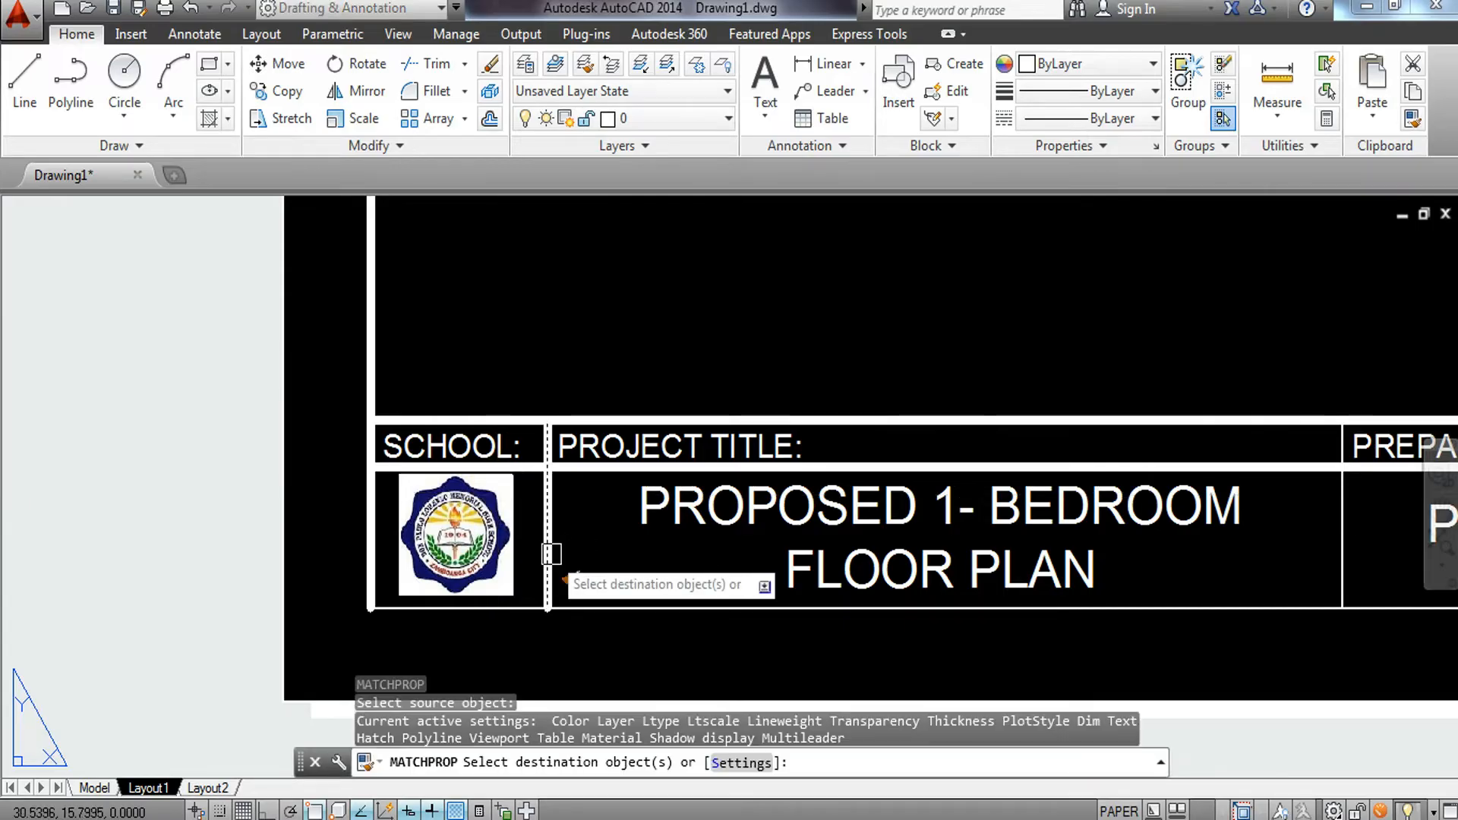
pyautogui.click(655, 597)
pyautogui.click(629, 615)
pyautogui.scroll(-3, 629, 616)
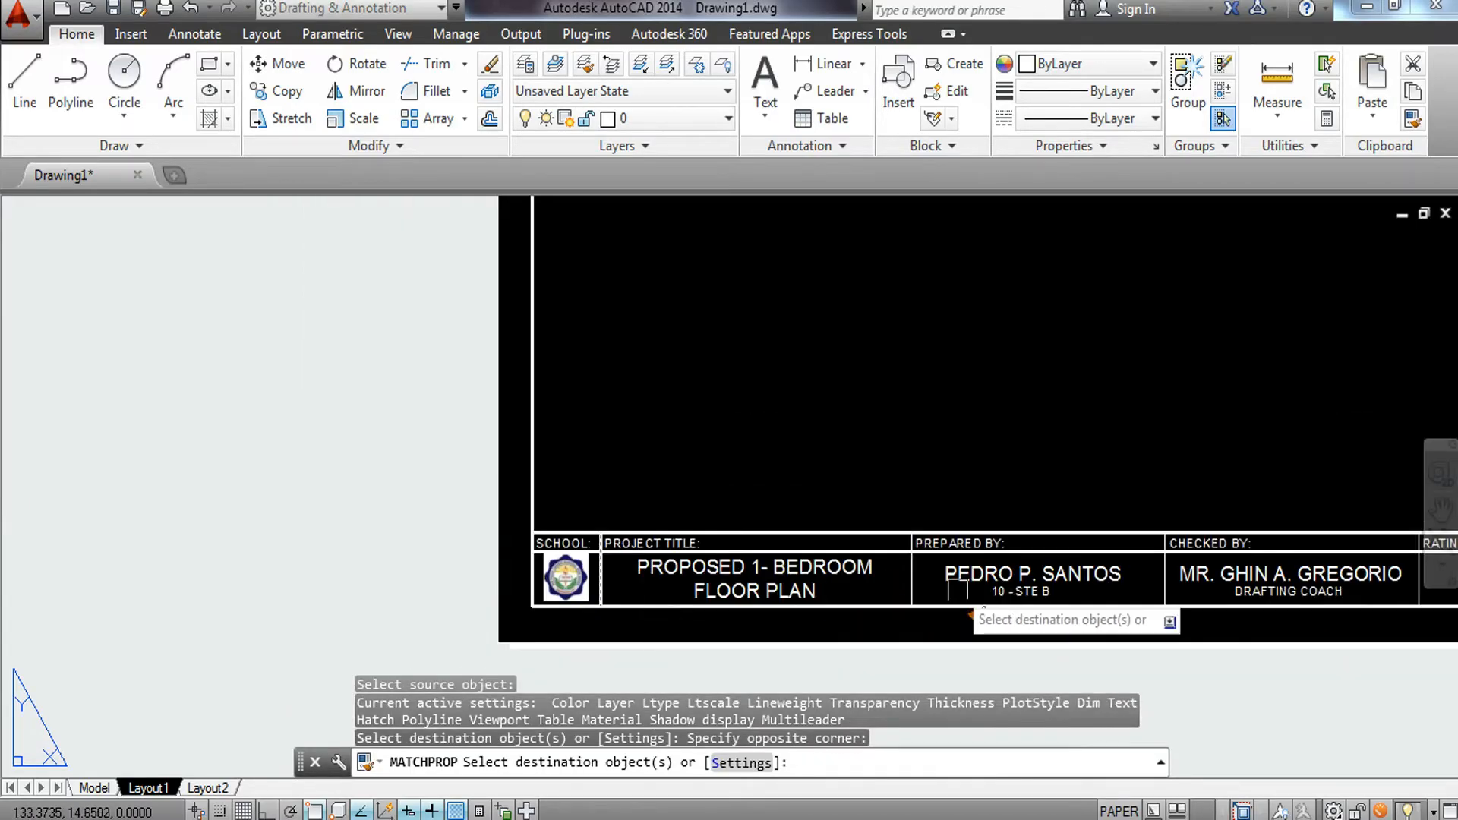
pyautogui.scroll(3, 949, 595)
pyautogui.click(891, 599)
pyautogui.click(811, 621)
pyautogui.moveTo(1147, 596); pyautogui.dragTo(228, 525, button='middle')
pyautogui.click(684, 530)
pyautogui.click(632, 558)
pyautogui.moveTo(979, 555); pyautogui.dragTo(583, 566, button='middle')
pyautogui.click(941, 531)
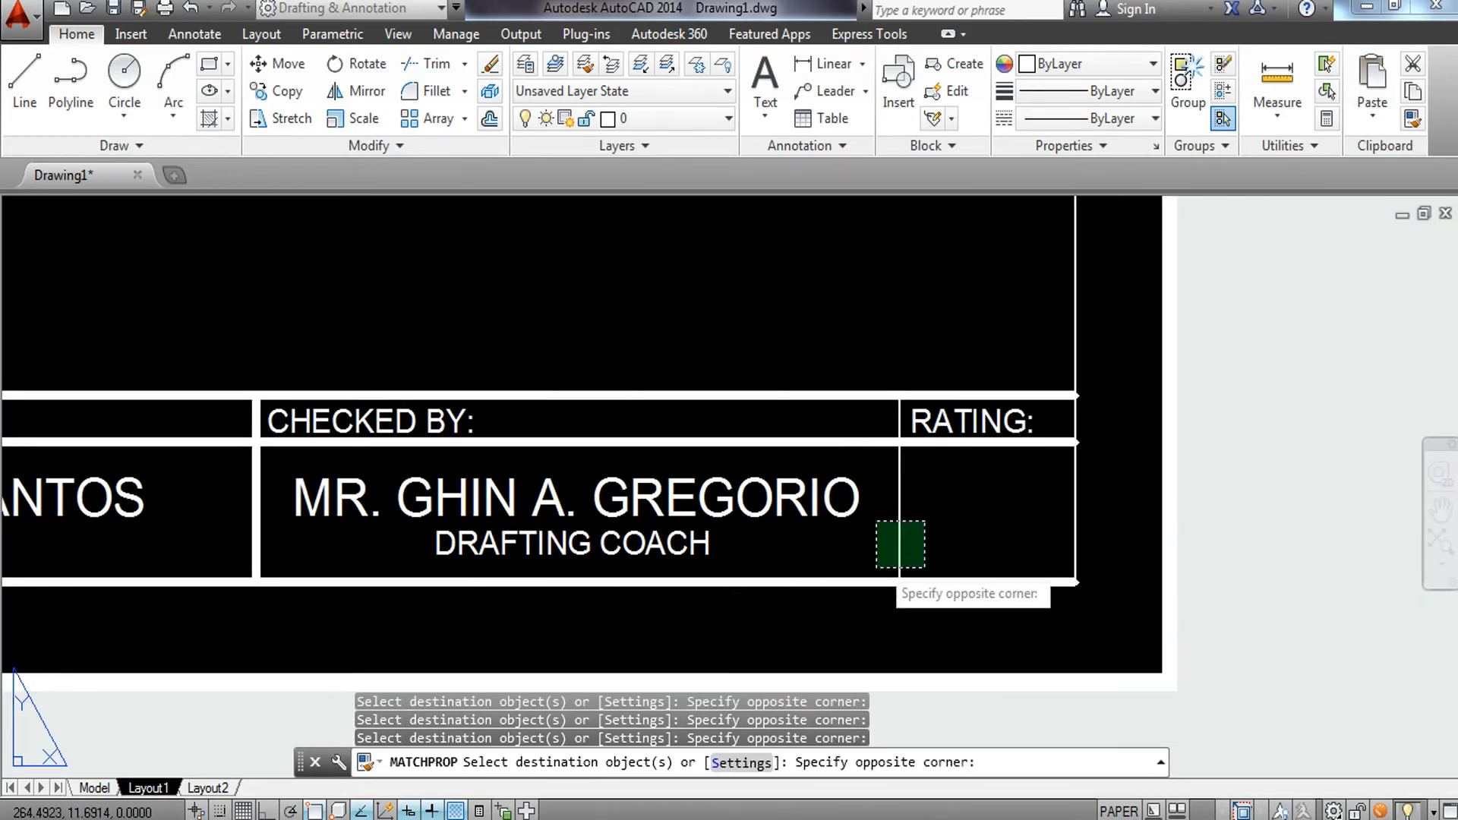
pyautogui.click(881, 569)
pyautogui.click(1145, 554)
pyautogui.click(1049, 588)
# Apply the same matched properties to the sheet border lines and leave Match Properties.
pyautogui.scroll(-3, 1058, 527)
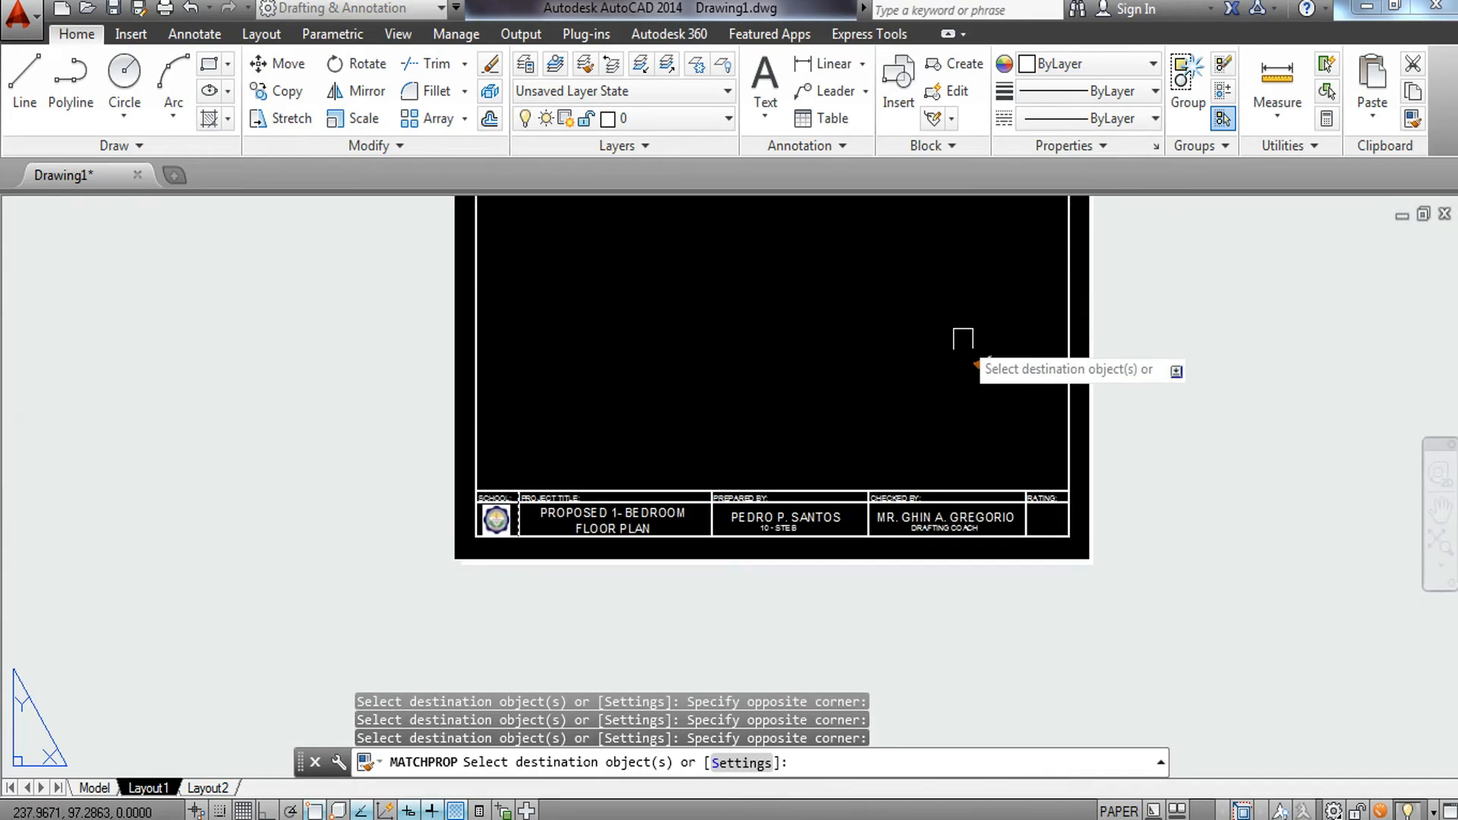
pyautogui.moveTo(963, 340); pyautogui.dragTo(956, 563, button='middle')
pyautogui.click(820, 323)
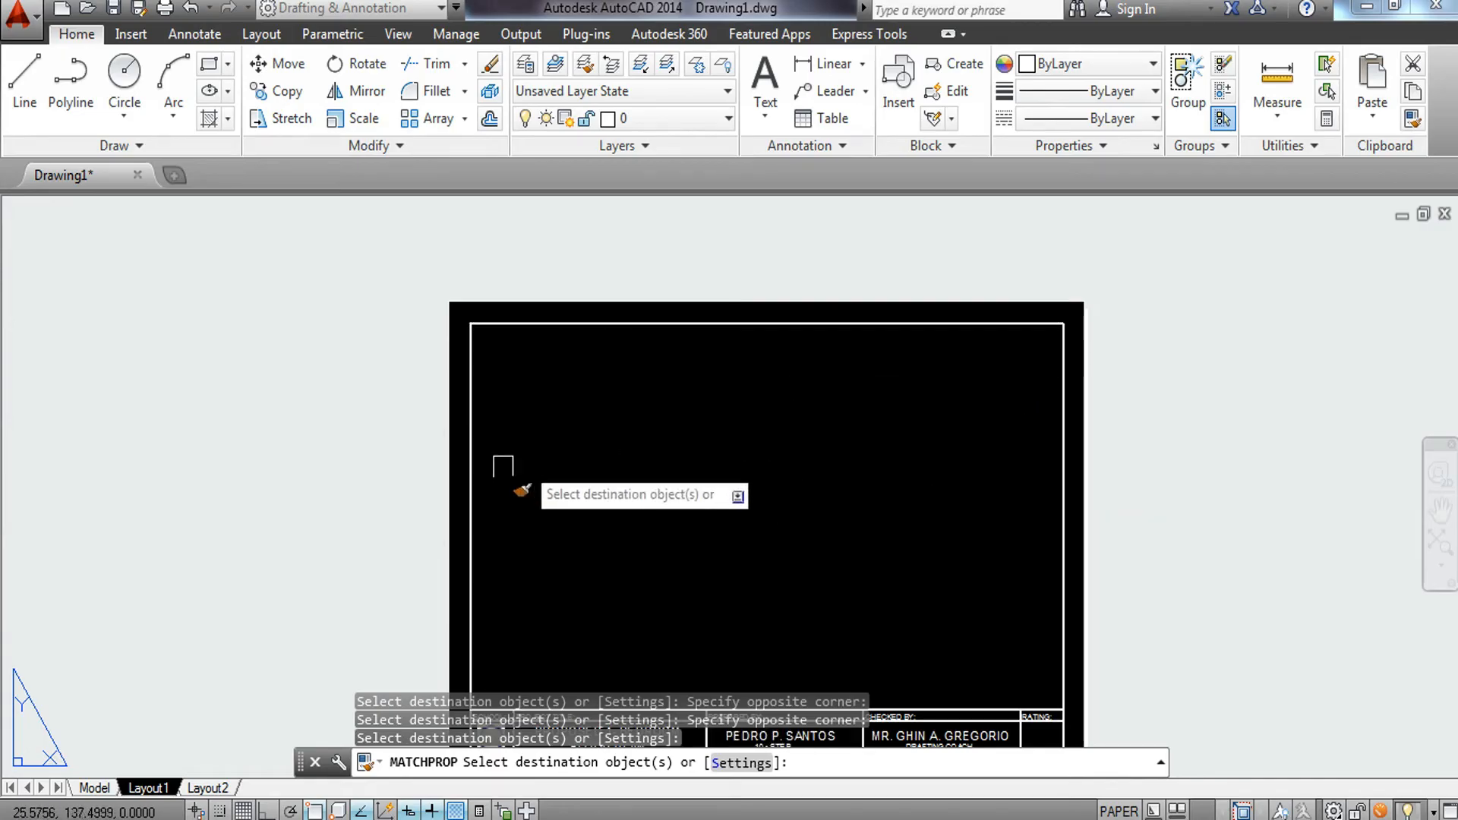
pyautogui.click(501, 499)
pyautogui.click(471, 523)
pyautogui.press('Escape')
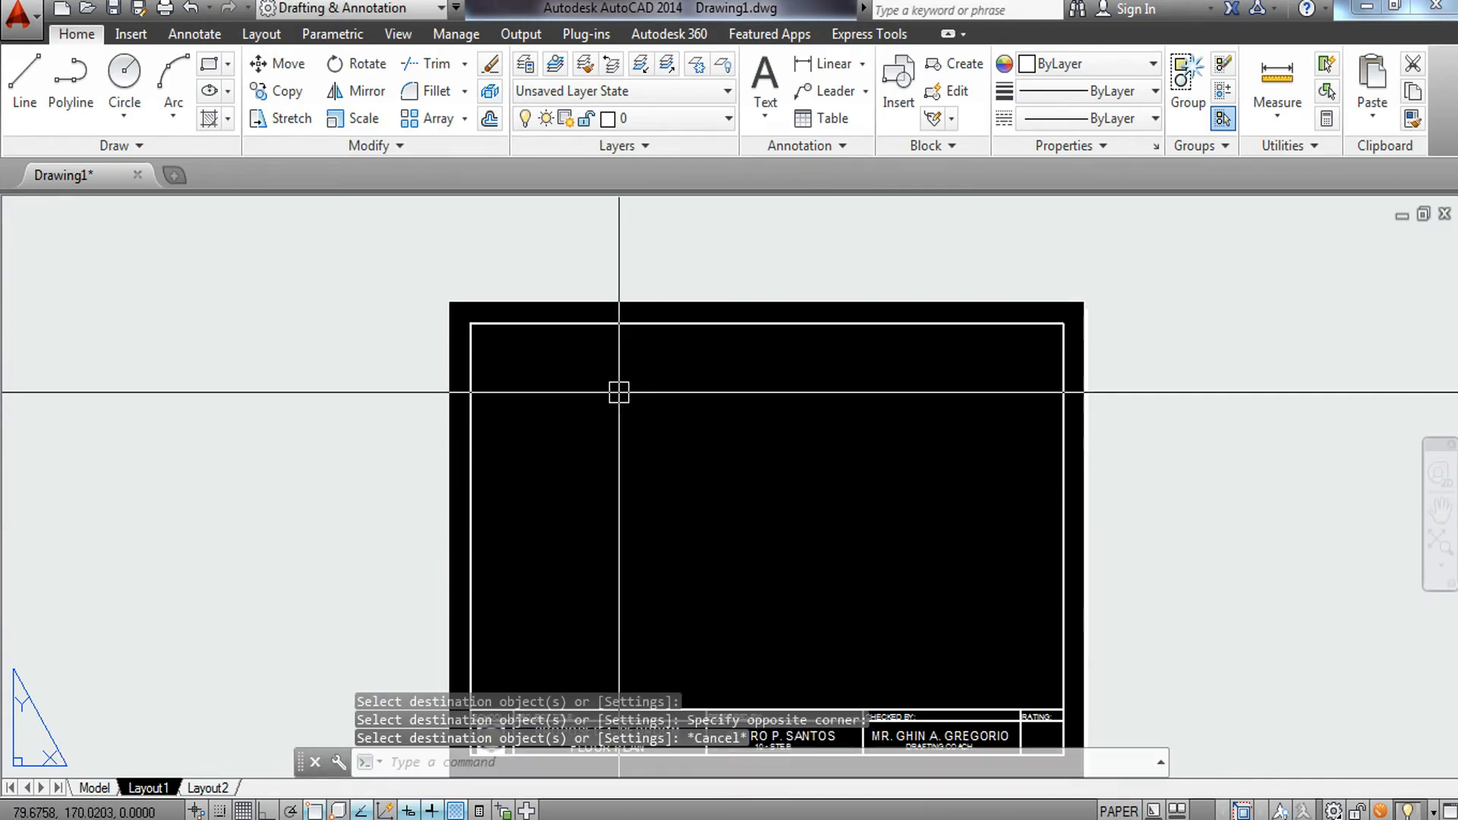
# Create a viewport with MVIEW filling the sheet border area above the title block.
pyautogui.scroll(-1, 722, 530)
pyautogui.scroll(3, 715, 609)
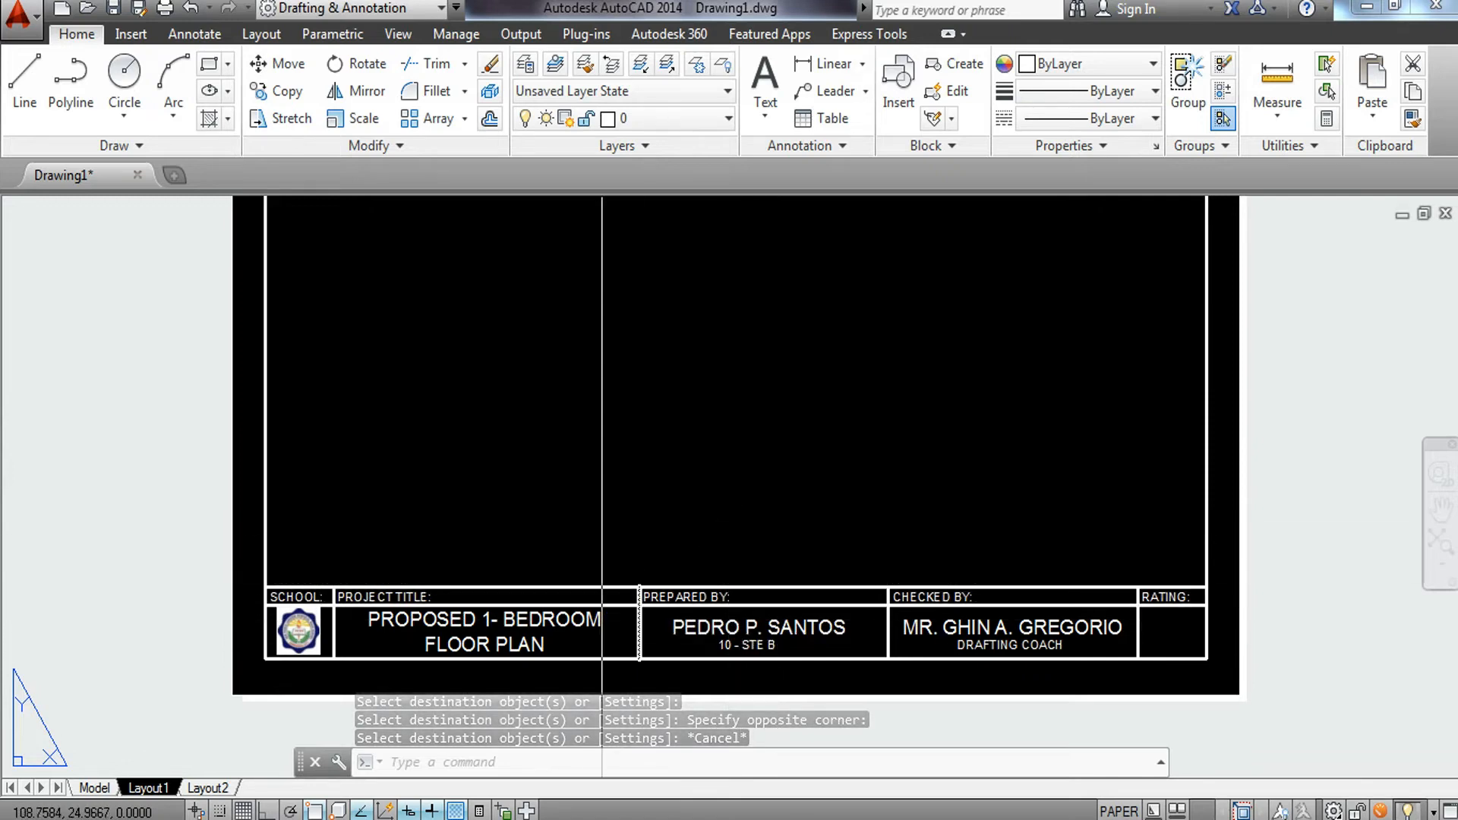
pyautogui.moveTo(618, 600)
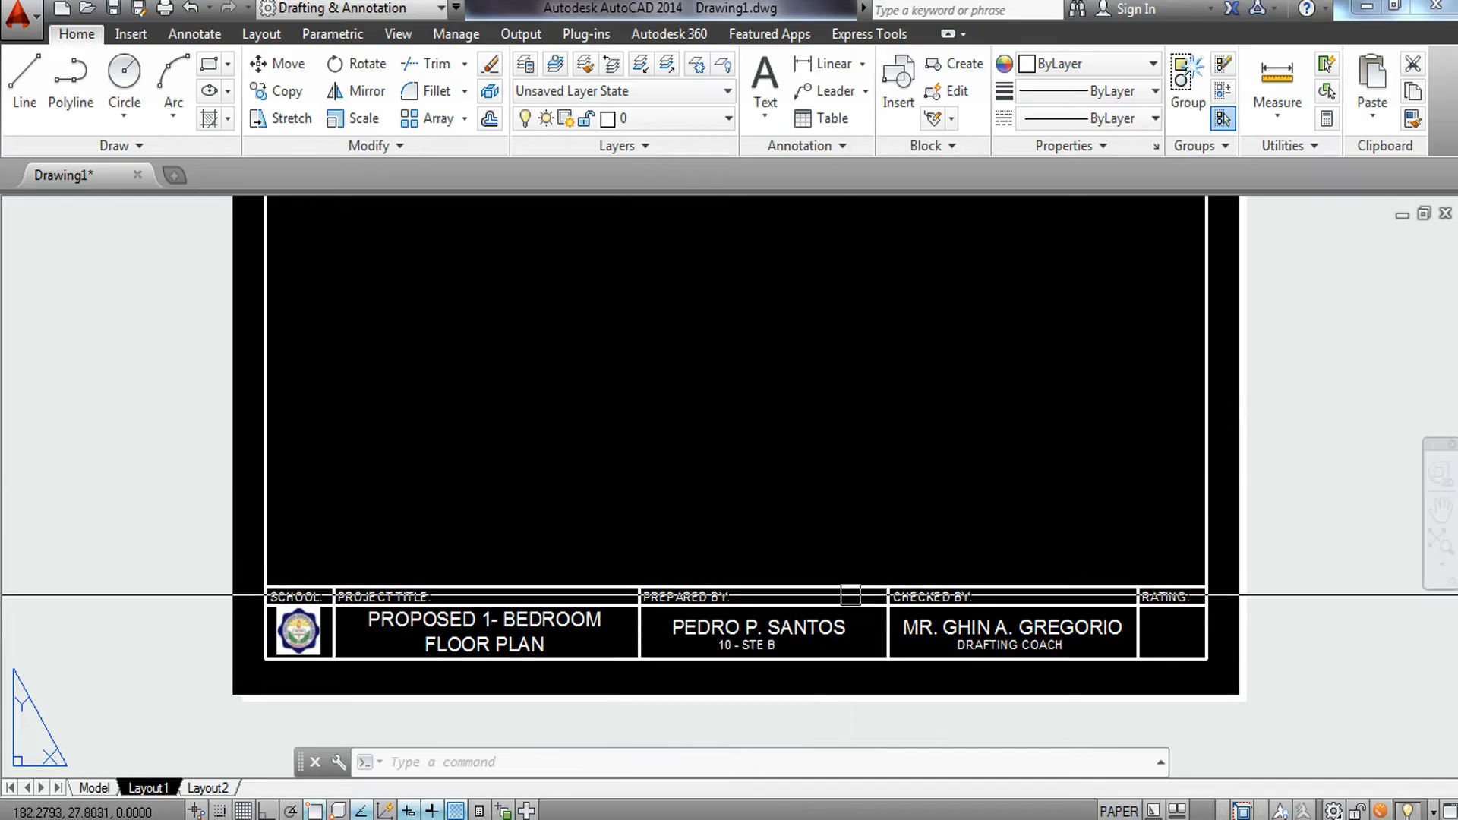
pyautogui.moveTo(657, 635); pyautogui.dragTo(734, 682, button='middle')
pyautogui.moveTo(725, 483); pyautogui.dragTo(693, 589, button='middle')
pyautogui.scroll(-2, 742, 412)
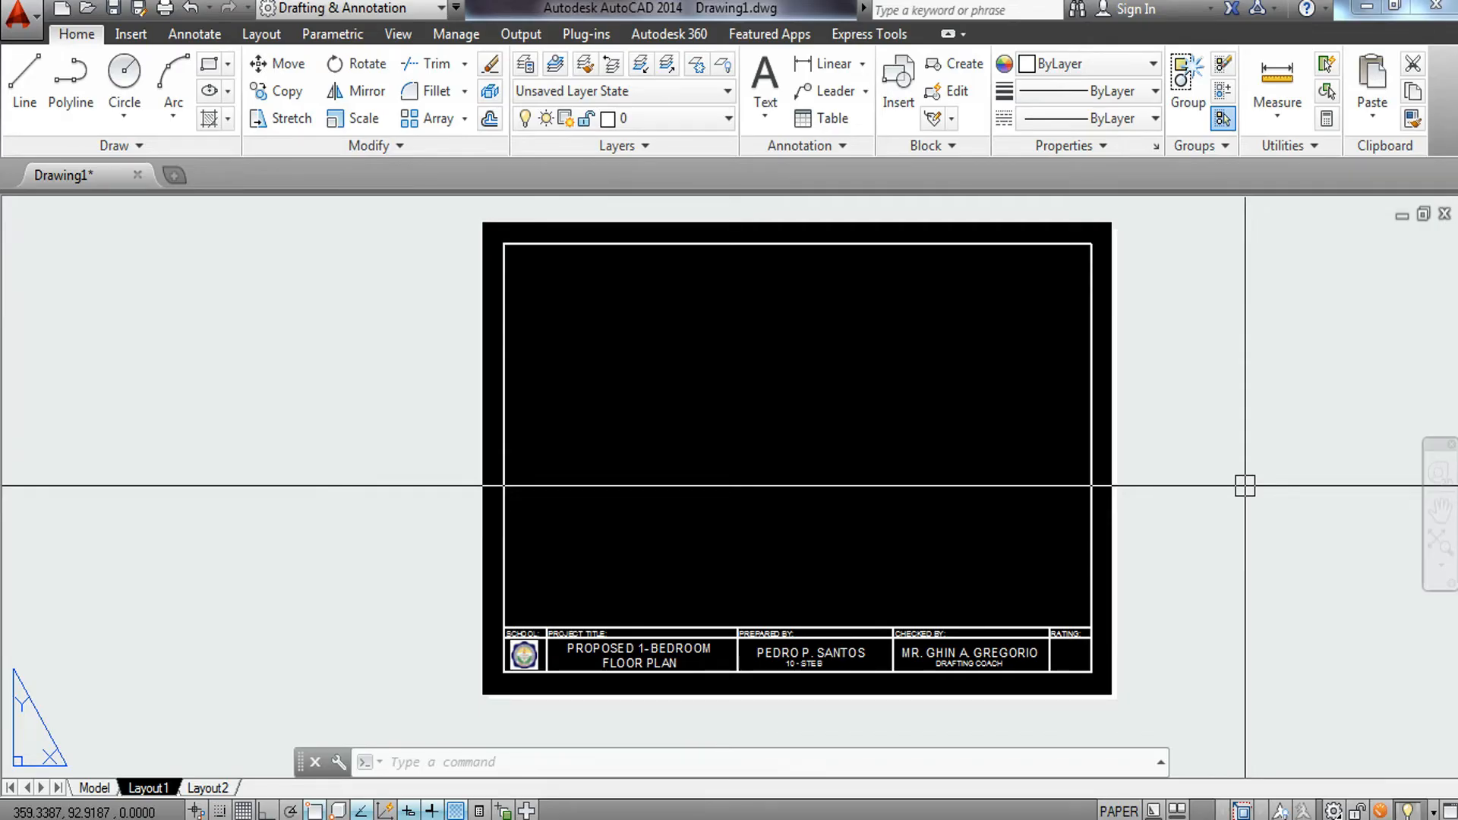
pyautogui.write('M')
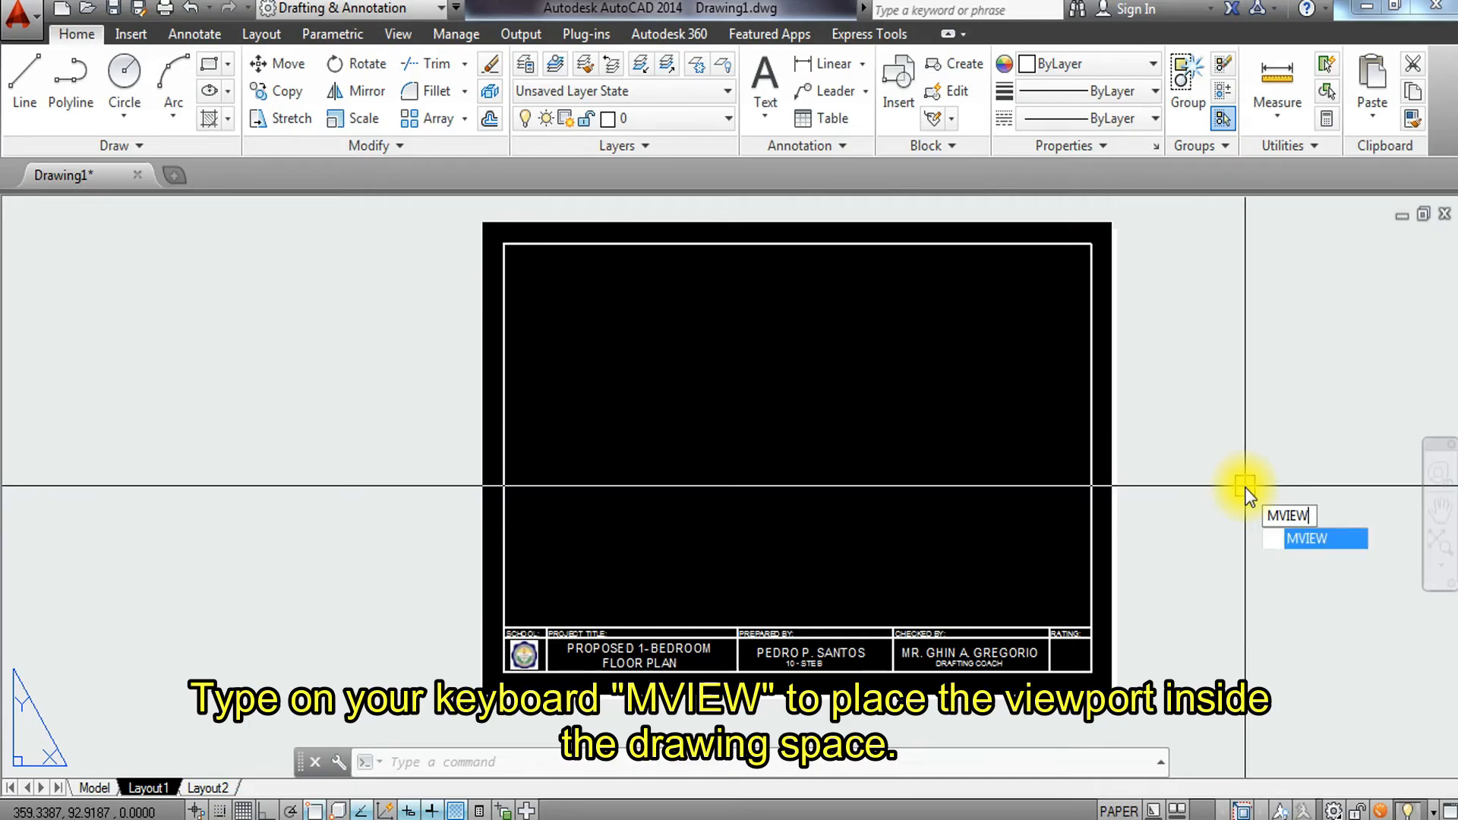
pyautogui.write('VIEW')
pyautogui.press('Return')
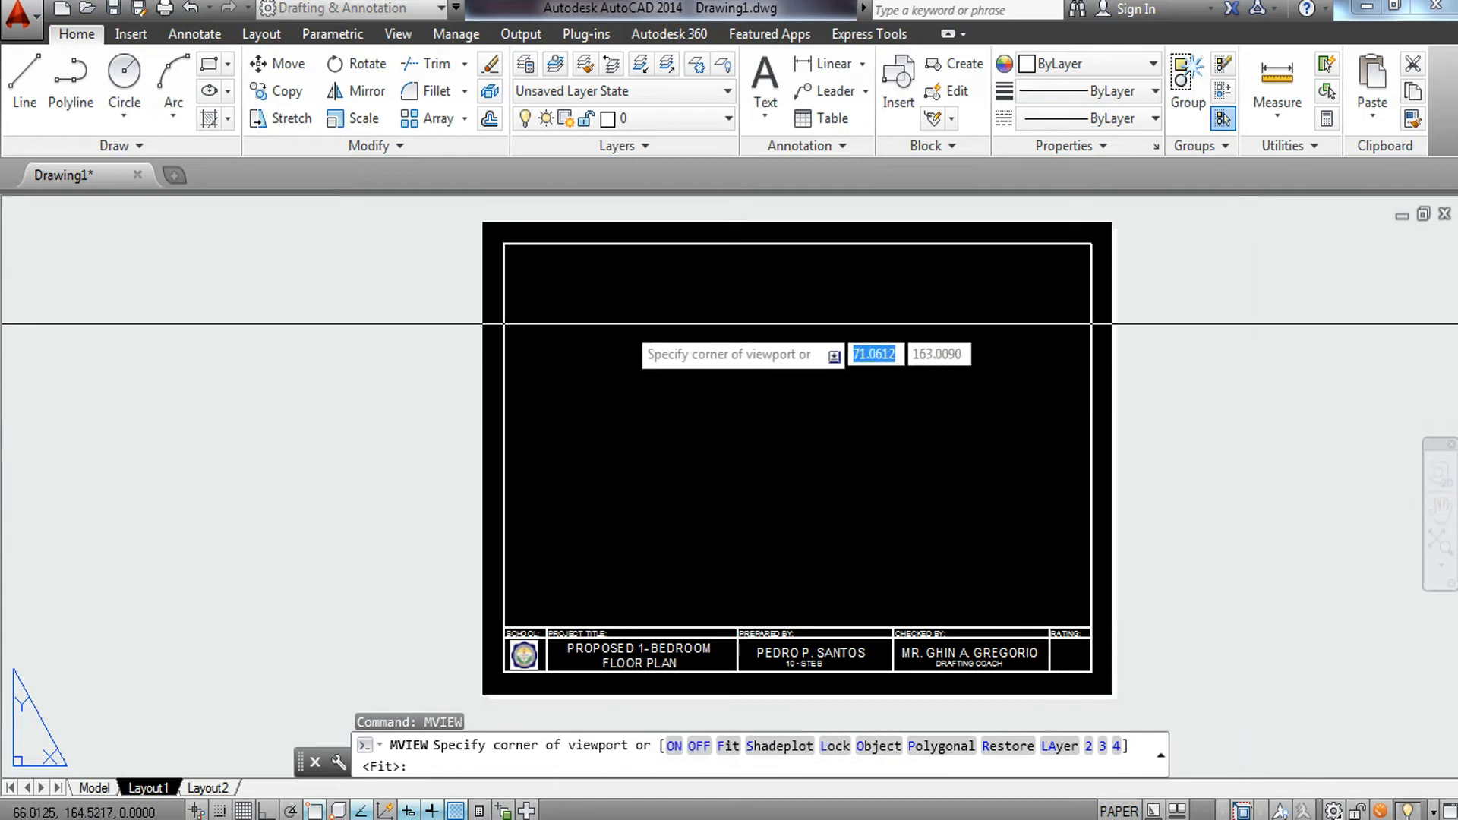
pyautogui.click(503, 243)
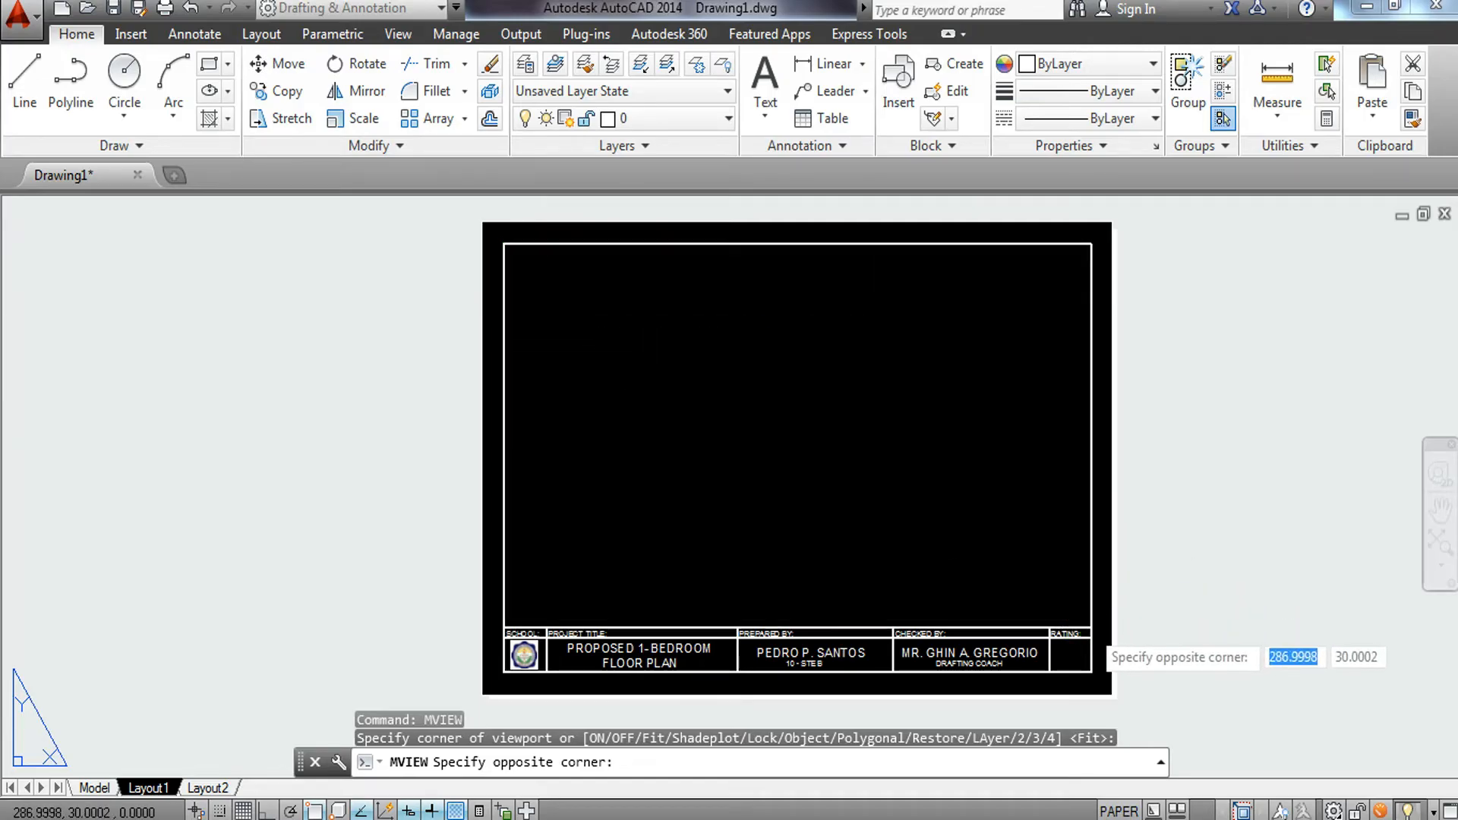
pyautogui.click(1091, 627)
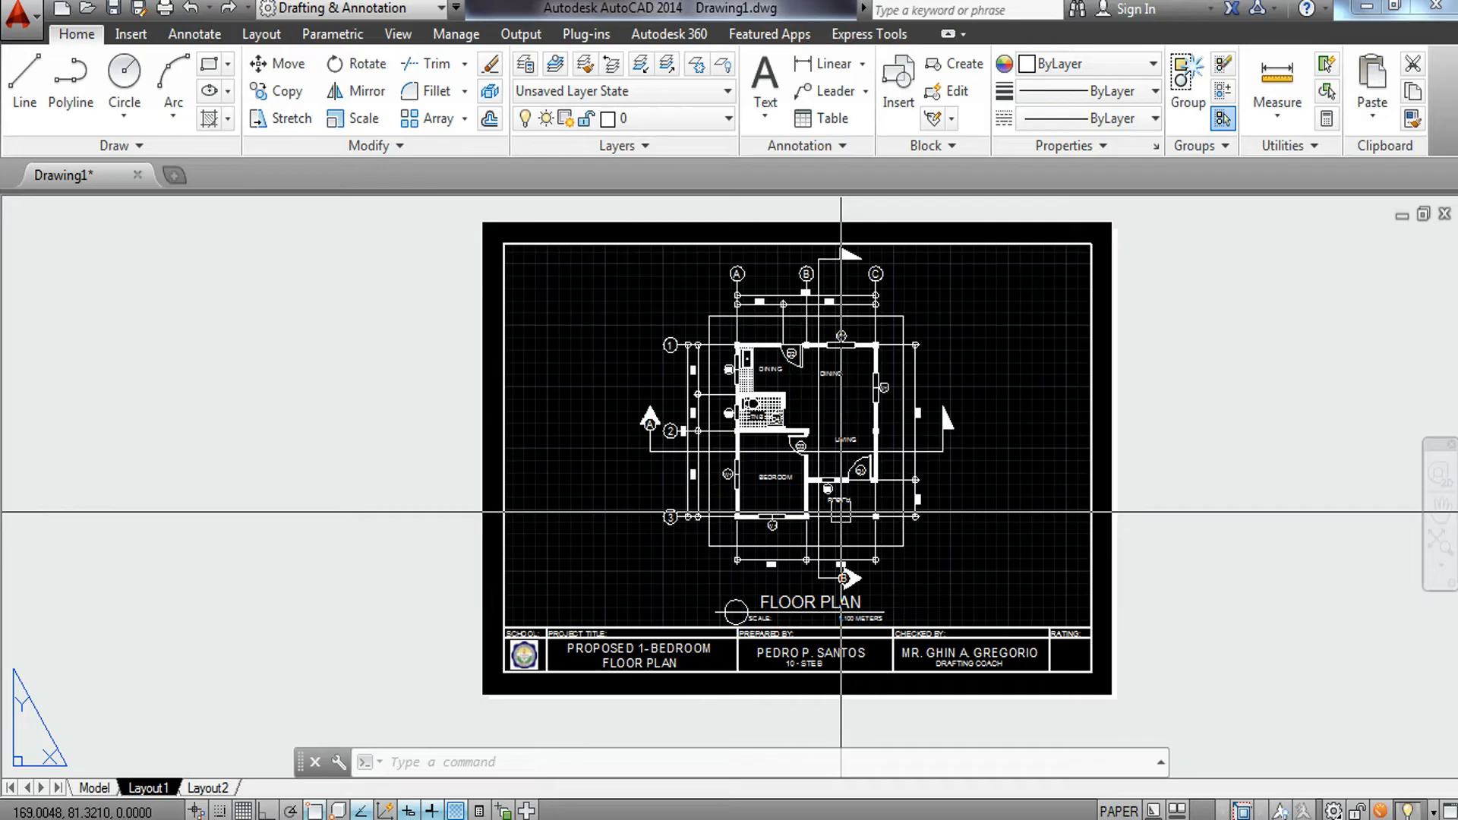
# Activate the viewport, zoom and pan the floor plan to center it, then return to paper space.
pyautogui.doubleClick(974, 480)
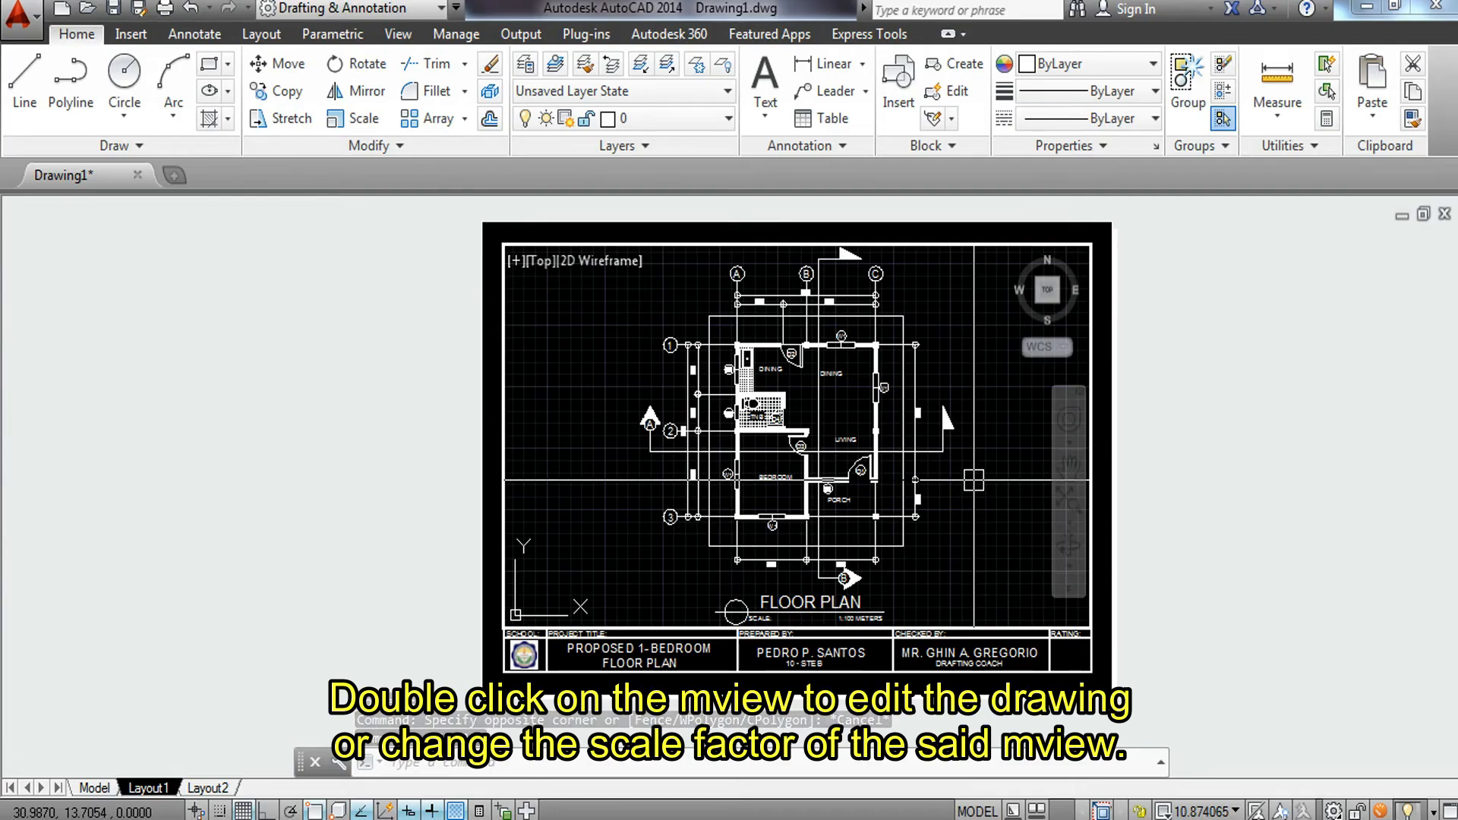
pyautogui.scroll(10, 807, 476)
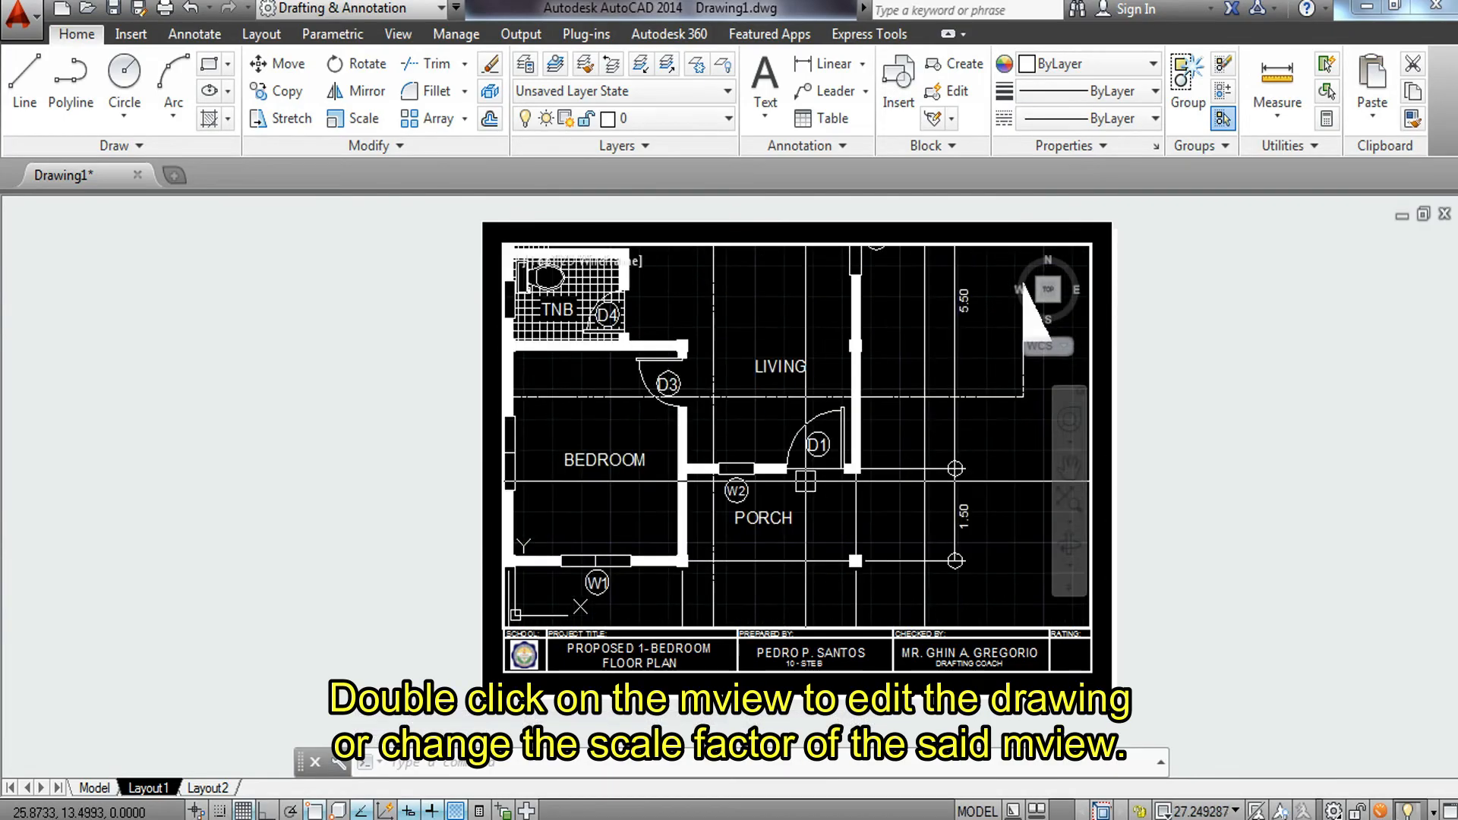
pyautogui.scroll(-6, 807, 476)
pyautogui.scroll(-4, 807, 488)
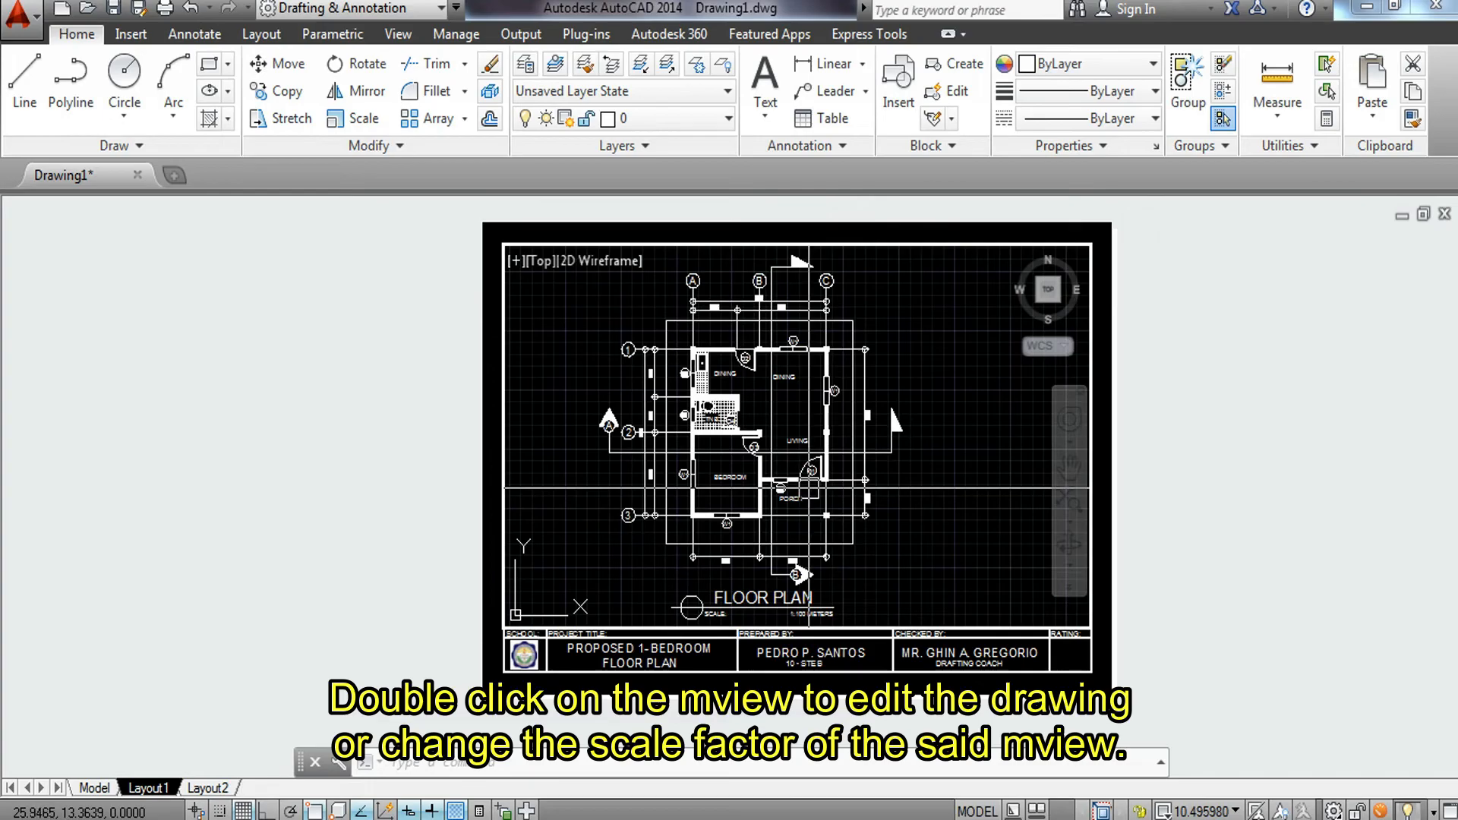
pyautogui.moveTo(875, 492)
pyautogui.mouseDown(button='middle')
pyautogui.moveTo(927, 488)
pyautogui.moveTo(927, 500)
pyautogui.mouseUp(button='middle')
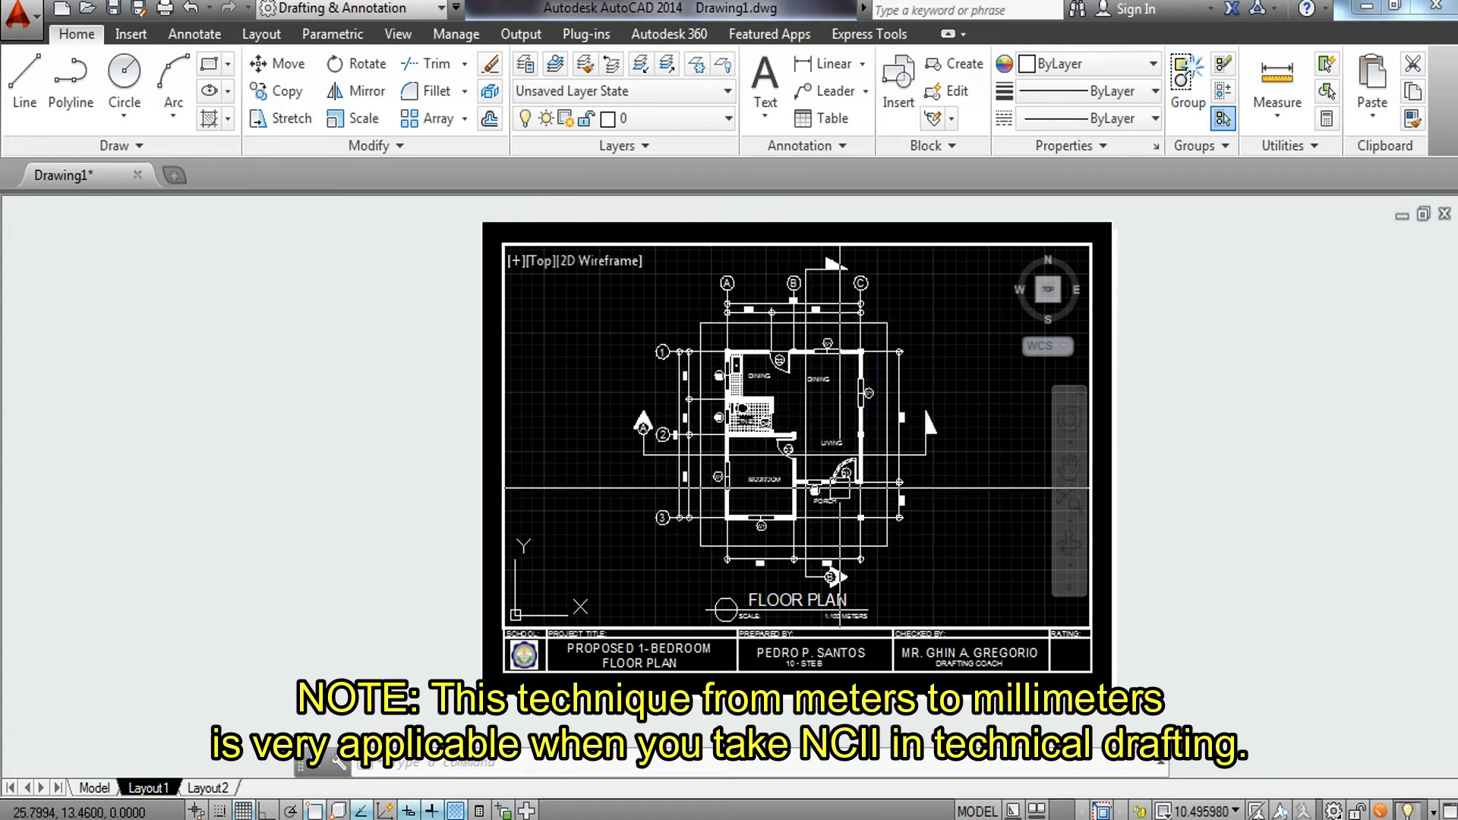
pyautogui.doubleClick(1187, 559)
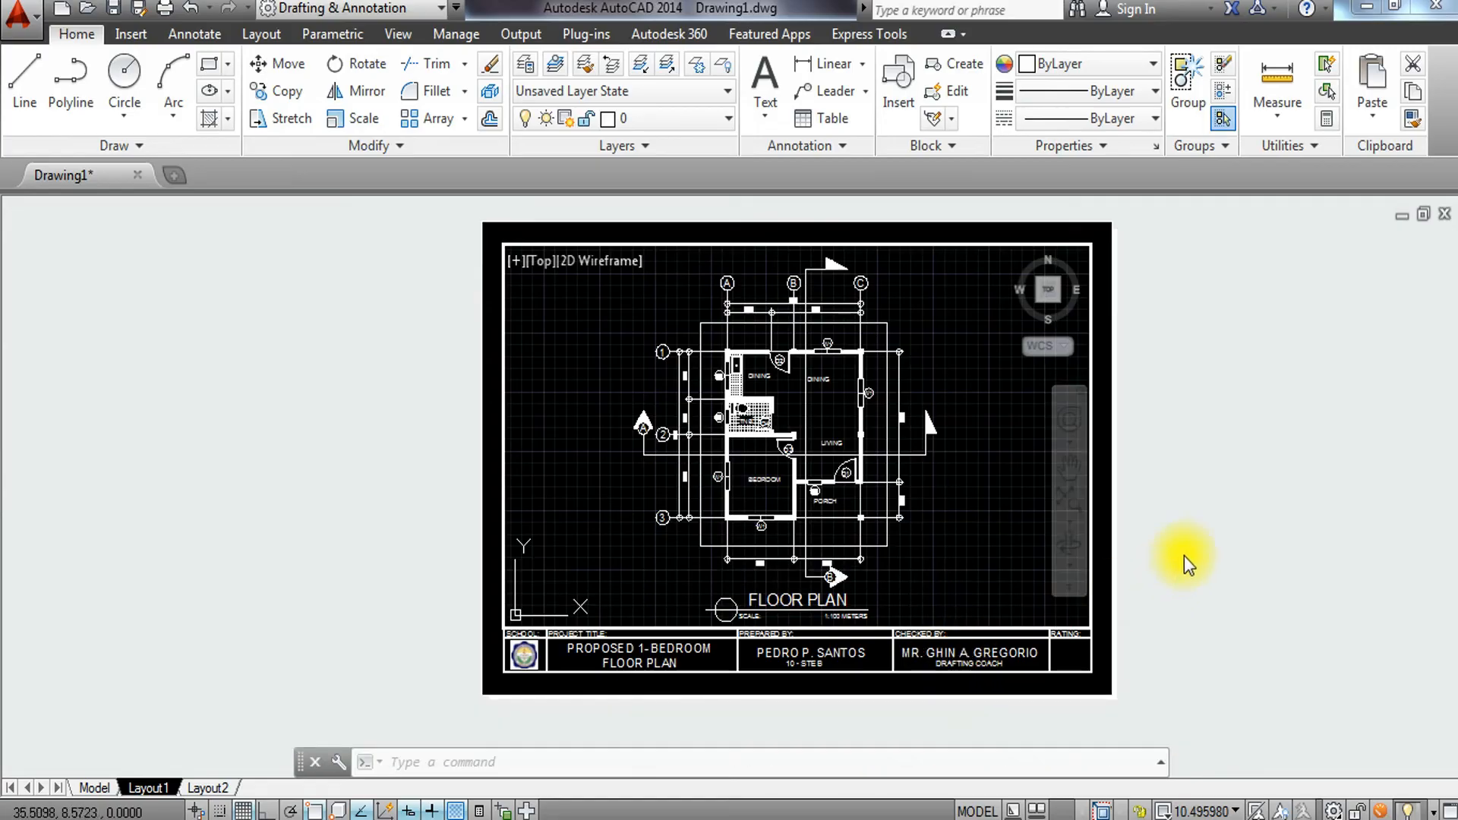
# Reactivate the viewport and set its scale to 10:1.
pyautogui.doubleClick(961, 551)
pyautogui.click(1207, 811)
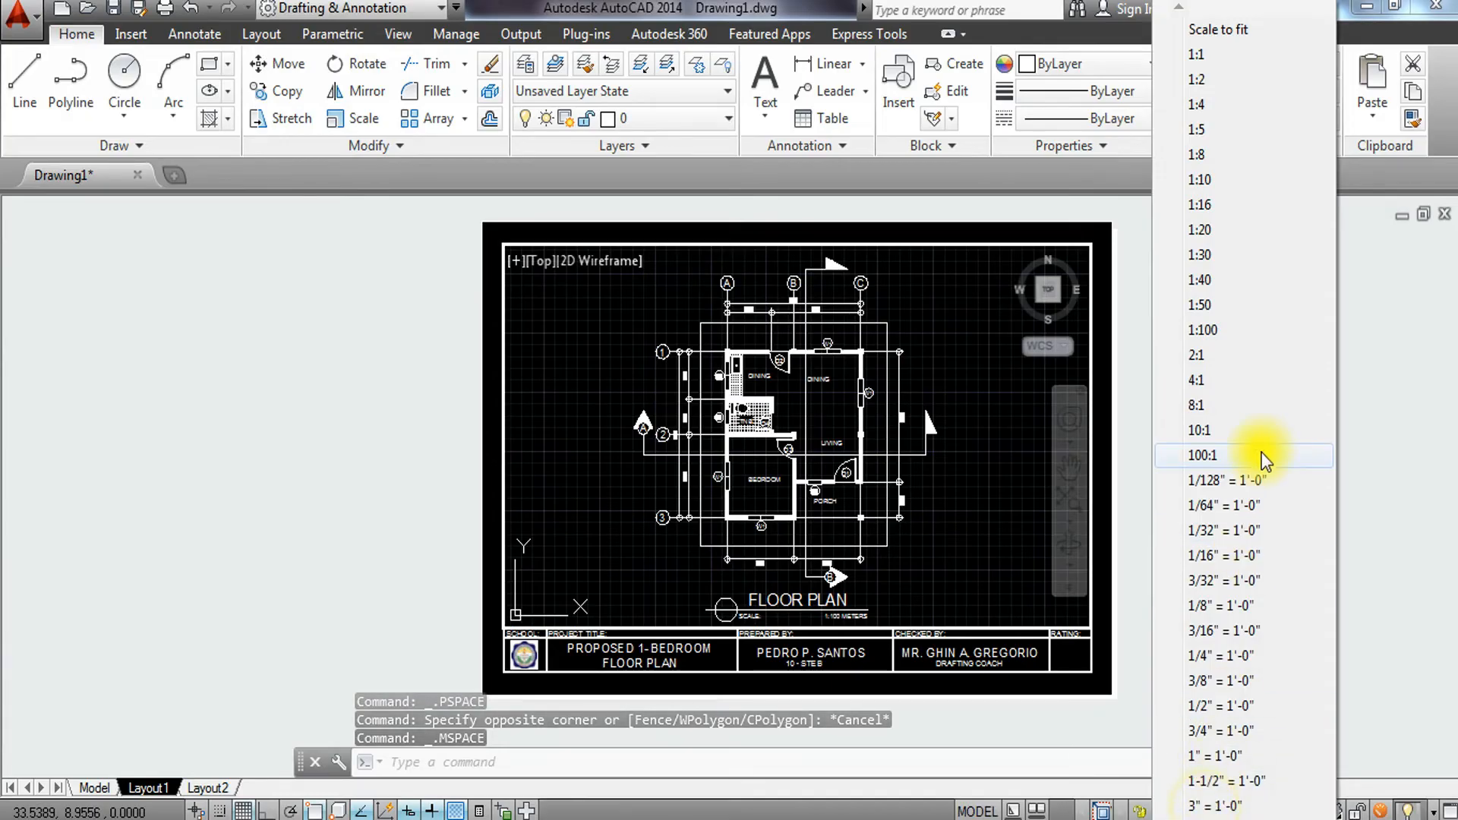
pyautogui.click(1264, 431)
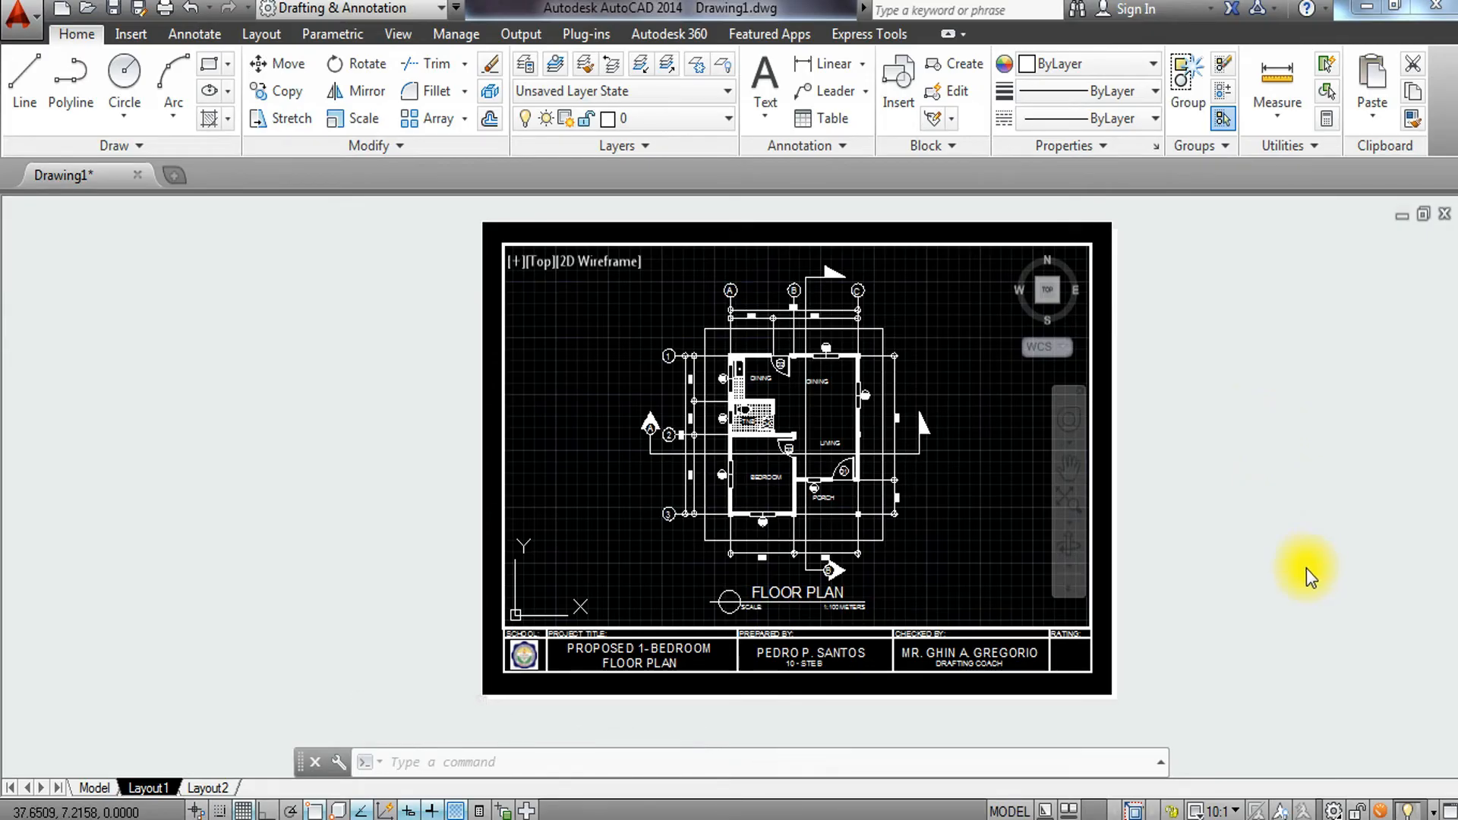
# Leave the viewport and review the whole layout sheet in paper space.
pyautogui.doubleClick(1272, 615)
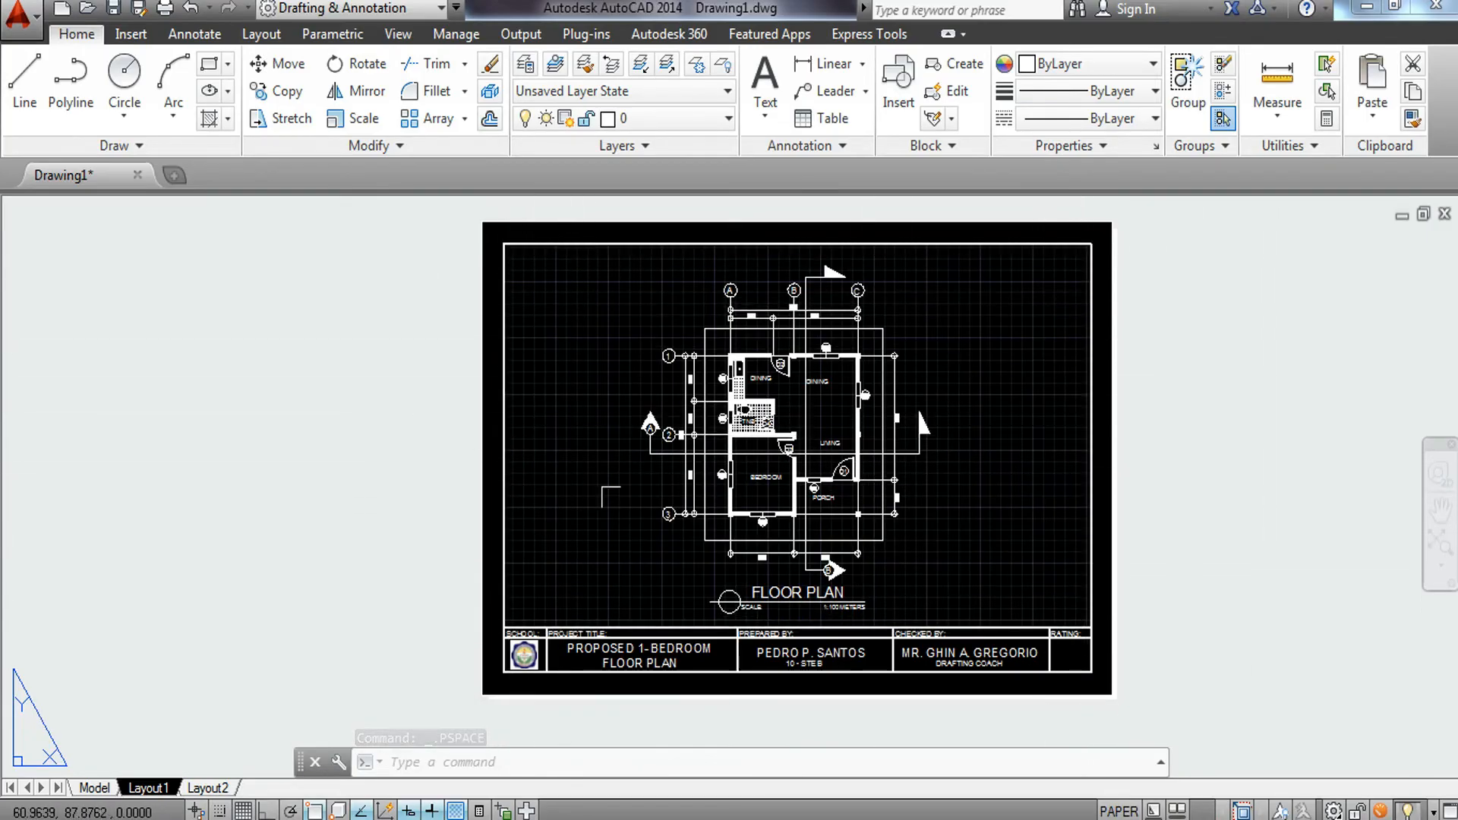
pyautogui.scroll(10, 794, 463)
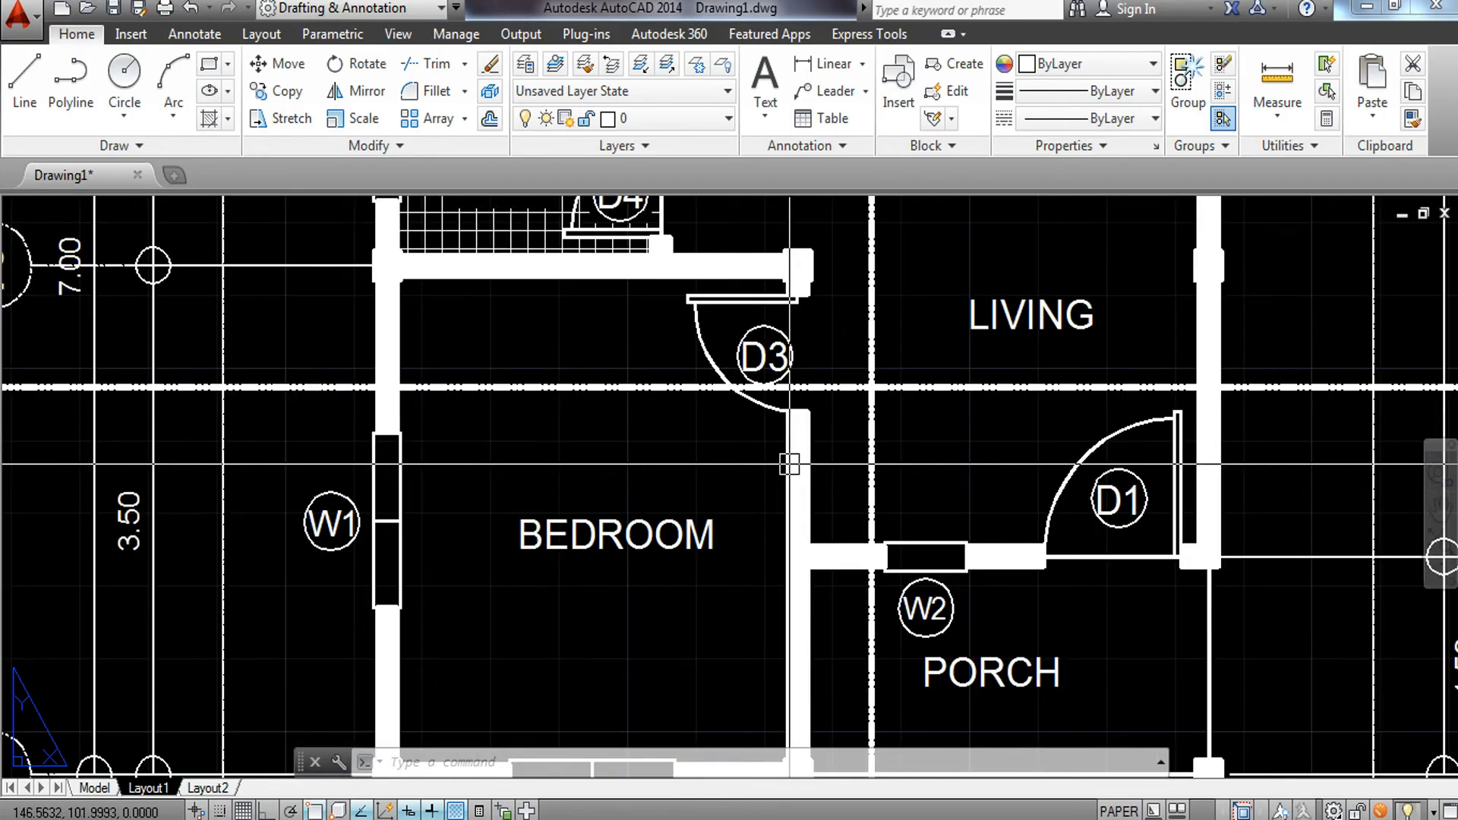
pyautogui.scroll(-5, 790, 463)
pyautogui.scroll(8, 789, 463)
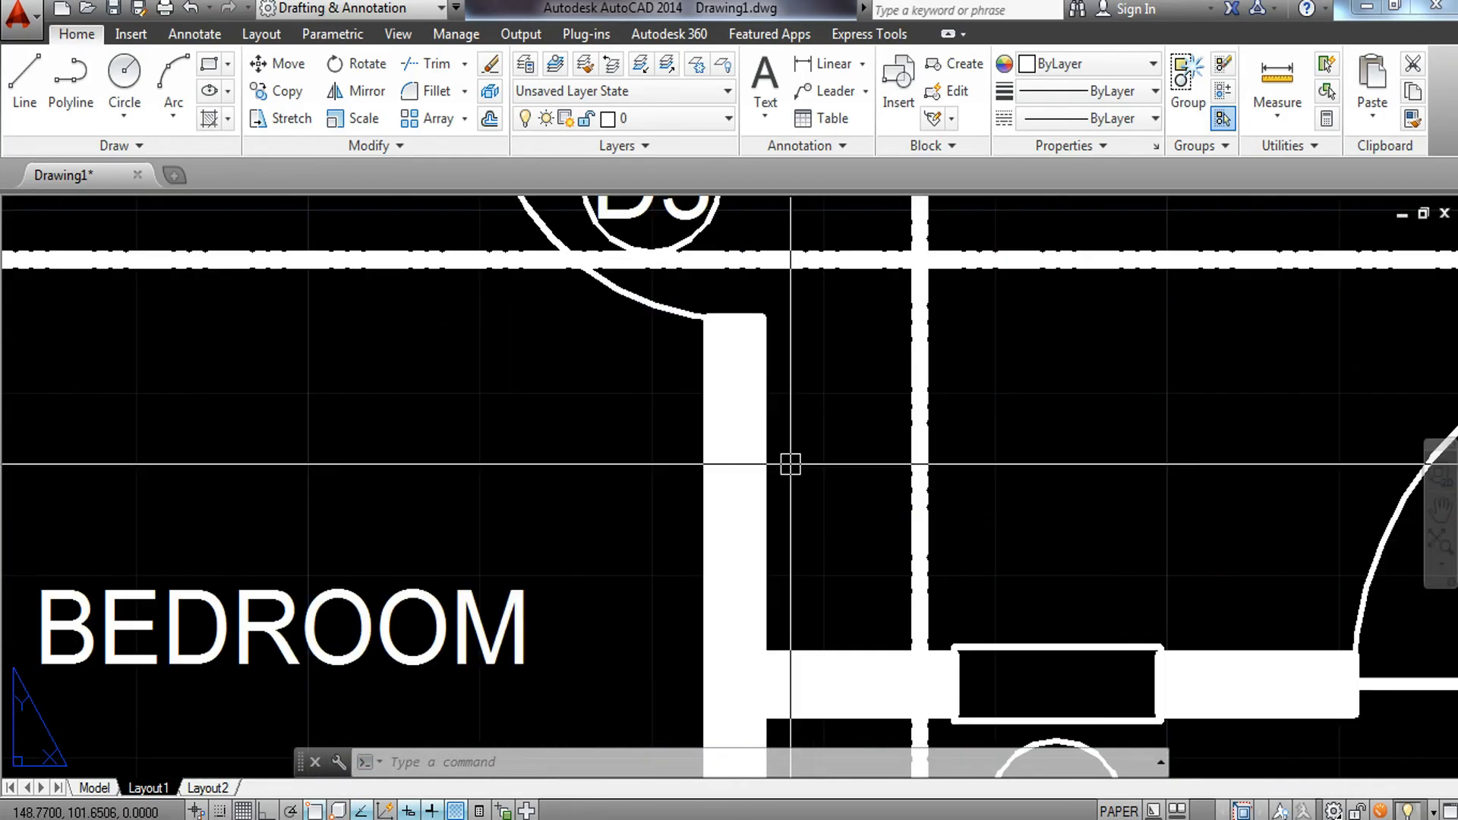
pyautogui.scroll(-8, 880, 330)
pyautogui.scroll(-3, 880, 331)
pyautogui.scroll(8, 745, 299)
pyautogui.moveTo(745, 299)
pyautogui.mouseDown(button='middle')
pyautogui.moveTo(713, 482)
pyautogui.moveTo(686, 417)
pyautogui.moveTo(624, 353)
pyautogui.mouseUp(button='middle')
pyautogui.scroll(-4, 707, 425)
pyautogui.scroll(-6, 624, 343)
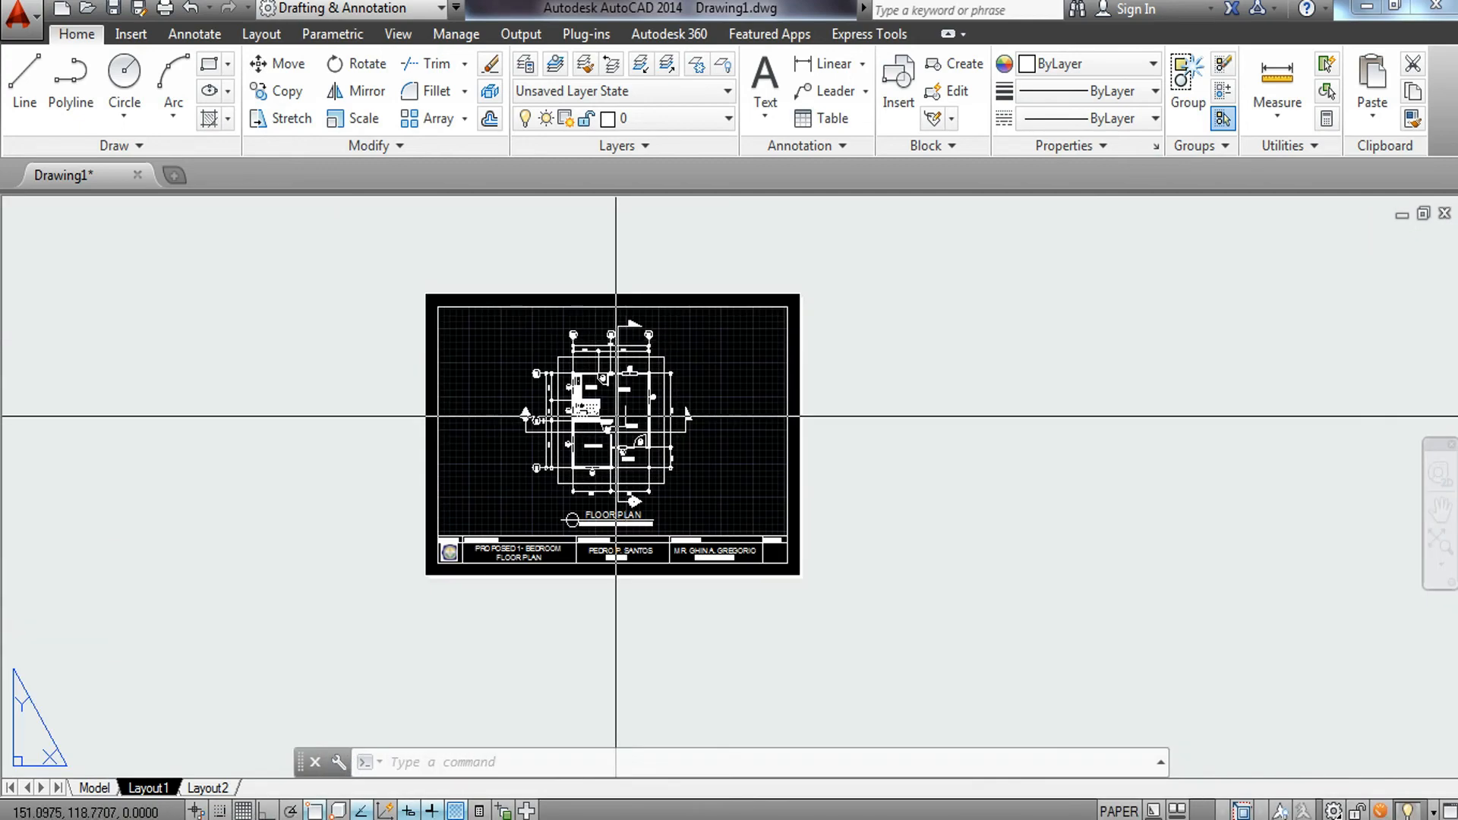
pyautogui.scroll(4, 619, 542)
pyautogui.moveTo(626, 555); pyautogui.dragTo(731, 689, button='middle')
pyautogui.scroll(-2, 760, 573)
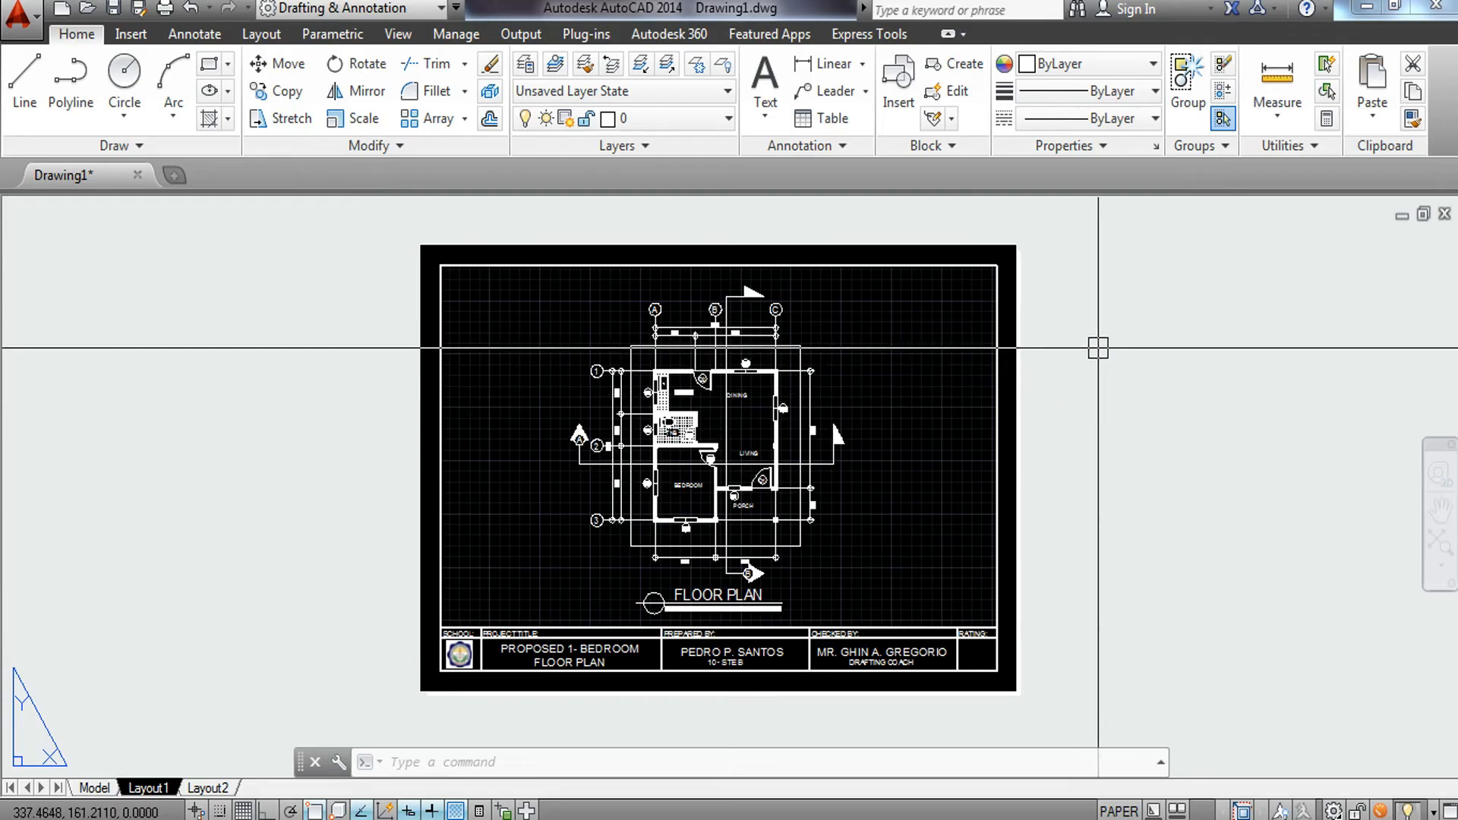
# Start plotting with the plot area set to a window across the sheet border corners, centre the plot, and apply it to the layout.
pyautogui.write('PLOT')
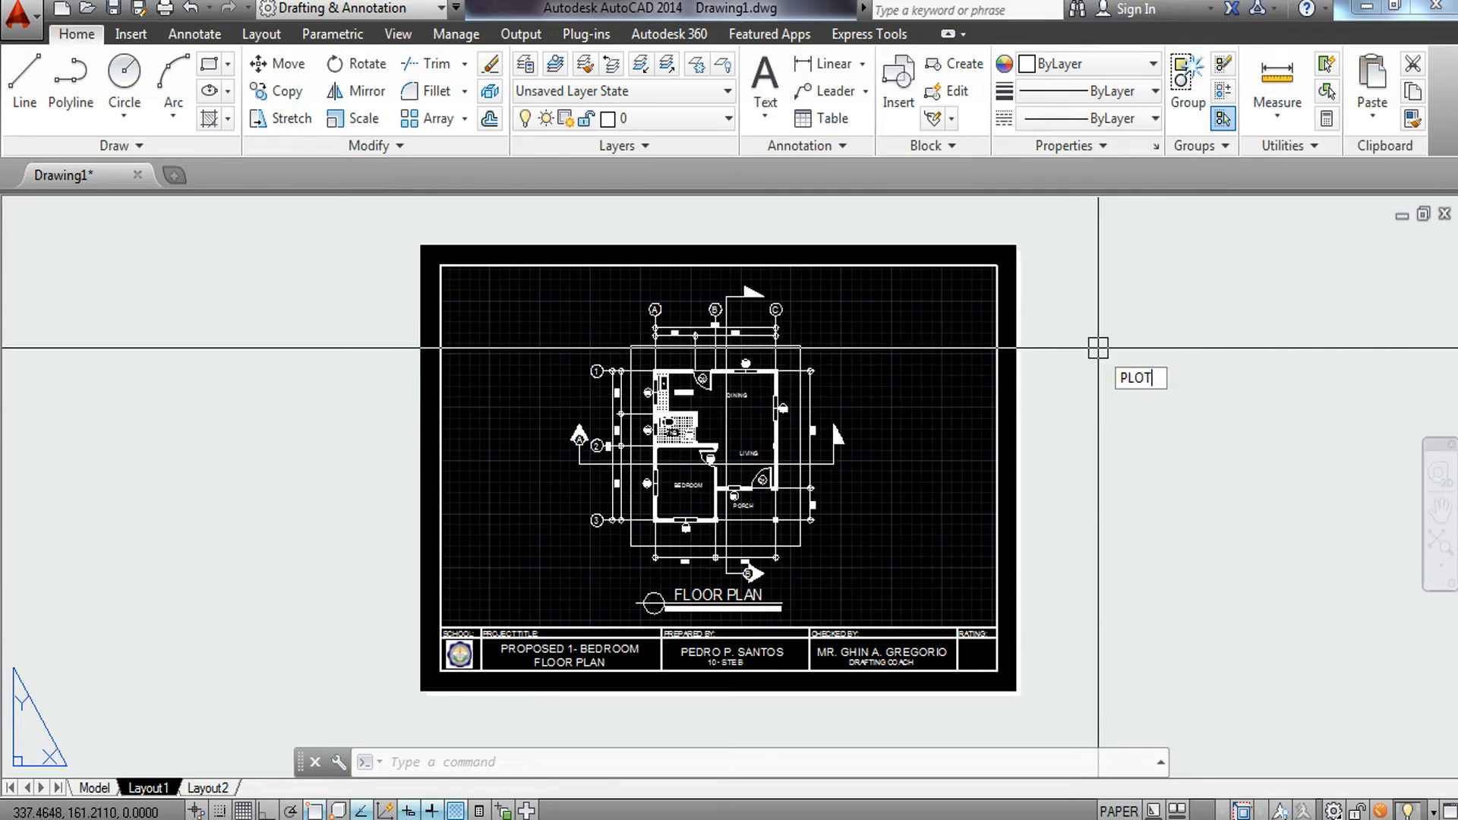
pyautogui.press('Return')
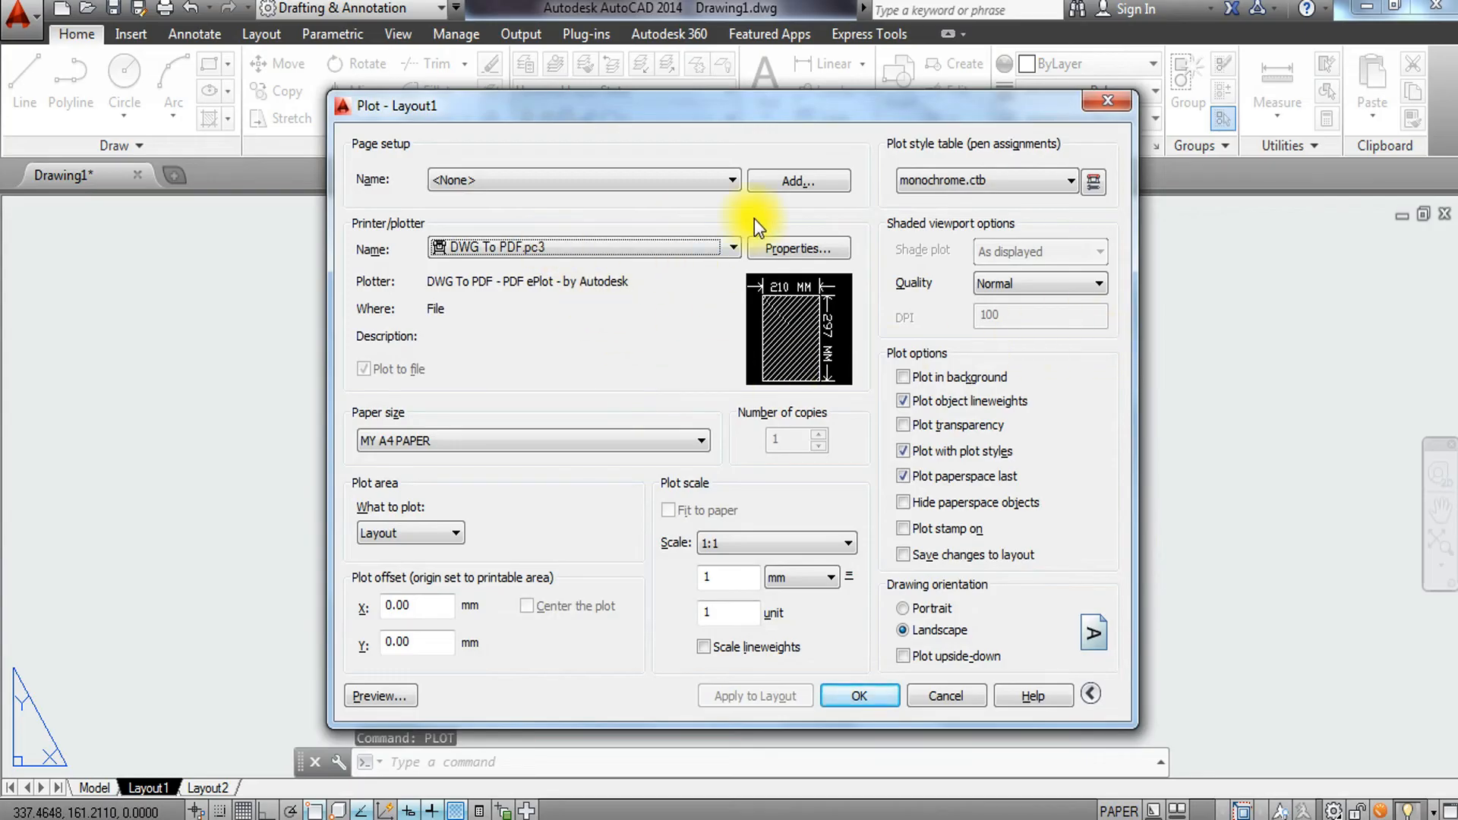
pyautogui.click(442, 534)
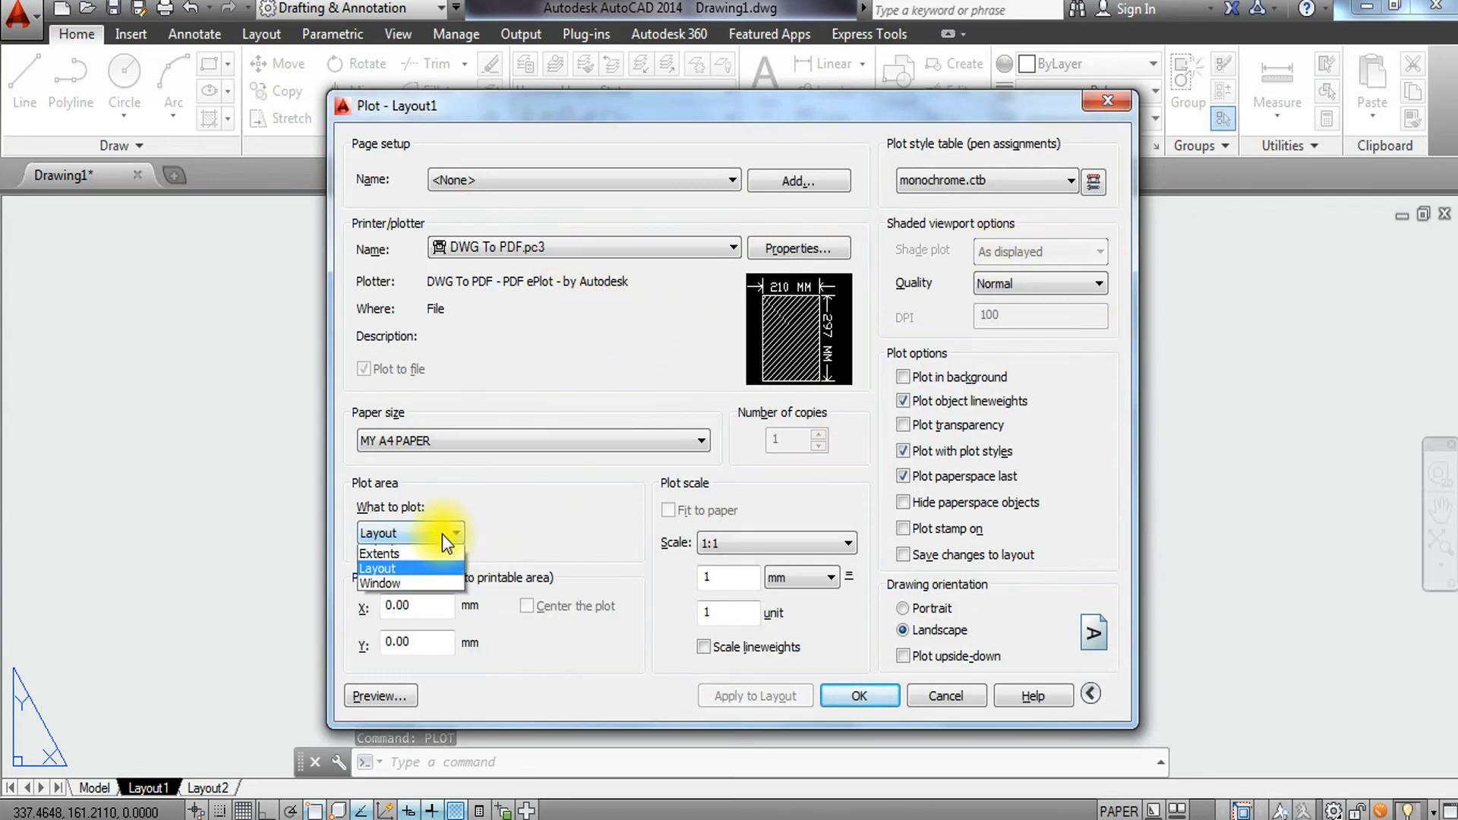
pyautogui.click(412, 598)
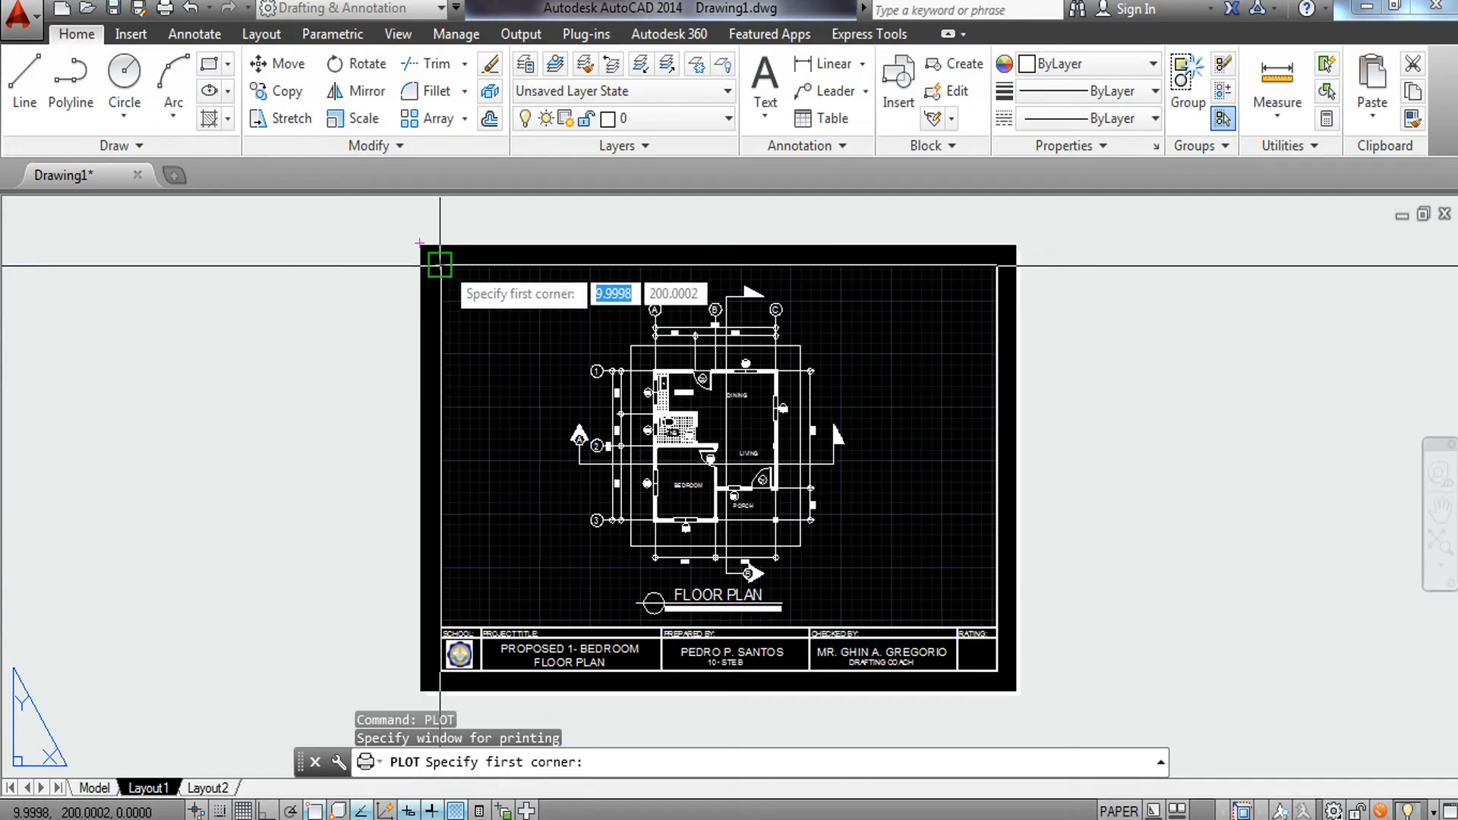
pyautogui.click(439, 265)
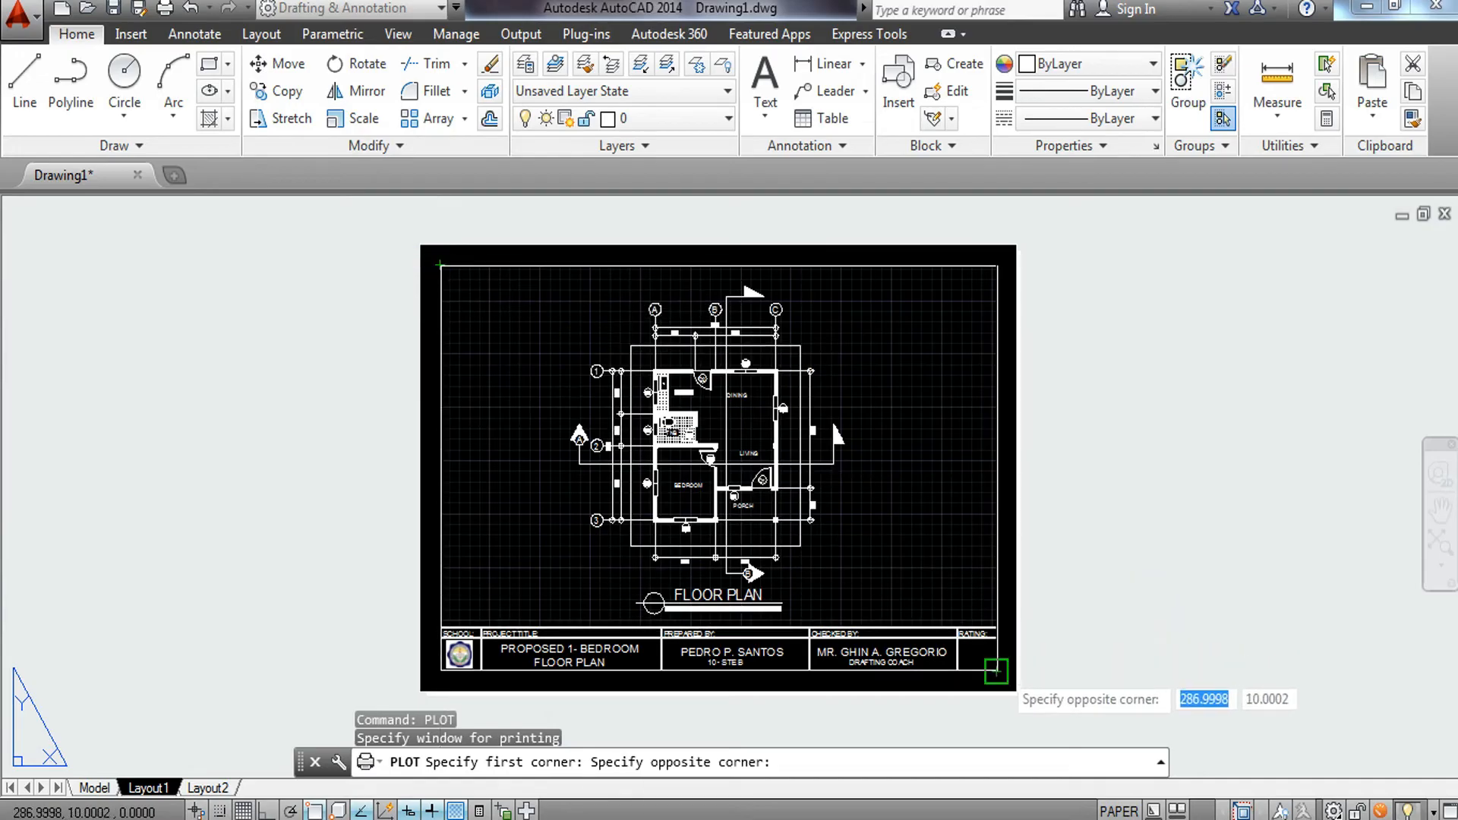
pyautogui.click(995, 671)
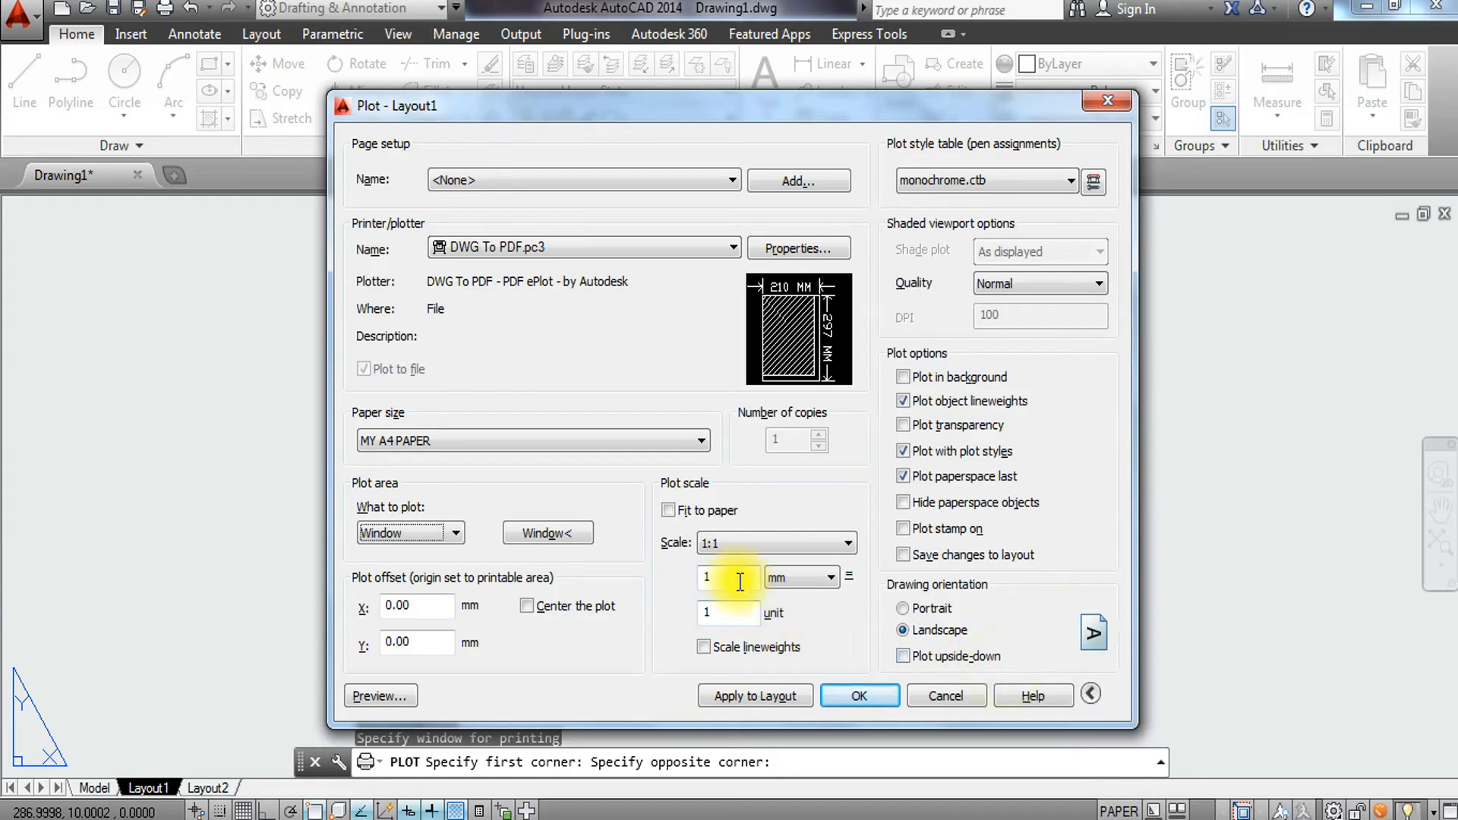
pyautogui.click(536, 611)
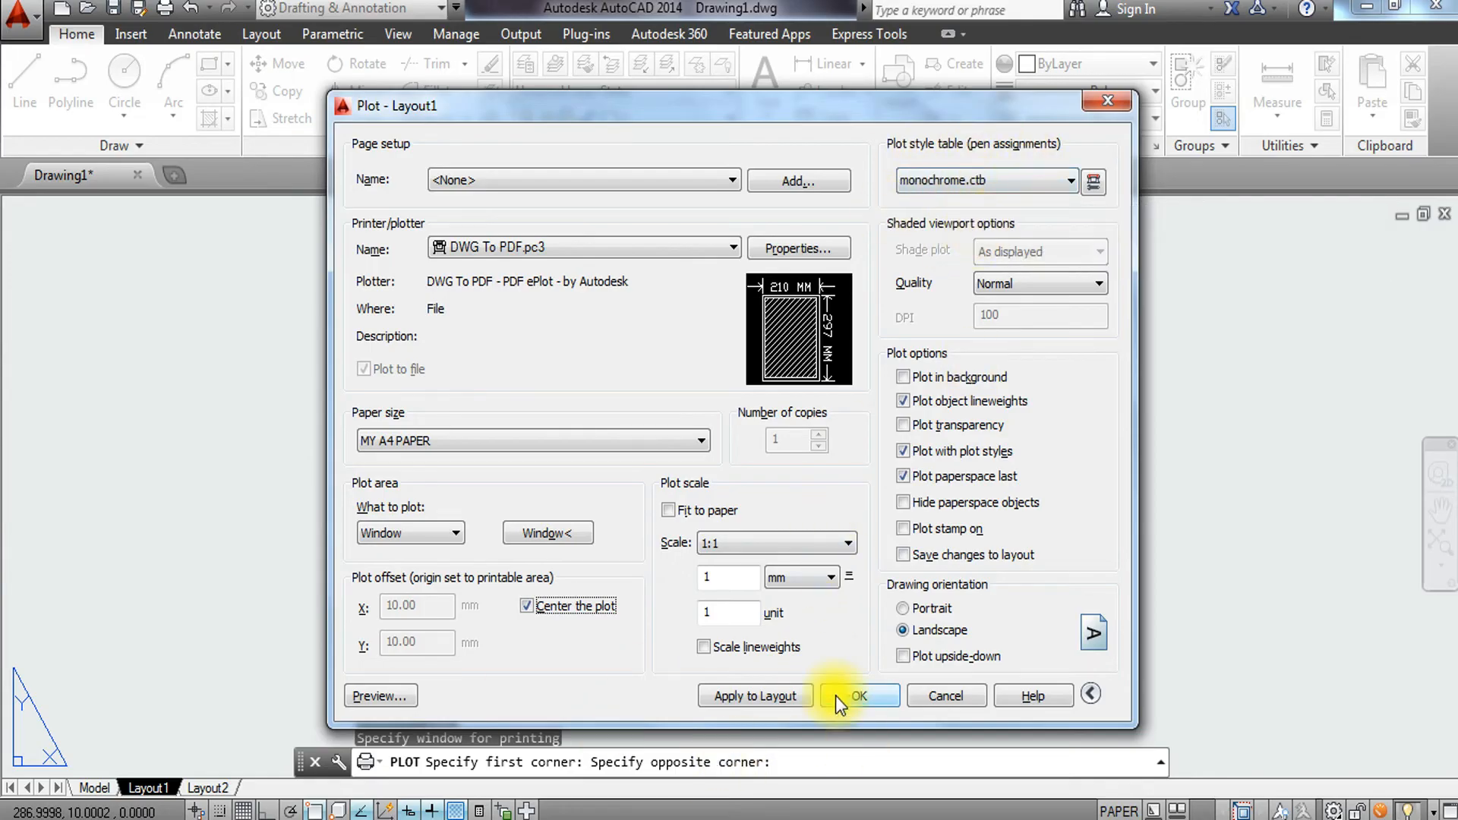
pyautogui.click(747, 695)
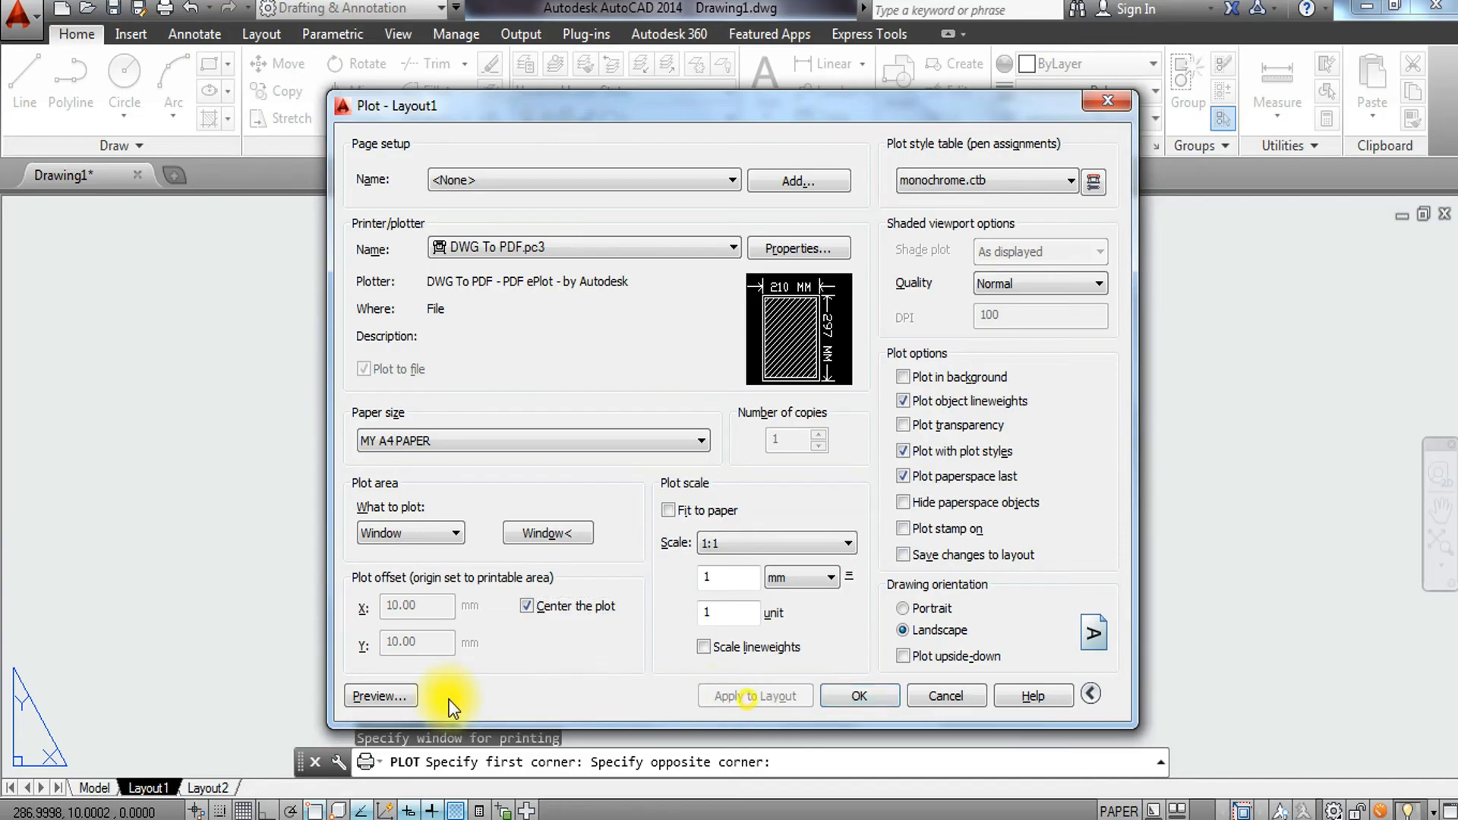
# Preview the plot and examine the floor plan and title block up close before closing the preview.
pyautogui.click(381, 694)
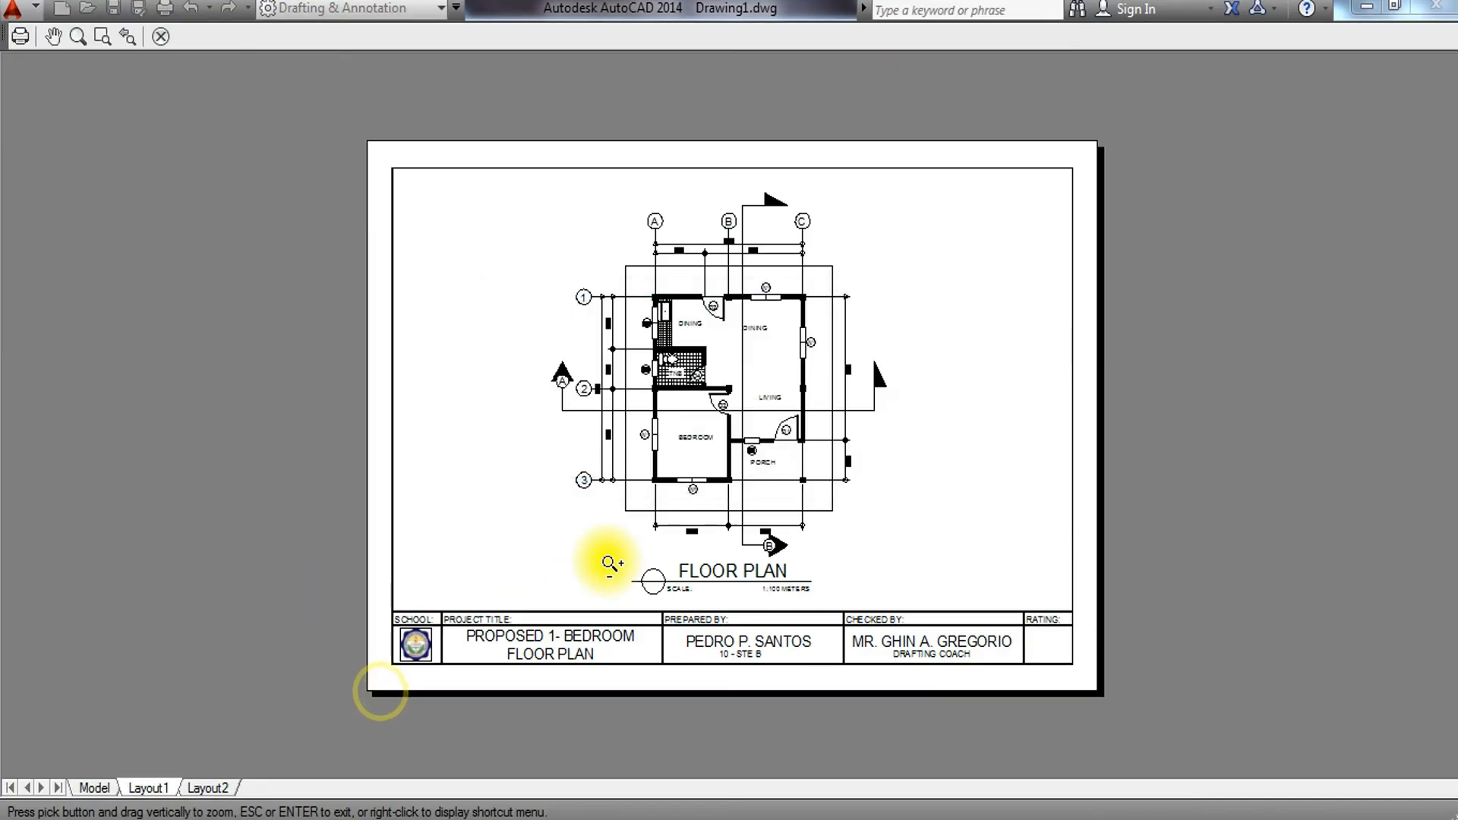
pyautogui.scroll(5, 537, 612)
pyautogui.moveTo(486, 373); pyautogui.dragTo(258, 635, button='middle')
pyautogui.moveTo(722, 457); pyautogui.dragTo(529, 675, button='middle')
pyautogui.moveTo(665, 363); pyautogui.dragTo(645, 468, button='middle')
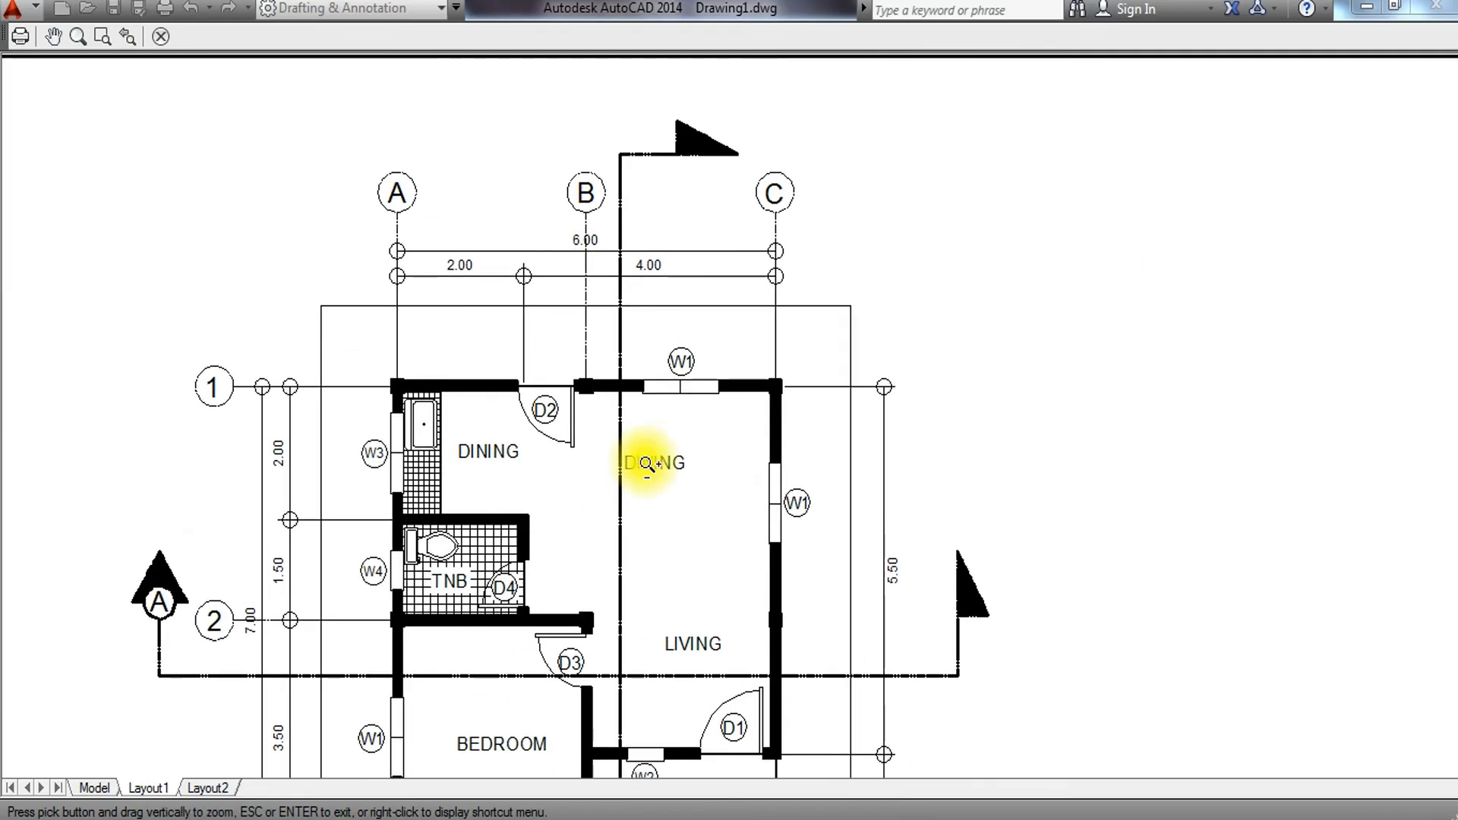
pyautogui.scroll(4, 645, 463)
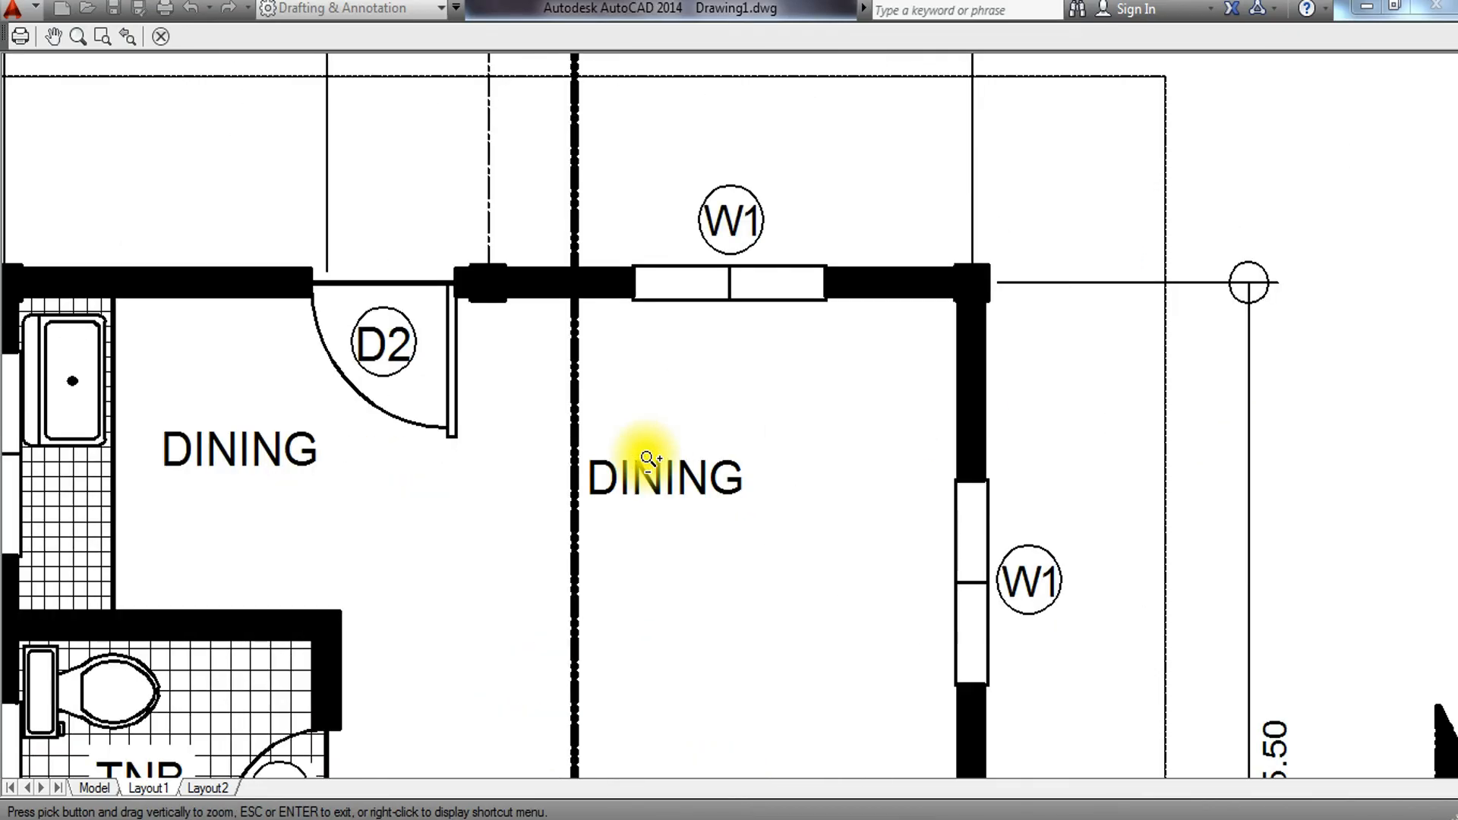
pyautogui.scroll(-8, 646, 459)
pyautogui.scroll(5, 560, 651)
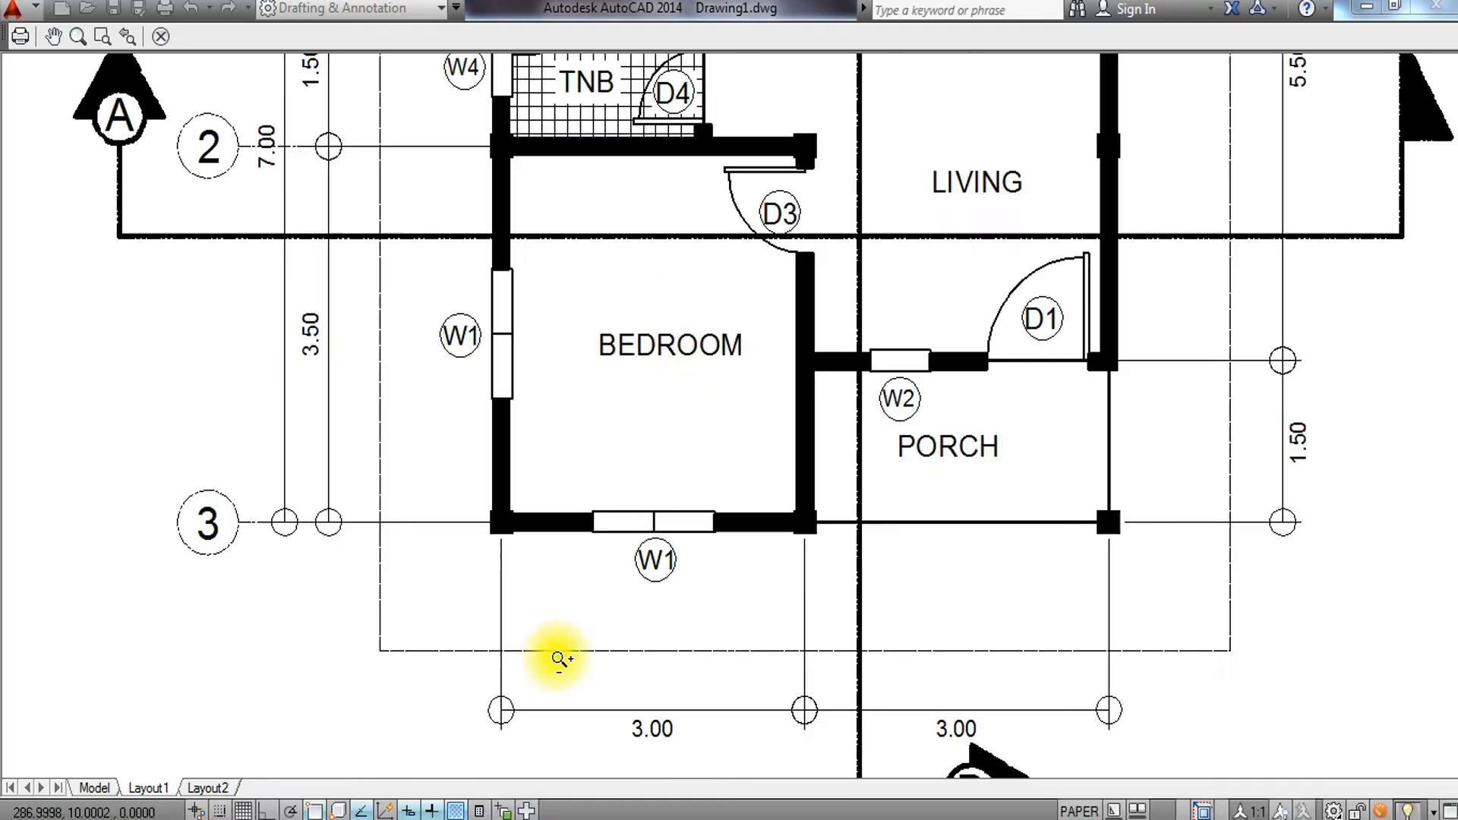
pyautogui.scroll(-5, 560, 650)
pyautogui.moveTo(560, 651); pyautogui.dragTo(545, 544, button='middle')
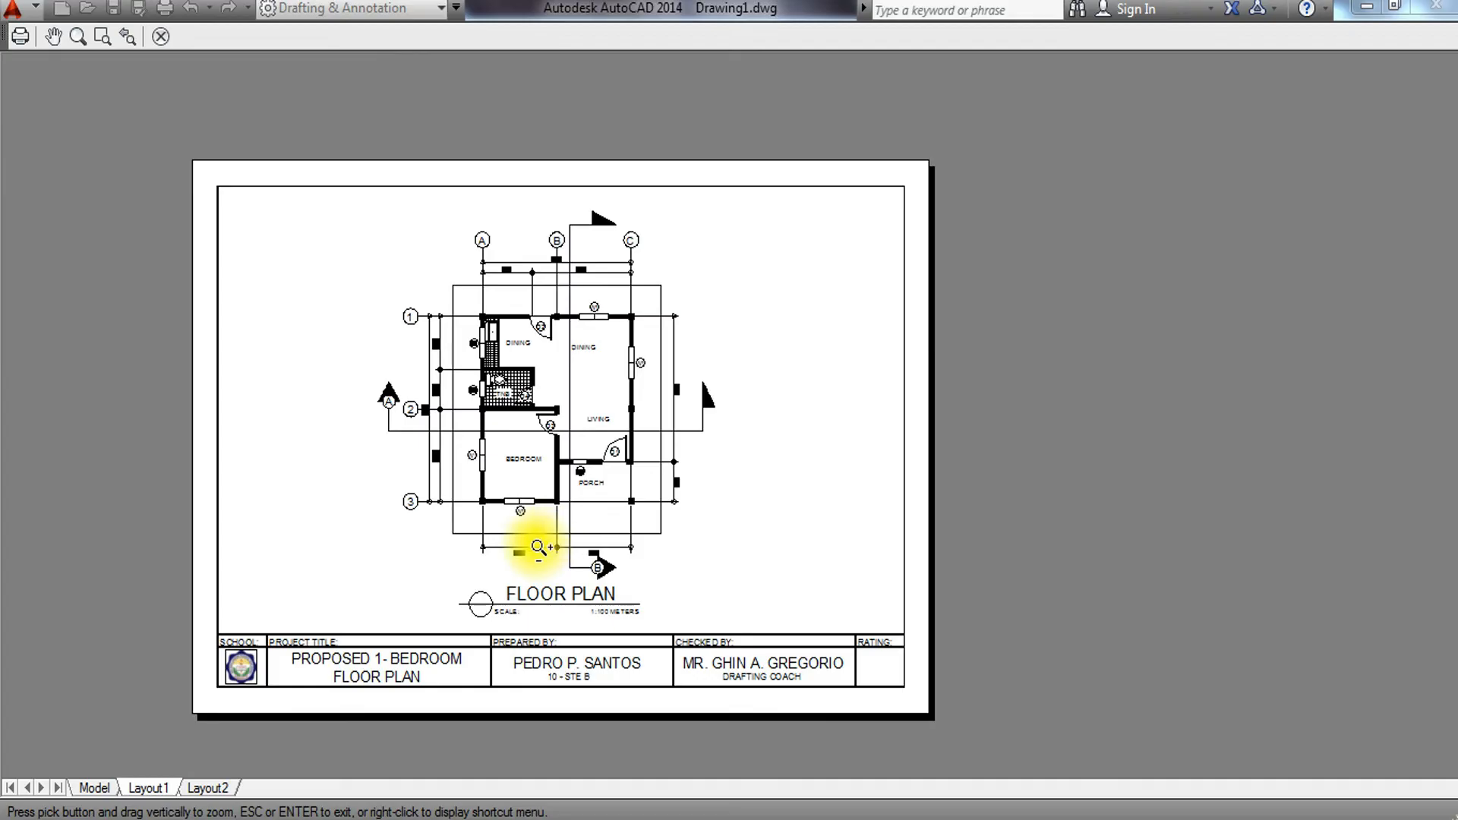
pyautogui.scroll(7, 162, 739)
pyautogui.moveTo(564, 428); pyautogui.dragTo(364, 587, button='middle')
pyautogui.scroll(-4, 420, 553)
pyautogui.moveTo(464, 543); pyautogui.dragTo(329, 596, button='middle')
pyautogui.scroll(-2, 387, 562)
pyautogui.moveTo(709, 590); pyautogui.dragTo(620, 610, button='middle')
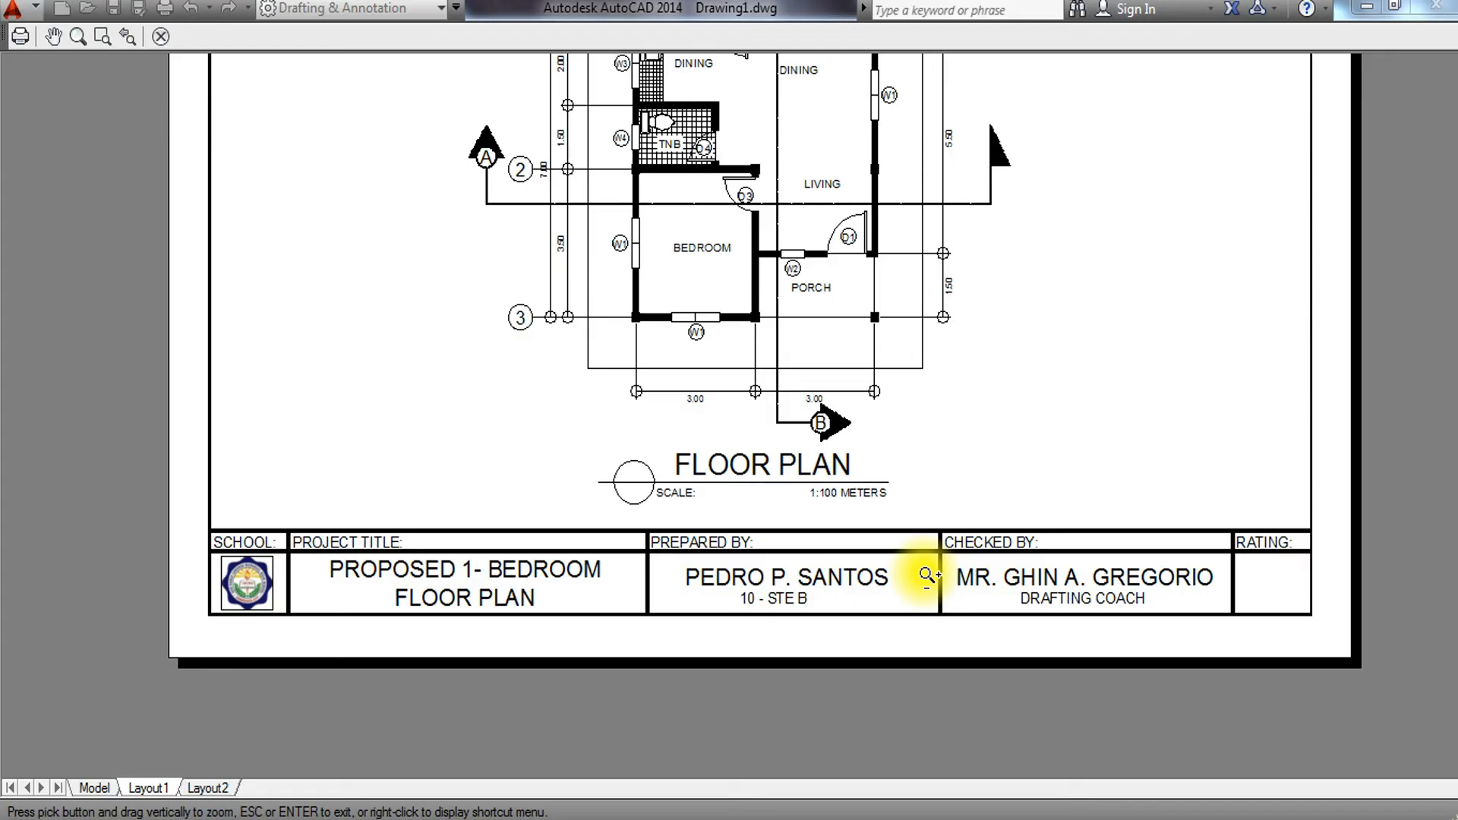
pyautogui.scroll(-2, 998, 357)
pyautogui.moveTo(1007, 329); pyautogui.dragTo(886, 458, button='middle')
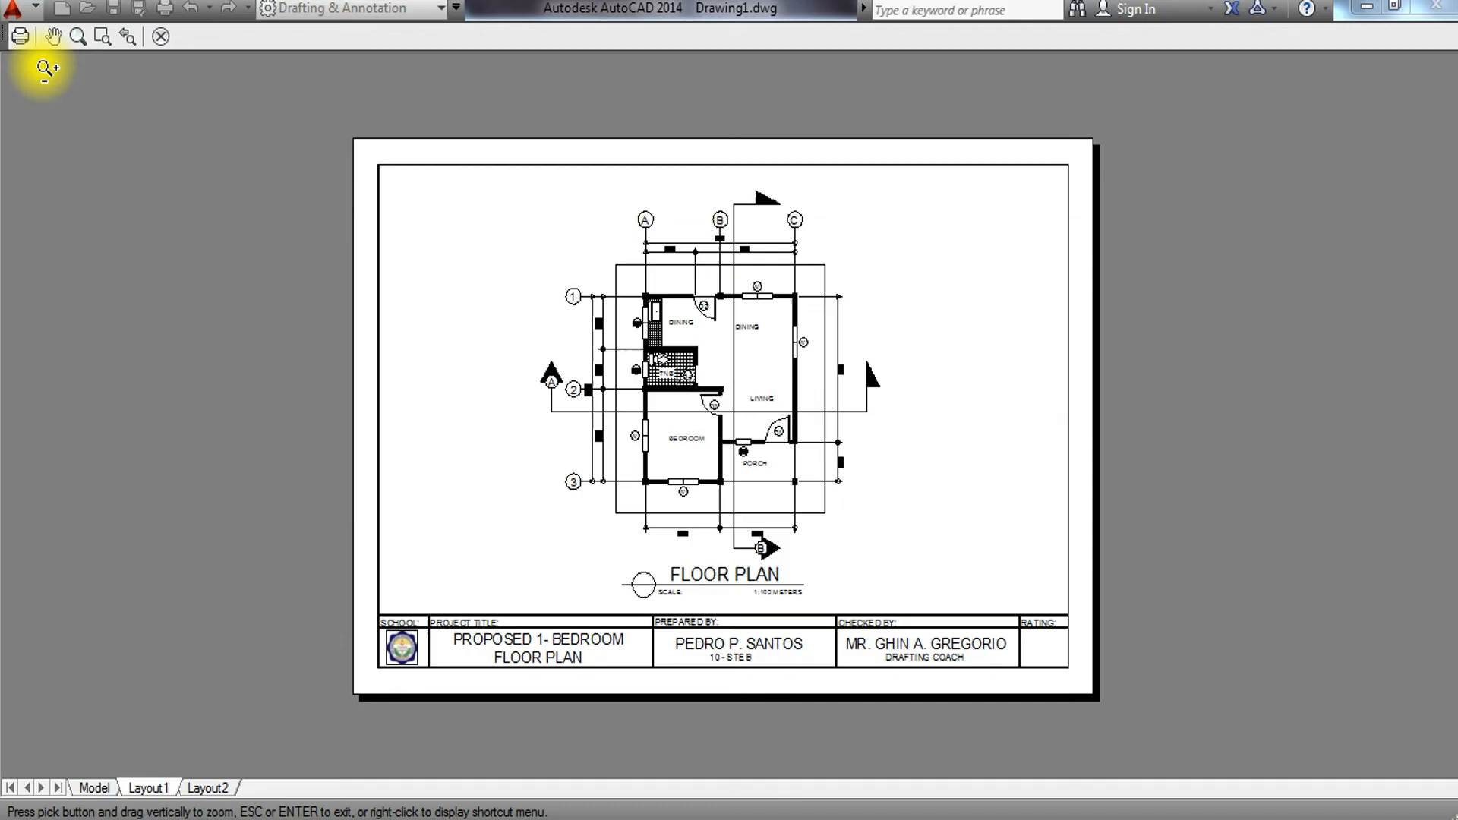
pyautogui.click(169, 39)
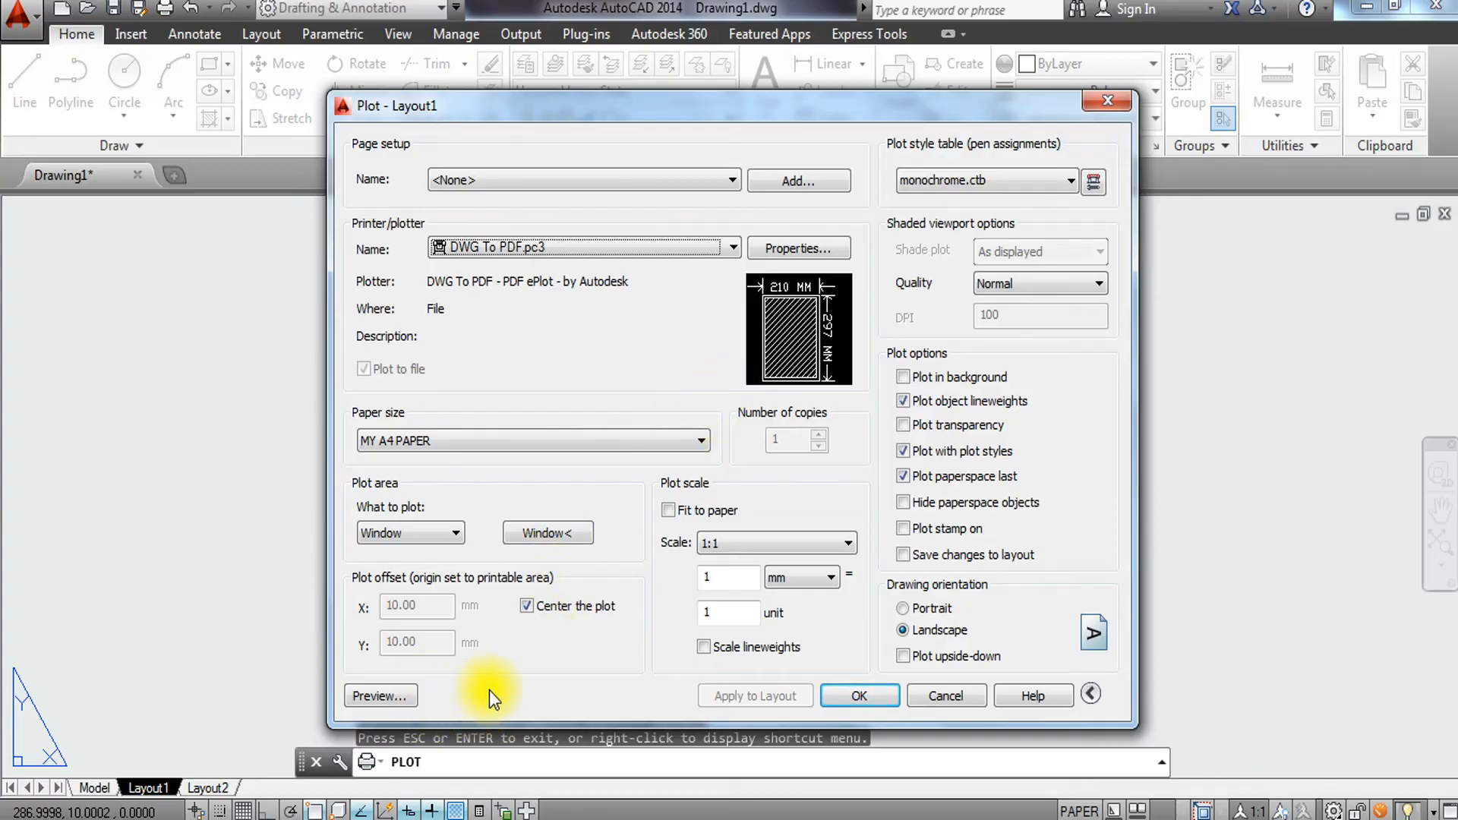
# Plot the layout to a PDF file named PROPOSED FLOOR PLAN.
pyautogui.click(866, 702)
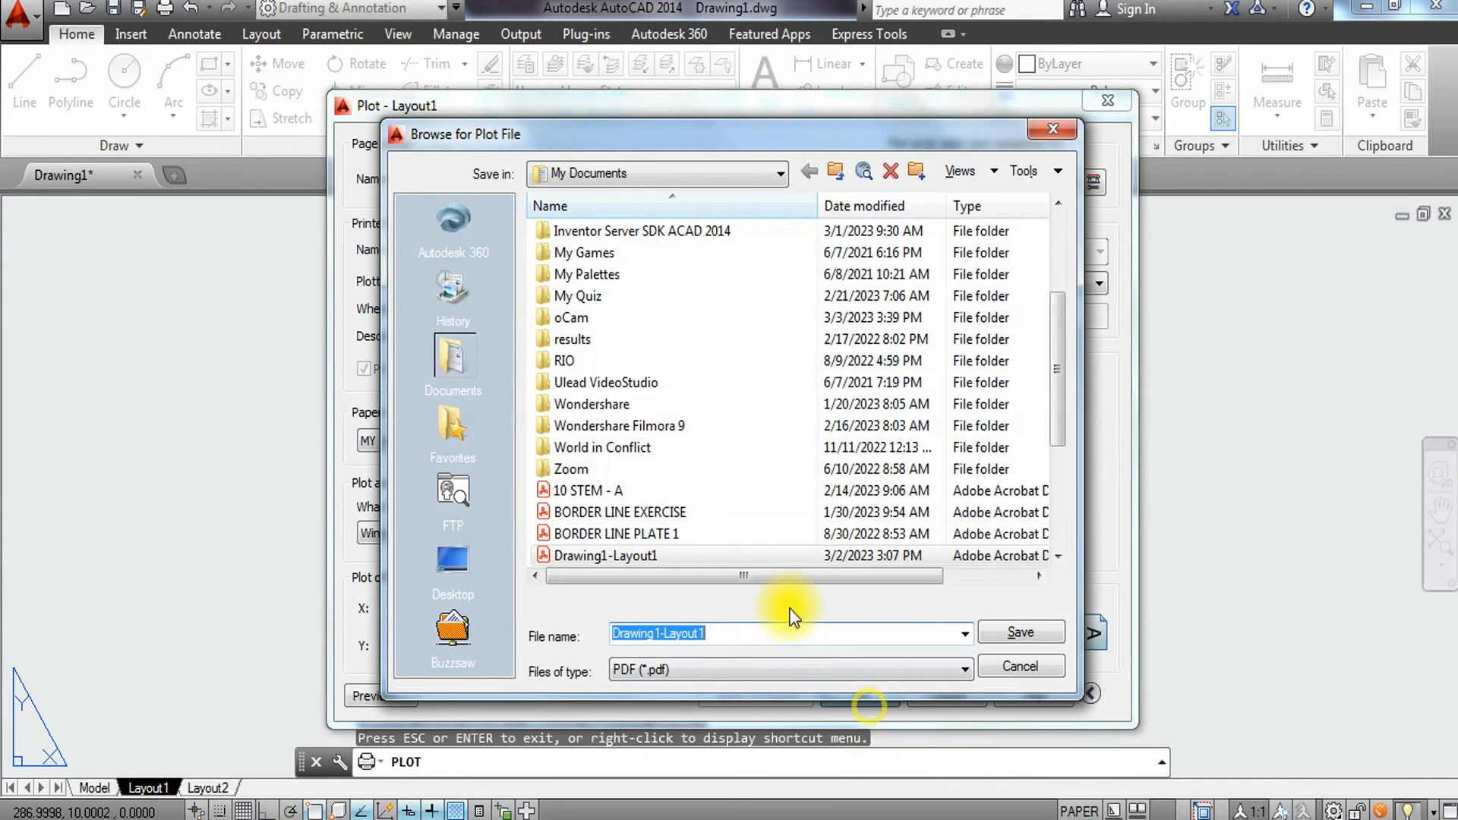
pyautogui.click(731, 631)
pyautogui.moveTo(731, 631); pyautogui.dragTo(560, 639)
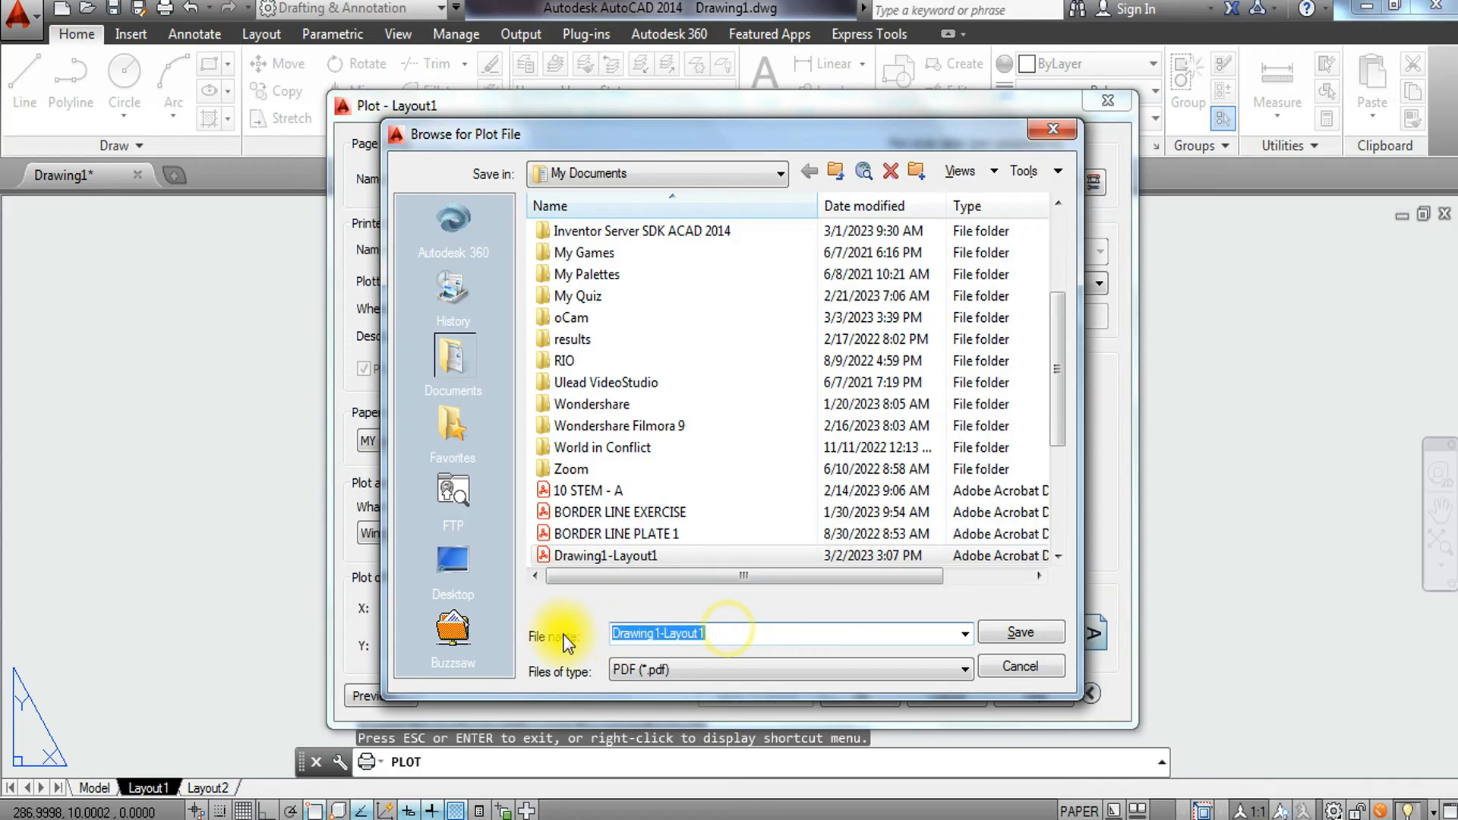
pyautogui.write('PROPOSED FLOOR ')
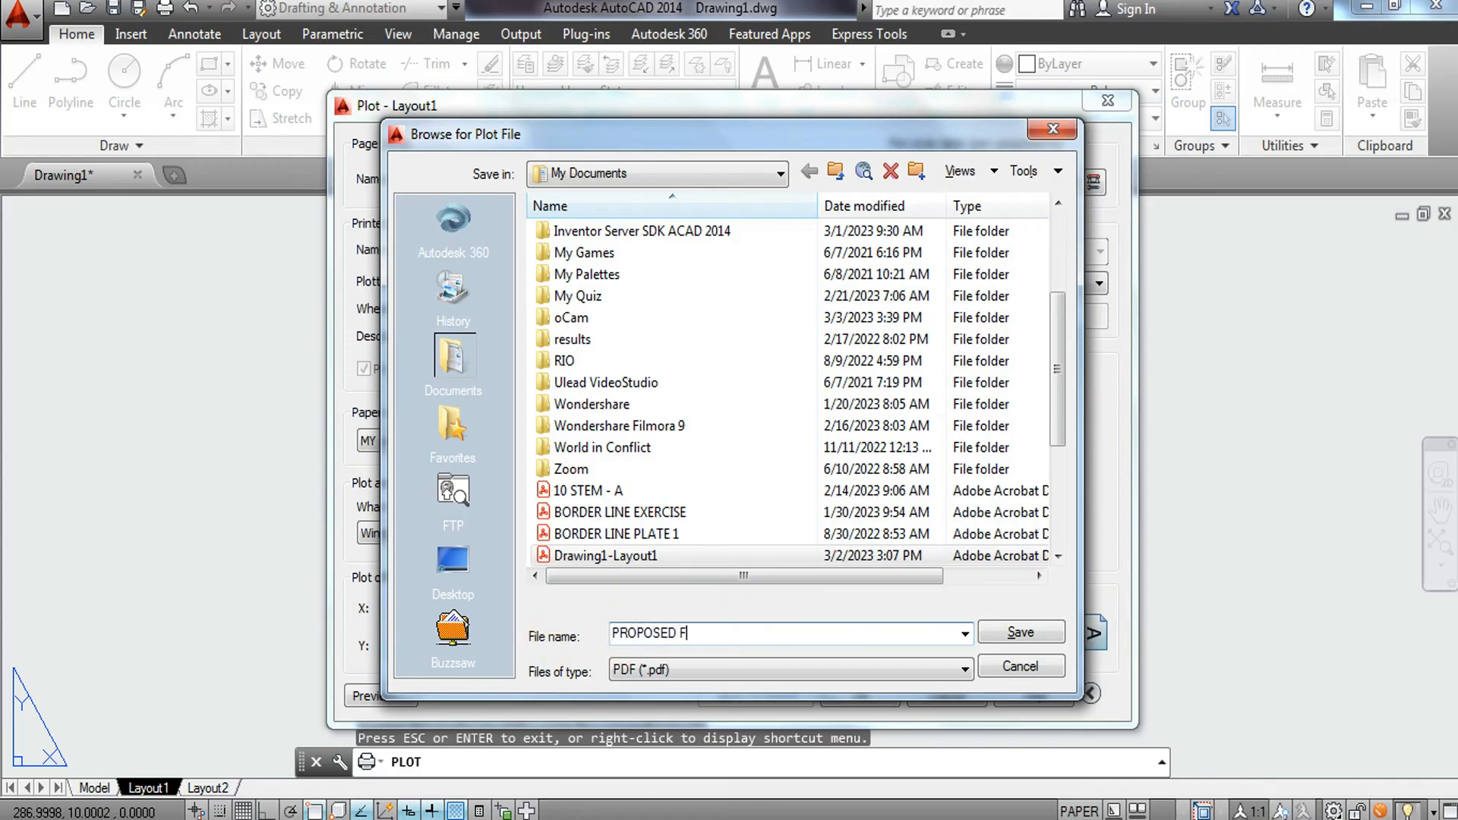
pyautogui.write('PLAN')
pyautogui.click(1023, 629)
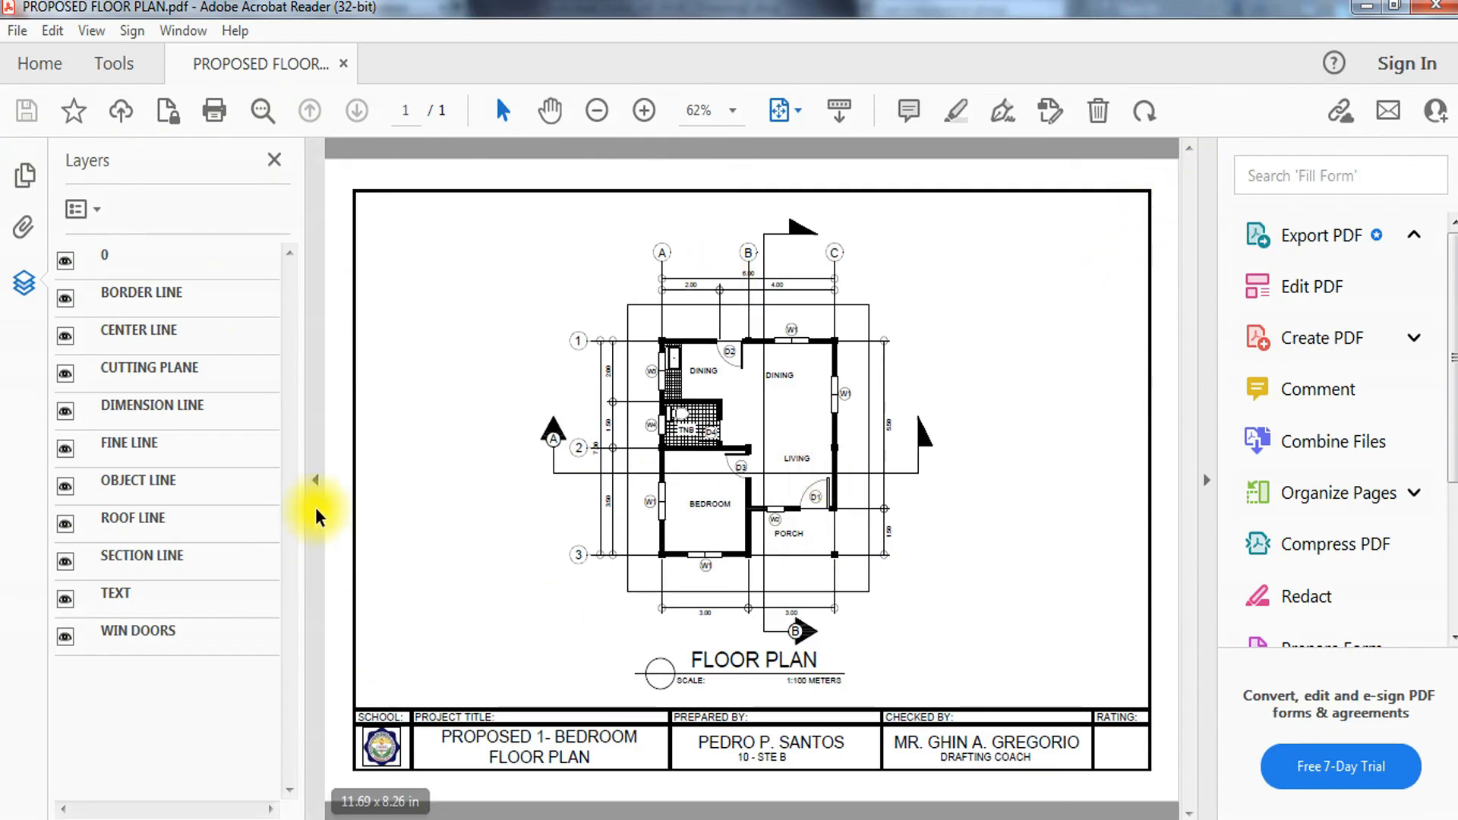
# In Adobe Acrobat Reader, hide the layers and tools side panes and dismiss the colour scheme prompt.
pyautogui.click(315, 481)
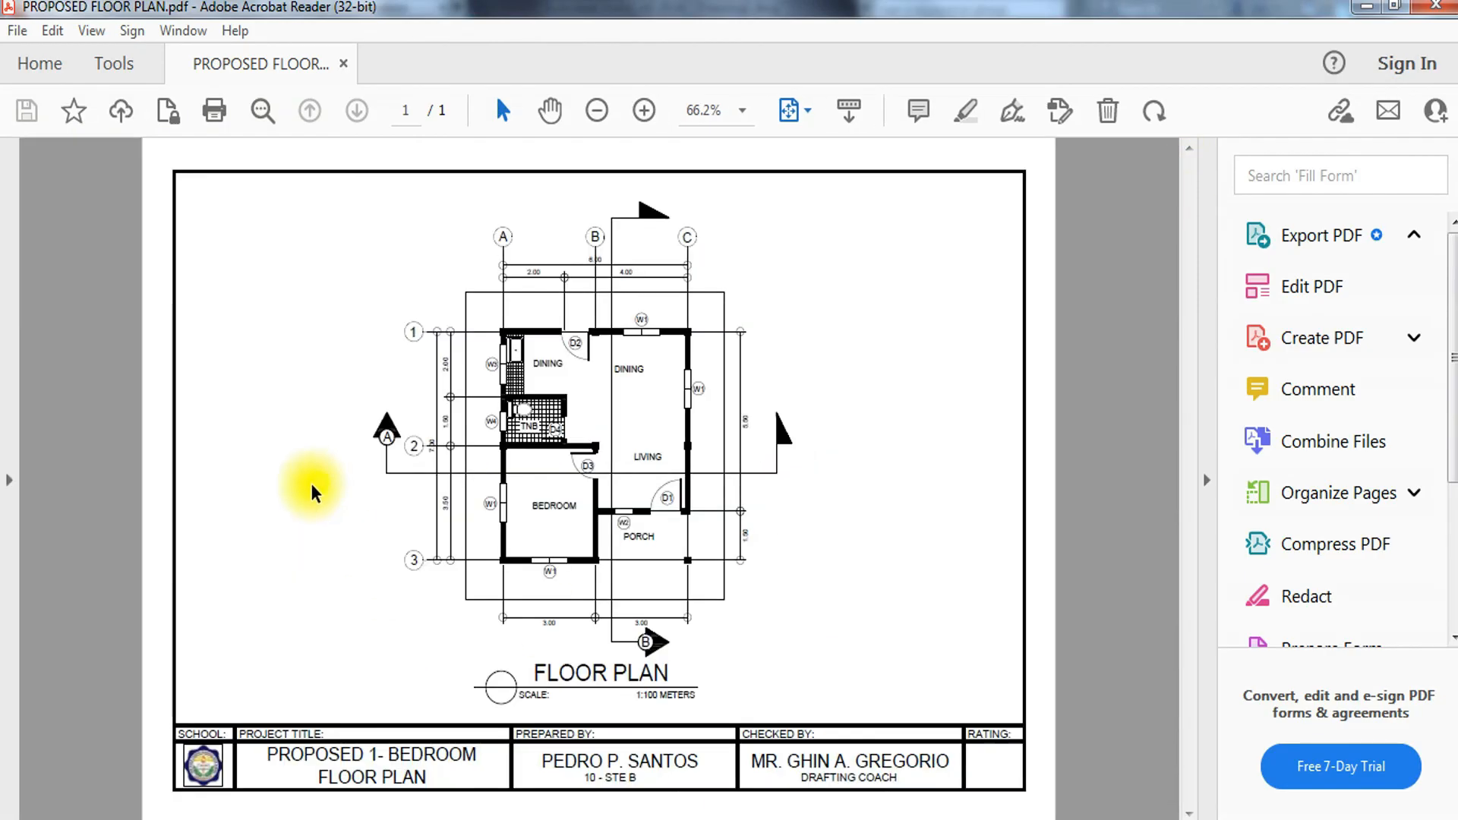
pyautogui.click(1207, 467)
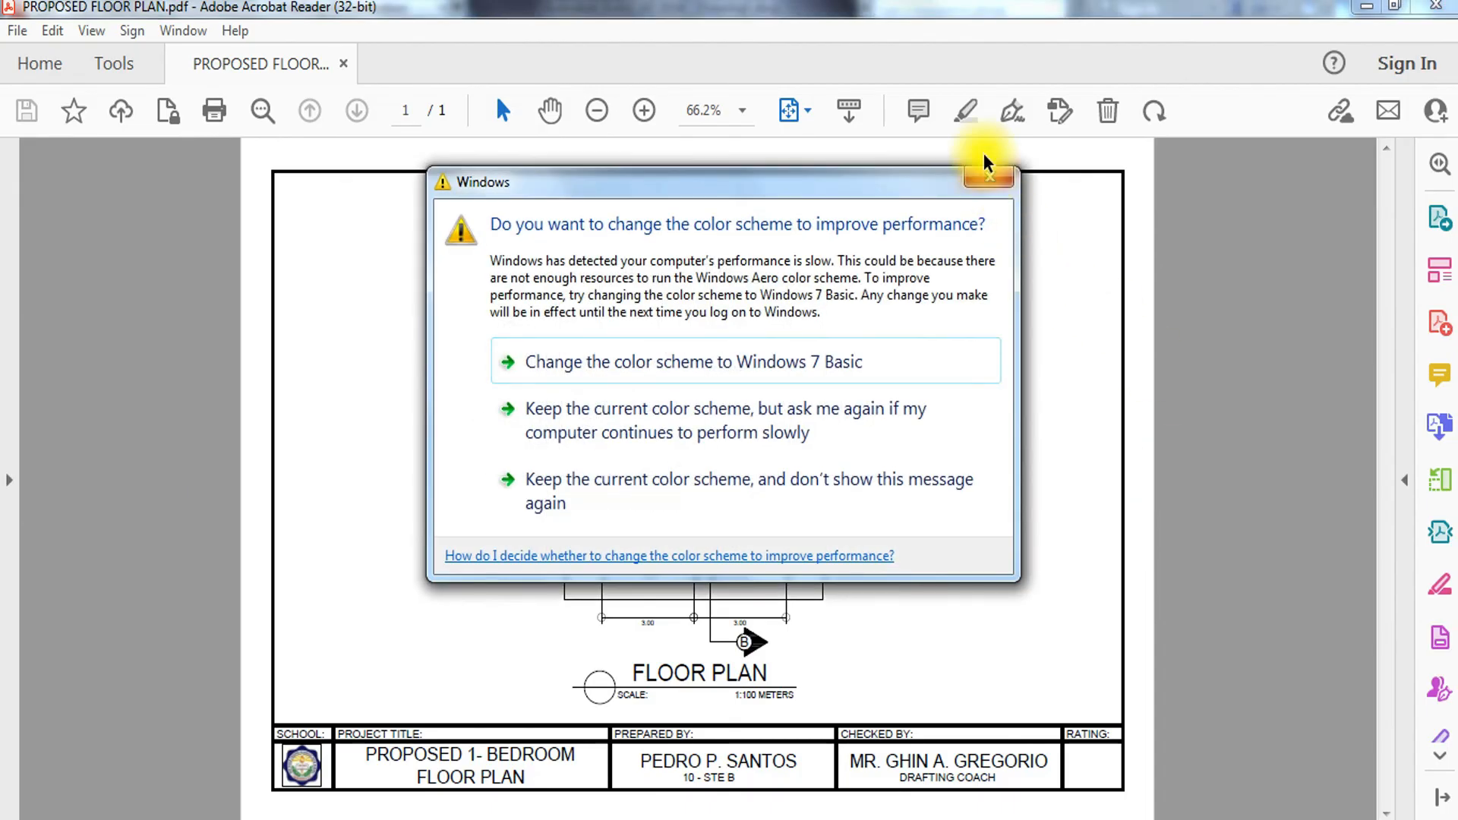
pyautogui.click(987, 186)
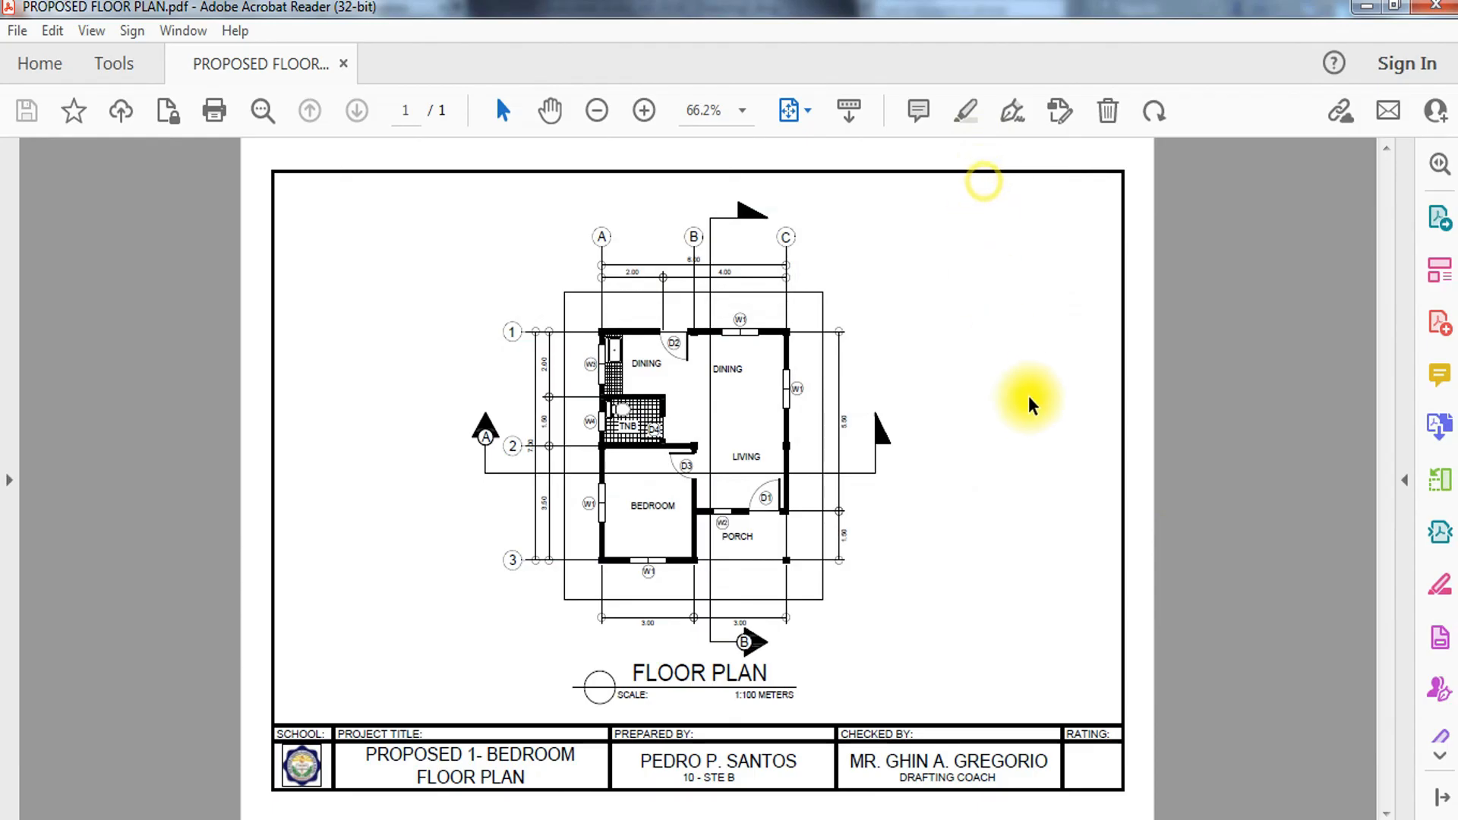